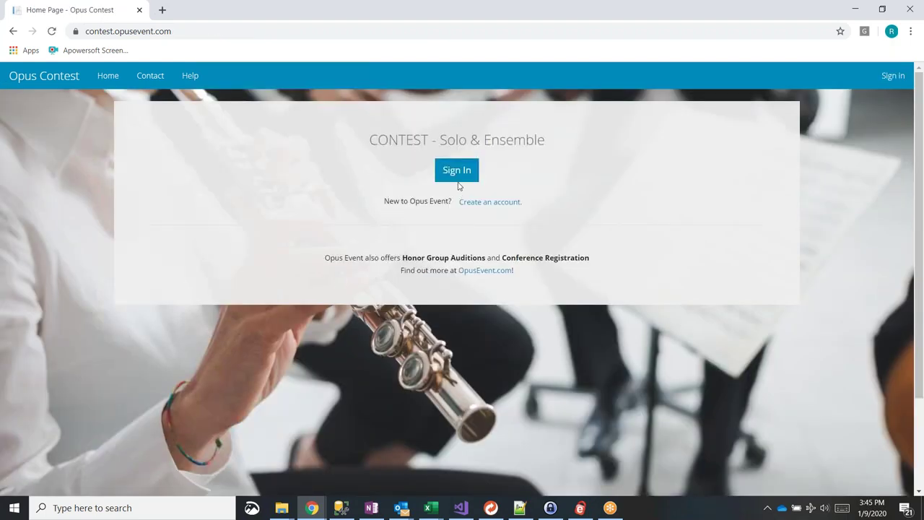
Step: Sign in to Opus Contest with the saved account e-mail and the account password
{"action": "left_click", "coordinate": [465, 171]}
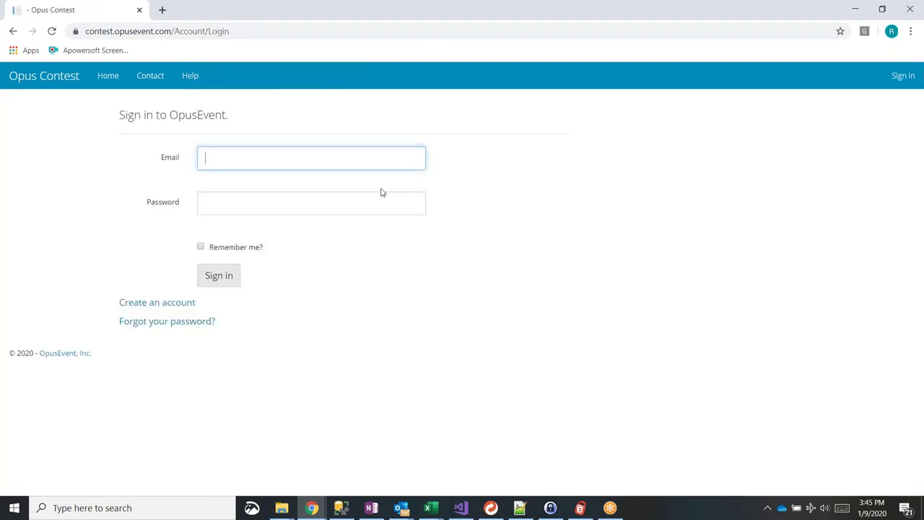
{"action": "left_click", "coordinate": [383, 192]}
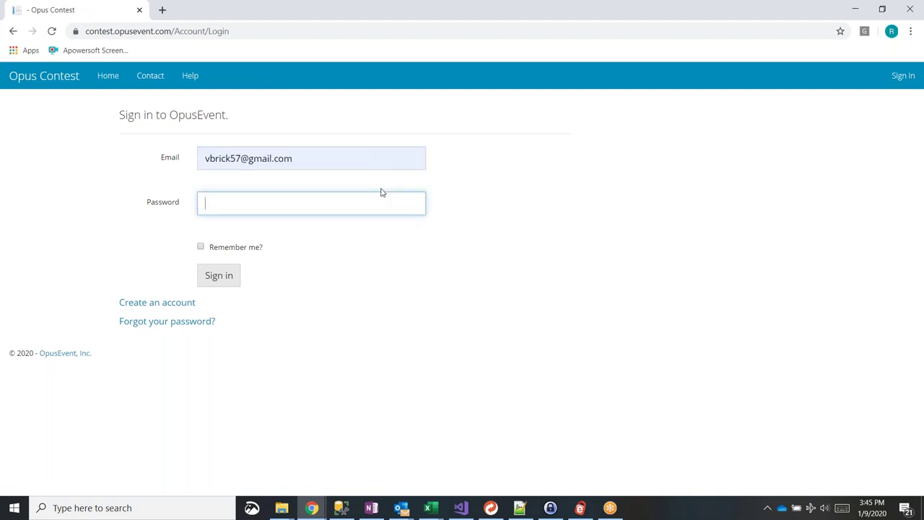
{"action": "type", "text": "•••••••••"}
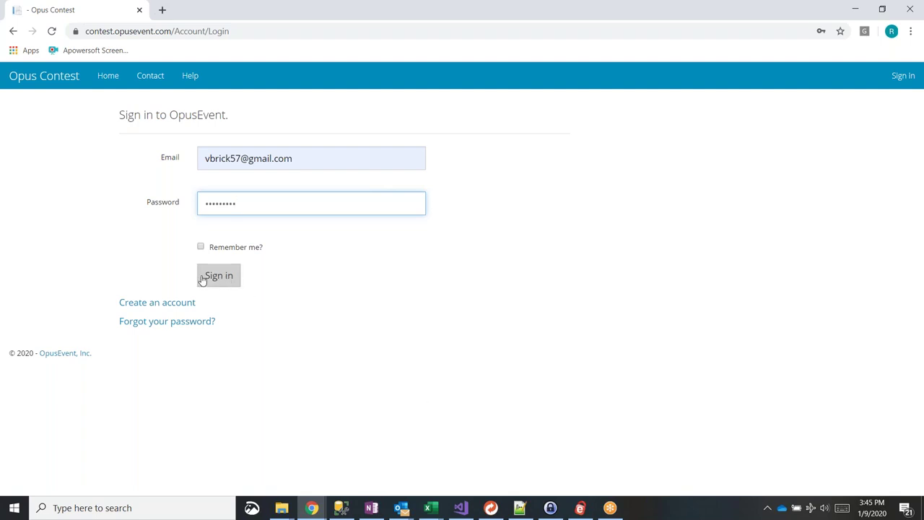
{"action": "key", "text": "alt+Tab"}
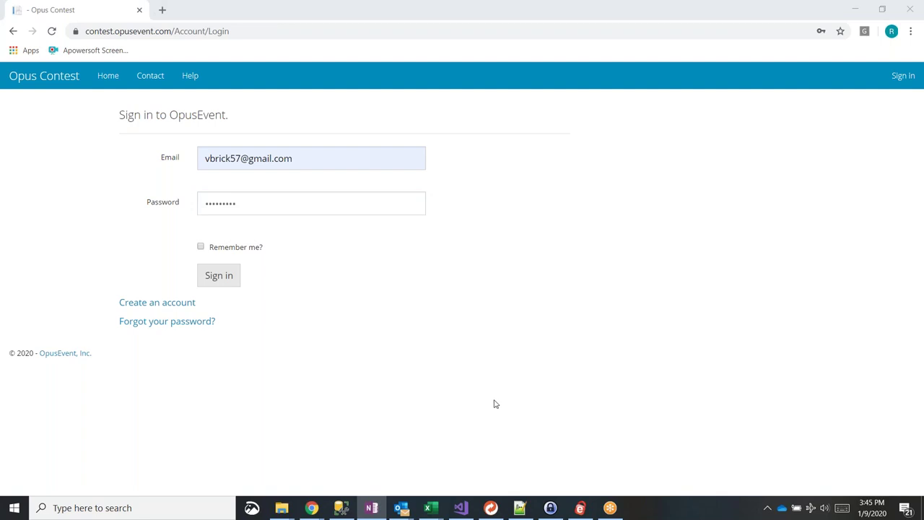
{"action": "left_click", "coordinate": [236, 283]}
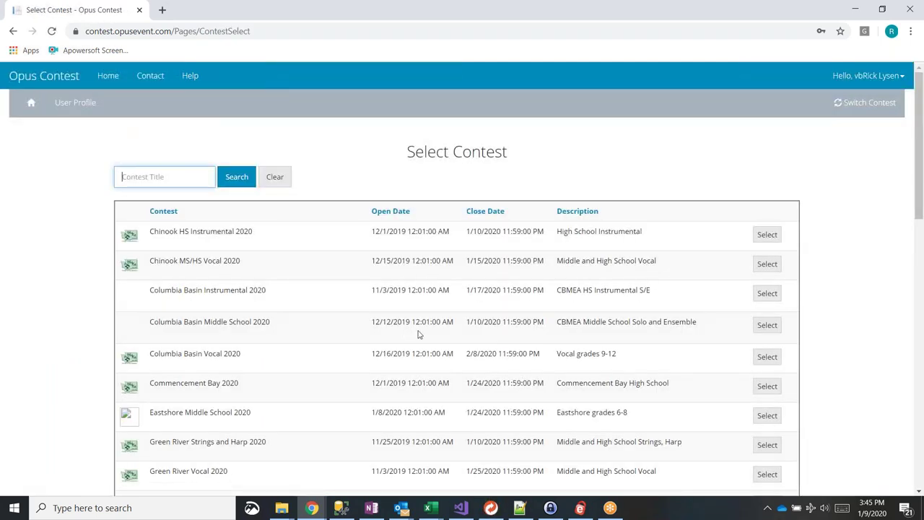
Step: Browse the 2020 contest list, then search contest titles for 'omea'
{"action": "scroll", "coordinate": [355, 325], "scroll_direction": "down", "scroll_amount": 1}
{"action": "scroll", "coordinate": [354, 325], "scroll_direction": "down", "scroll_amount": 4}
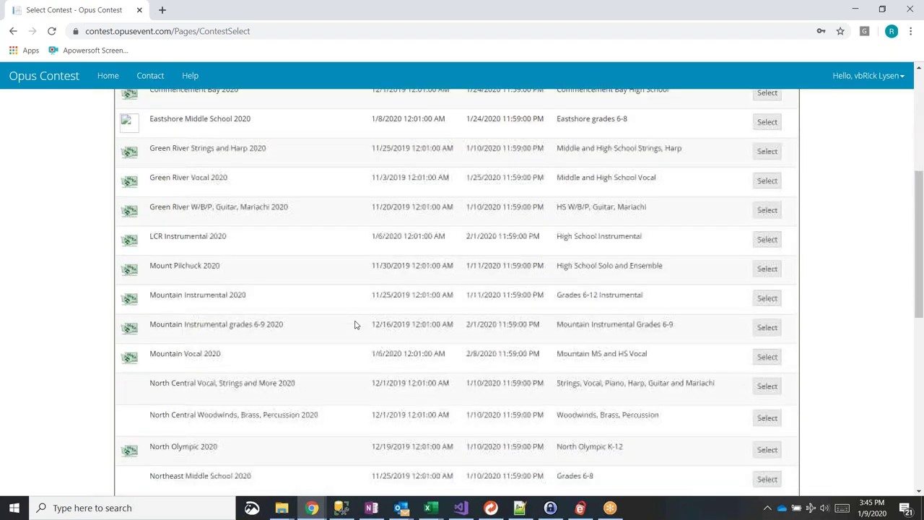
{"action": "scroll", "coordinate": [354, 325], "scroll_direction": "down", "scroll_amount": 4}
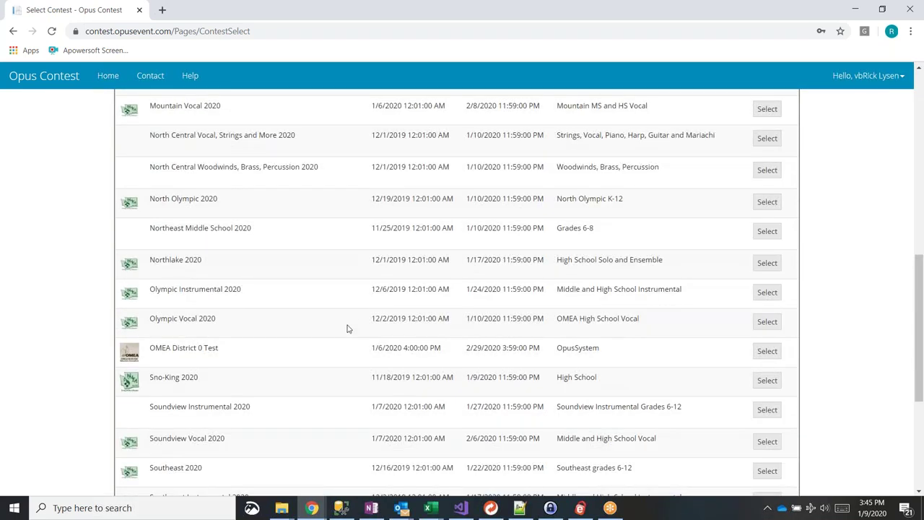
{"action": "scroll", "coordinate": [340, 330], "scroll_direction": "up", "scroll_amount": 10}
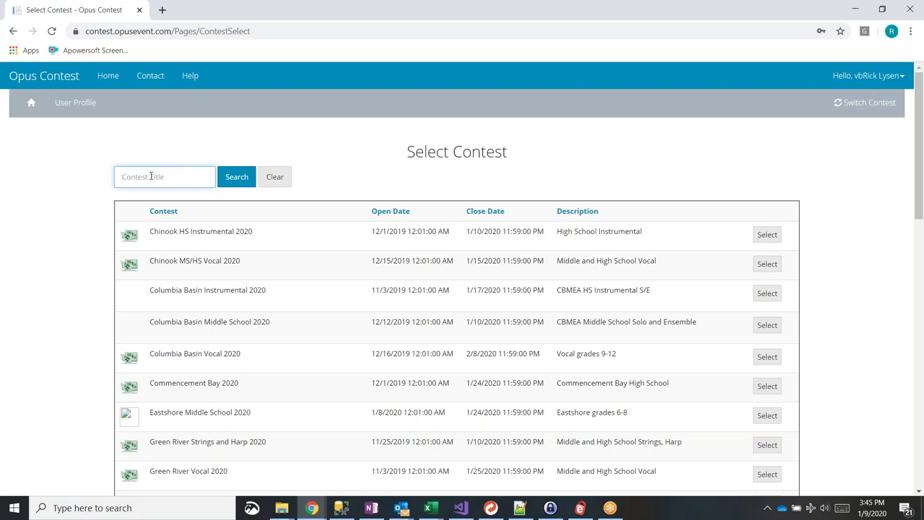
{"action": "type", "text": "omea"}
{"action": "left_click", "coordinate": [225, 179]}
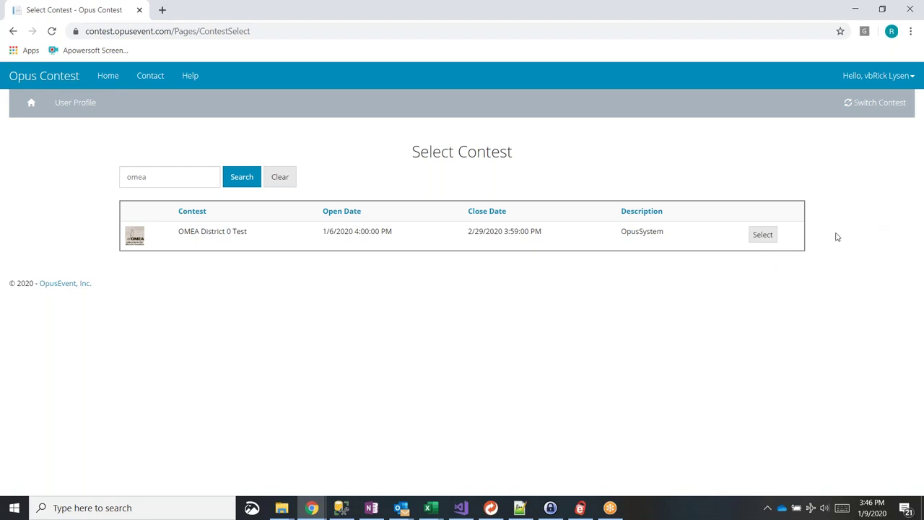
Step: Open the OMEA District 0 Test contest, then switch back to the full contest list
{"action": "left_click", "coordinate": [762, 235]}
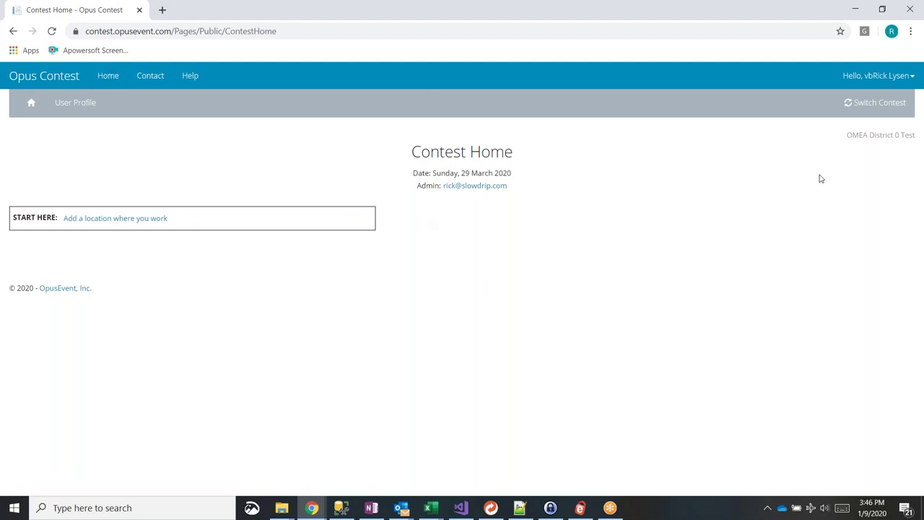
{"action": "left_click", "coordinate": [871, 107]}
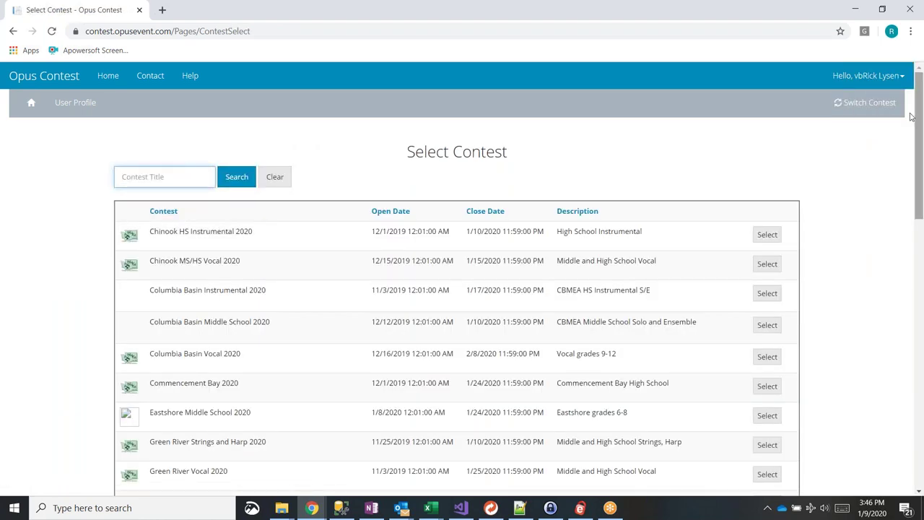
Step: Search the contest list for 'omea' again and select OMEA District 0 Test
{"action": "left_click", "coordinate": [861, 111]}
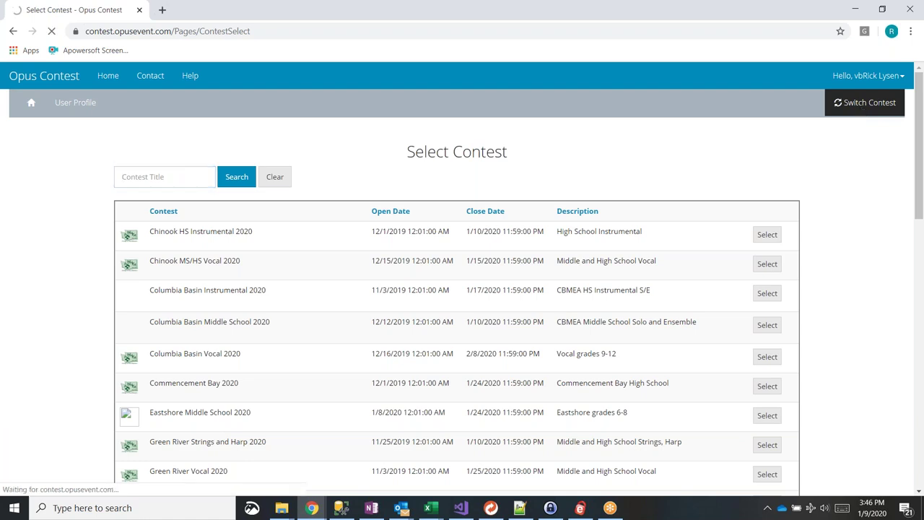
{"action": "type", "text": "omea"}
{"action": "key", "text": "Return"}
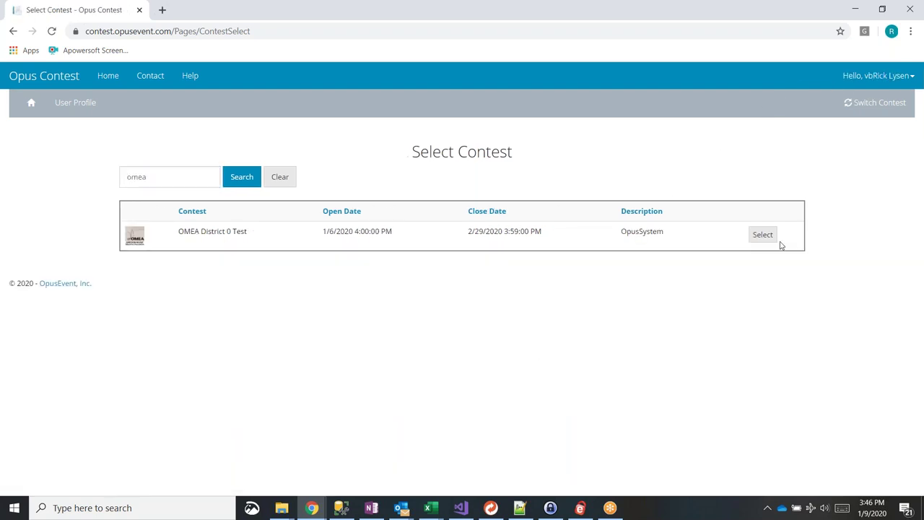
{"action": "left_click_drag", "start_coordinate": [181, 235], "coordinate": [248, 233]}
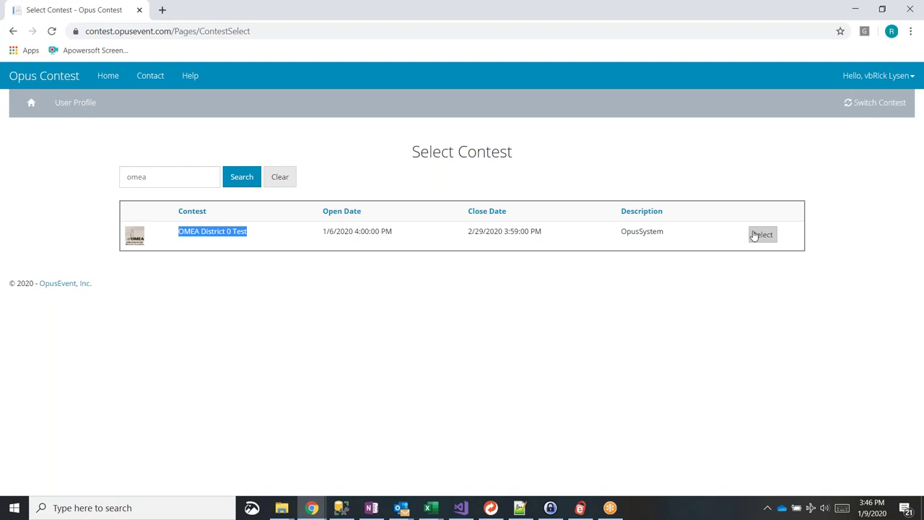
{"action": "left_click", "coordinate": [755, 235]}
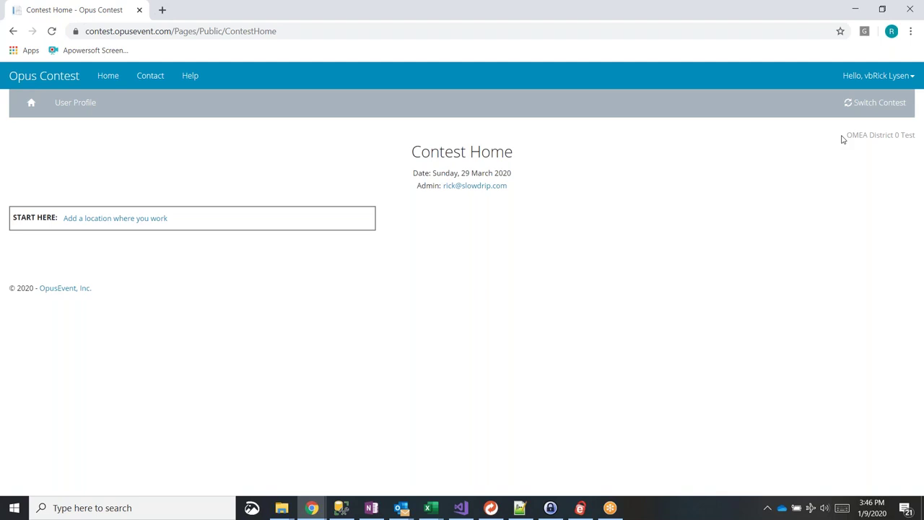
{"action": "left_click_drag", "start_coordinate": [842, 139], "coordinate": [914, 134]}
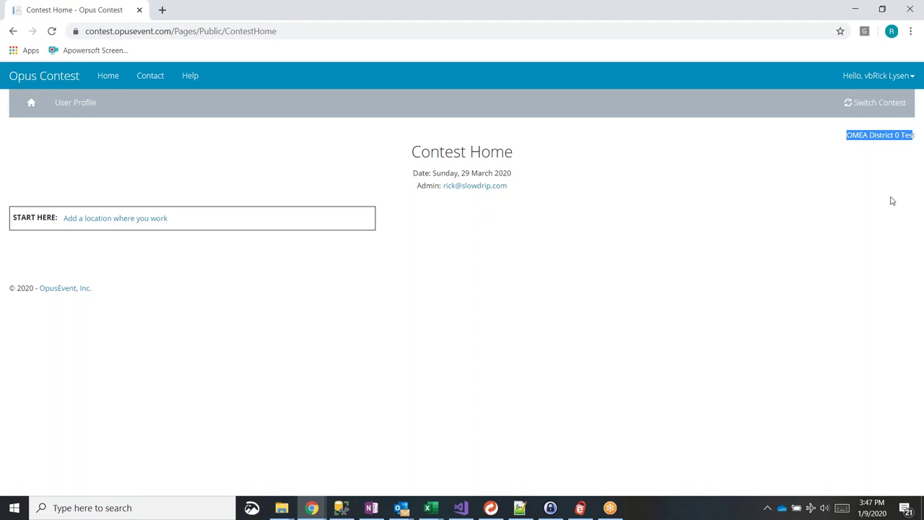
{"action": "left_click_drag", "start_coordinate": [516, 174], "coordinate": [412, 180]}
{"action": "triple_click", "coordinate": [411, 180]}
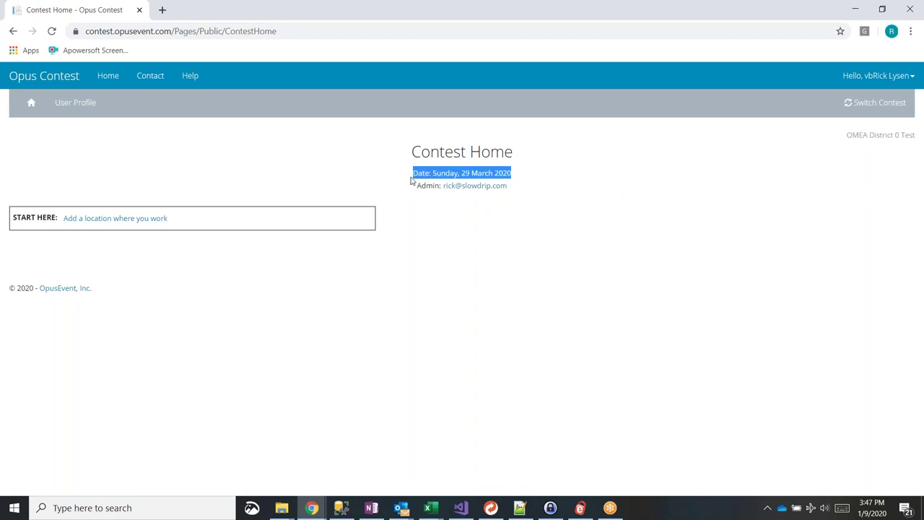
{"action": "left_click_drag", "start_coordinate": [517, 187], "coordinate": [416, 187]}
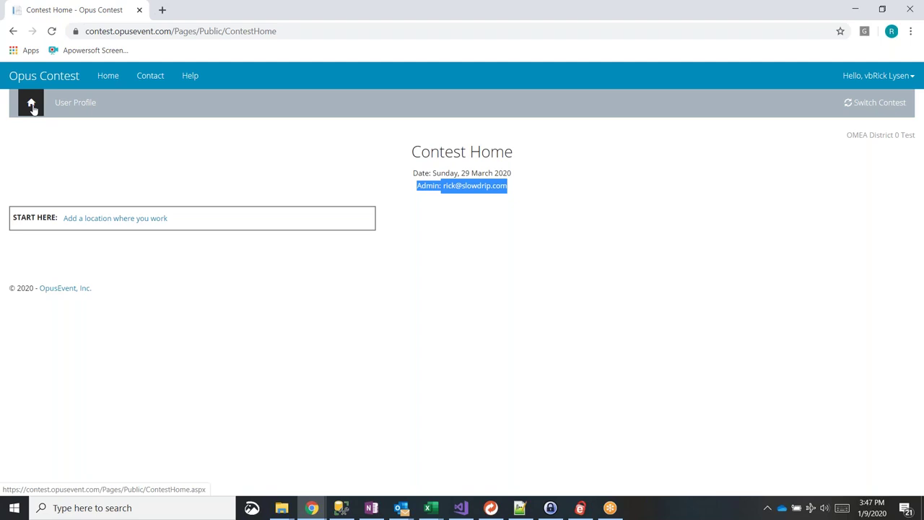
{"action": "left_click", "coordinate": [73, 110]}
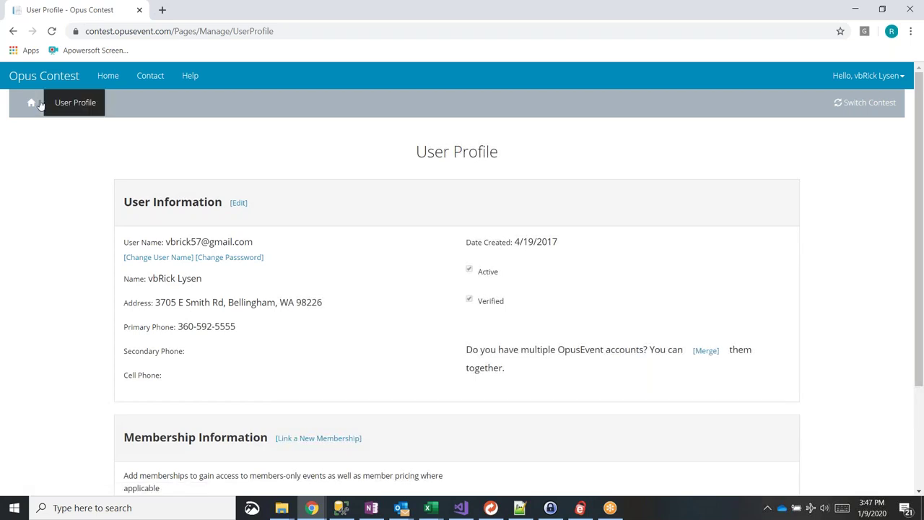
{"action": "left_click", "coordinate": [36, 102]}
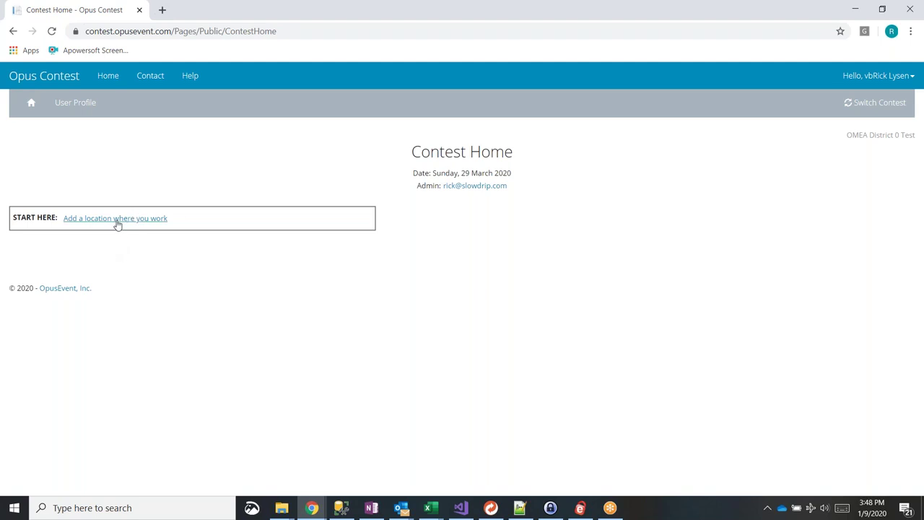
Step: Add Aloha High School and Astoria High School as work locations from the school list
{"action": "left_click", "coordinate": [116, 223]}
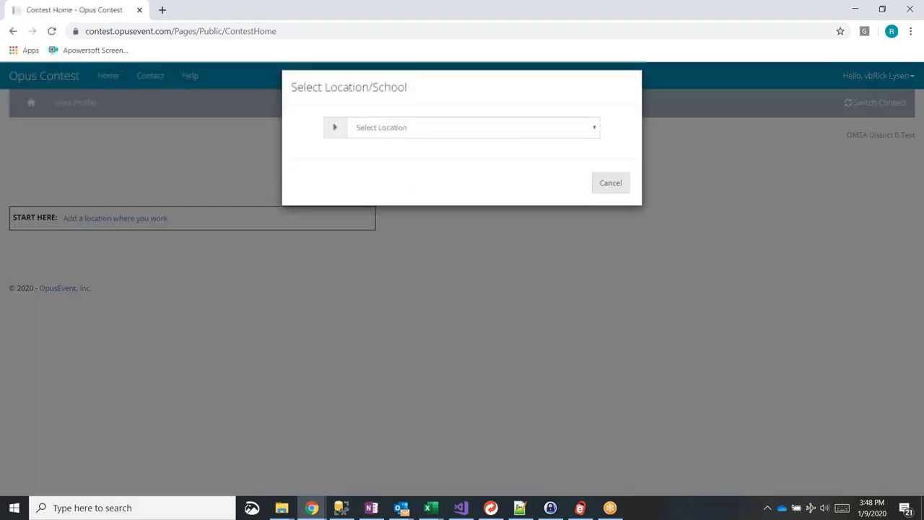
{"action": "left_click", "coordinate": [593, 140]}
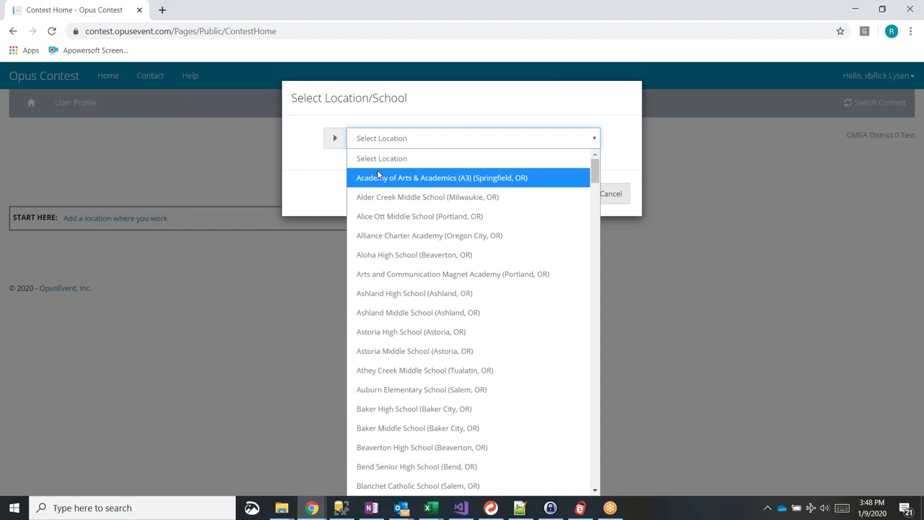
{"action": "left_click", "coordinate": [406, 260]}
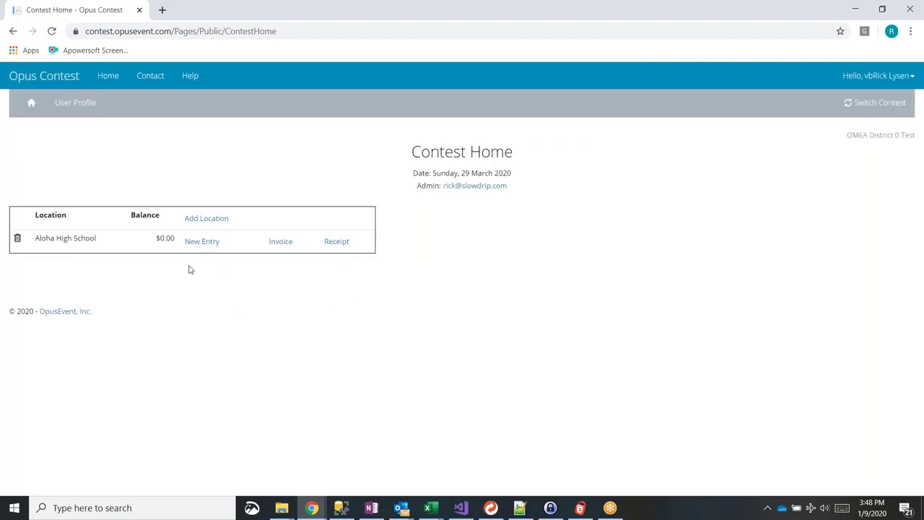
{"action": "left_click", "coordinate": [216, 222]}
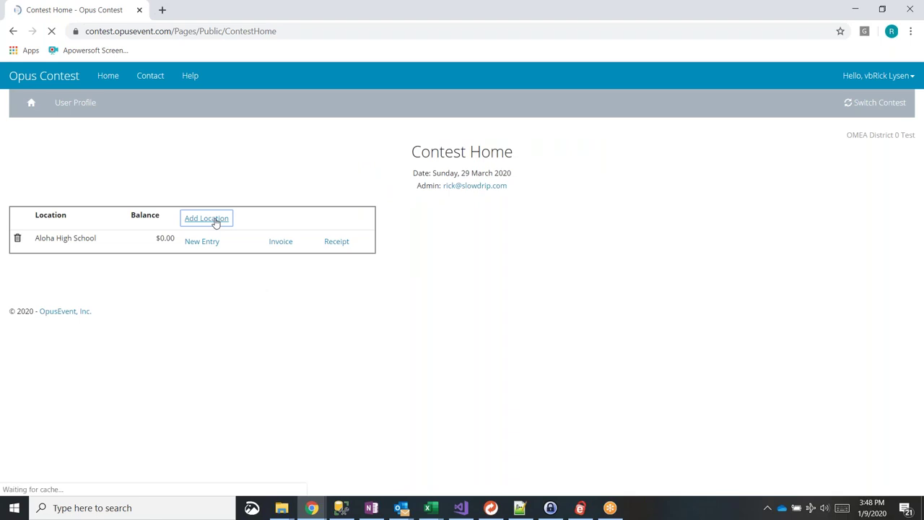
{"action": "left_click", "coordinate": [468, 140]}
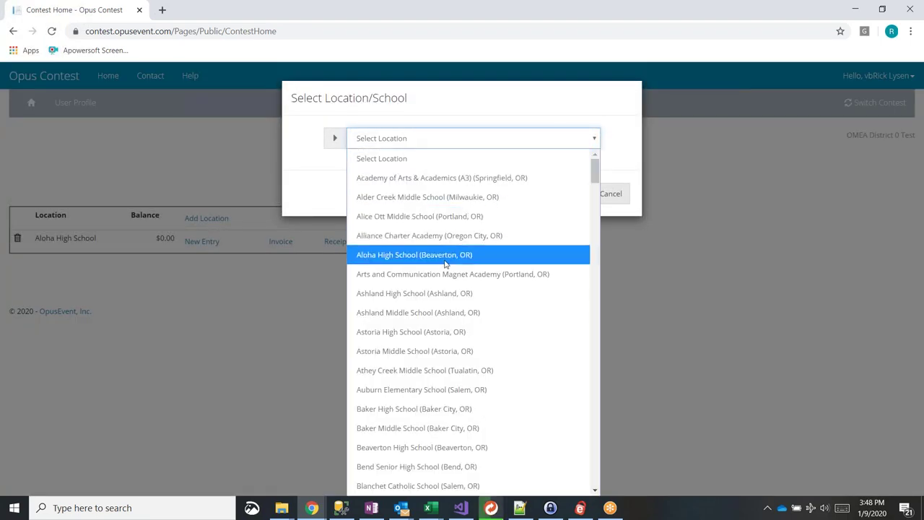
{"action": "left_click", "coordinate": [439, 333]}
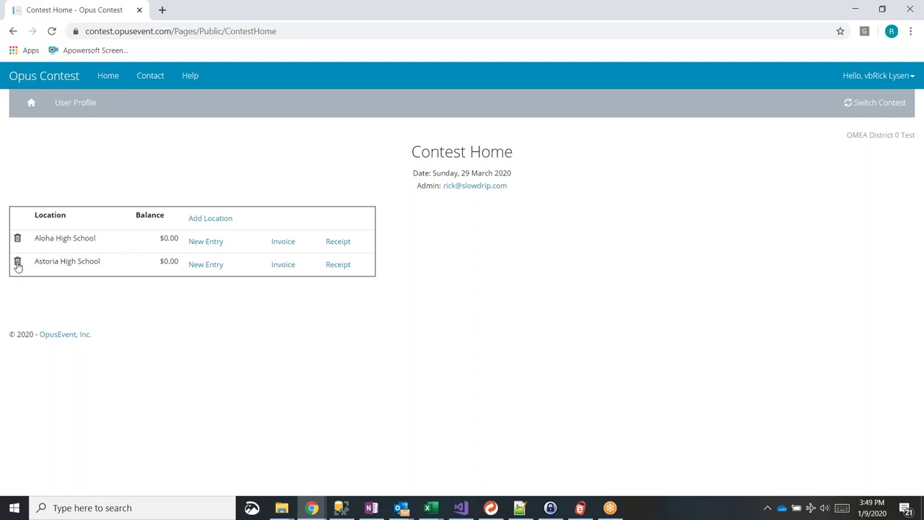
Step: Delete the Astoria High School location, then add and delete Ashland Middle School
{"action": "left_click", "coordinate": [18, 263]}
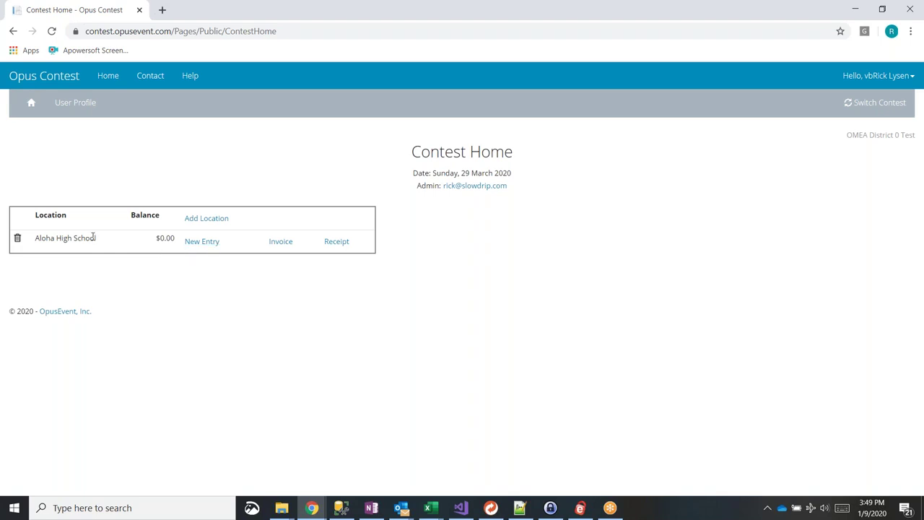
{"action": "left_click", "coordinate": [204, 220]}
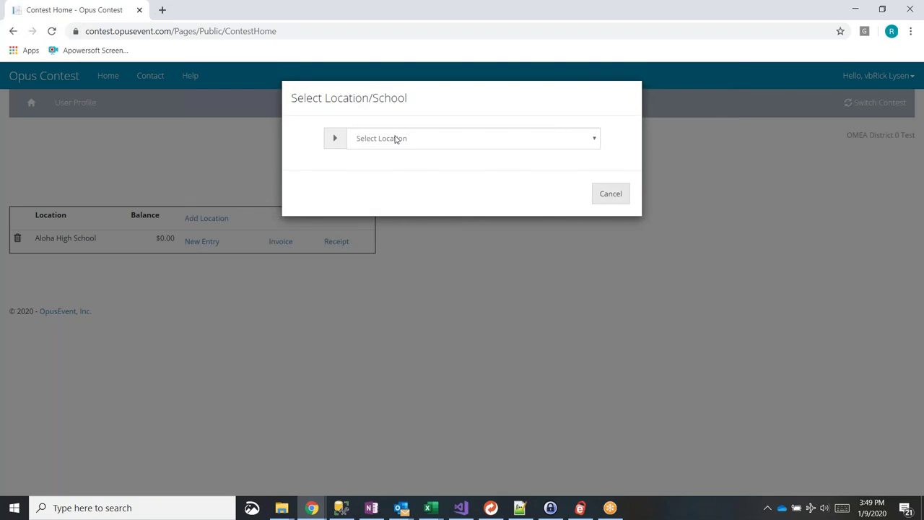
{"action": "left_click", "coordinate": [394, 138]}
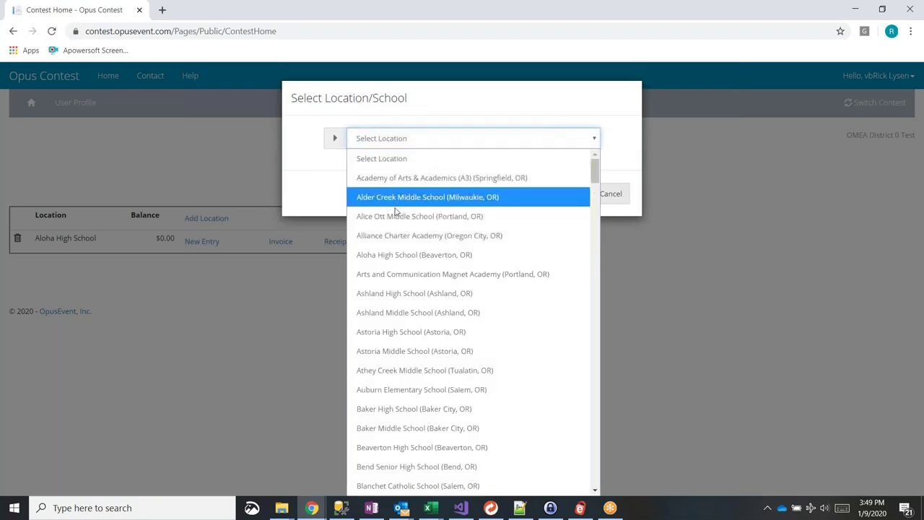
{"action": "left_click", "coordinate": [398, 312]}
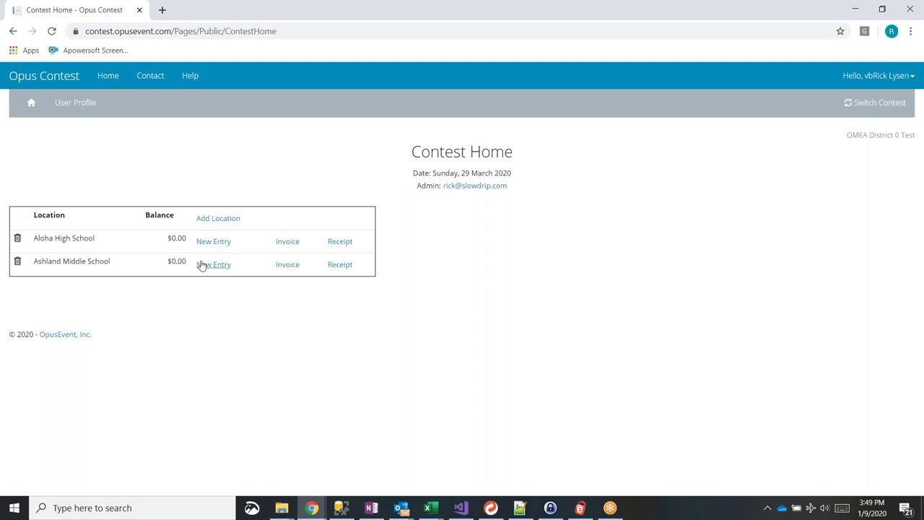
{"action": "left_click", "coordinate": [18, 262]}
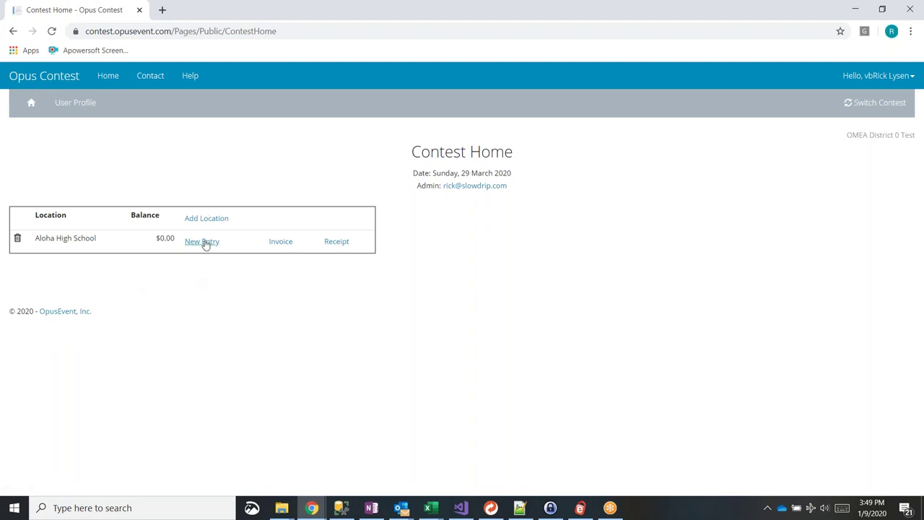
Step: Start a new entry for Aloha High School with Flute as the category
{"action": "left_click", "coordinate": [203, 242]}
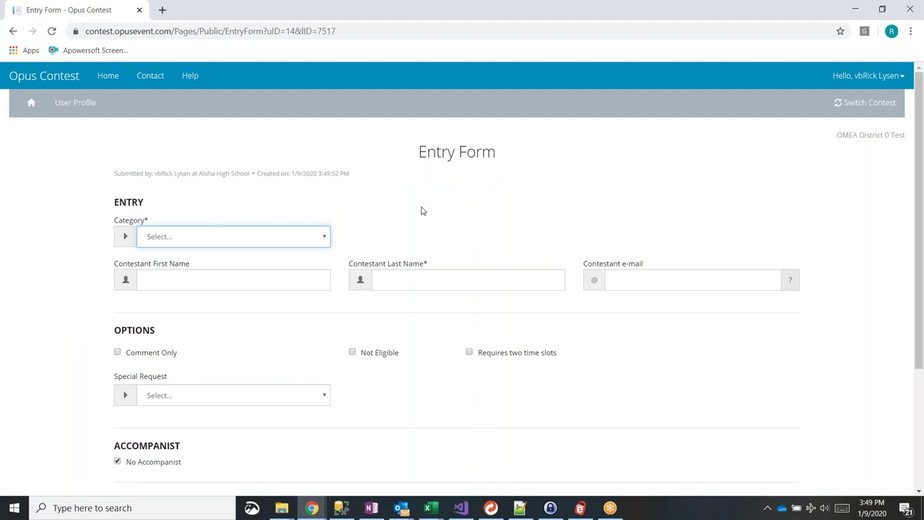
{"action": "left_click", "coordinate": [325, 238]}
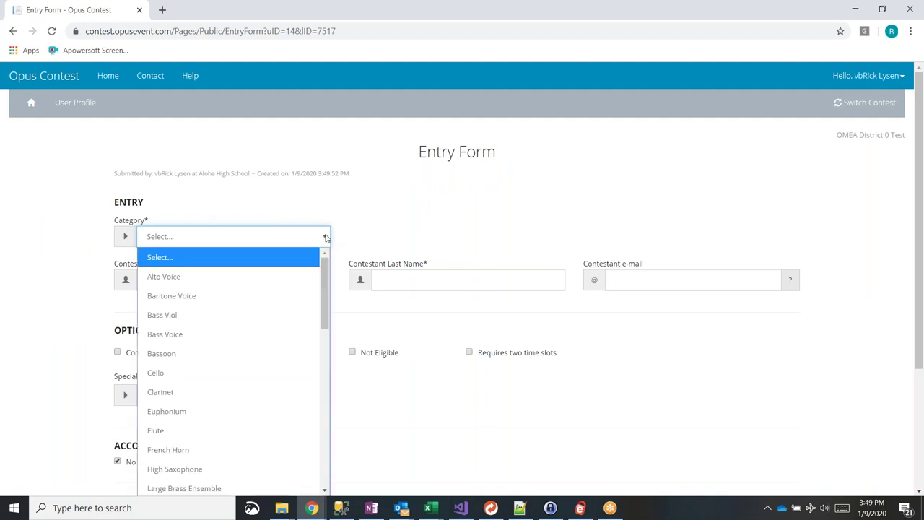
{"action": "left_click", "coordinate": [164, 432]}
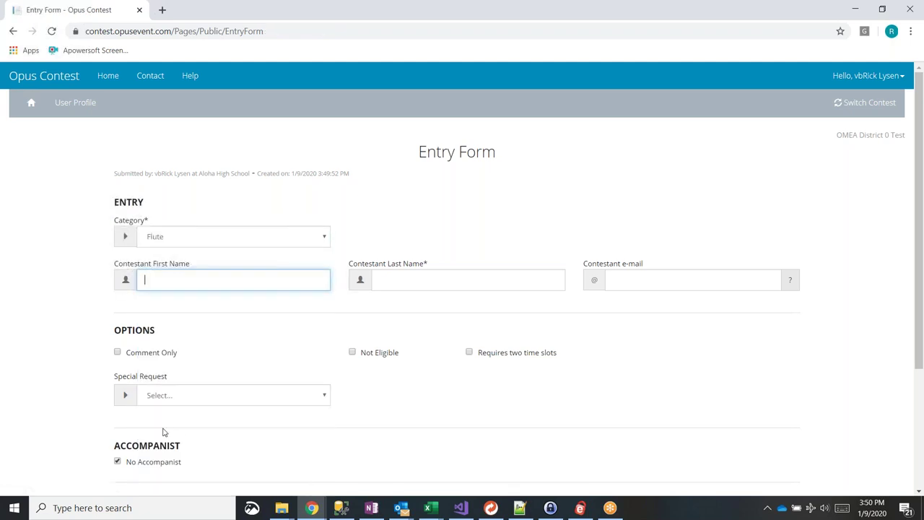
Step: Fill in the contestant's first name, last name and e-mail using the saved suggestion
{"action": "type", "text": "wilma"}
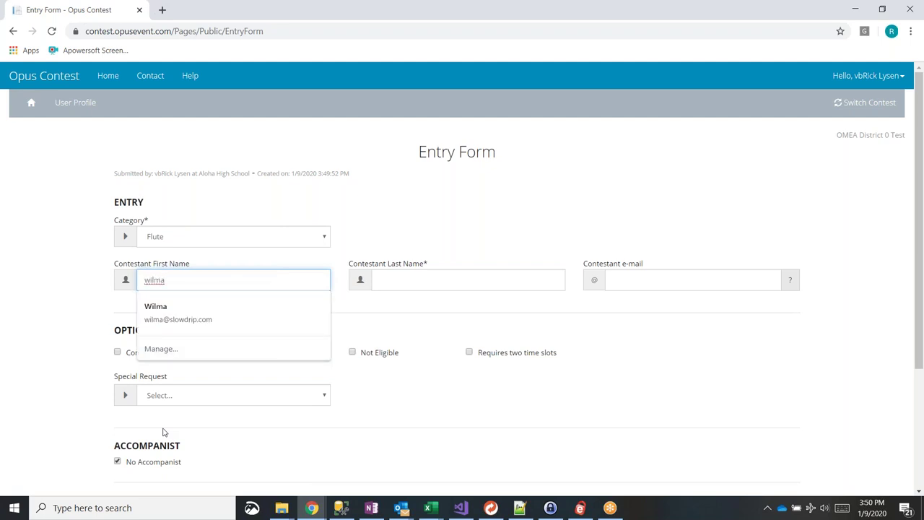
{"action": "key", "text": "Down"}
{"action": "key", "text": "Tab"}
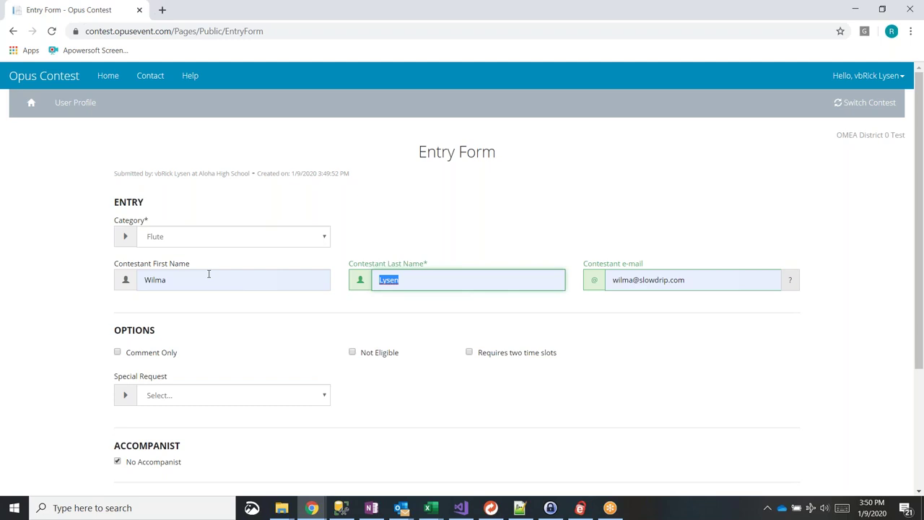
{"action": "left_click", "coordinate": [171, 280]}
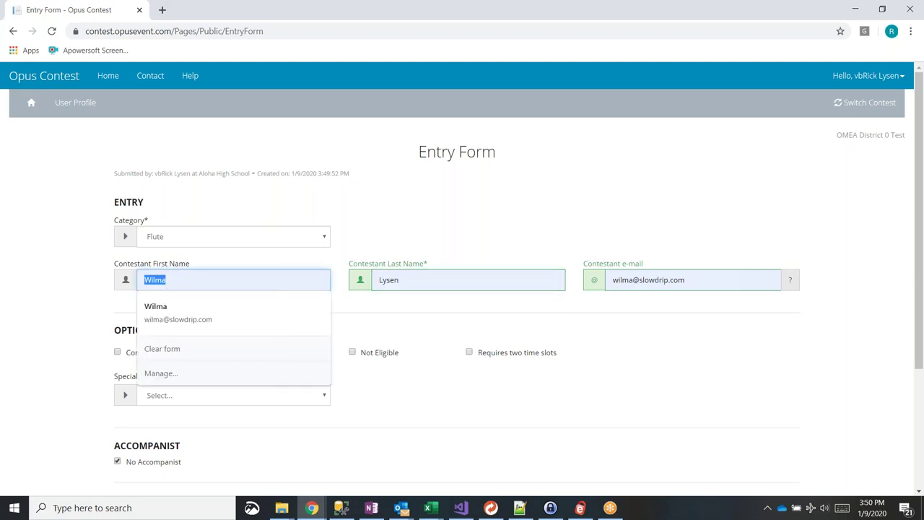
{"action": "key", "text": "Tab"}
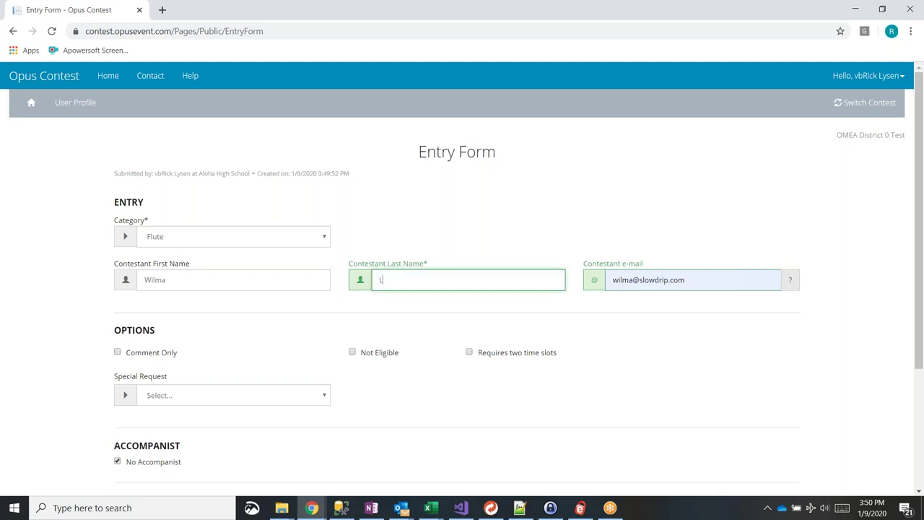
{"action": "key", "text": "Tab"}
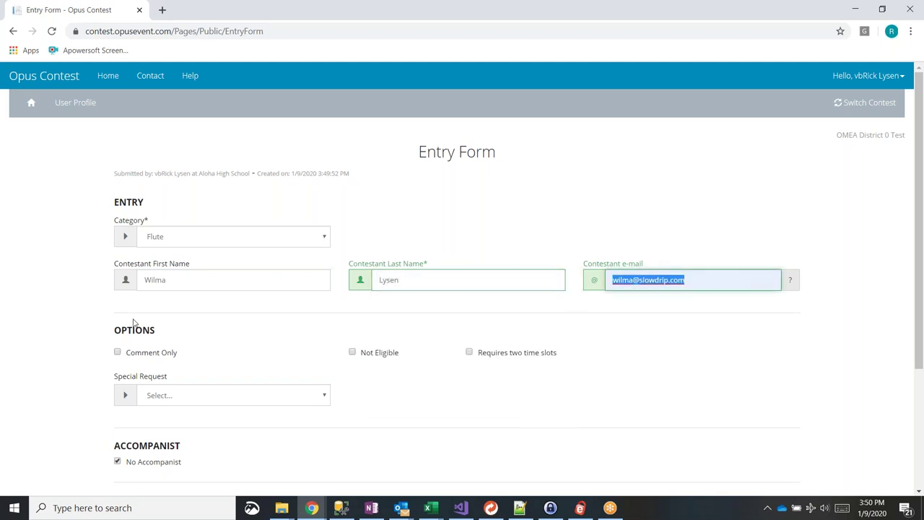
{"action": "scroll", "coordinate": [554, 393], "scroll_direction": "down", "scroll_amount": 1}
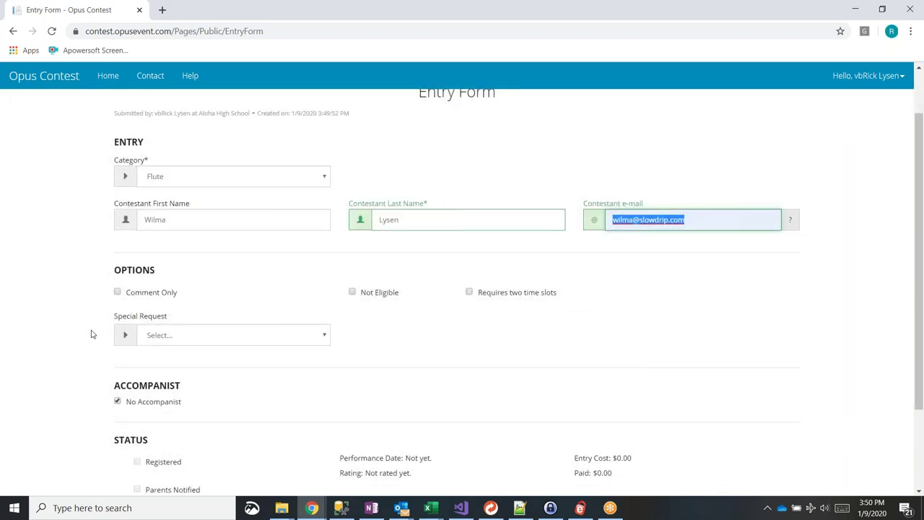
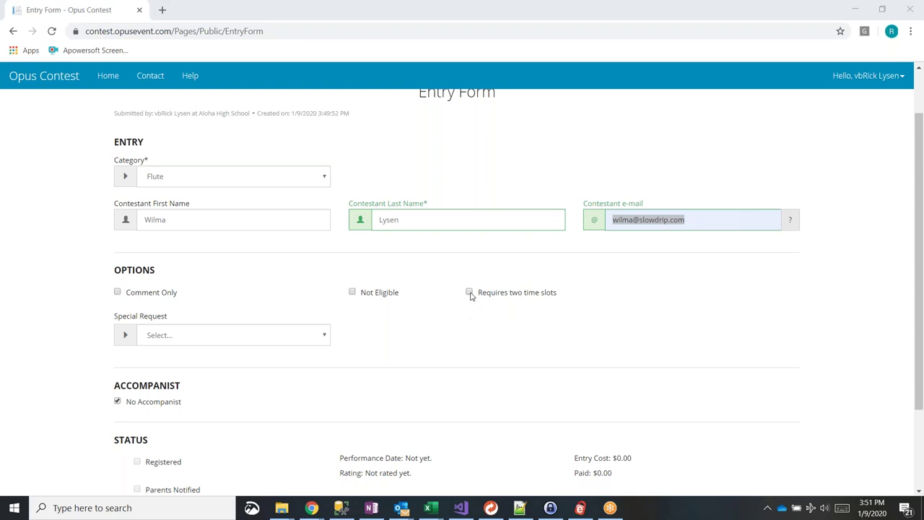
Step: Toggle the two-time-slots option, request the AM time slot, and scroll down to Submit
{"action": "left_click", "coordinate": [469, 293]}
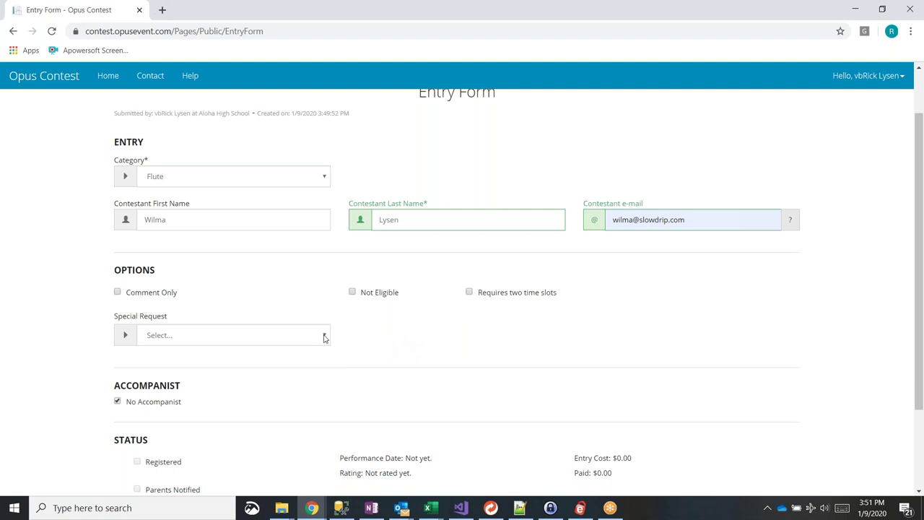
{"action": "left_click", "coordinate": [324, 338]}
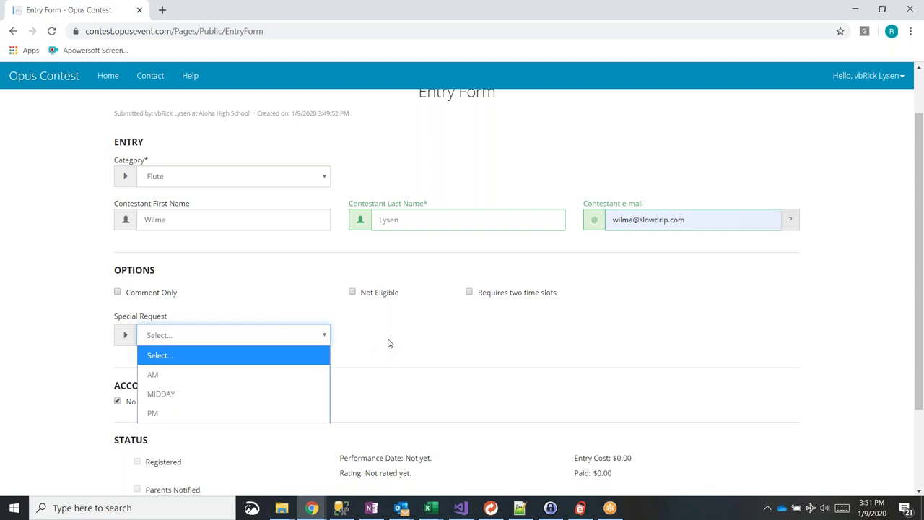
{"action": "left_click", "coordinate": [178, 369]}
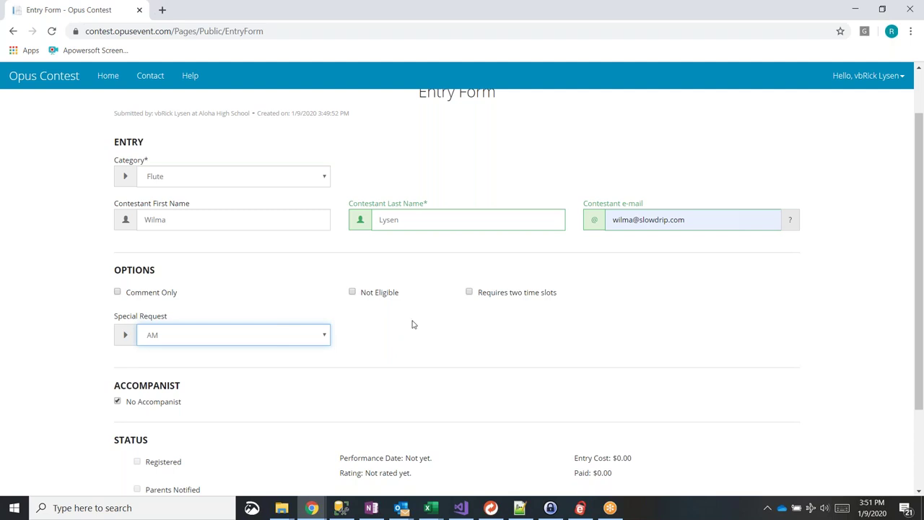
{"action": "scroll", "coordinate": [412, 325], "scroll_direction": "down", "scroll_amount": 2}
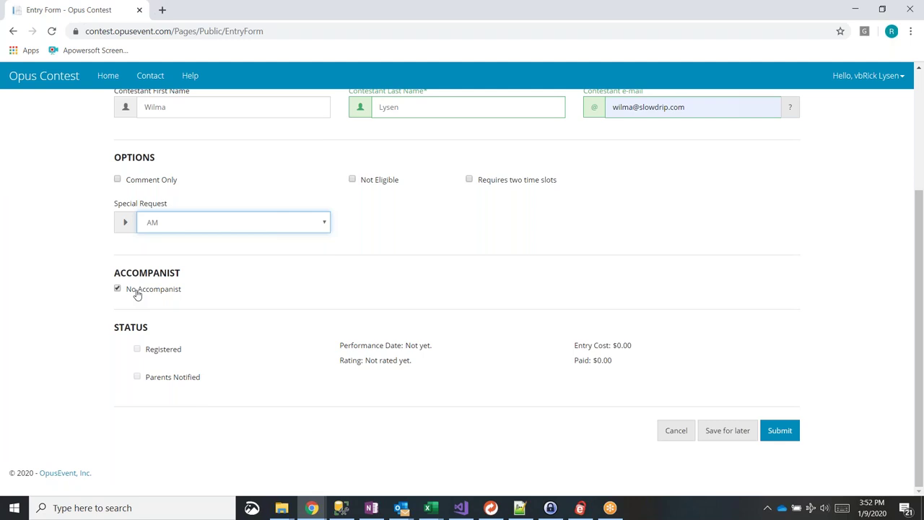
{"action": "left_click", "coordinate": [780, 433]}
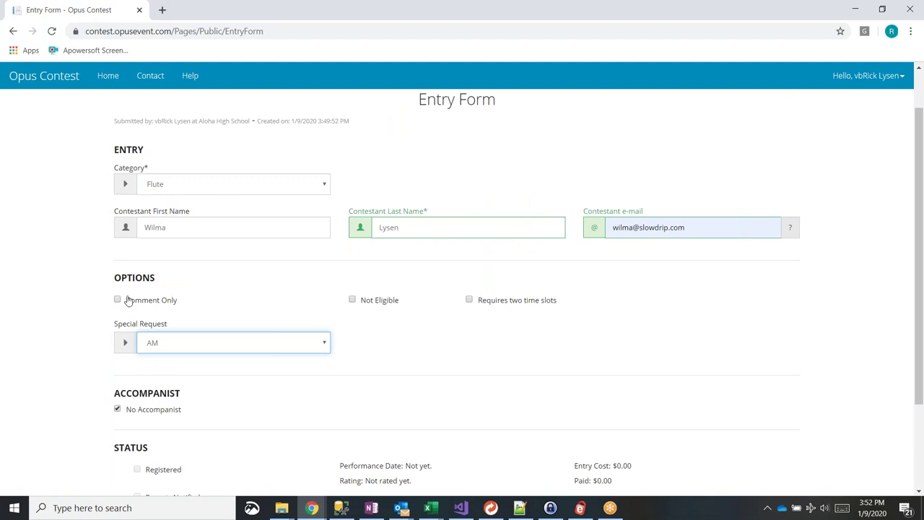
{"action": "scroll", "coordinate": [794, 433], "scroll_direction": "down", "scroll_amount": 2}
Step: Submit the flute entry, then start a new entry from Contest Home
{"action": "left_click", "coordinate": [780, 431]}
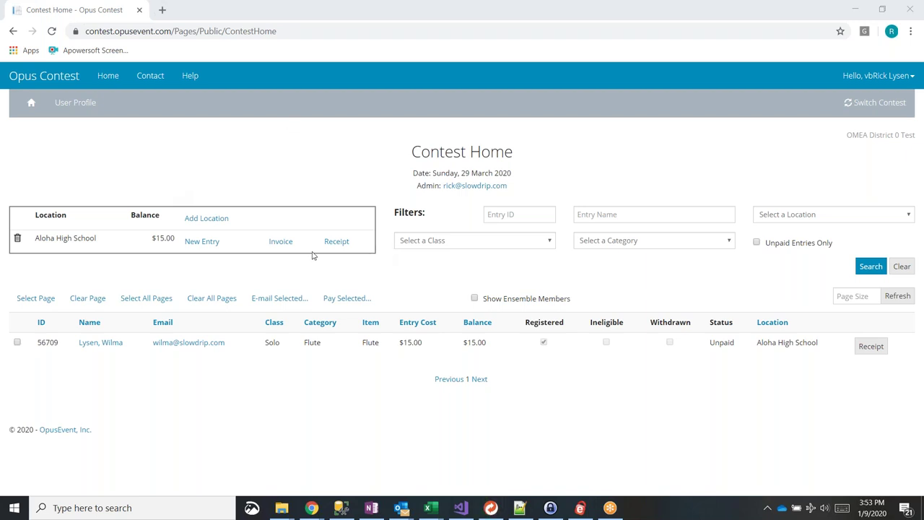
{"action": "left_click", "coordinate": [202, 242]}
Step: Start a Bassoon entry and fill in the contestant from the autofill suggestion
{"action": "left_click", "coordinate": [203, 237]}
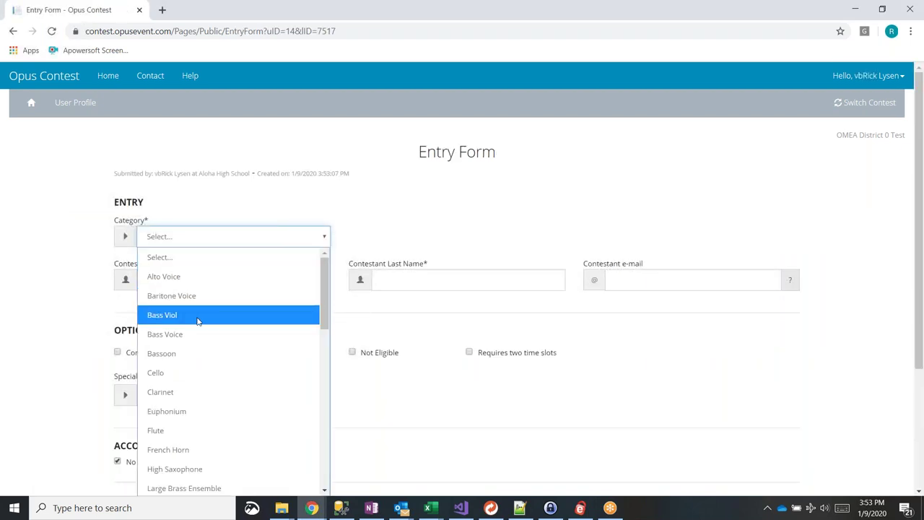
{"action": "left_click", "coordinate": [181, 353]}
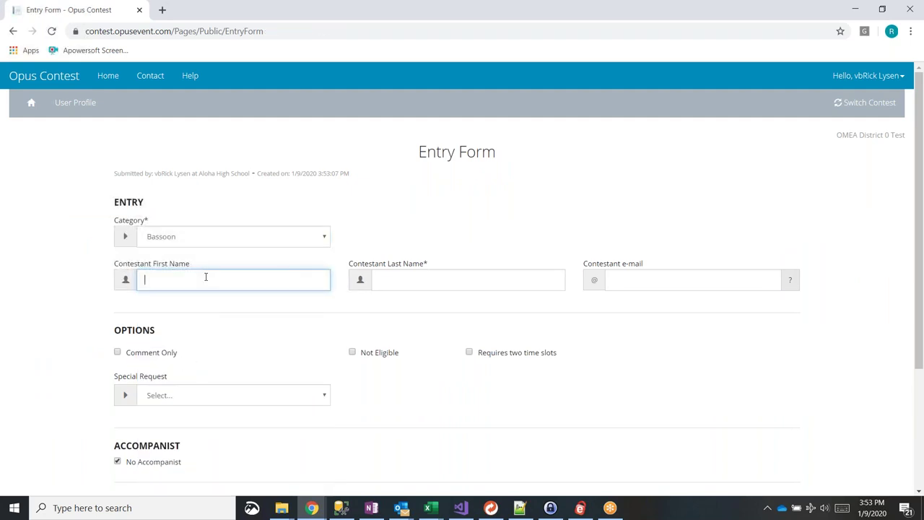
{"action": "type", "text": "r"}
{"action": "key", "text": "Down"}
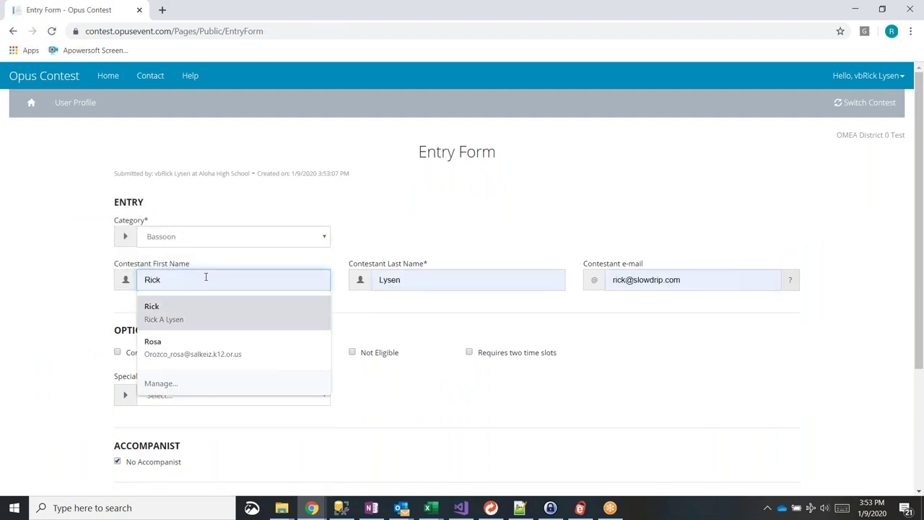
{"action": "key", "text": "Return"}
{"action": "key", "text": "Tab"}
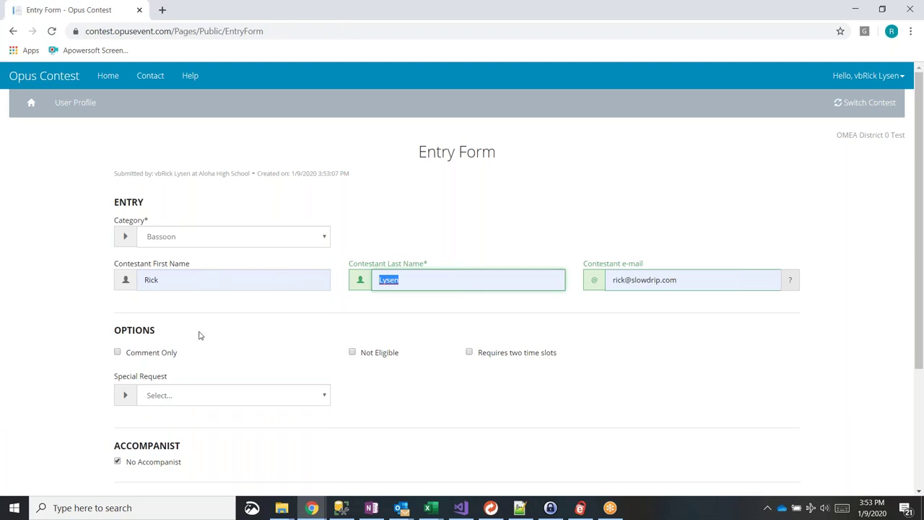
{"action": "scroll", "coordinate": [393, 402], "scroll_direction": "down", "scroll_amount": 2}
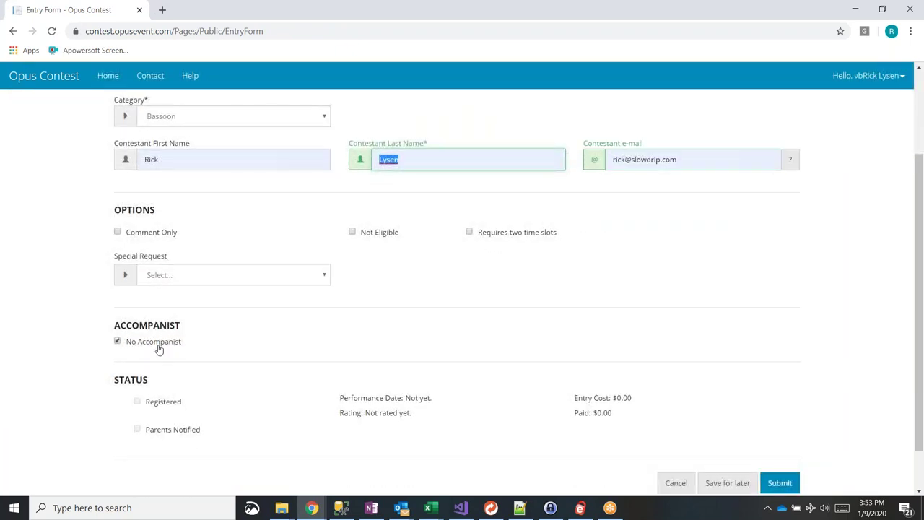
Step: Add the existing accompanist on Piano and submit the bassoon entry
{"action": "left_click", "coordinate": [119, 343]}
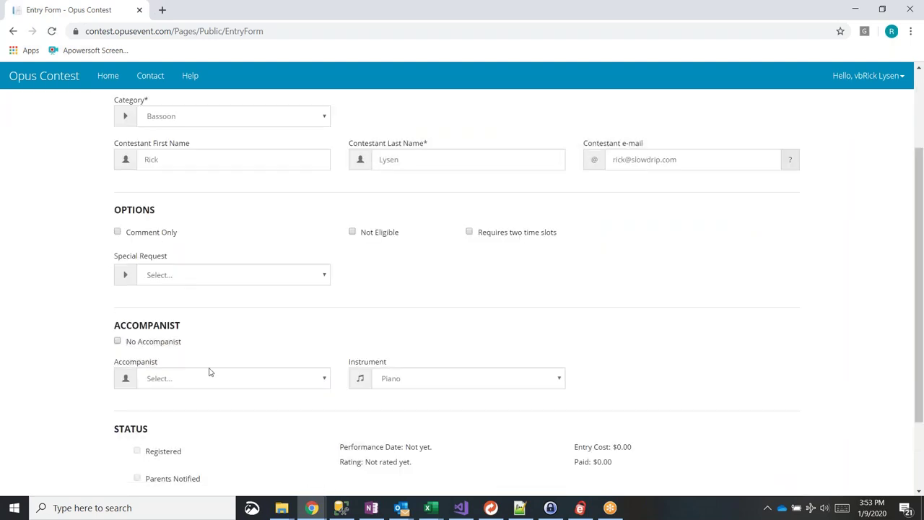
{"action": "left_click", "coordinate": [325, 381]}
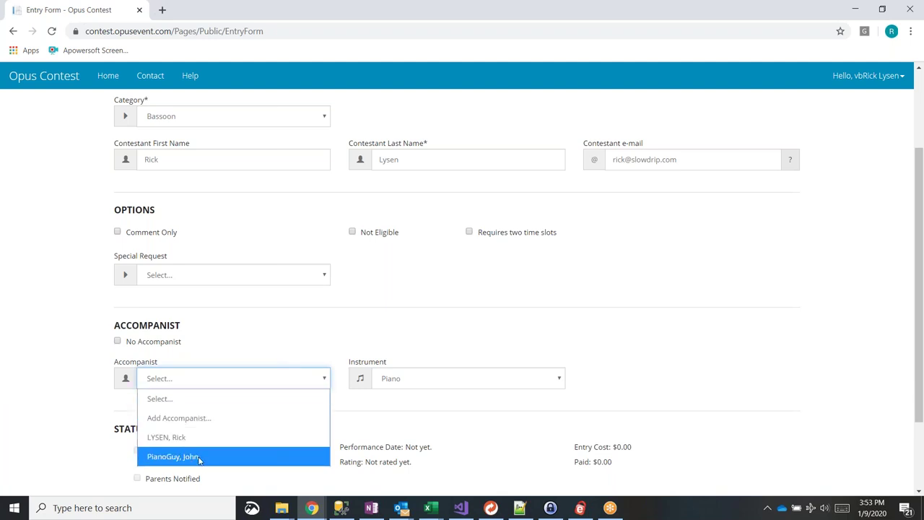
{"action": "left_click", "coordinate": [200, 460]}
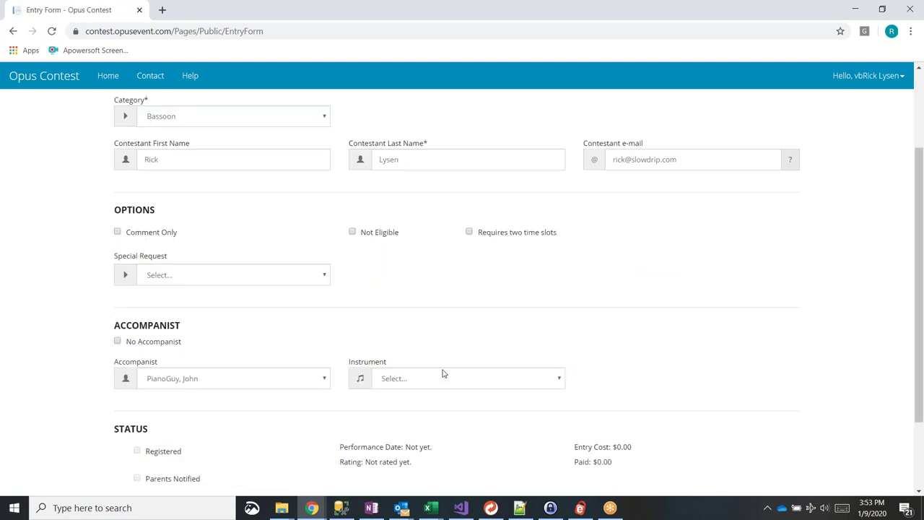
{"action": "left_click", "coordinate": [445, 385]}
{"action": "left_click", "coordinate": [406, 418]}
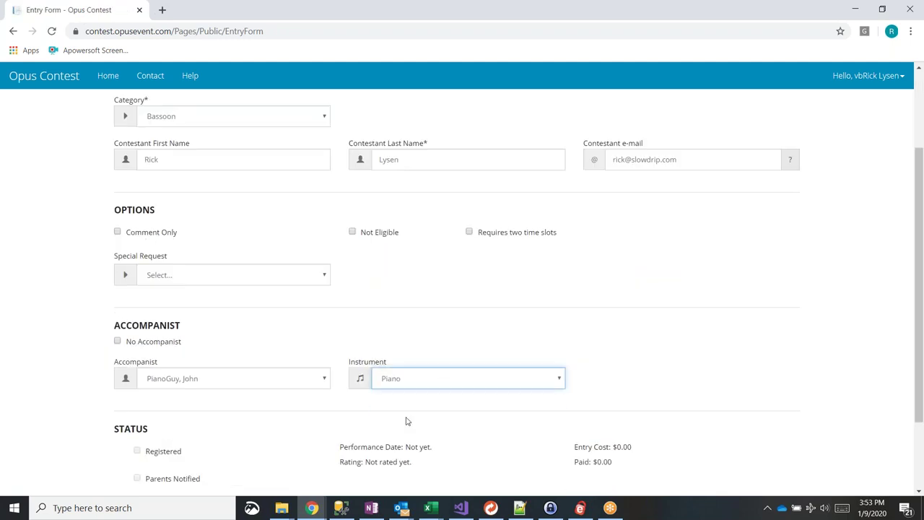
{"action": "scroll", "coordinate": [699, 307], "scroll_direction": "down", "scroll_amount": 1}
{"action": "left_click", "coordinate": [768, 436]}
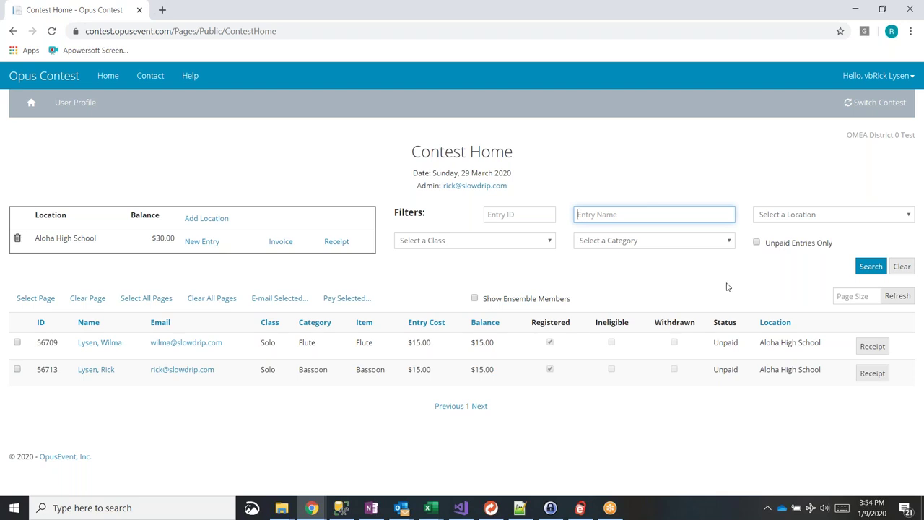
Step: Start a new entry with category Small String Ensemble
{"action": "left_click", "coordinate": [211, 243]}
{"action": "left_click", "coordinate": [219, 233]}
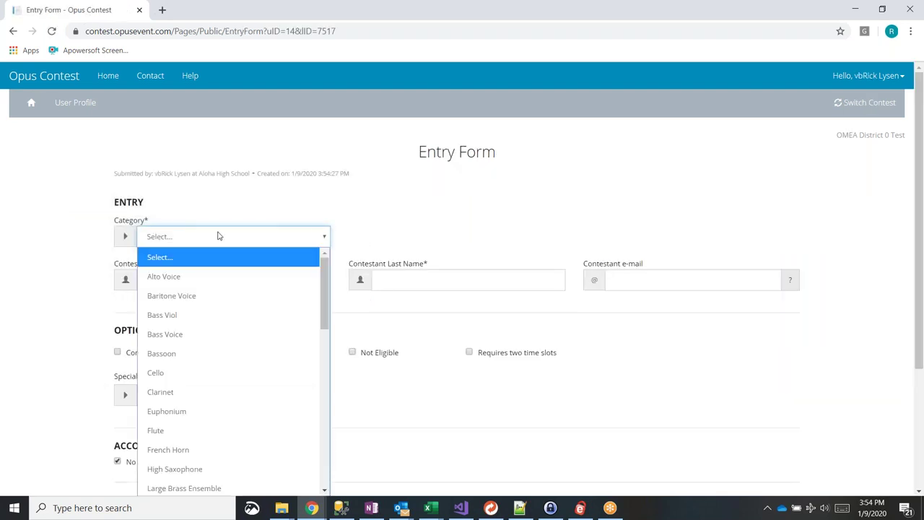
{"action": "scroll", "coordinate": [220, 365], "scroll_direction": "down", "scroll_amount": 2}
{"action": "scroll", "coordinate": [221, 339], "scroll_direction": "down", "scroll_amount": 1}
{"action": "scroll", "coordinate": [226, 289], "scroll_direction": "up", "scroll_amount": 3}
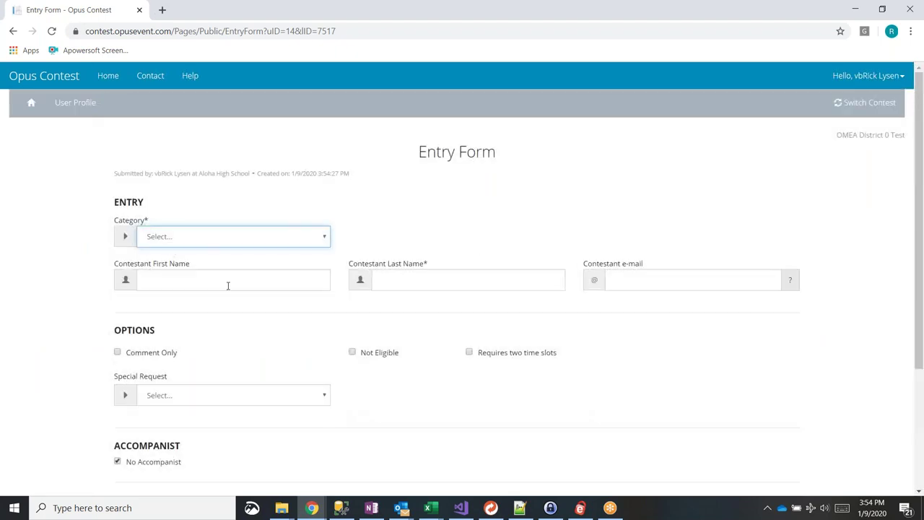
{"action": "left_click", "coordinate": [243, 241]}
{"action": "scroll", "coordinate": [233, 330], "scroll_direction": "down", "scroll_amount": 8}
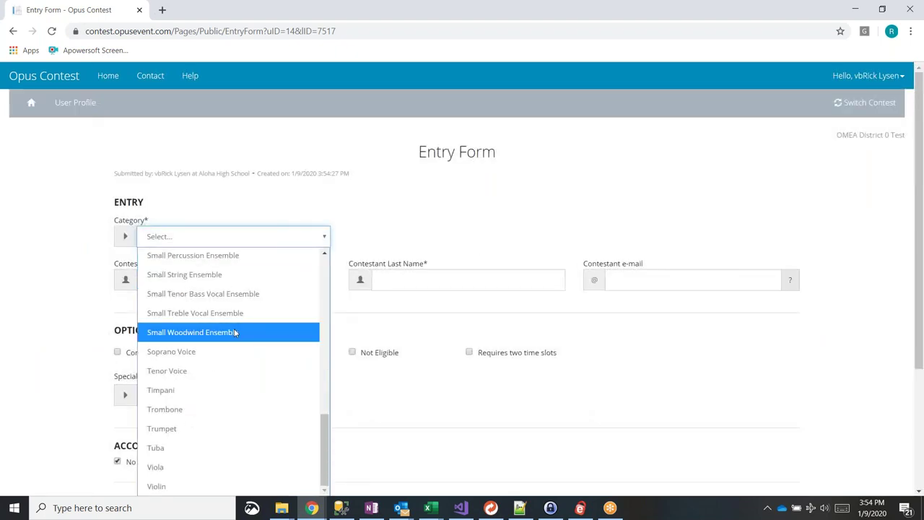
{"action": "left_click", "coordinate": [192, 278]}
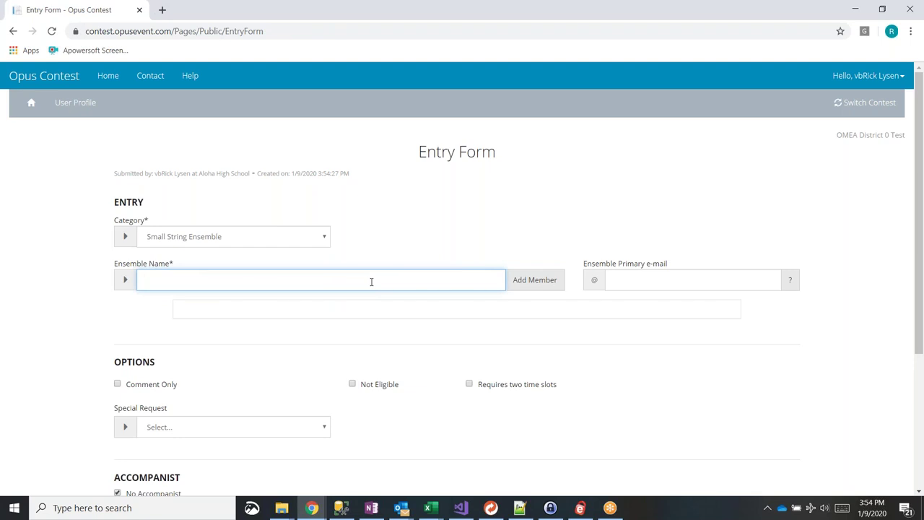
Step: Name the ensemble 'The screechy violins', use the suggested primary e-mail, and begin adding a member
{"action": "type", "text": "The s"}
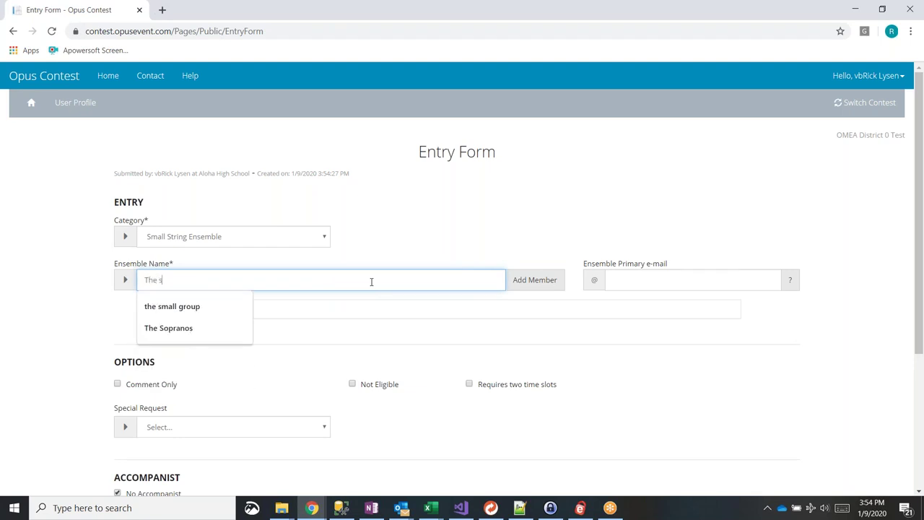
{"action": "type", "text": "cree"}
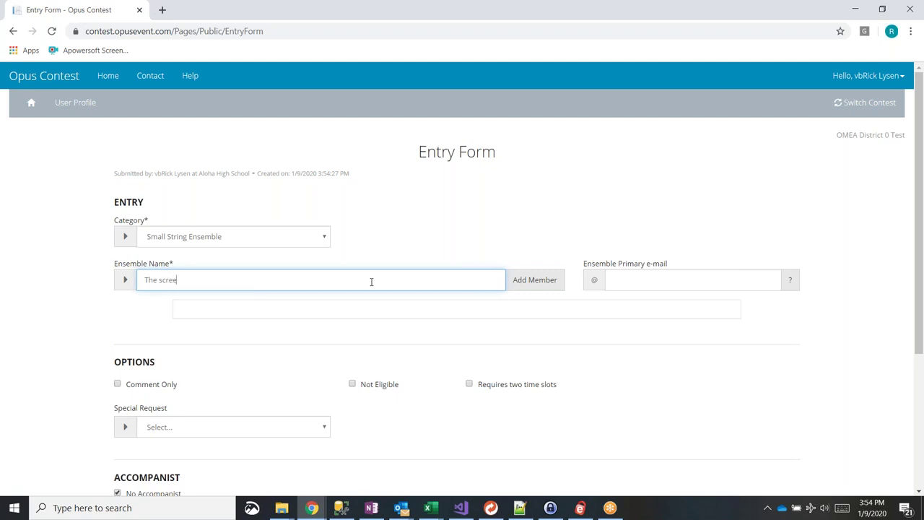
{"action": "type", "text": "chy violins"}
{"action": "left_click", "coordinate": [614, 280]}
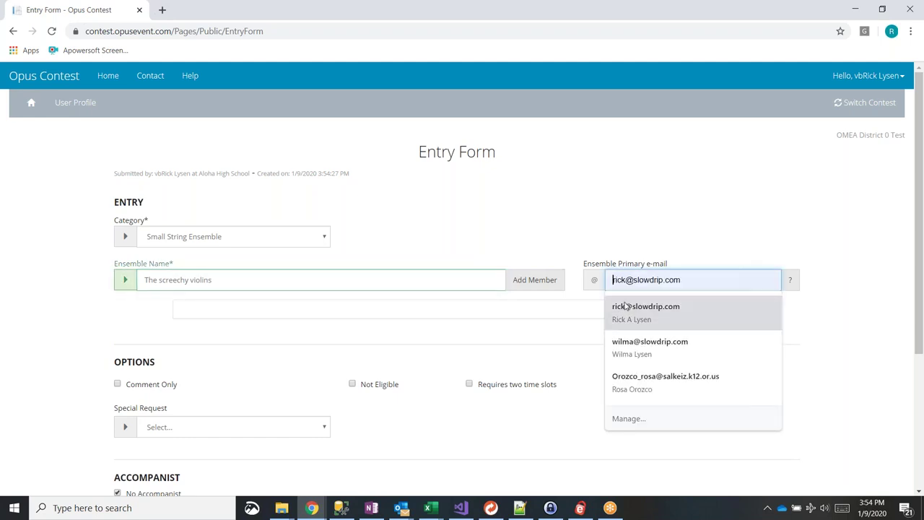
{"action": "left_click", "coordinate": [627, 306]}
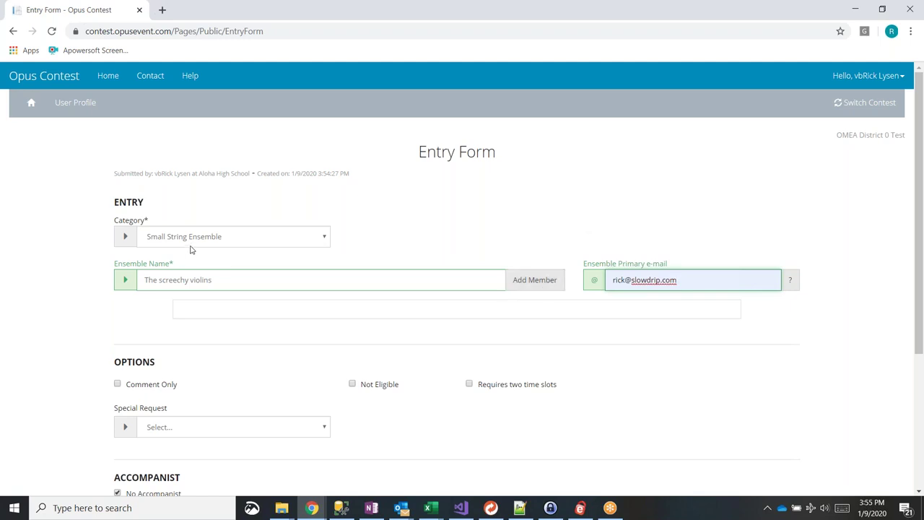
{"action": "left_click", "coordinate": [533, 289]}
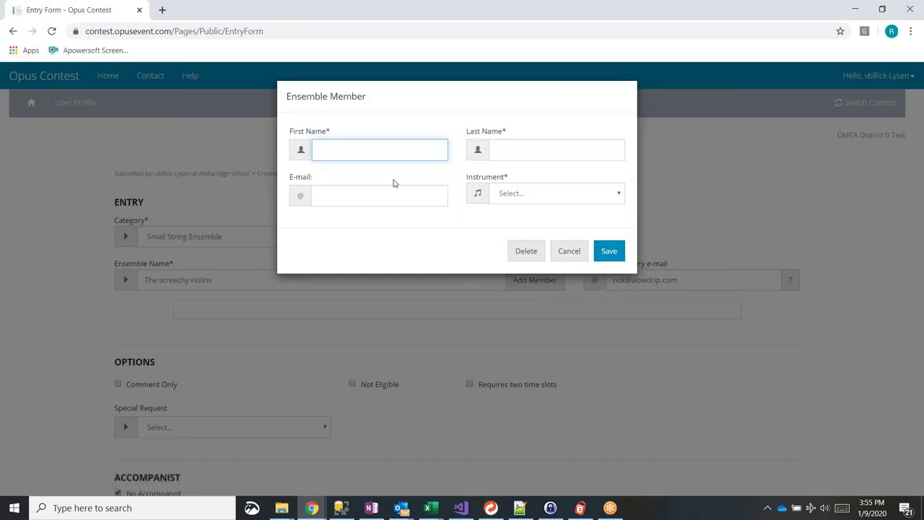
Step: Add a Violin member with autofilled name and e-mail, then review the existing member's details
{"action": "type", "text": "rick"}
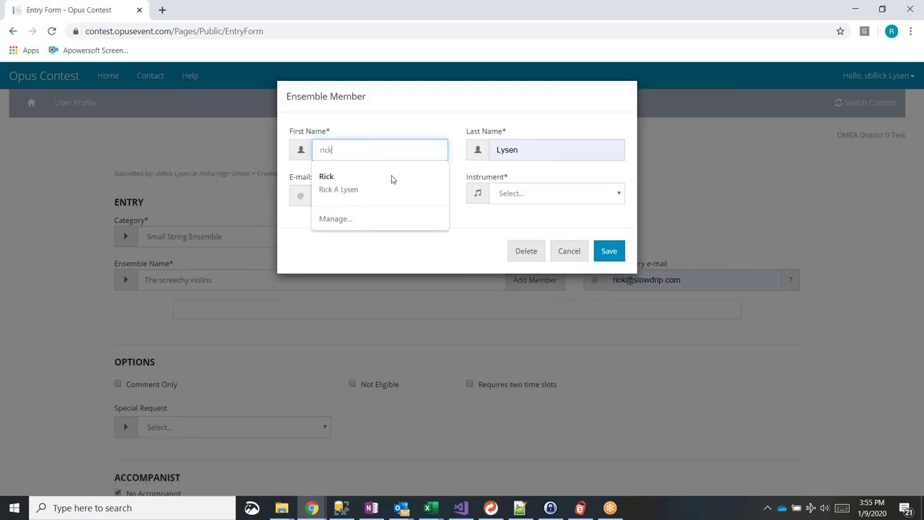
{"action": "left_click", "coordinate": [392, 179]}
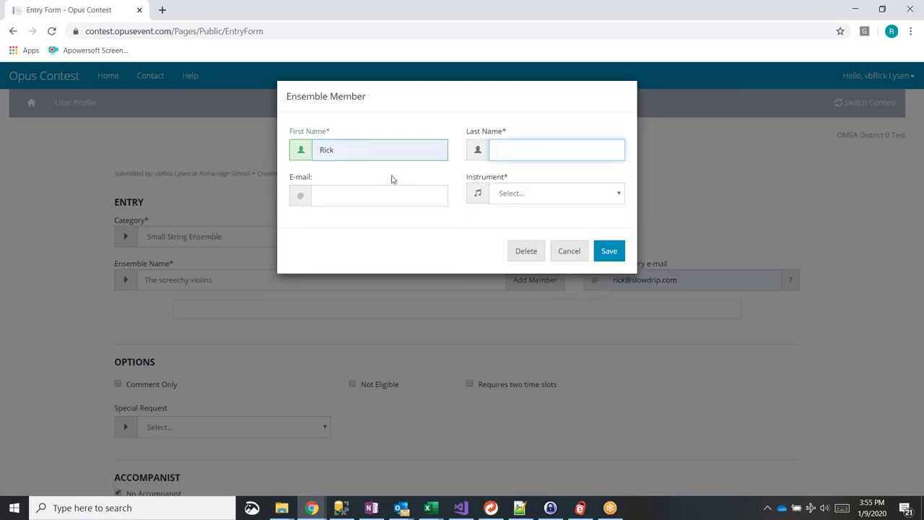
{"action": "key", "text": "Tab"}
{"action": "key", "text": "Down"}
{"action": "key", "text": "Return"}
{"action": "key", "text": "Tab"}
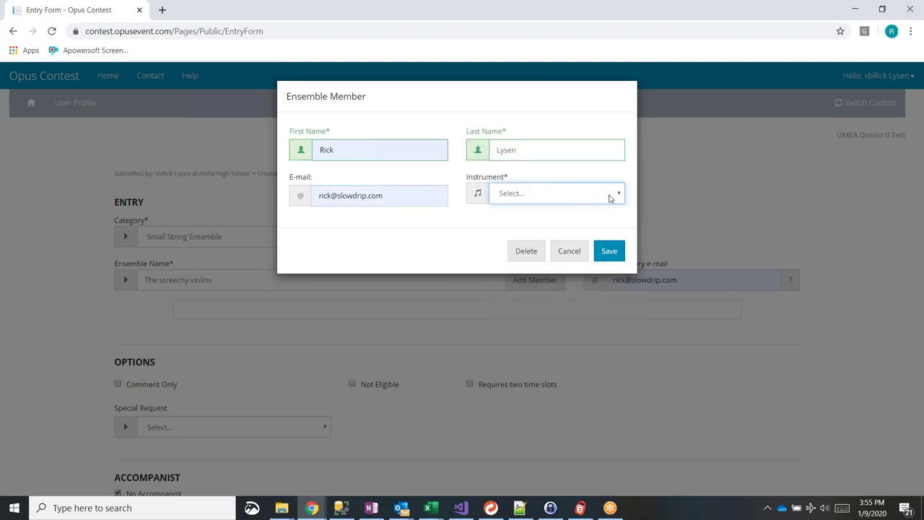
{"action": "left_click", "coordinate": [622, 195]}
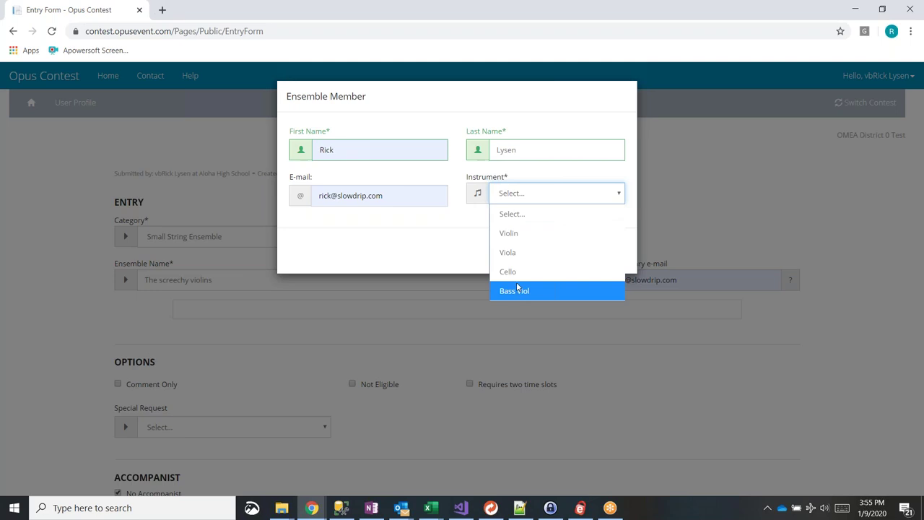
{"action": "left_click", "coordinate": [518, 233]}
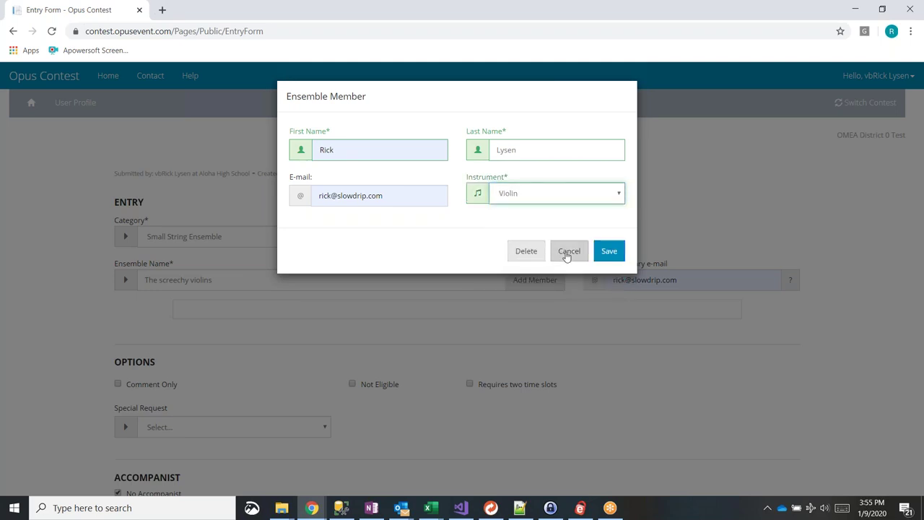
{"action": "left_click", "coordinate": [609, 251]}
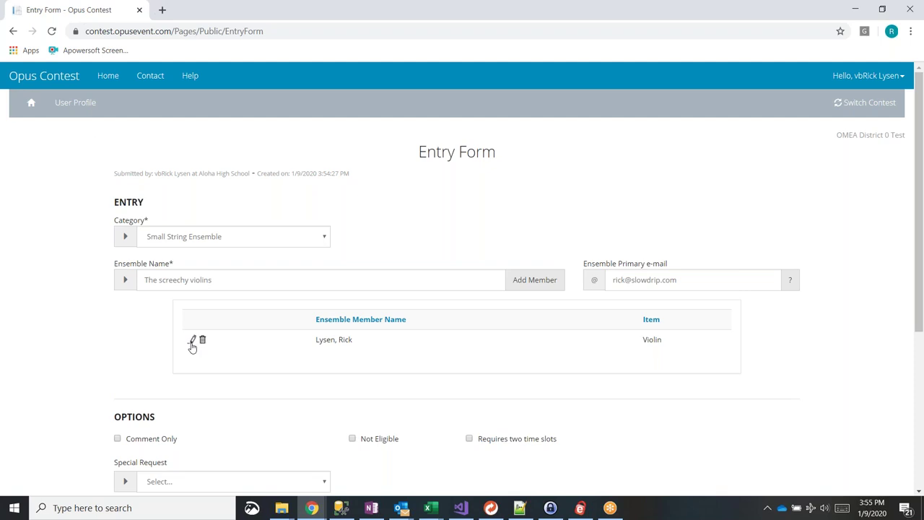
{"action": "left_click", "coordinate": [192, 343]}
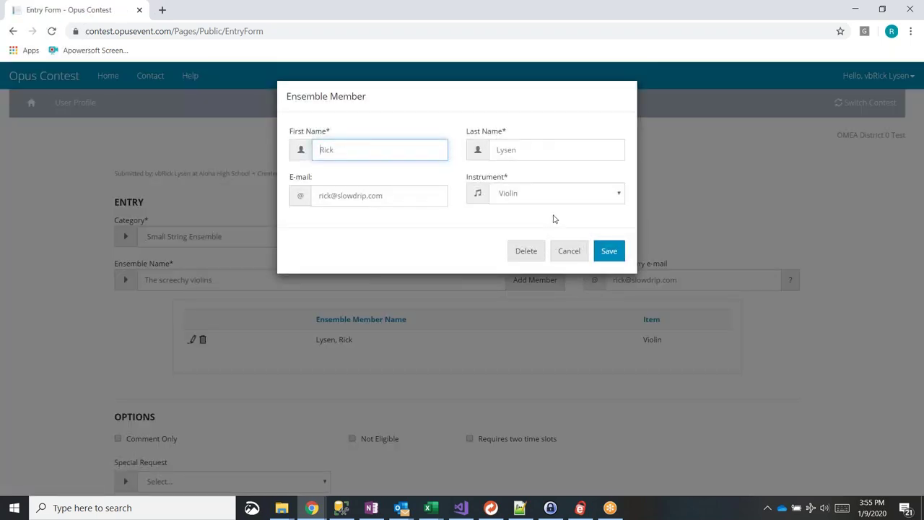
{"action": "left_click", "coordinate": [569, 251]}
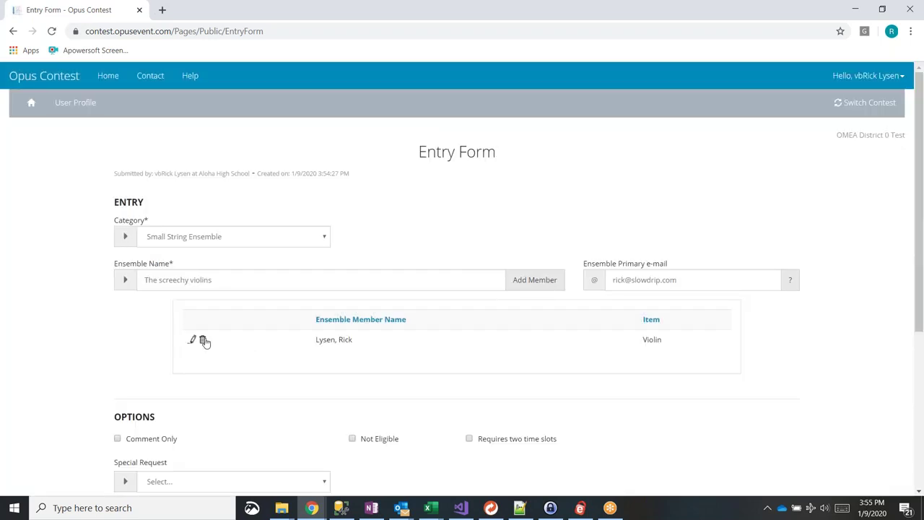
Step: Add another Violin member with autofilled first name, last name and e-mail, and save
{"action": "left_click", "coordinate": [555, 280]}
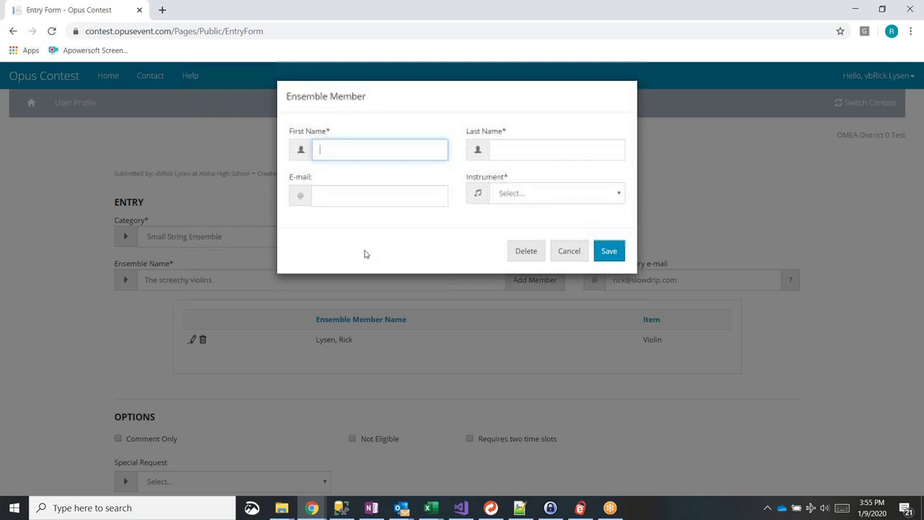
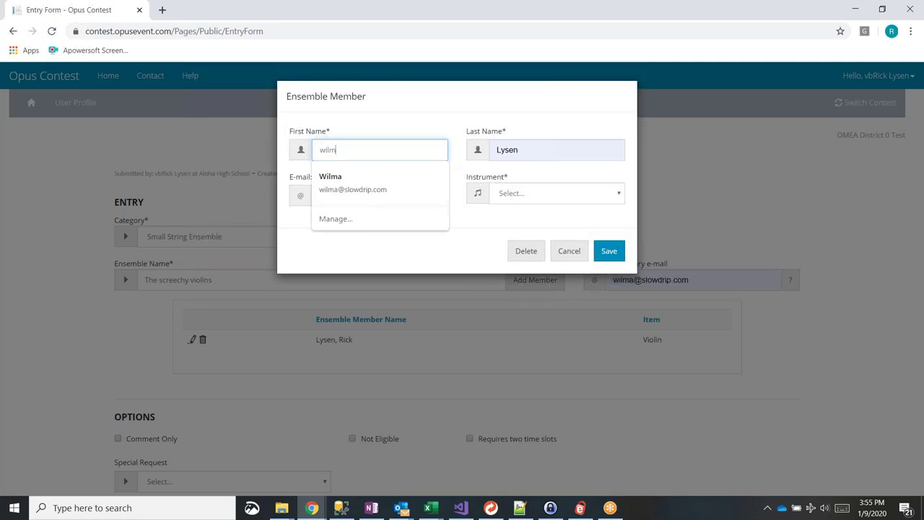
{"action": "key", "text": "Down"}
{"action": "key", "text": "Tab"}
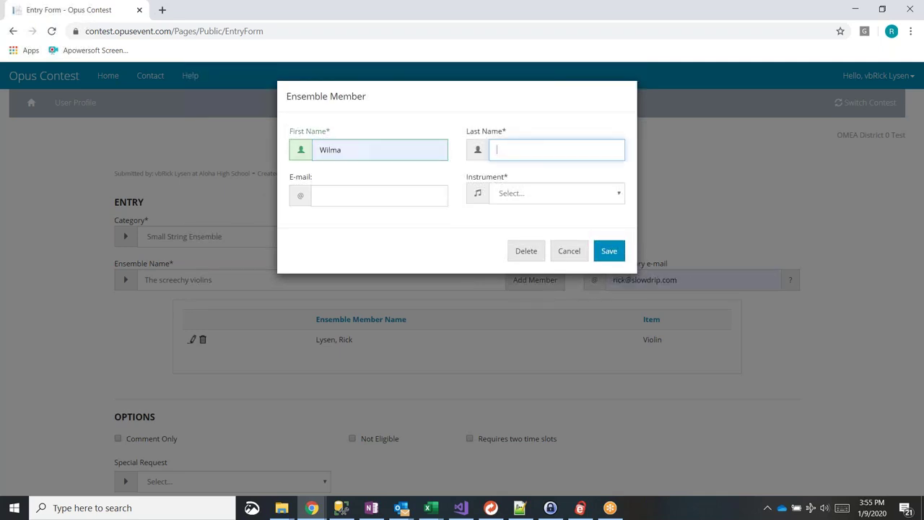
{"action": "key", "text": "Tab"}
{"action": "key", "text": "Down"}
{"action": "key", "text": "Tab"}
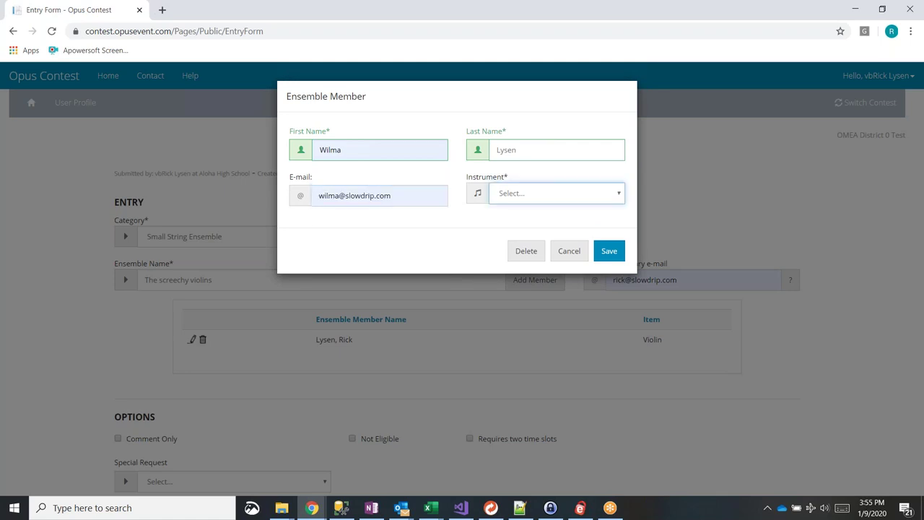
{"action": "left_click", "coordinate": [618, 195]}
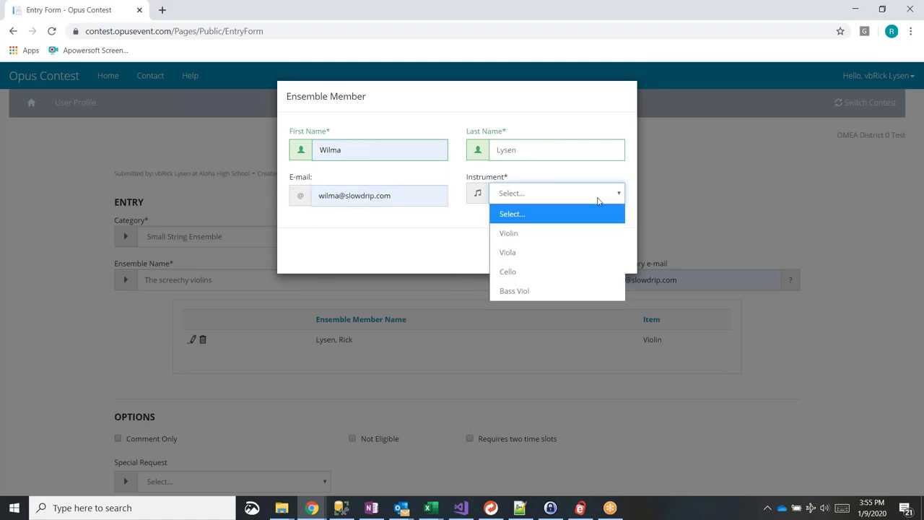
{"action": "left_click", "coordinate": [550, 233]}
{"action": "left_click", "coordinate": [610, 251]}
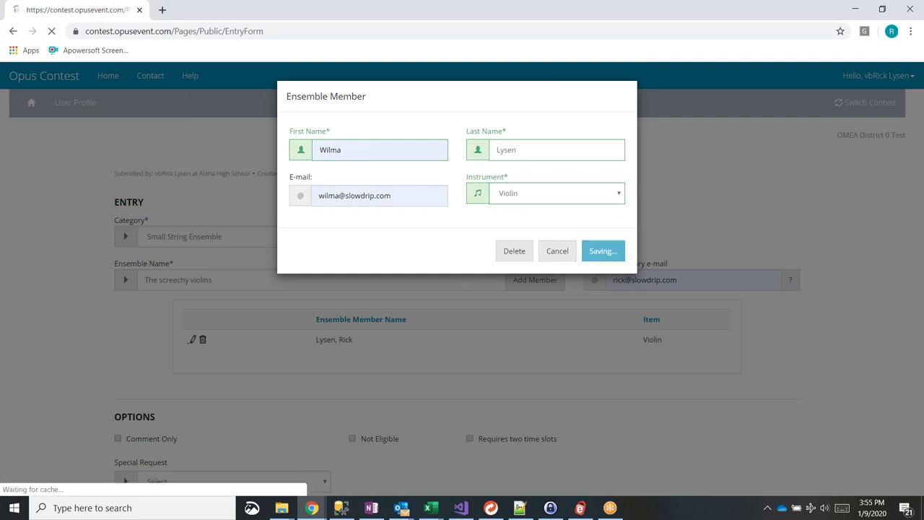
{"action": "scroll", "coordinate": [372, 390], "scroll_direction": "down", "scroll_amount": 3}
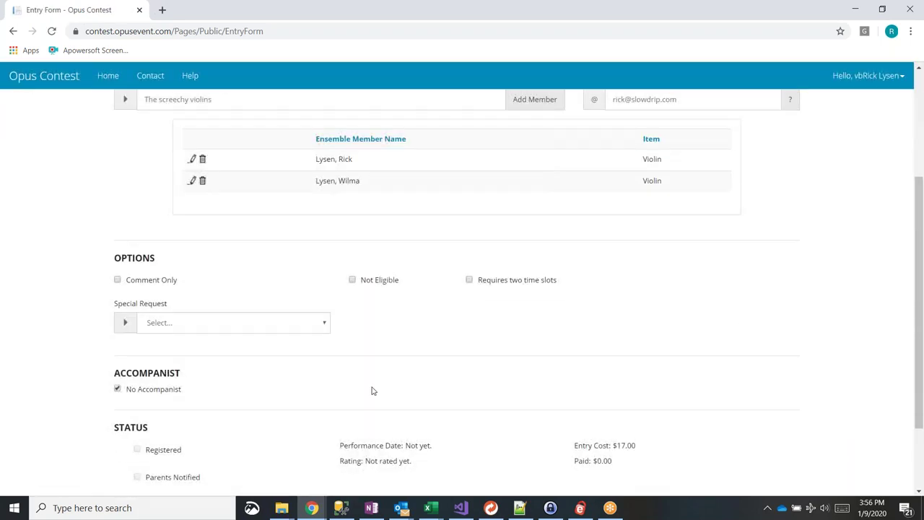
Step: Uncheck No Accompanist and choose Add Accompanist... from the accompanist list
{"action": "left_click", "coordinate": [138, 391]}
{"action": "left_click", "coordinate": [210, 433]}
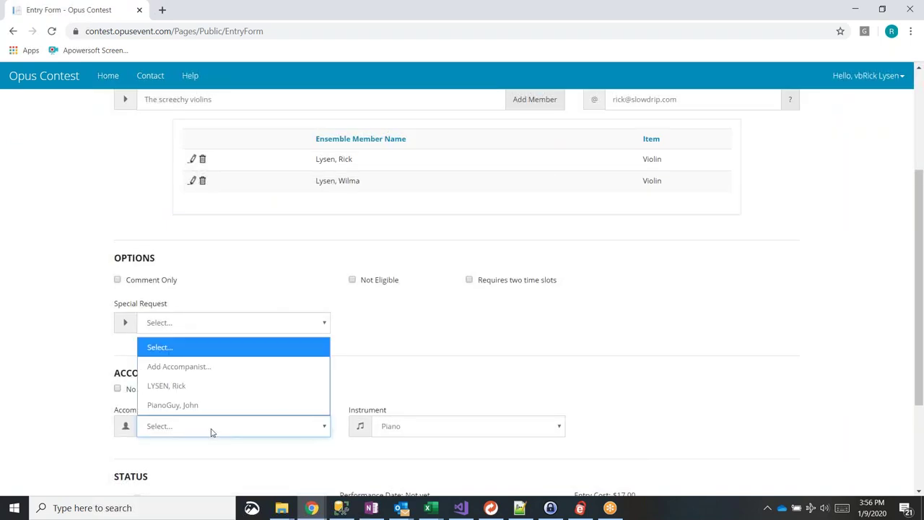
{"action": "left_click", "coordinate": [193, 370]}
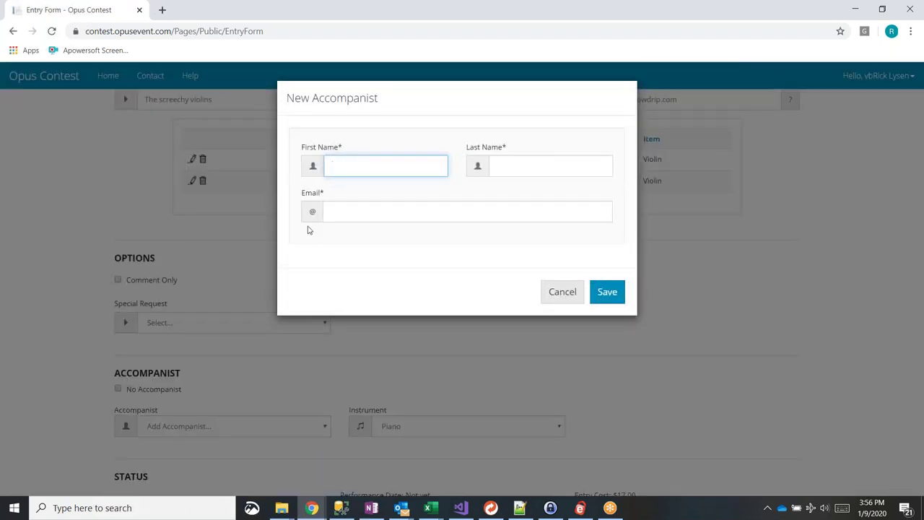
Step: Enter the new accompanist's first name, last name and e-mail, then save
{"action": "type", "text": "Fr"}
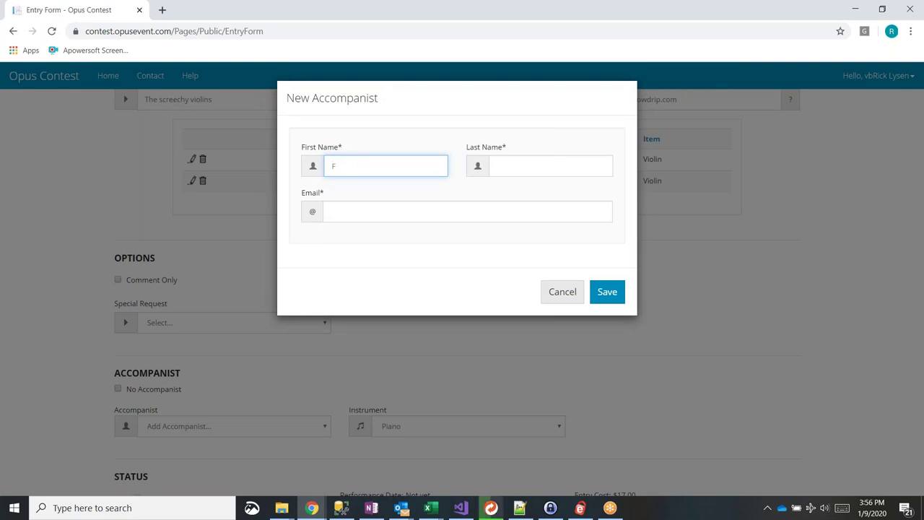
{"action": "key", "text": "BackSpace"}
{"action": "key", "text": "BackSpace"}
{"action": "key", "text": "BackSpace"}
{"action": "type", "text": "Frank"}
{"action": "key", "text": "Tab"}
{"action": "type", "text": "the otherguy"}
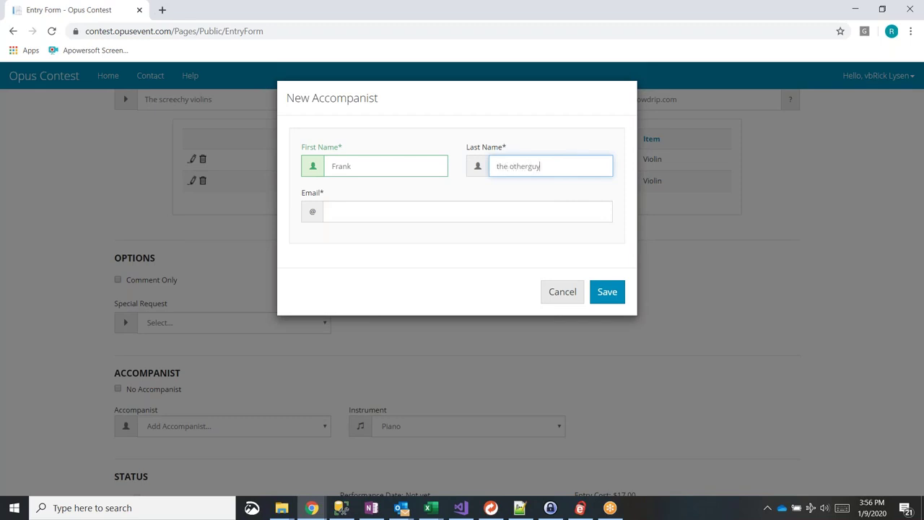
{"action": "left_click", "coordinate": [508, 166]}
{"action": "key", "text": "BackSpace"}
{"action": "left_click", "coordinate": [331, 211]}
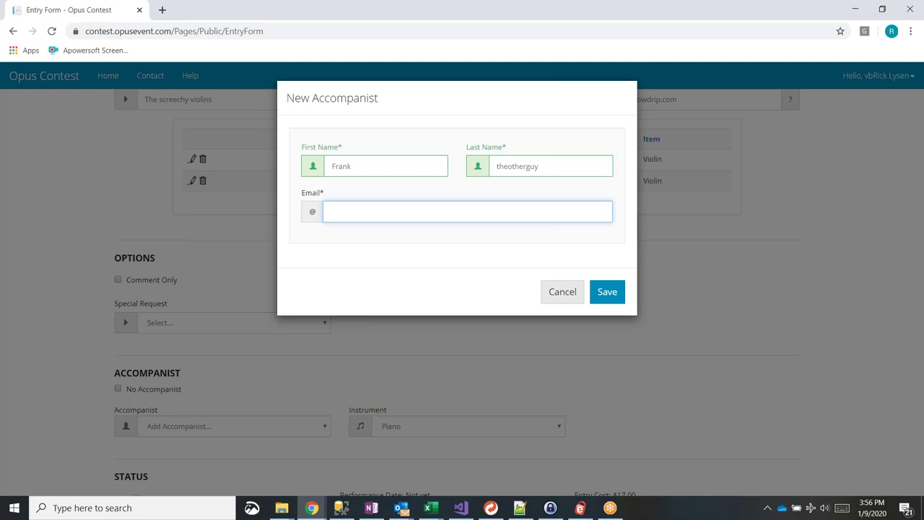
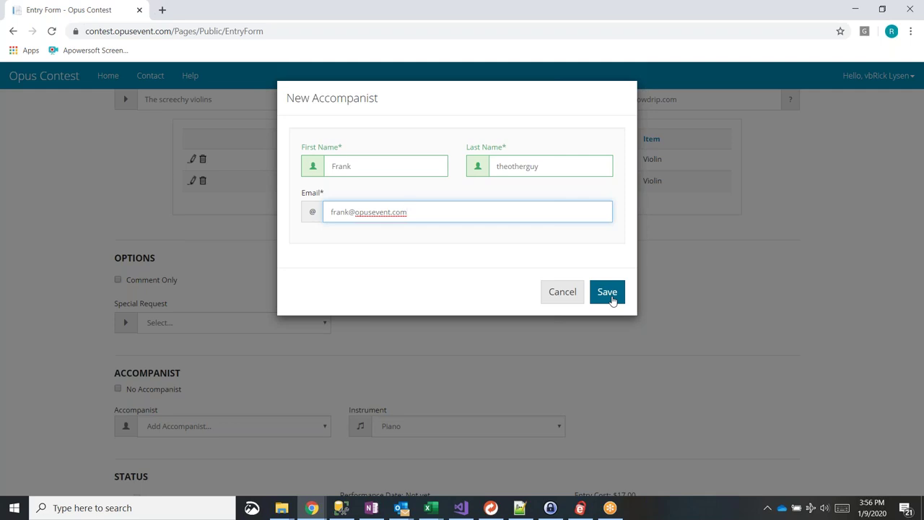
{"action": "left_click", "coordinate": [611, 296]}
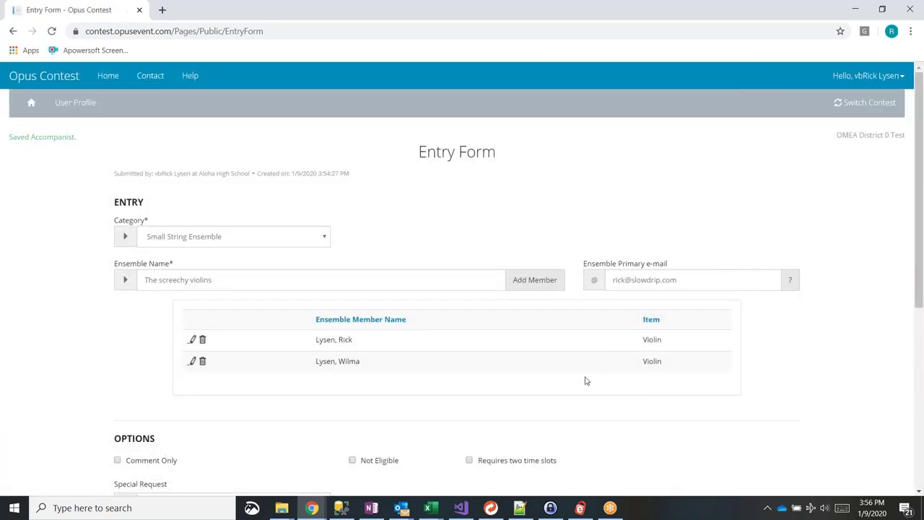
{"action": "scroll", "coordinate": [585, 380], "scroll_direction": "down", "scroll_amount": 5}
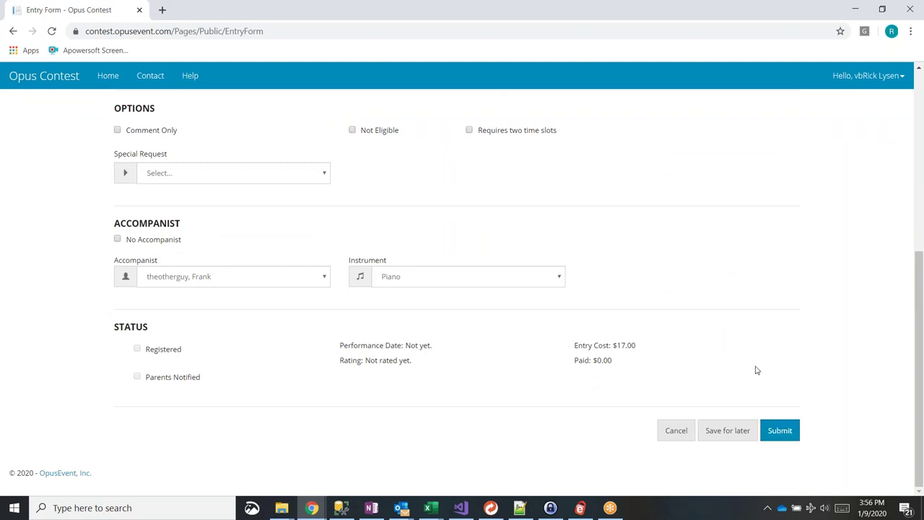
{"action": "left_click_drag", "start_coordinate": [637, 346], "coordinate": [617, 350]}
{"action": "scroll", "coordinate": [661, 366], "scroll_direction": "up", "scroll_amount": 5}
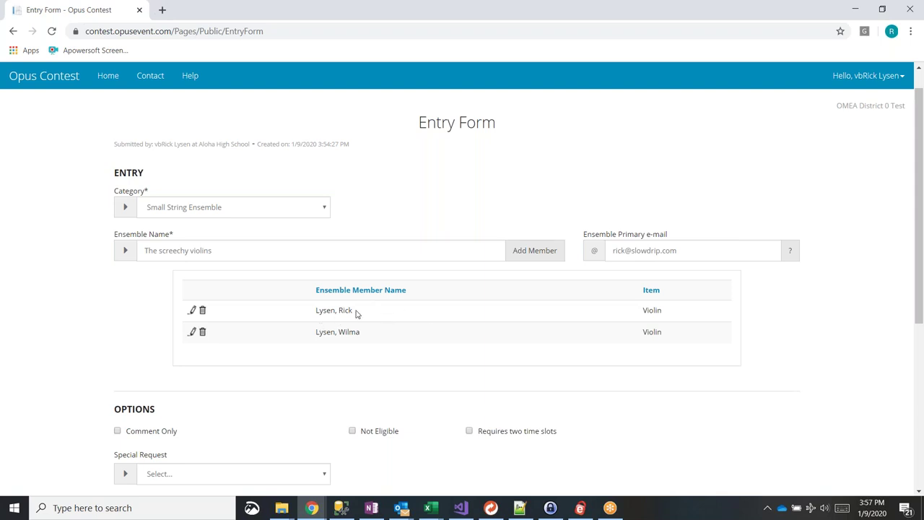
{"action": "scroll", "coordinate": [585, 350], "scroll_direction": "down", "scroll_amount": 1}
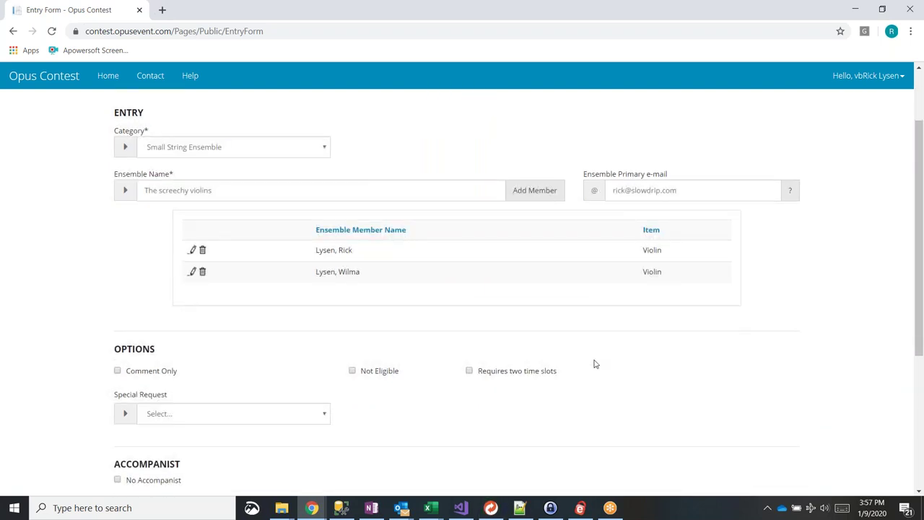
{"action": "scroll", "coordinate": [594, 364], "scroll_direction": "down", "scroll_amount": 4}
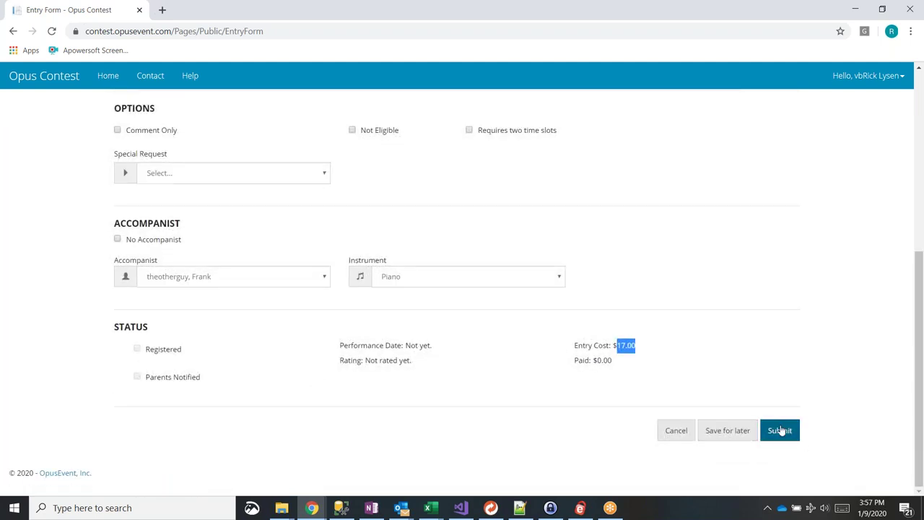
{"action": "left_click", "coordinate": [780, 430]}
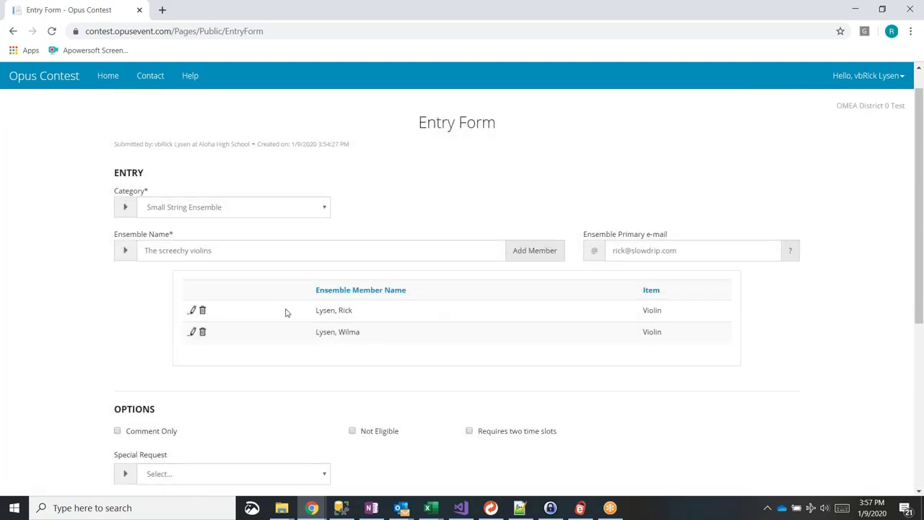
{"action": "scroll", "coordinate": [805, 453], "scroll_direction": "down", "scroll_amount": 5}
Step: Submit the ensemble entry, then show and hide ensemble member rows on Contest Home
{"action": "left_click", "coordinate": [784, 431]}
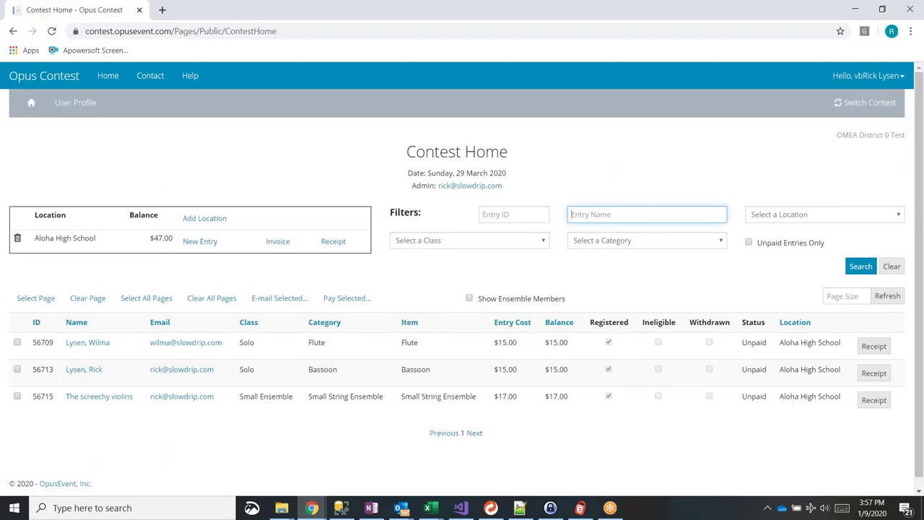
{"action": "left_click_drag", "start_coordinate": [242, 397], "coordinate": [303, 398]}
{"action": "left_click", "coordinate": [286, 448]}
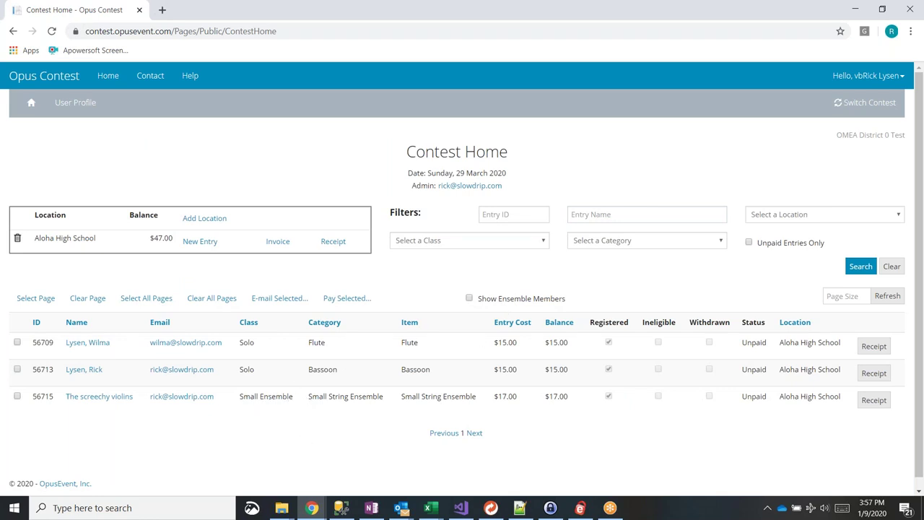
{"action": "left_click", "coordinate": [469, 299]}
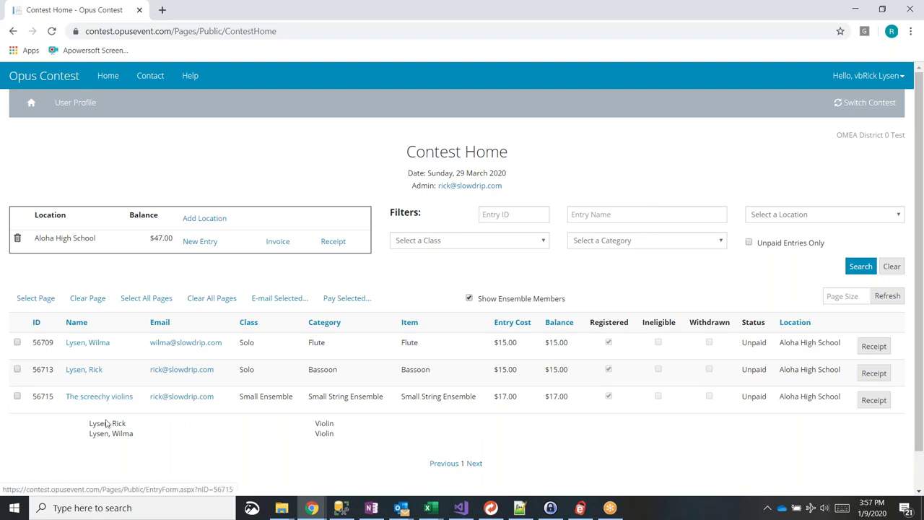
{"action": "left_click", "coordinate": [470, 298]}
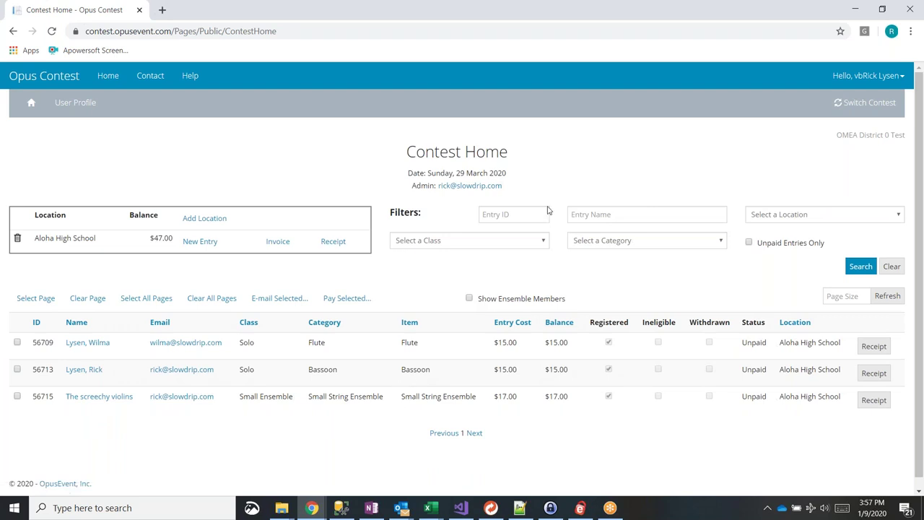
Step: Filter the entry list by a member's last name and run the search
{"action": "left_click", "coordinate": [621, 211]}
{"action": "left_click", "coordinate": [510, 277]}
{"action": "double_click", "coordinate": [50, 343]}
{"action": "left_click", "coordinate": [616, 214]}
{"action": "type", "text": "lysen"}
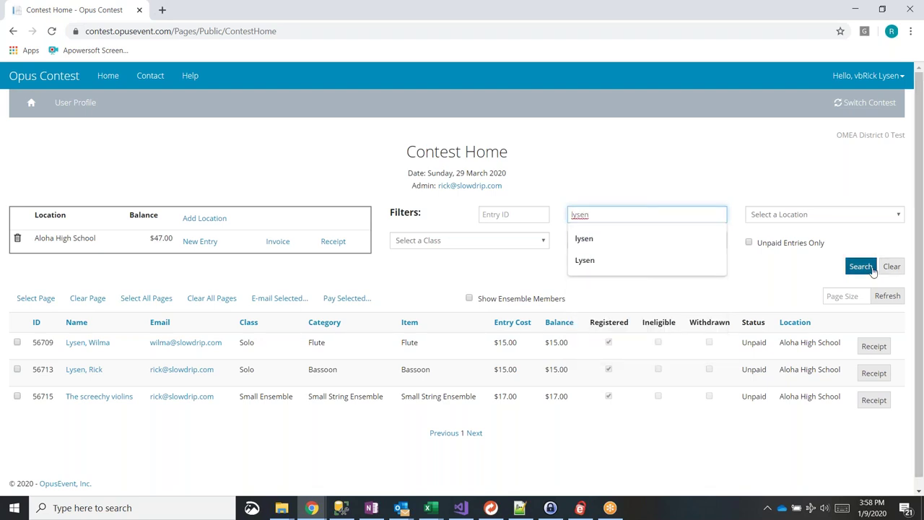
{"action": "left_click", "coordinate": [861, 266]}
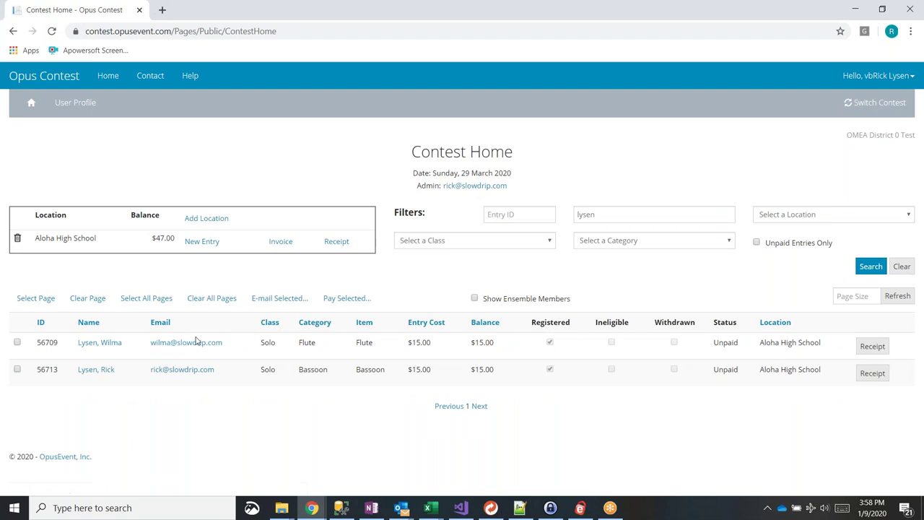
Step: Add a Small Ensemble class filter and rerun the search
{"action": "left_click", "coordinate": [487, 244]}
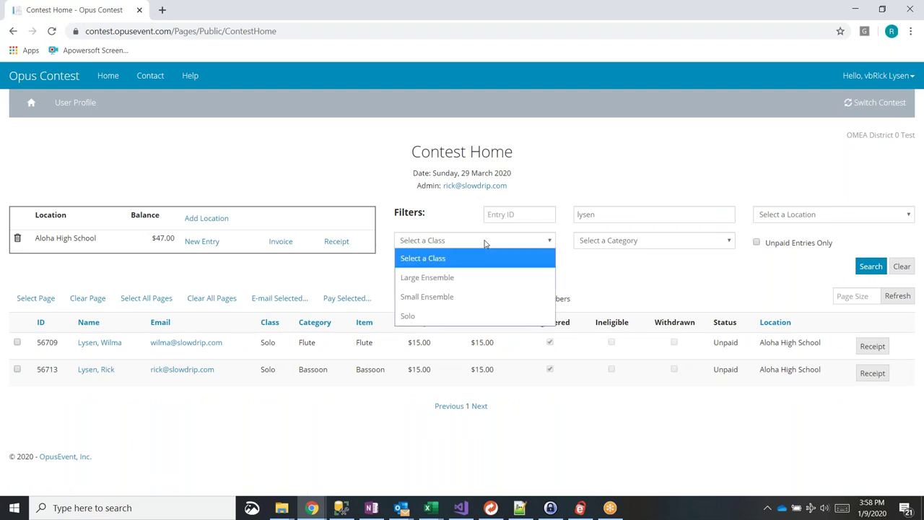
{"action": "left_click", "coordinate": [463, 302]}
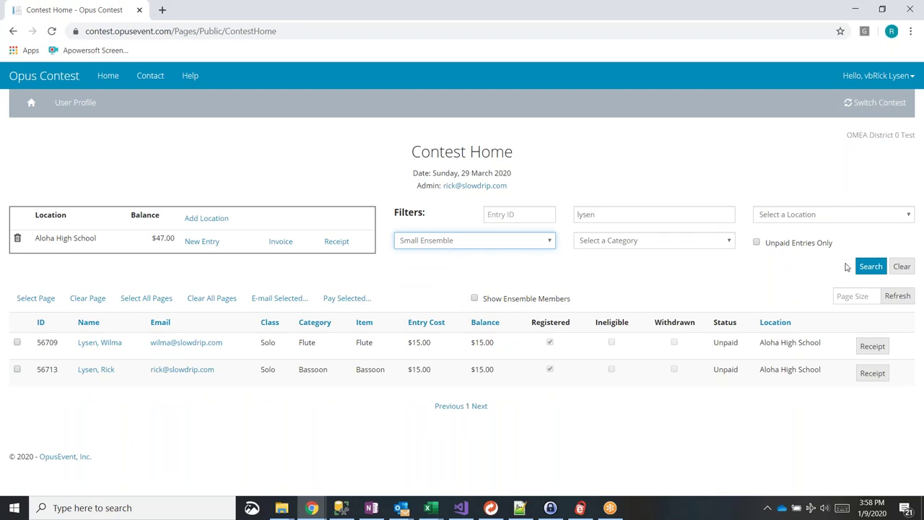
{"action": "left_click", "coordinate": [869, 267]}
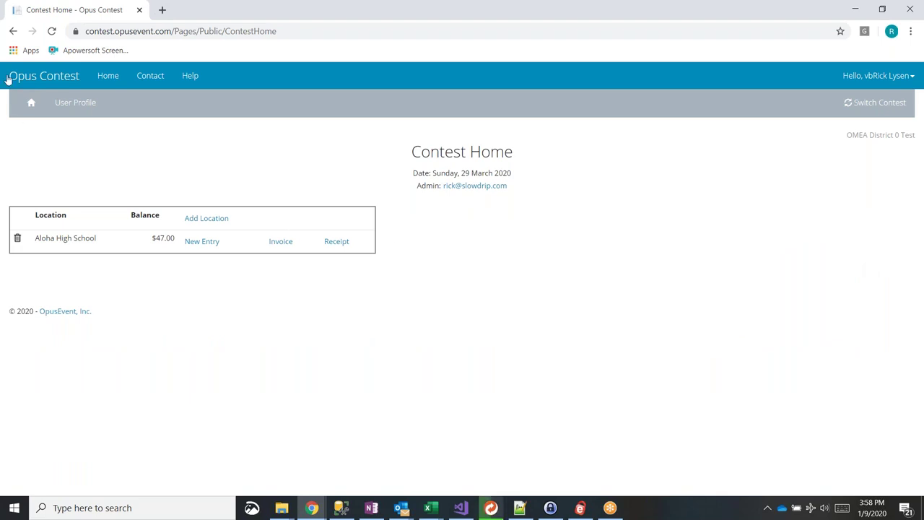
{"action": "left_click", "coordinate": [13, 31]}
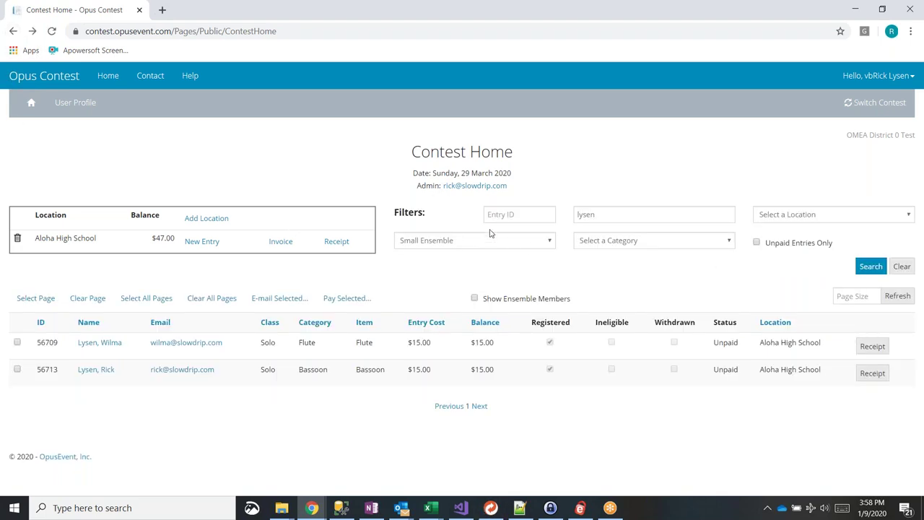
Step: Clear the name filter, browse the Location and Category lists, and reset all filters
{"action": "double_click", "coordinate": [627, 215]}
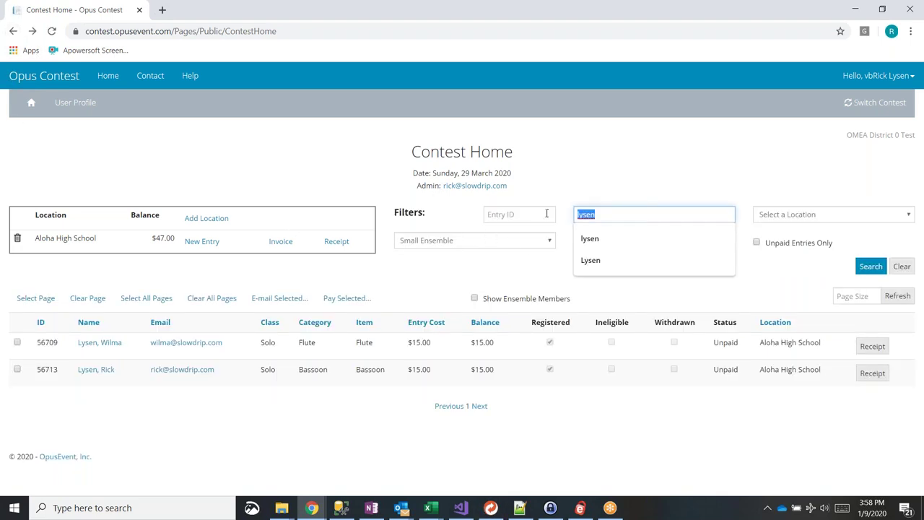
{"action": "key", "text": "BackSpace"}
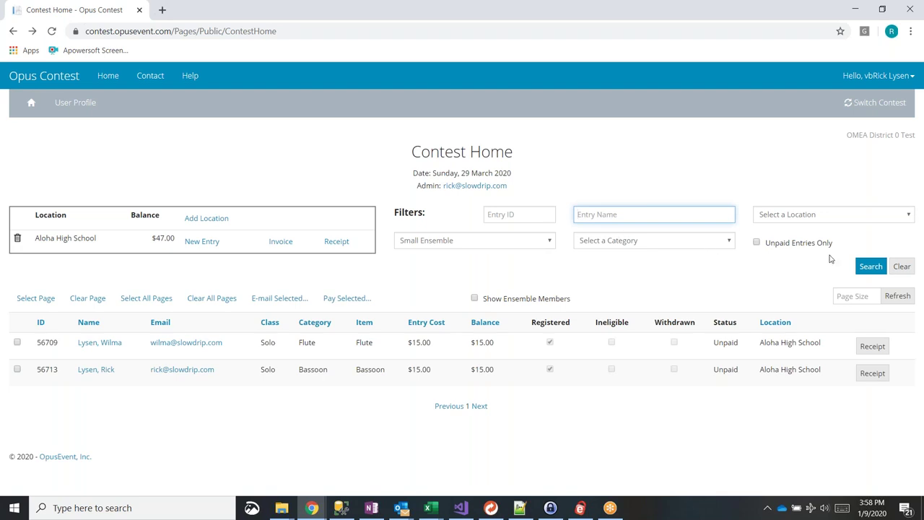
{"action": "left_click", "coordinate": [871, 267]}
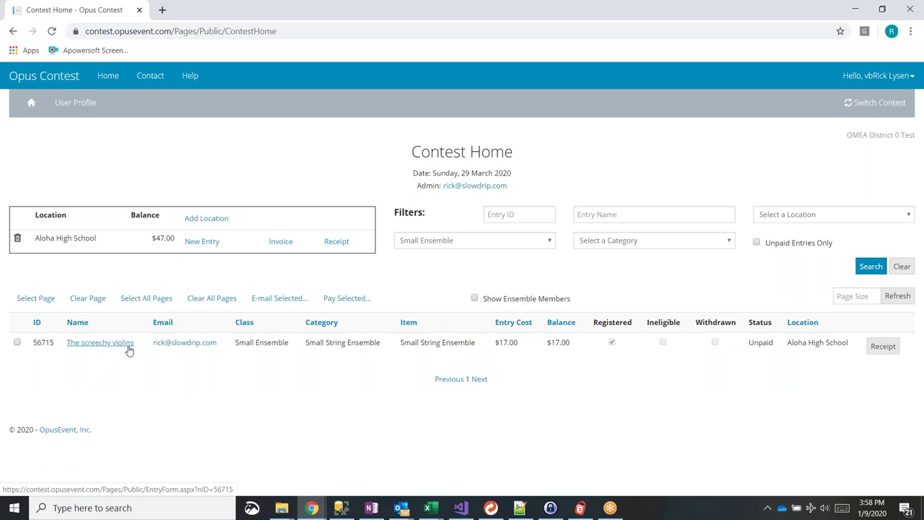
{"action": "left_click", "coordinate": [827, 212]}
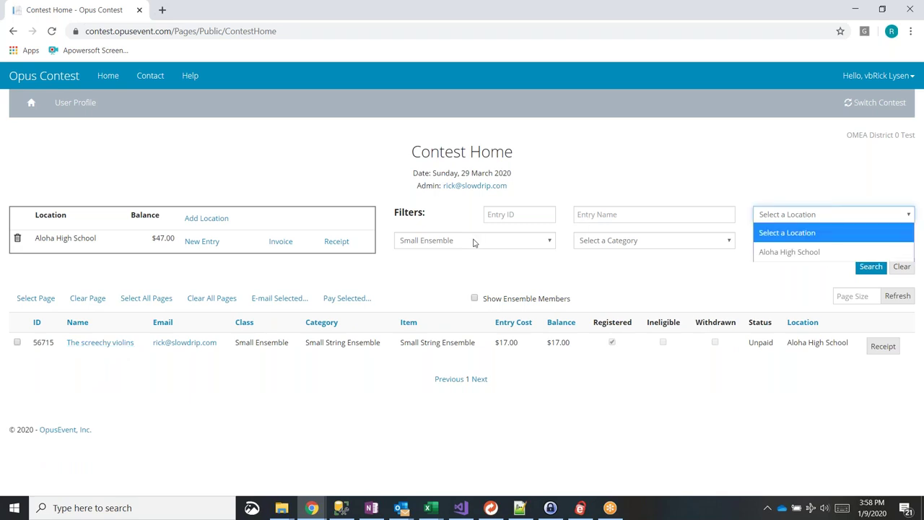
{"action": "left_click", "coordinate": [655, 242]}
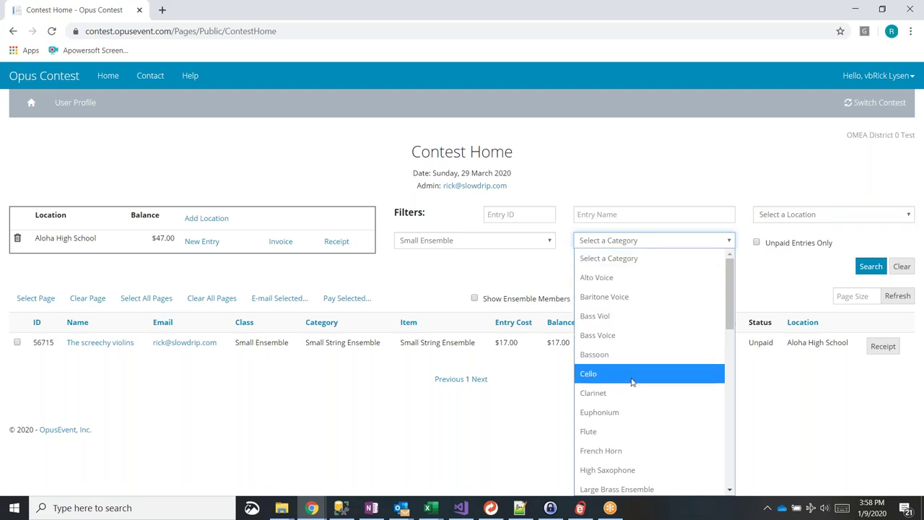
{"action": "key", "text": "Down"}
{"action": "key", "text": "Down"}
{"action": "key", "text": "Down"}
{"action": "key", "text": "Down"}
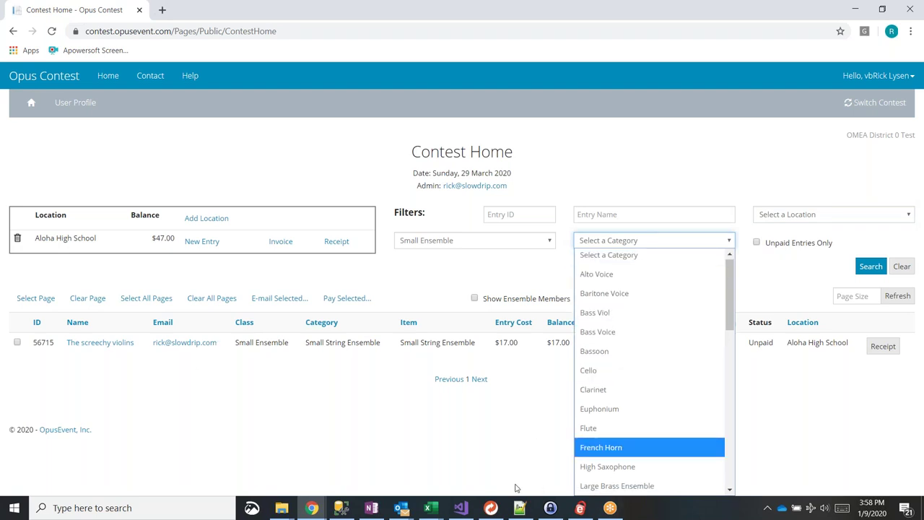
{"action": "key", "text": "Escape"}
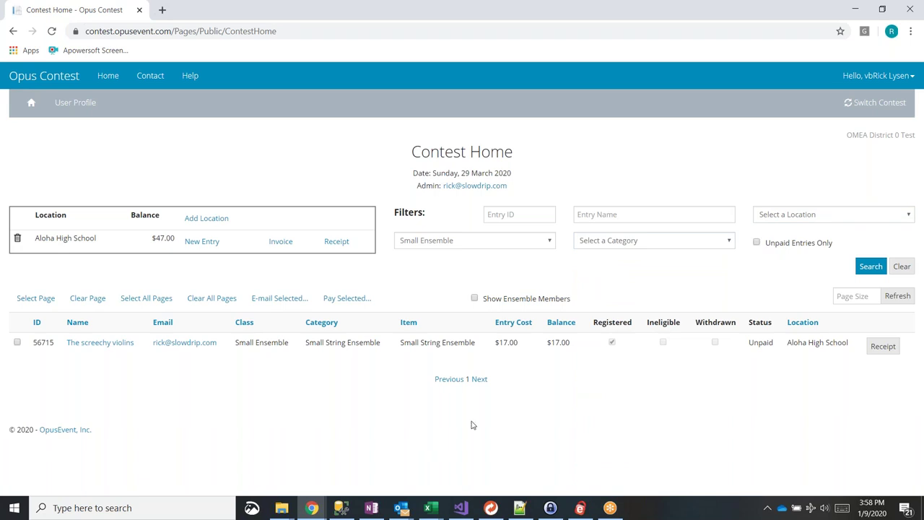
{"action": "left_click", "coordinate": [902, 268]}
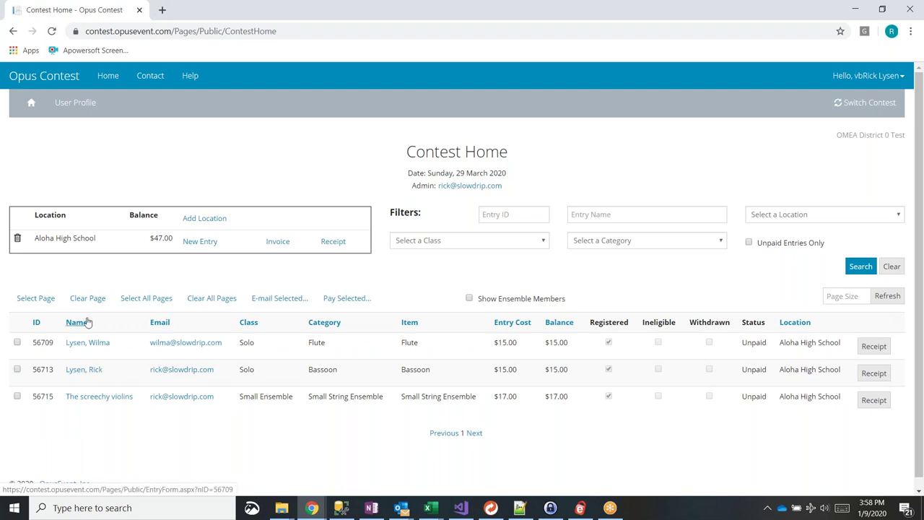
Step: Select the flute and bassoon entries, cancel the Send E-mail dialog, then select the ensemble entry
{"action": "left_click", "coordinate": [18, 343]}
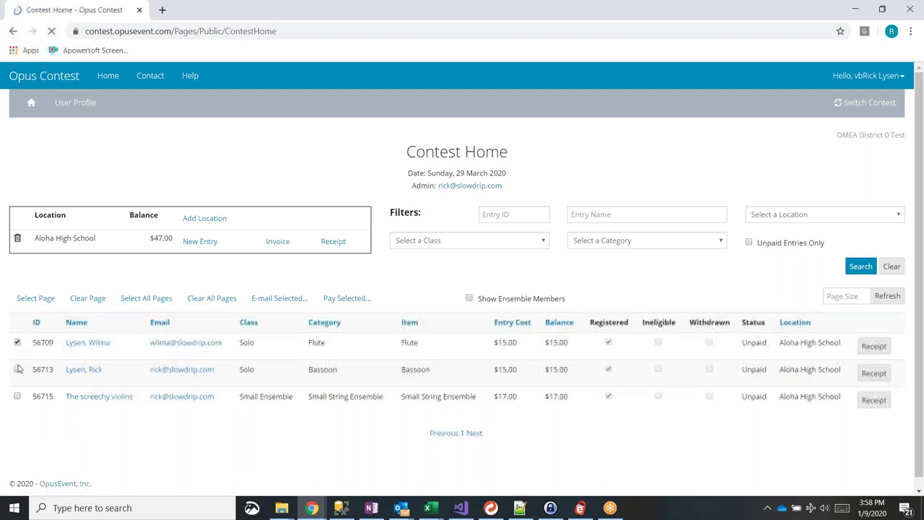
{"action": "left_click", "coordinate": [18, 370]}
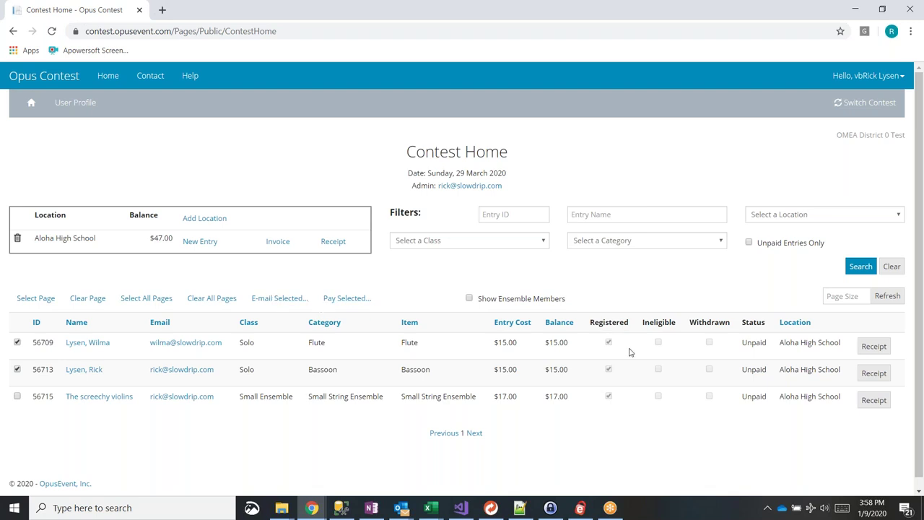
{"action": "left_click", "coordinate": [254, 303]}
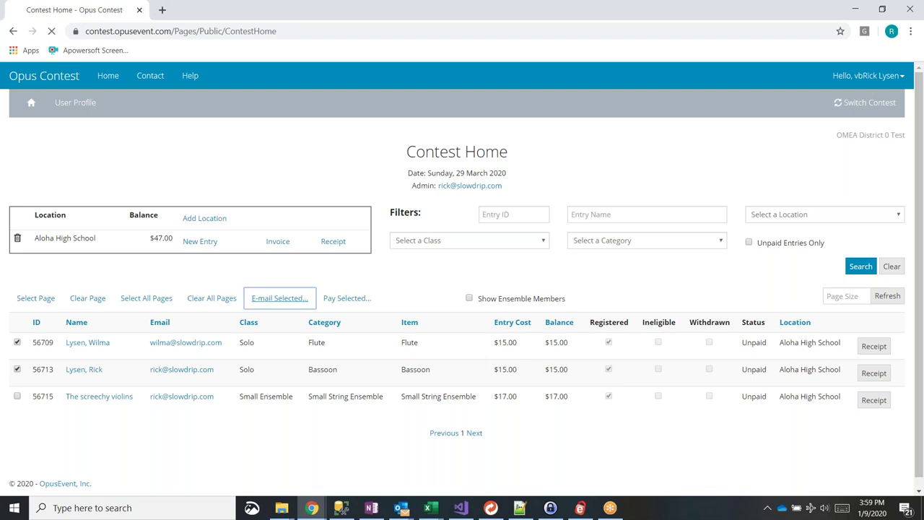
{"action": "scroll", "coordinate": [340, 259], "scroll_direction": "down", "scroll_amount": 2}
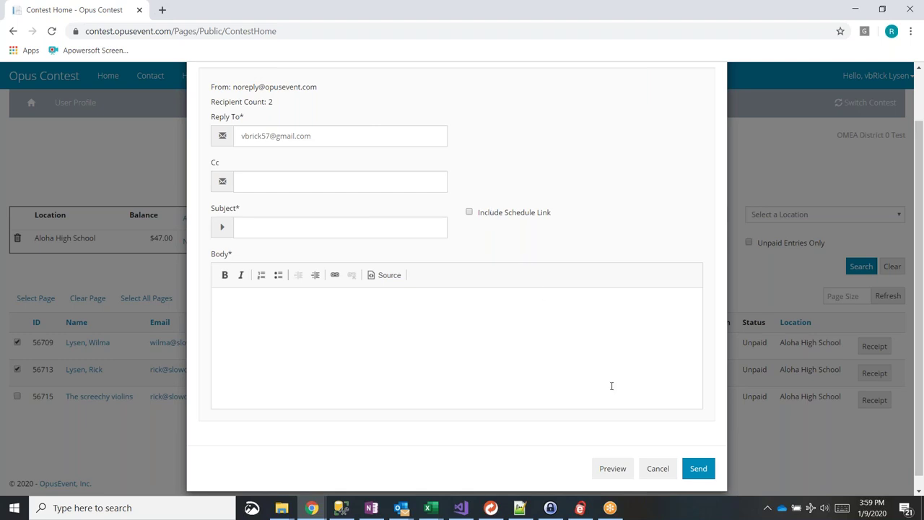
{"action": "left_click", "coordinate": [659, 470]}
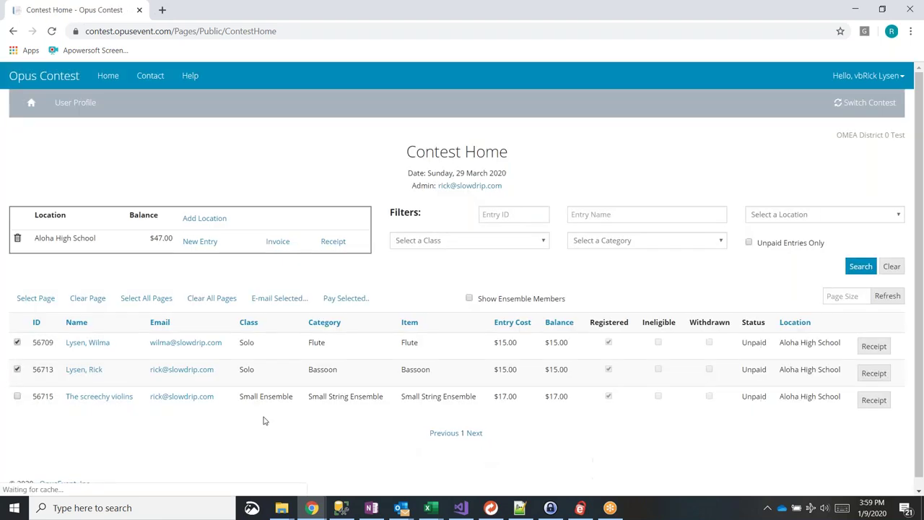
{"action": "left_click", "coordinate": [17, 397]}
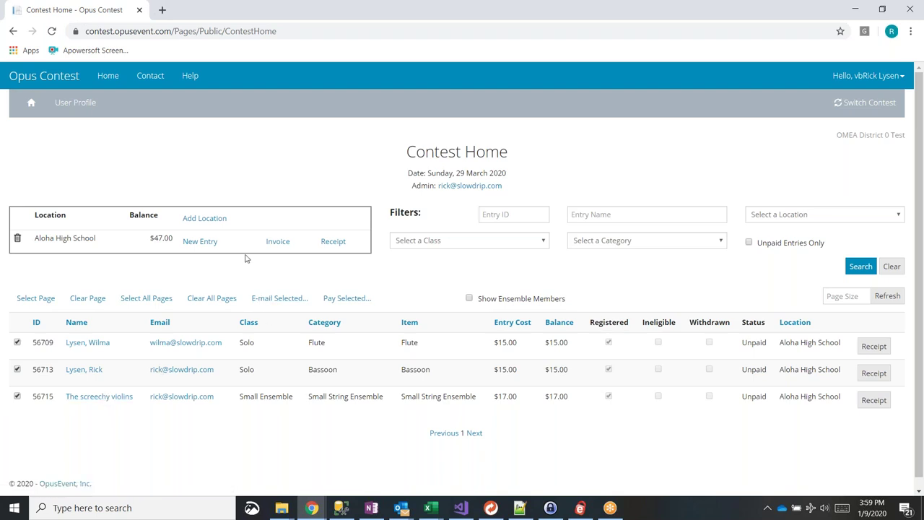
Step: Select only the $15.00 bassoon entry, proceed to the billing form, then cancel payment
{"action": "left_click", "coordinate": [18, 398]}
{"action": "left_click", "coordinate": [17, 370]}
{"action": "left_click", "coordinate": [17, 343]}
{"action": "left_click", "coordinate": [346, 302]}
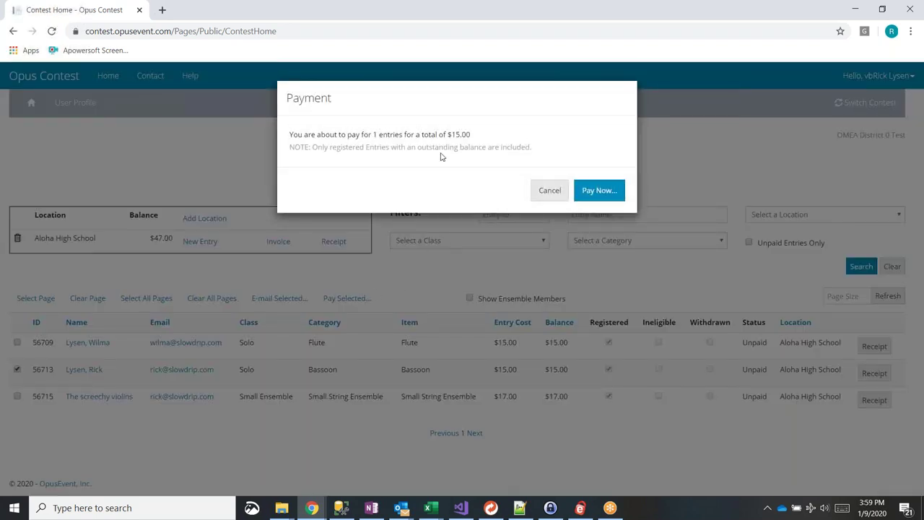
{"action": "left_click", "coordinate": [599, 191]}
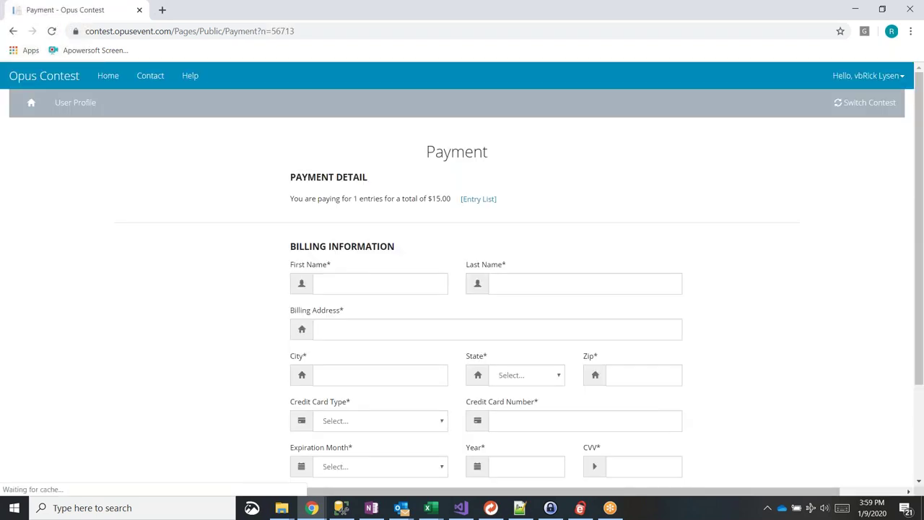
{"action": "scroll", "coordinate": [503, 230], "scroll_direction": "down", "scroll_amount": 2}
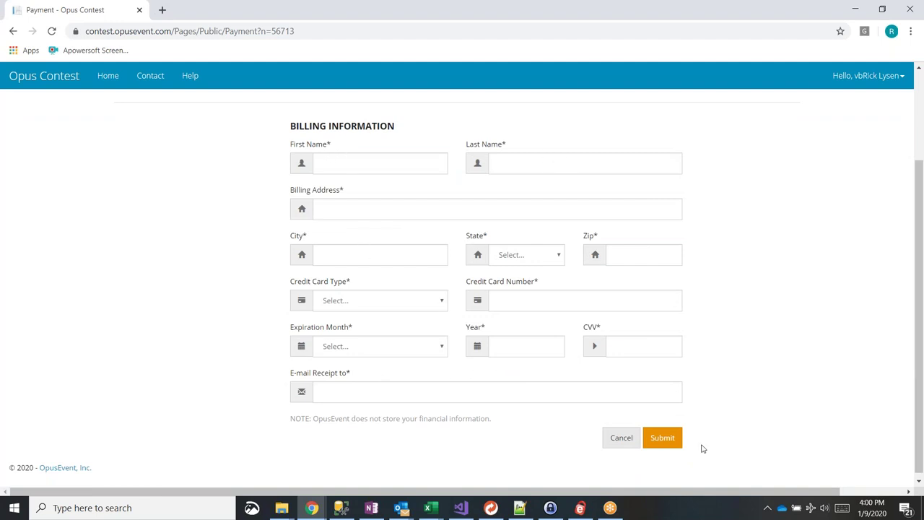
{"action": "left_click", "coordinate": [624, 442]}
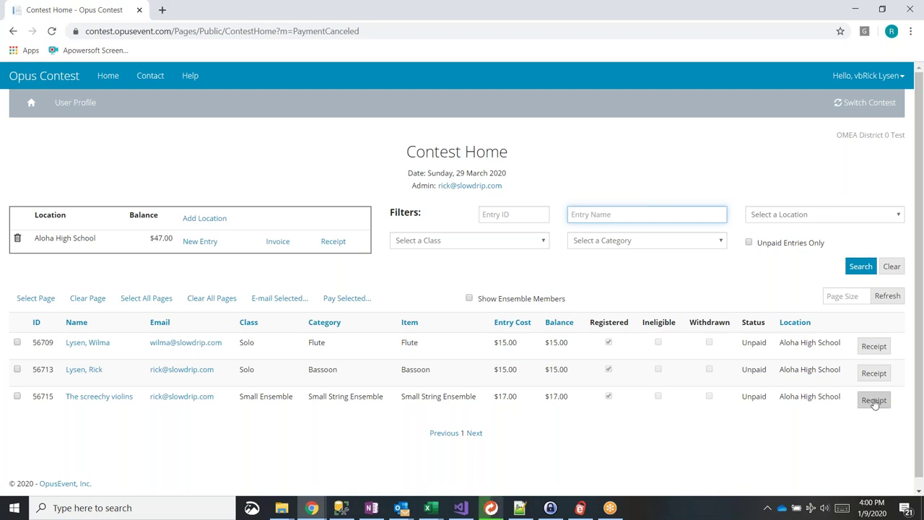
Step: Switch to the OMEA District 0 Test contest by searching titles for 'omea', then open the Flute entry's form
{"action": "left_click", "coordinate": [190, 287]}
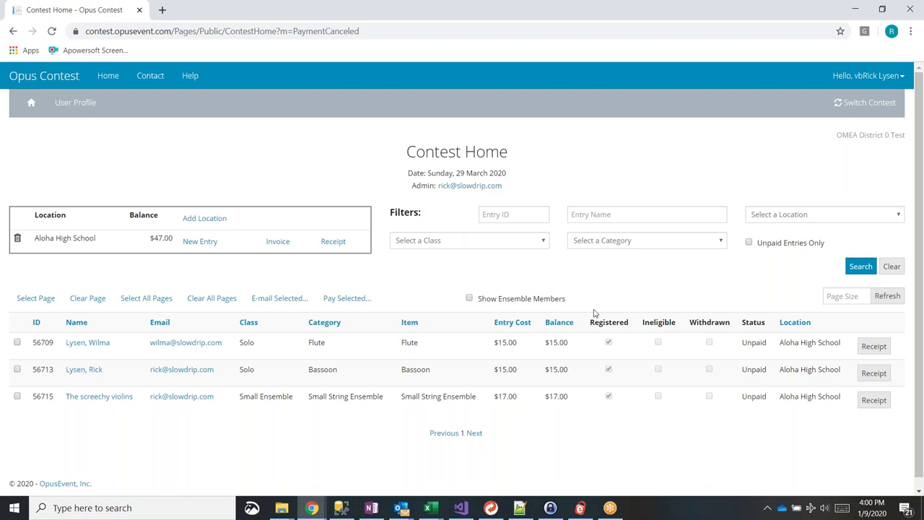
{"action": "left_click", "coordinate": [895, 109]}
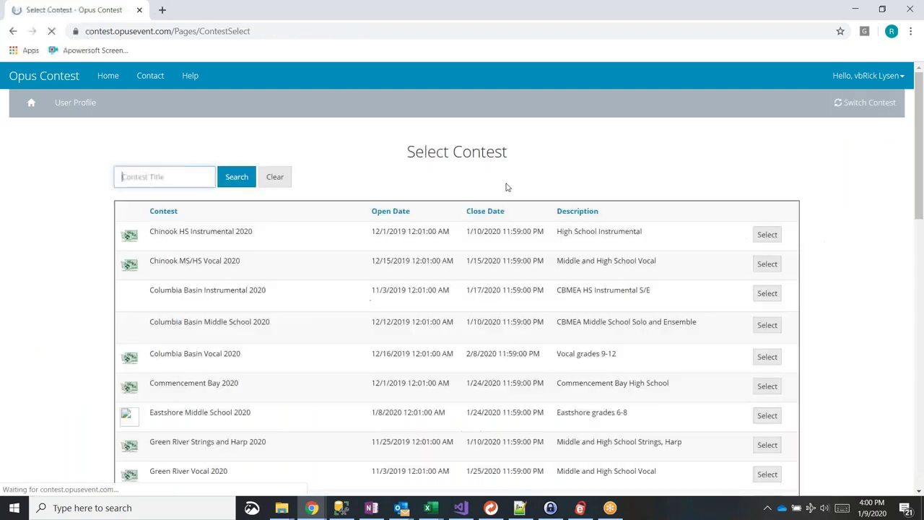
{"action": "type", "text": "omea"}
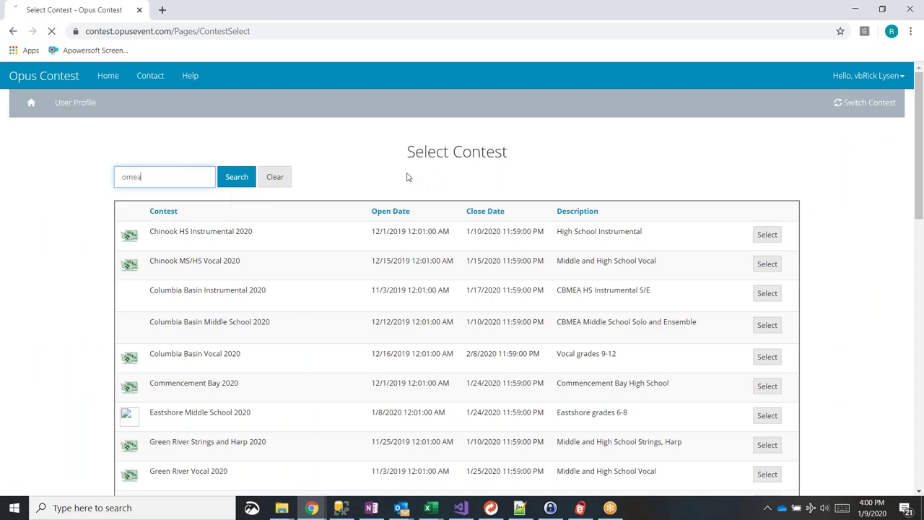
{"action": "key", "text": "Return"}
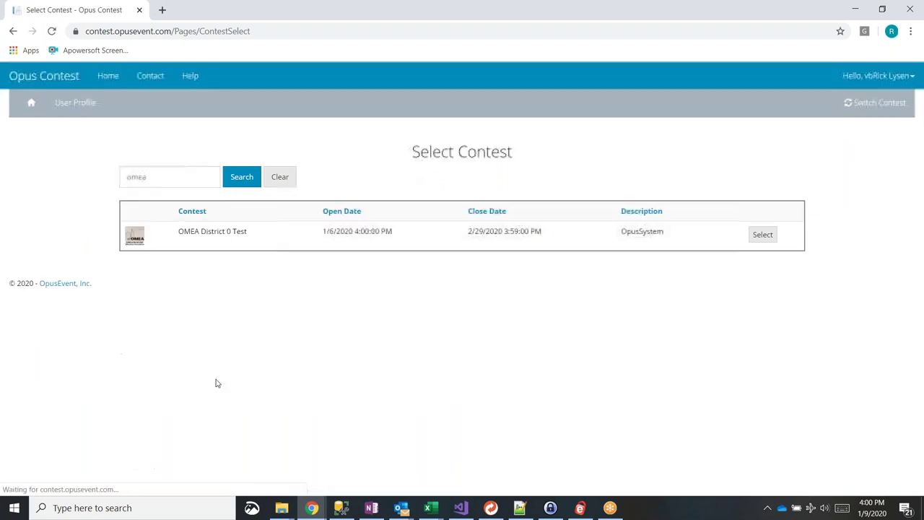
{"action": "left_click", "coordinate": [762, 237]}
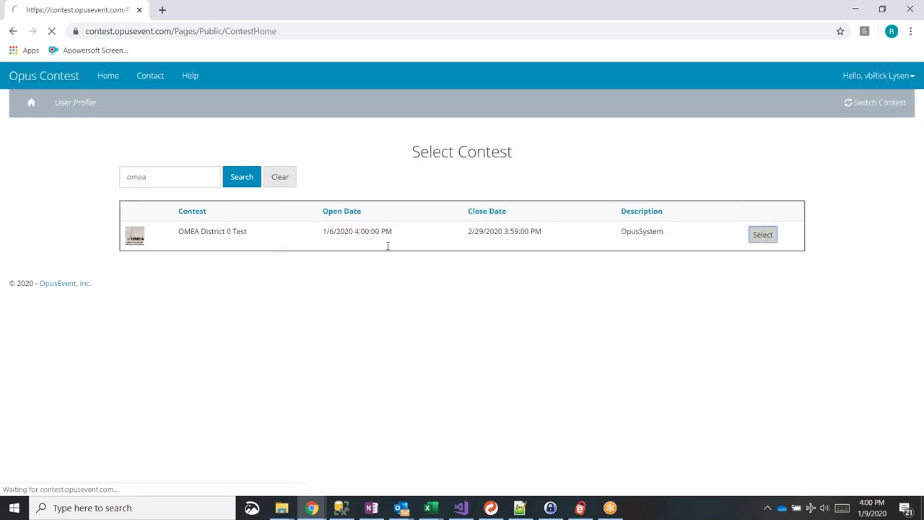
{"action": "left_click", "coordinate": [86, 346]}
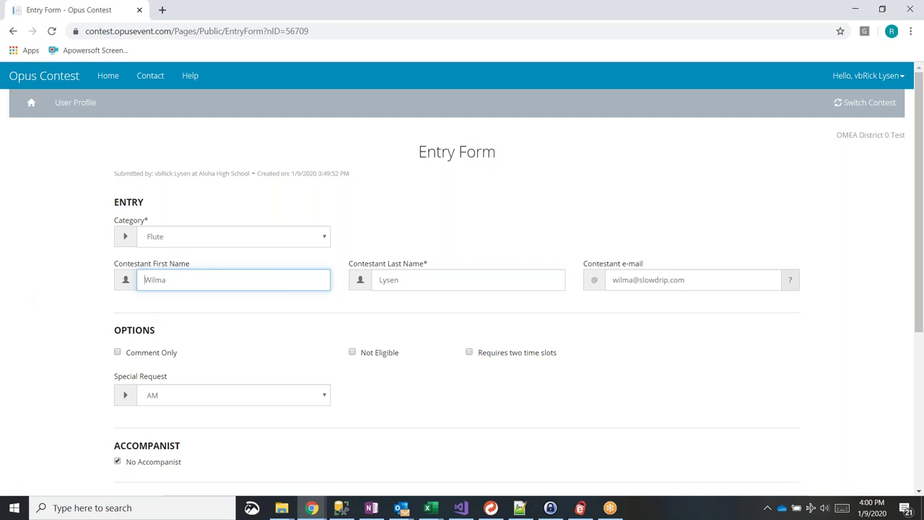
{"action": "key", "text": "alt+Tab"}
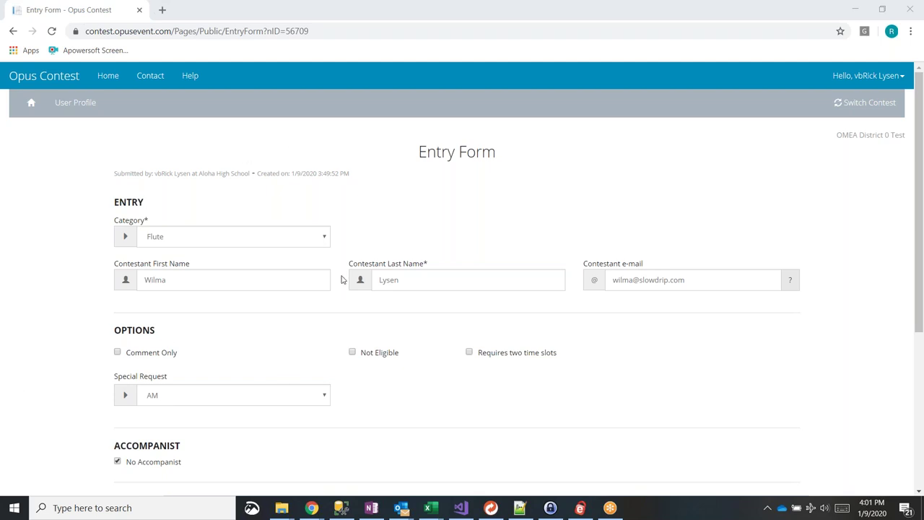
{"action": "scroll", "coordinate": [342, 281], "scroll_direction": "down", "scroll_amount": 3}
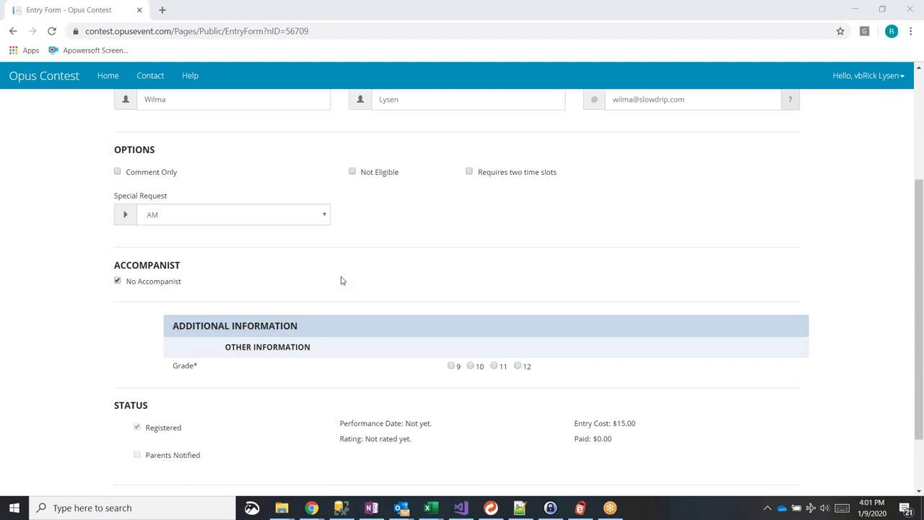
{"action": "scroll", "coordinate": [341, 279], "scroll_direction": "down", "scroll_amount": 2}
{"action": "scroll", "coordinate": [346, 266], "scroll_direction": "up", "scroll_amount": 5}
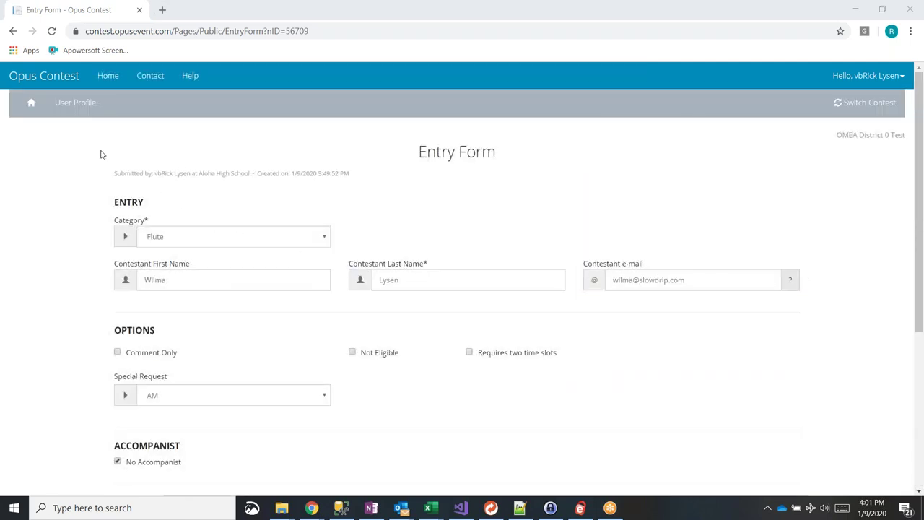
{"action": "left_click", "coordinate": [31, 103]}
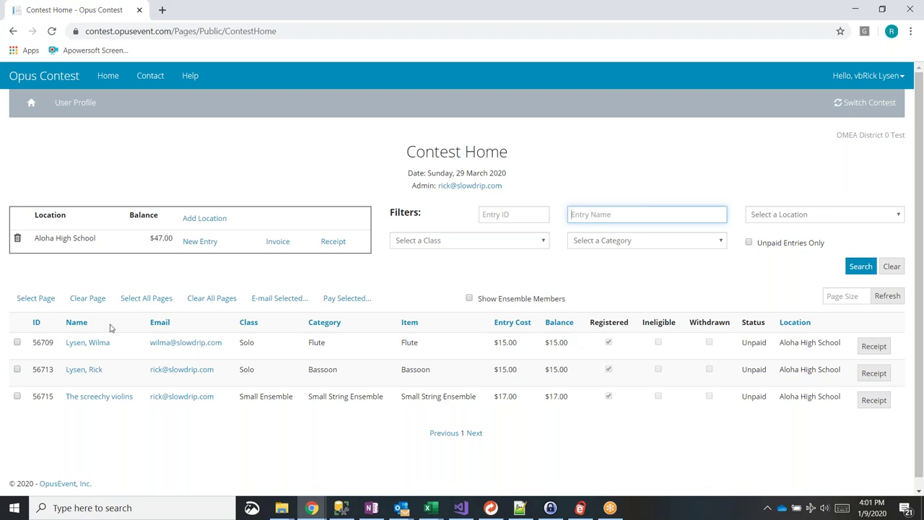
Step: Sort the entries table by name, ID and category, then finally by balance
{"action": "left_click", "coordinate": [77, 323]}
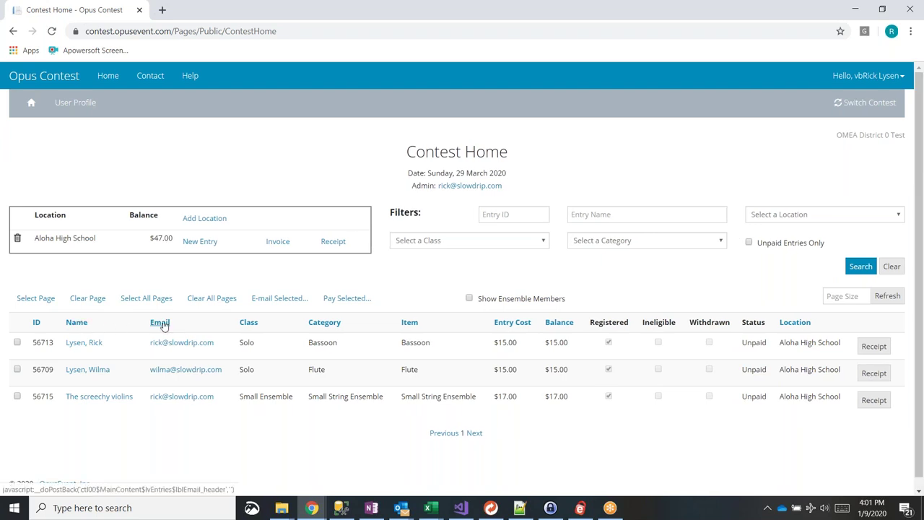
{"action": "left_click", "coordinate": [37, 323]}
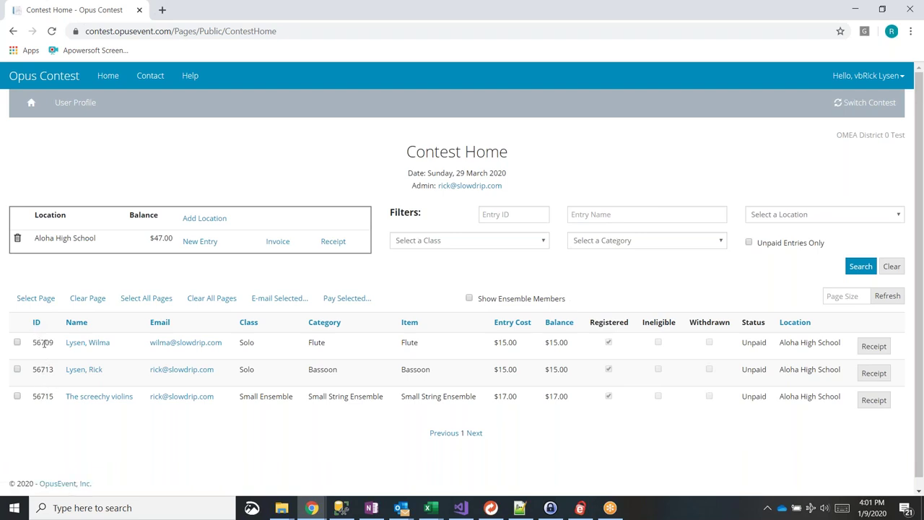
{"action": "left_click", "coordinate": [78, 324]}
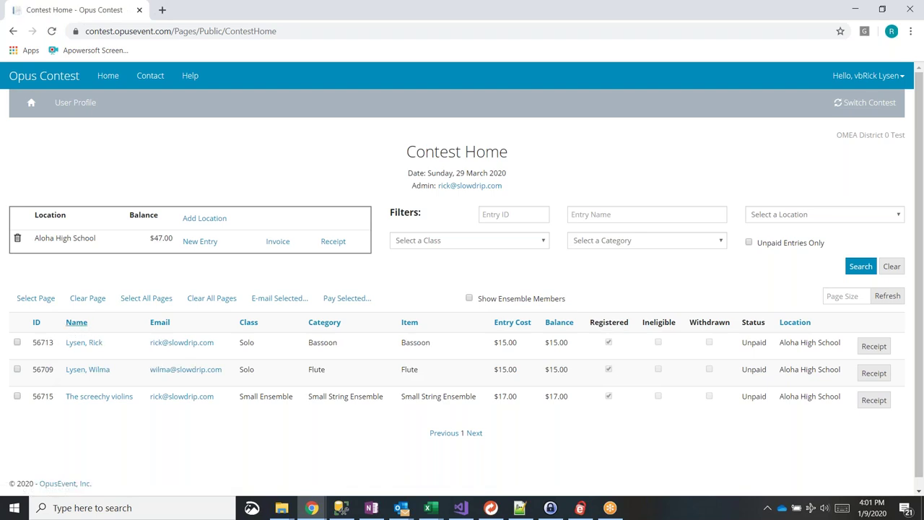
{"action": "left_click", "coordinate": [325, 324]}
{"action": "left_click", "coordinate": [561, 325]}
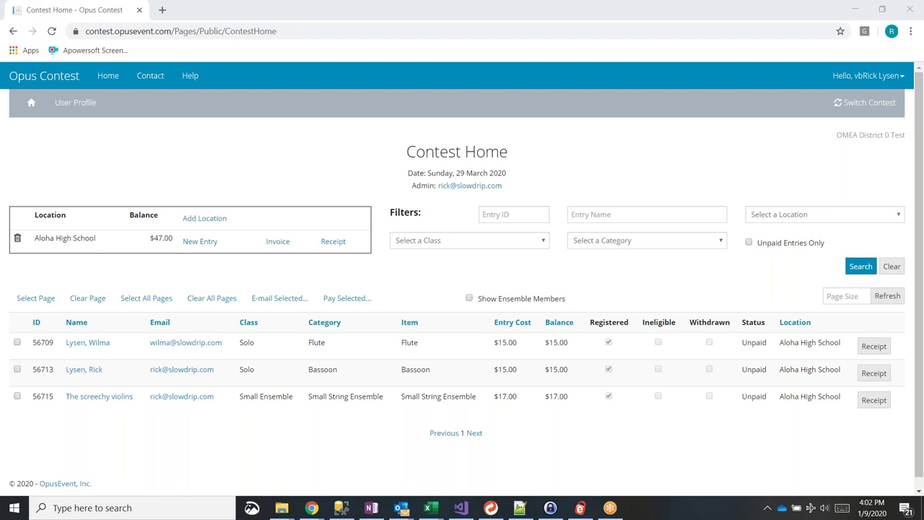
{"action": "left_click", "coordinate": [576, 278]}
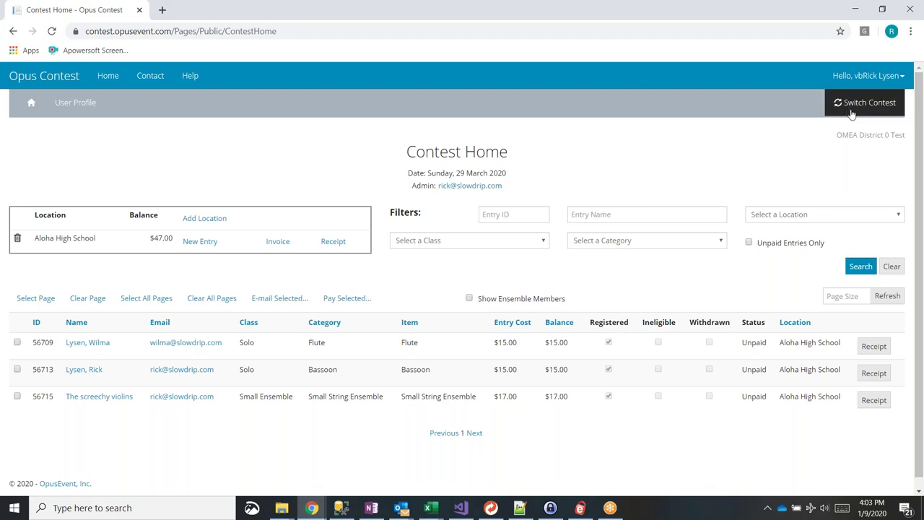
Step: Bring up the signed-in user's User Profile page and scroll through it
{"action": "left_click", "coordinate": [893, 79]}
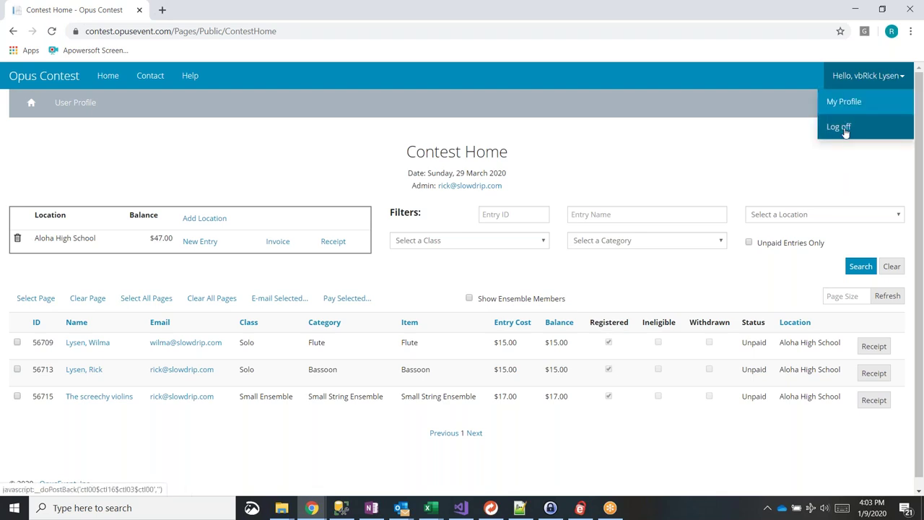
{"action": "left_click", "coordinate": [553, 137]}
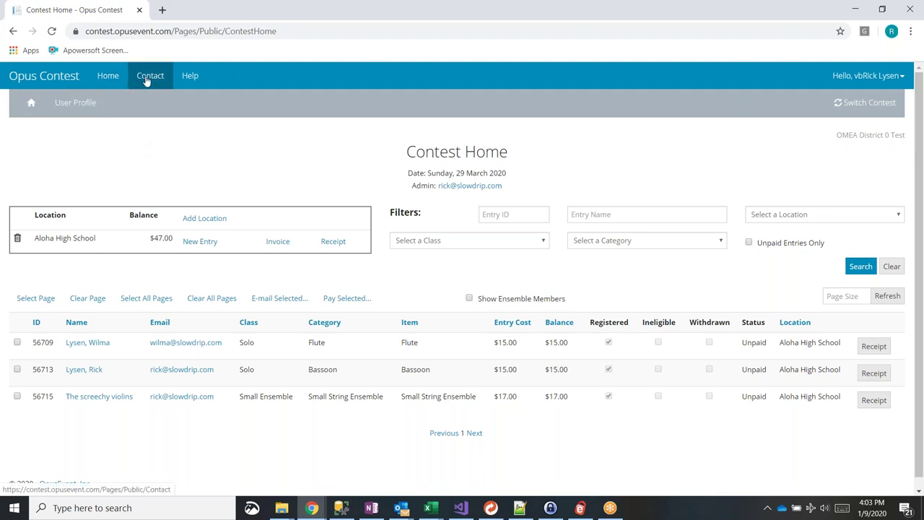
{"action": "left_click", "coordinate": [88, 106]}
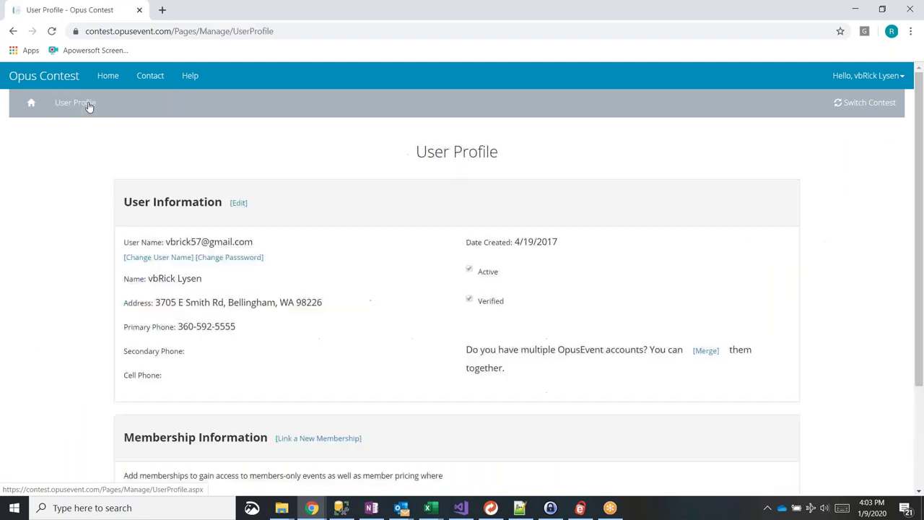
{"action": "scroll", "coordinate": [340, 225], "scroll_direction": "down", "scroll_amount": 2}
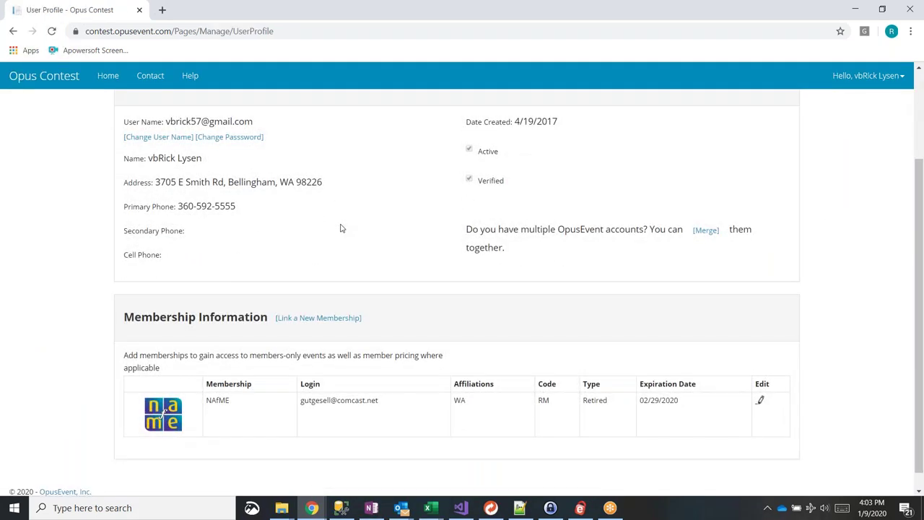
{"action": "scroll", "coordinate": [341, 227], "scroll_direction": "up", "scroll_amount": 2}
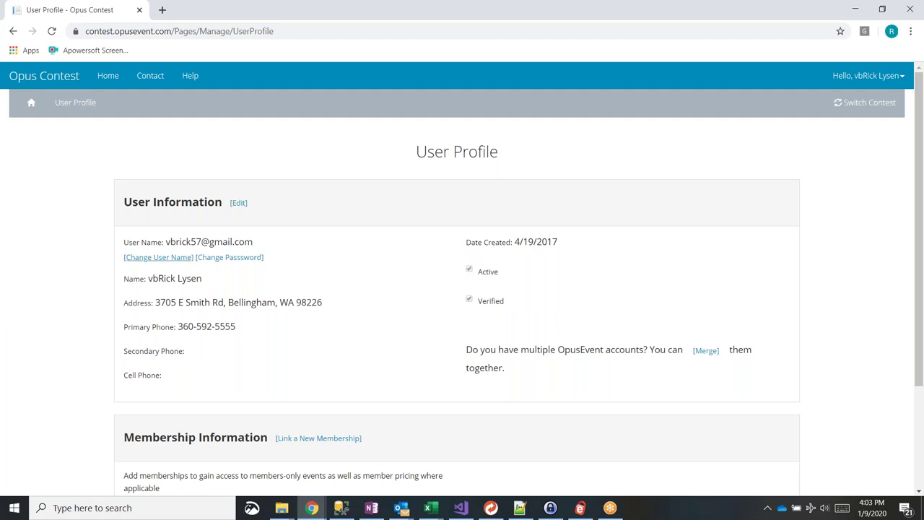
Step: Open the profile editor, cancel without saving, and review the NAfME membership expiring 02/29/2020
{"action": "left_click", "coordinate": [238, 203]}
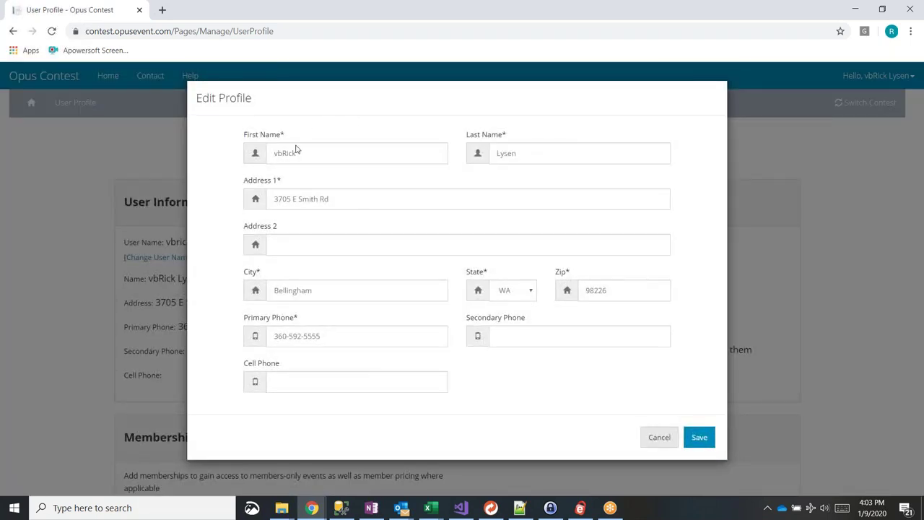
{"action": "left_click", "coordinate": [658, 438]}
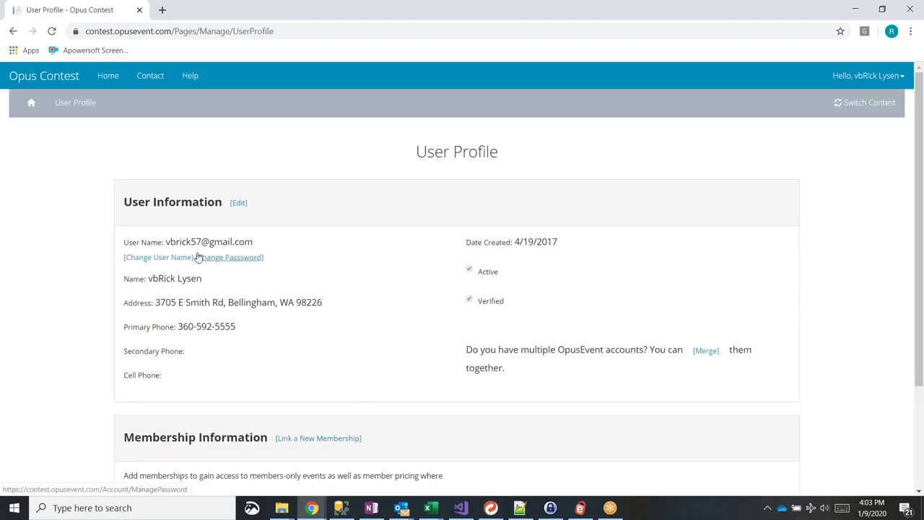
{"action": "scroll", "coordinate": [350, 280], "scroll_direction": "down", "scroll_amount": 1}
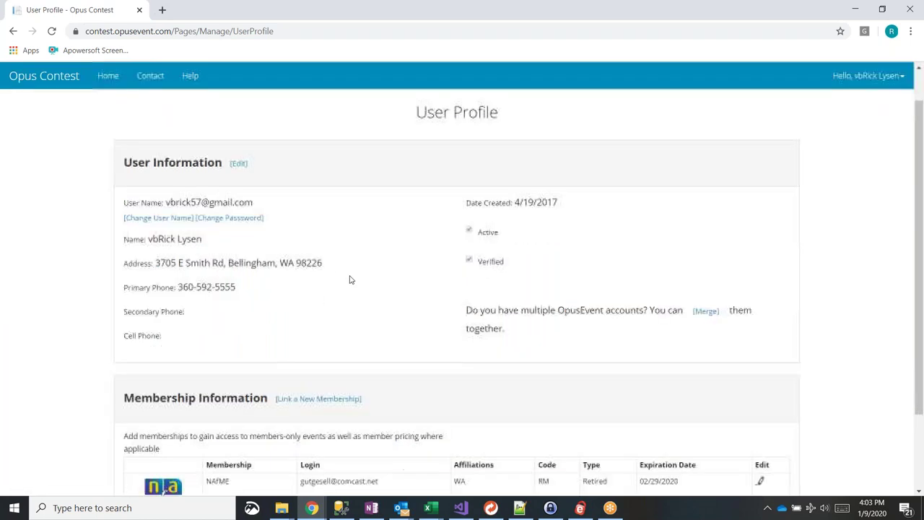
{"action": "scroll", "coordinate": [351, 279], "scroll_direction": "down", "scroll_amount": 2}
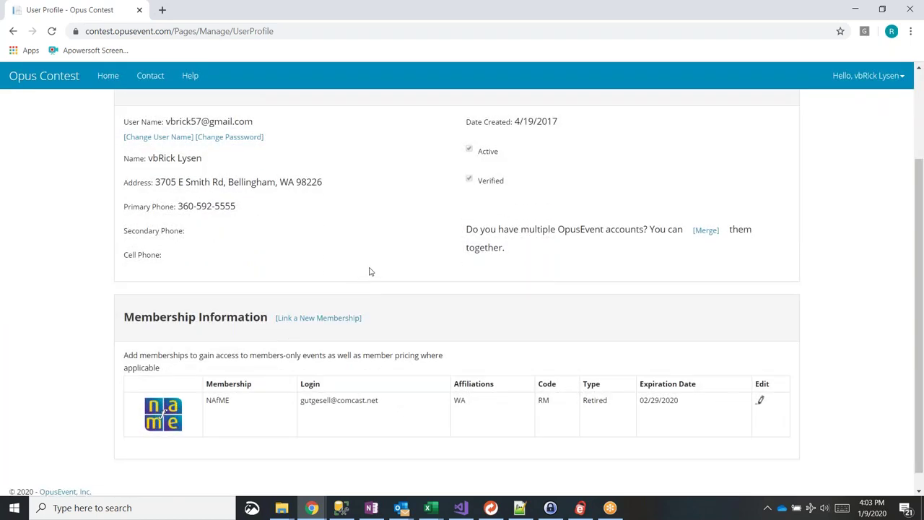
{"action": "scroll", "coordinate": [372, 273], "scroll_direction": "up", "scroll_amount": 3}
Step: Return to the contest home page and log off the current account
{"action": "left_click", "coordinate": [31, 103]}
{"action": "left_click", "coordinate": [899, 78]}
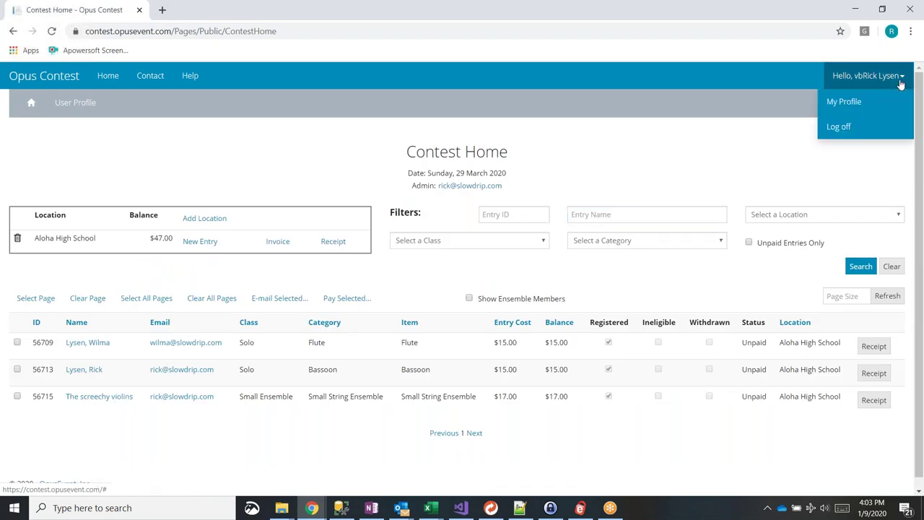
{"action": "left_click", "coordinate": [867, 125]}
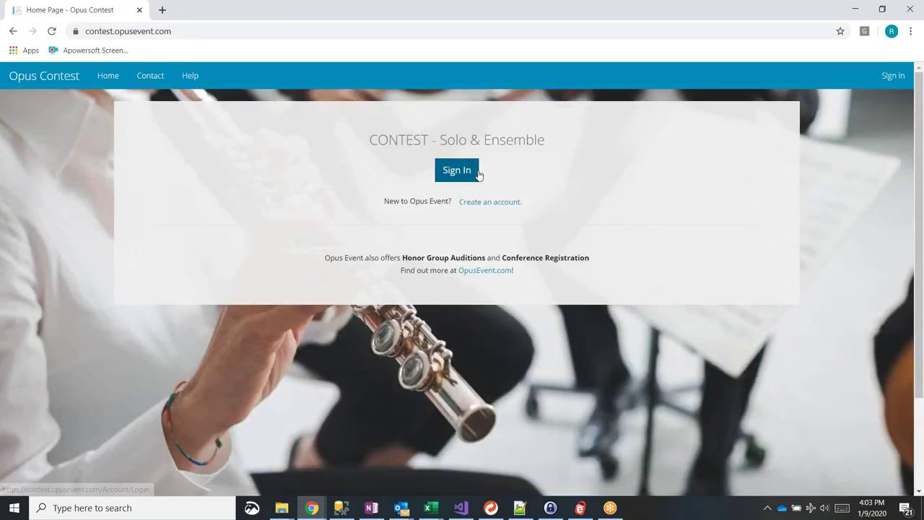
Step: Sign back in with the saved administrator email and password, retrying after the first attempt fails
{"action": "left_click", "coordinate": [463, 174]}
{"action": "type", "text": "rick"}
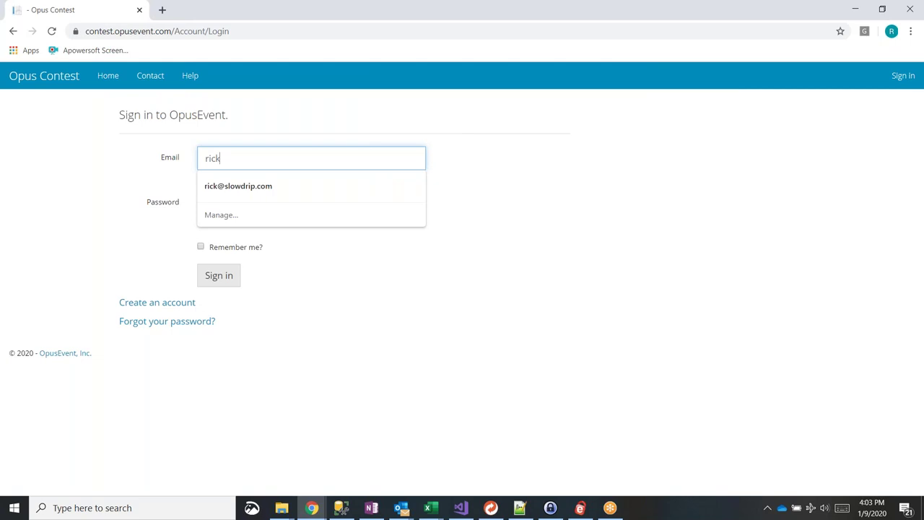
{"action": "key", "text": "Down"}
{"action": "key", "text": "Tab"}
{"action": "type", "text": "••••"}
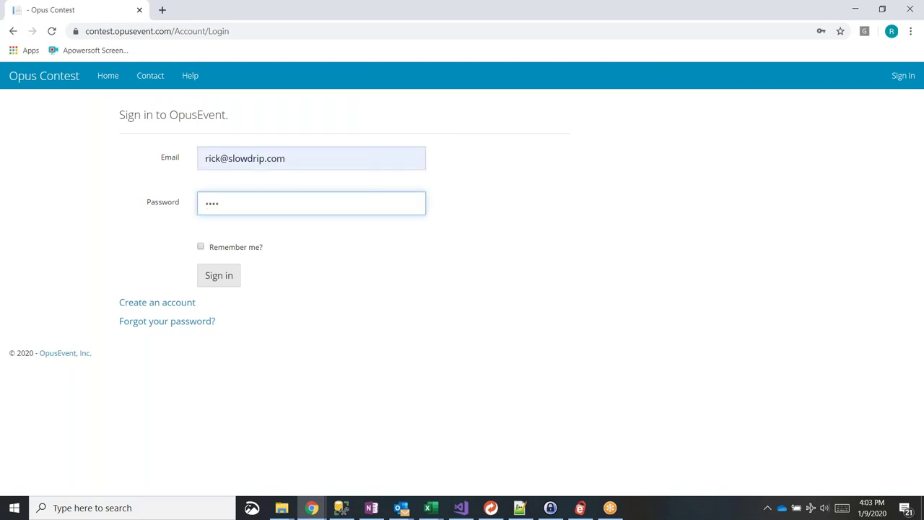
{"action": "type", "text": "••"}
{"action": "key", "text": "Return"}
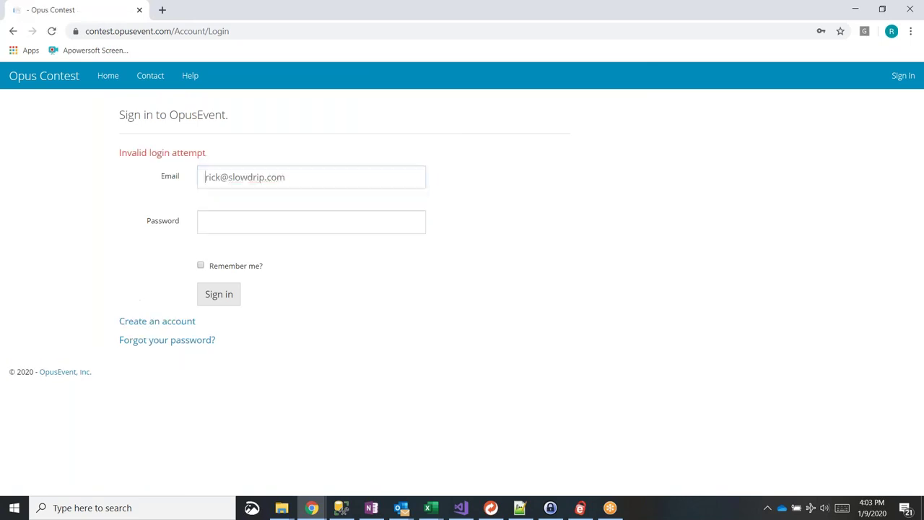
{"action": "left_click", "coordinate": [311, 222]}
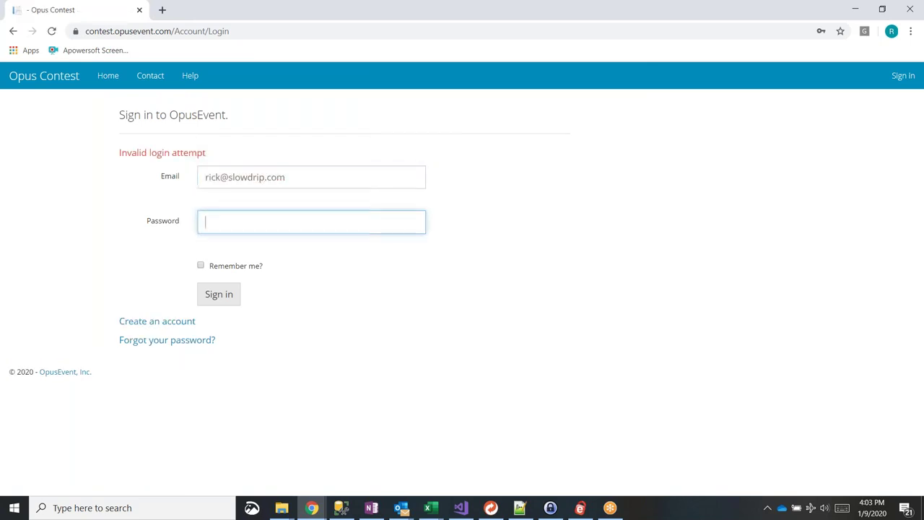
{"action": "type", "text": "•••••••"}
{"action": "key", "text": "Return"}
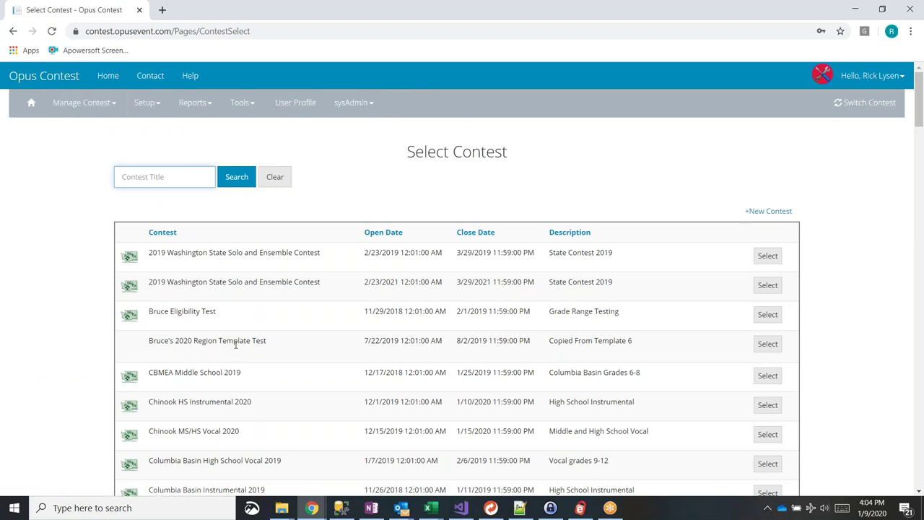
Step: Search contest titles for 'omea', look through the results, and enter OMEA District 0 Test
{"action": "type", "text": "omea"}
{"action": "key", "text": "Return"}
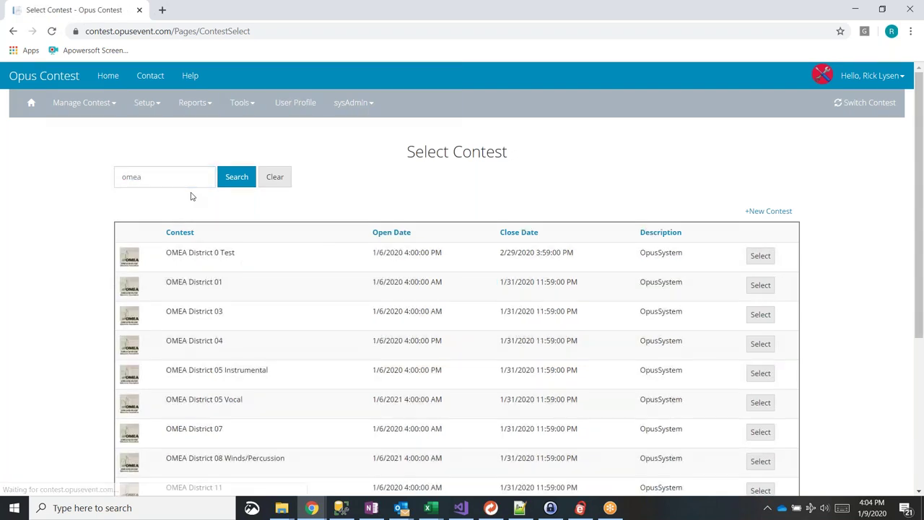
{"action": "scroll", "coordinate": [283, 337], "scroll_direction": "down", "scroll_amount": 1}
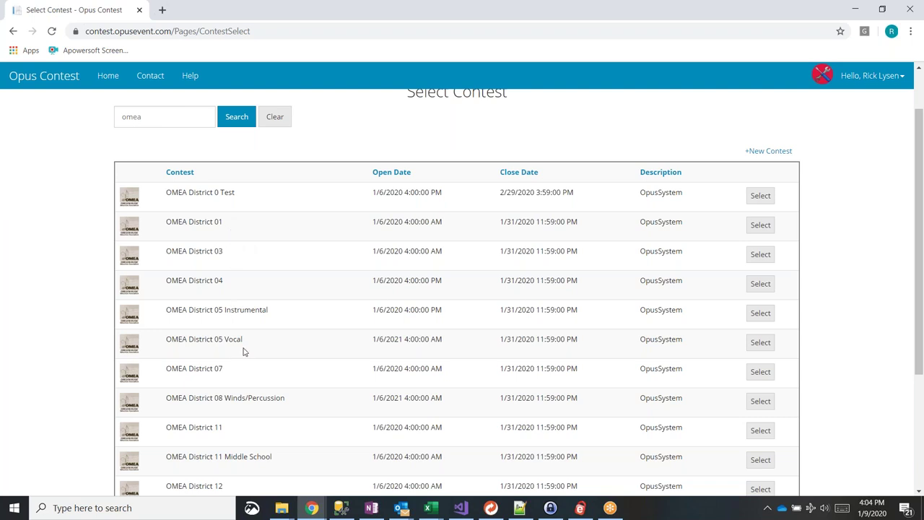
{"action": "scroll", "coordinate": [243, 352], "scroll_direction": "down", "scroll_amount": 2}
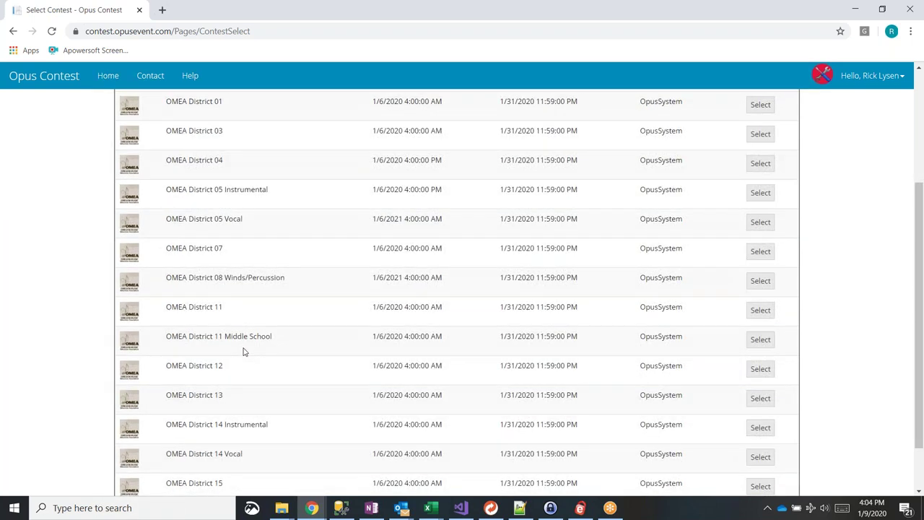
{"action": "scroll", "coordinate": [243, 352], "scroll_direction": "down", "scroll_amount": 1}
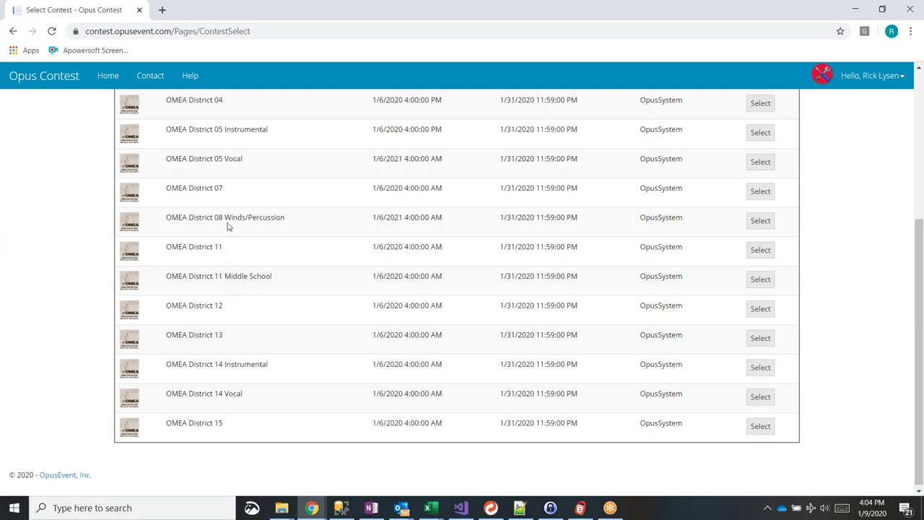
{"action": "scroll", "coordinate": [227, 226], "scroll_direction": "up", "scroll_amount": 4}
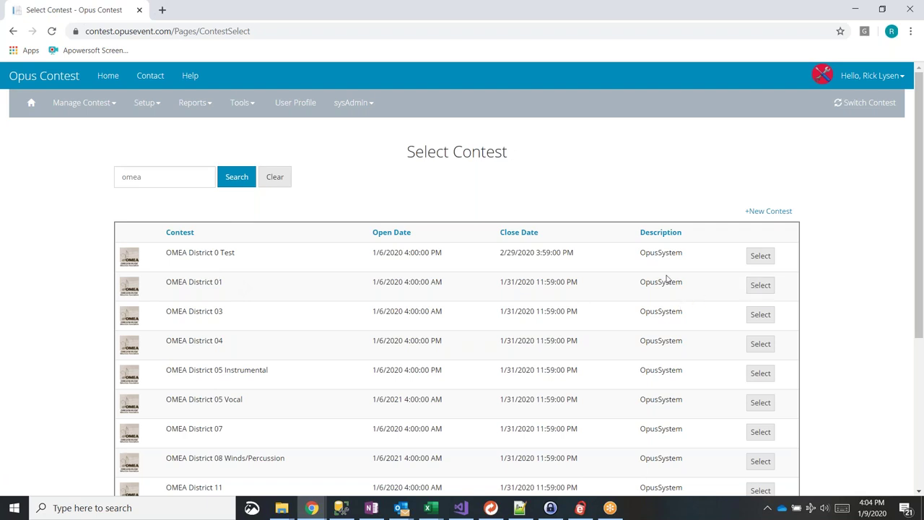
{"action": "left_click", "coordinate": [760, 257]}
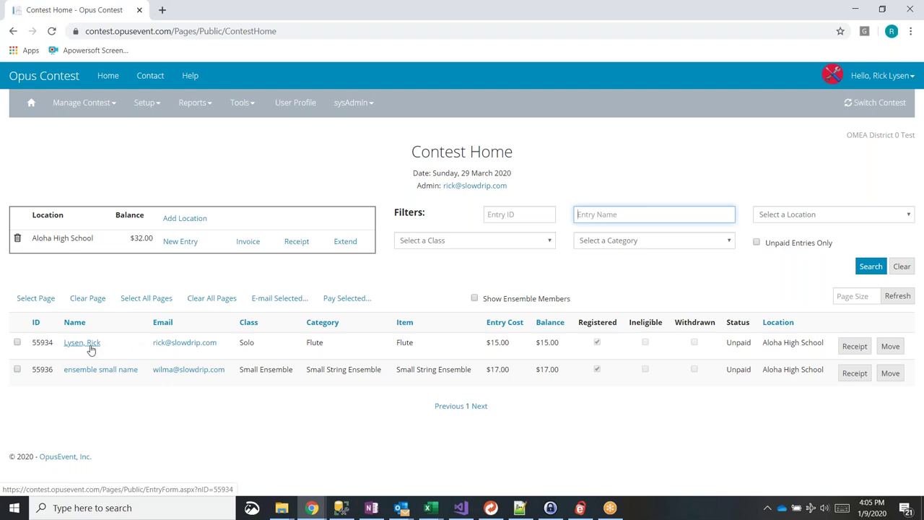
Step: Review the Flute entry's form including its Admin Only section, submit it, and return to Contest Home
{"action": "left_click", "coordinate": [91, 350]}
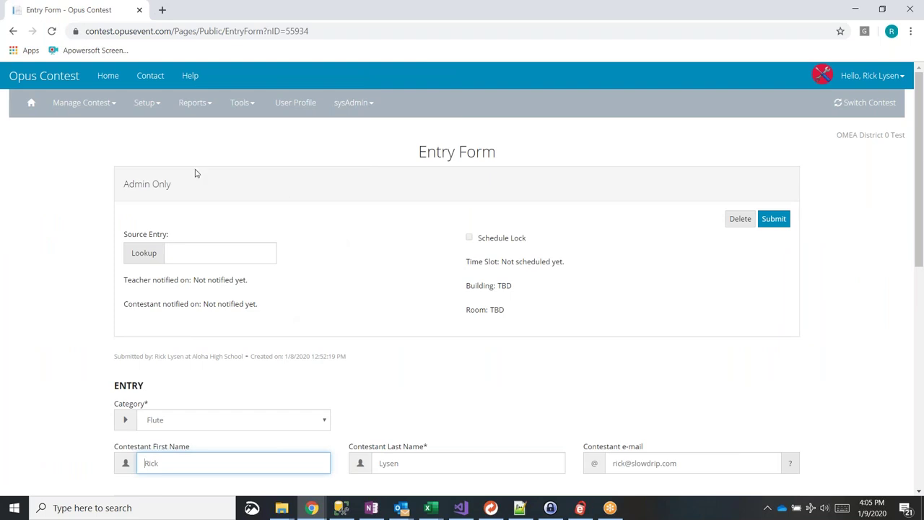
{"action": "left_click_drag", "start_coordinate": [122, 179], "coordinate": [582, 317]}
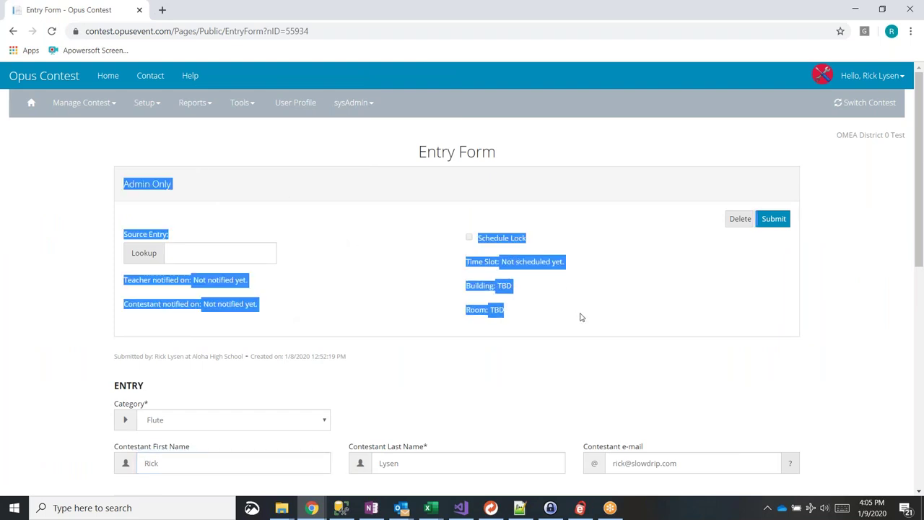
{"action": "left_click", "coordinate": [582, 317]}
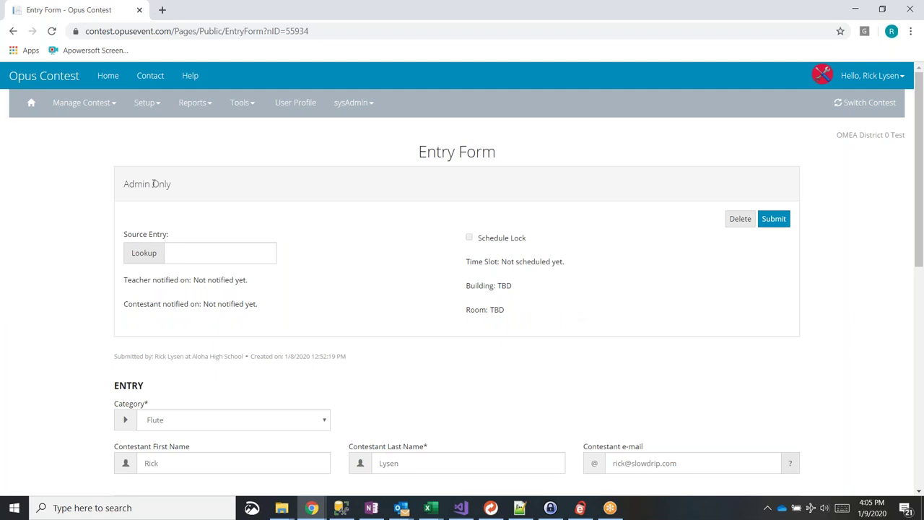
{"action": "scroll", "coordinate": [118, 186], "scroll_direction": "down", "scroll_amount": 4}
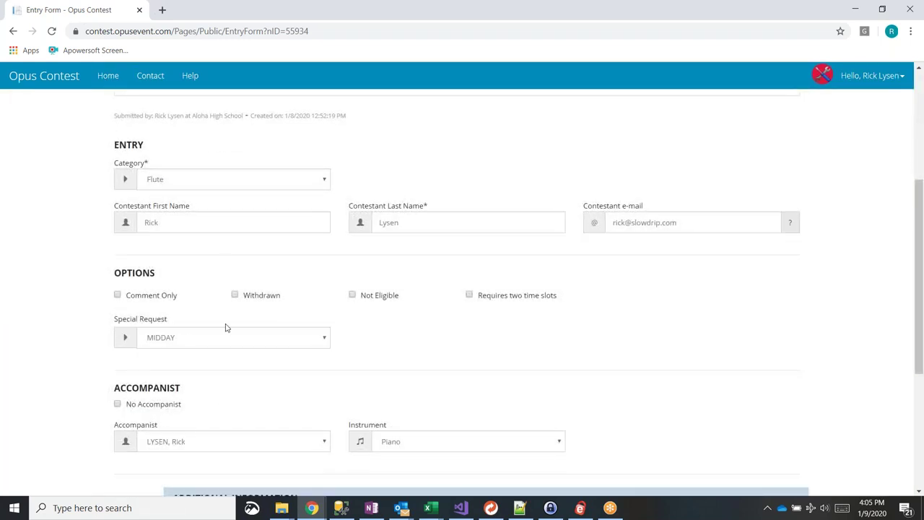
{"action": "scroll", "coordinate": [252, 334], "scroll_direction": "down", "scroll_amount": 2}
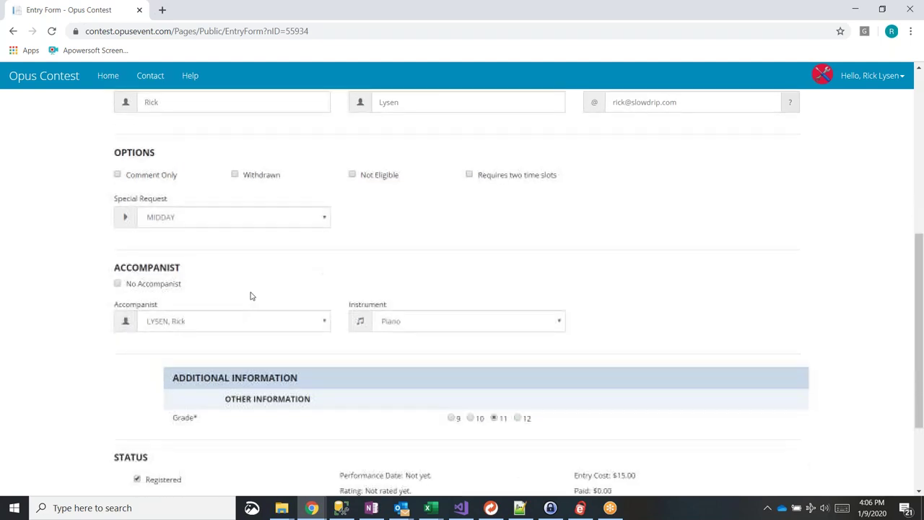
{"action": "scroll", "coordinate": [252, 296], "scroll_direction": "down", "scroll_amount": 2}
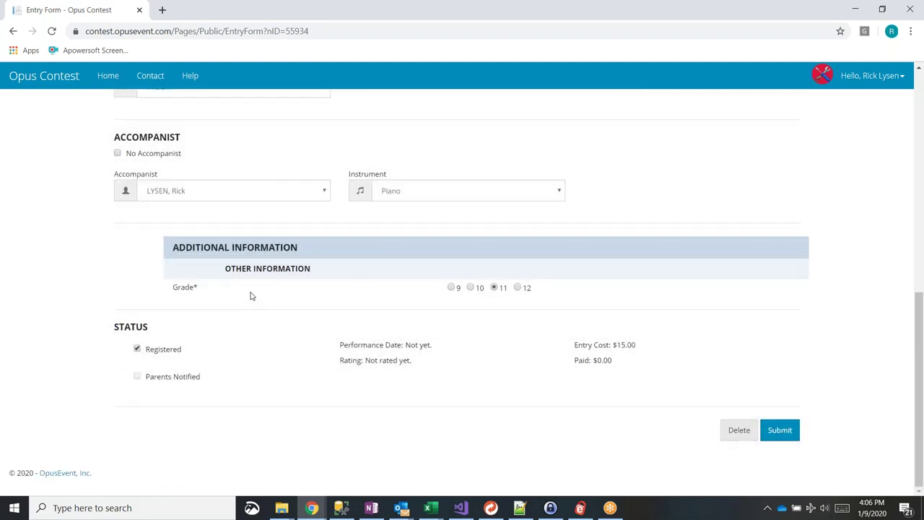
{"action": "left_click", "coordinate": [791, 433]}
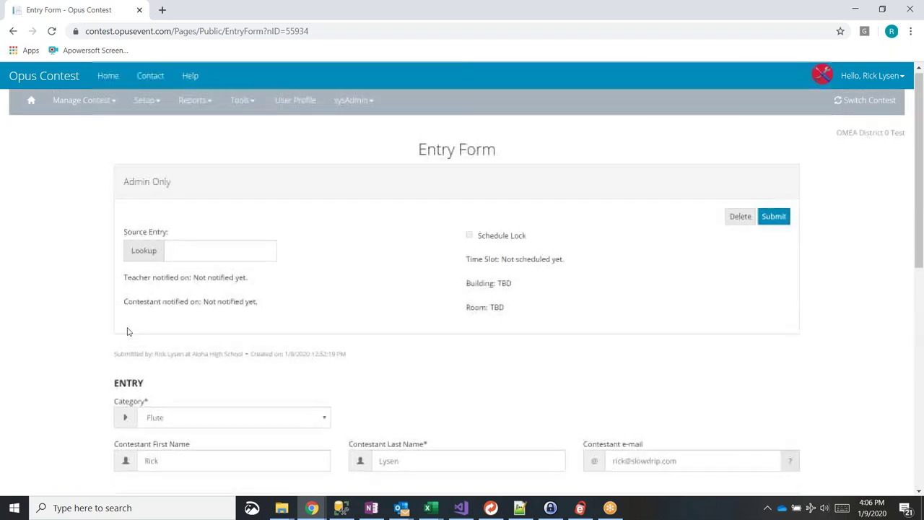
{"action": "left_click", "coordinate": [31, 103]}
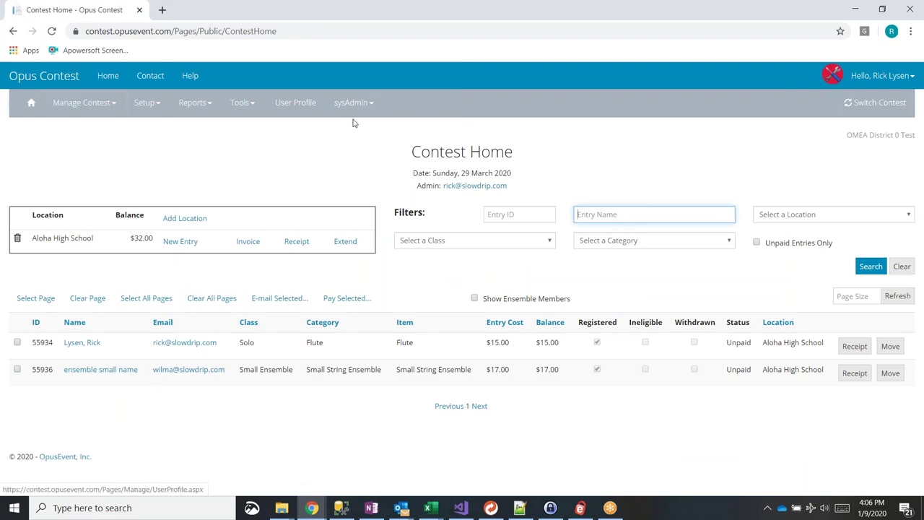
{"action": "left_click", "coordinate": [98, 105]}
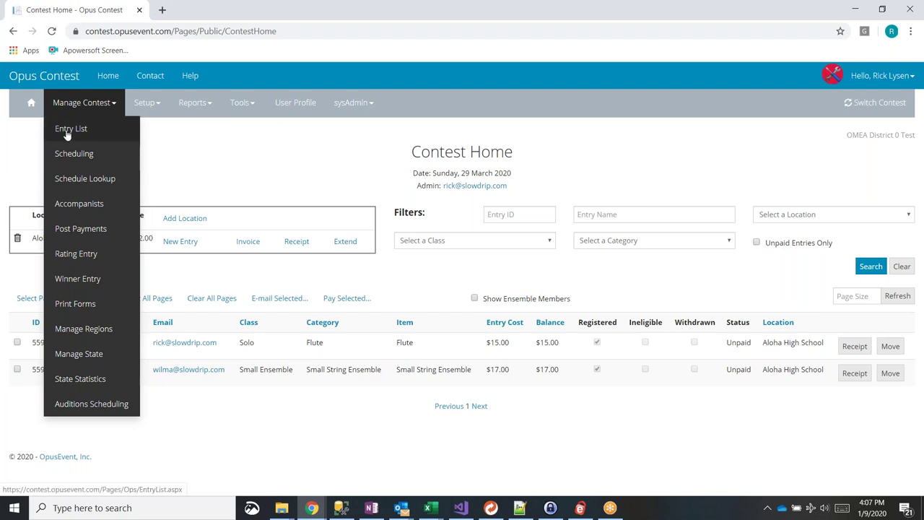
{"action": "left_click", "coordinate": [87, 104]}
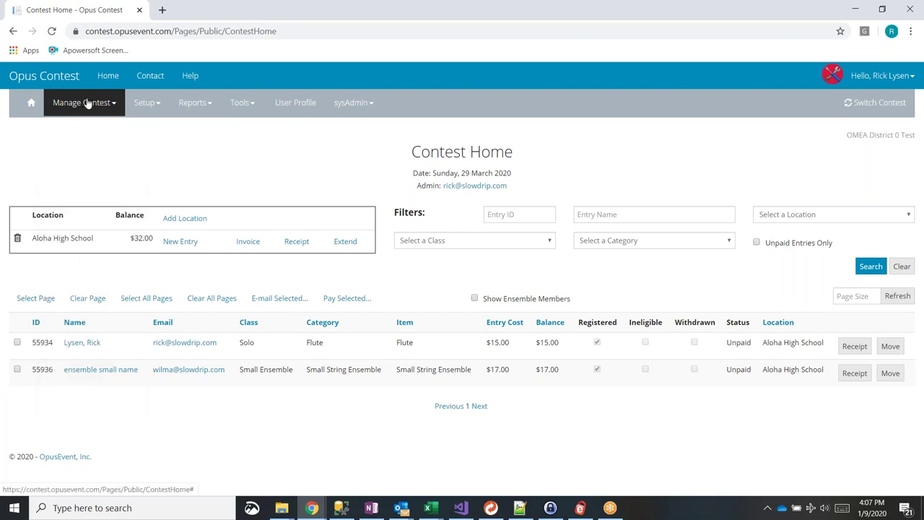
Step: Open the Entry List from Manage Contest to see teachers with 2 and 3 unpaid entries
{"action": "left_click", "coordinate": [85, 105]}
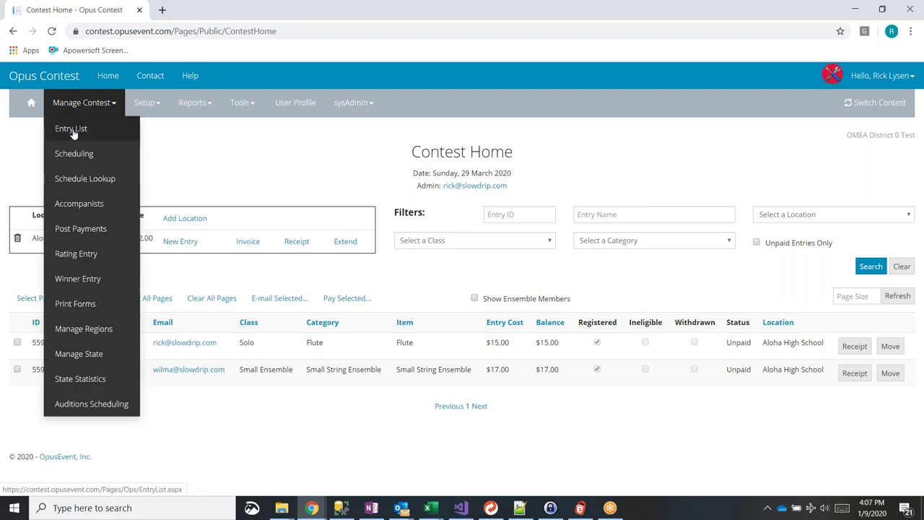
{"action": "left_click", "coordinate": [71, 129]}
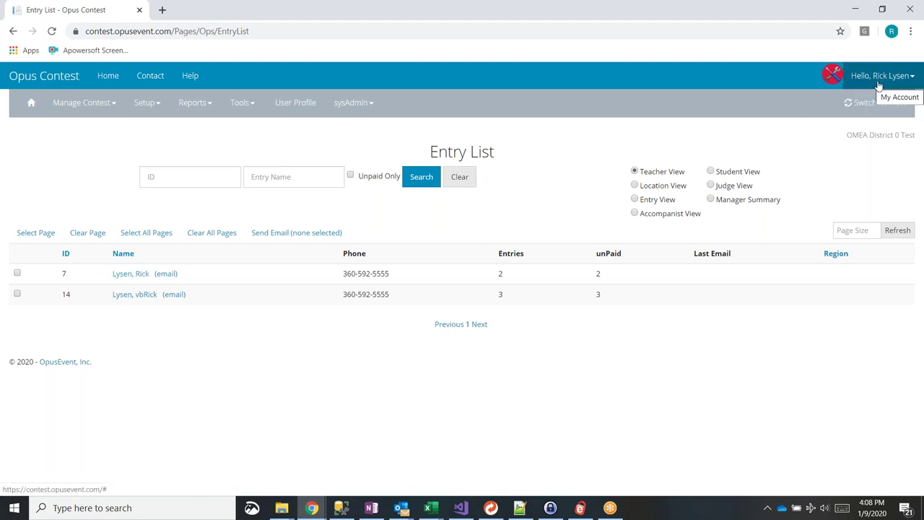
Step: Show teacher 14's entries: Flute, Bassoon and The screechy violins, all unpaid
{"action": "left_click", "coordinate": [142, 296]}
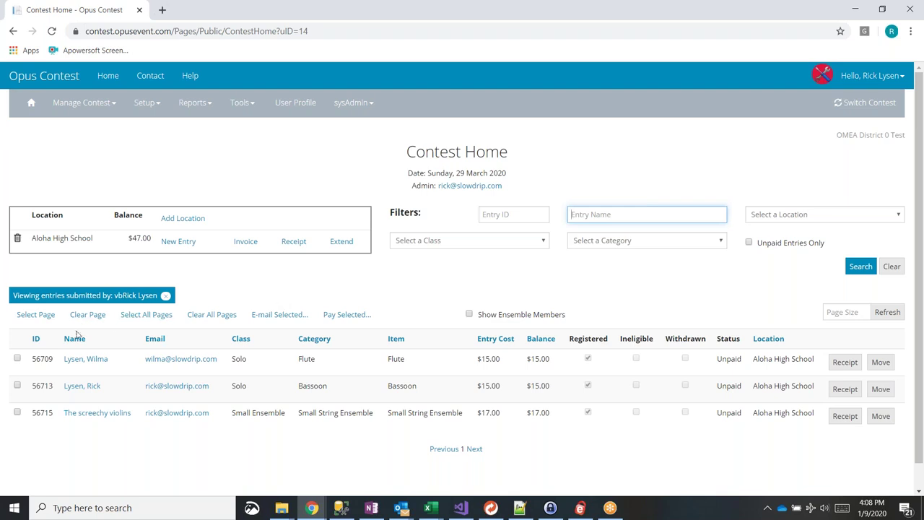
Step: Scroll through the Bassoon entry's form, then return to the unfiltered Contest Home showing the $32.00 balance
{"action": "left_click", "coordinate": [82, 387]}
{"action": "scroll", "coordinate": [354, 357], "scroll_direction": "down", "scroll_amount": 5}
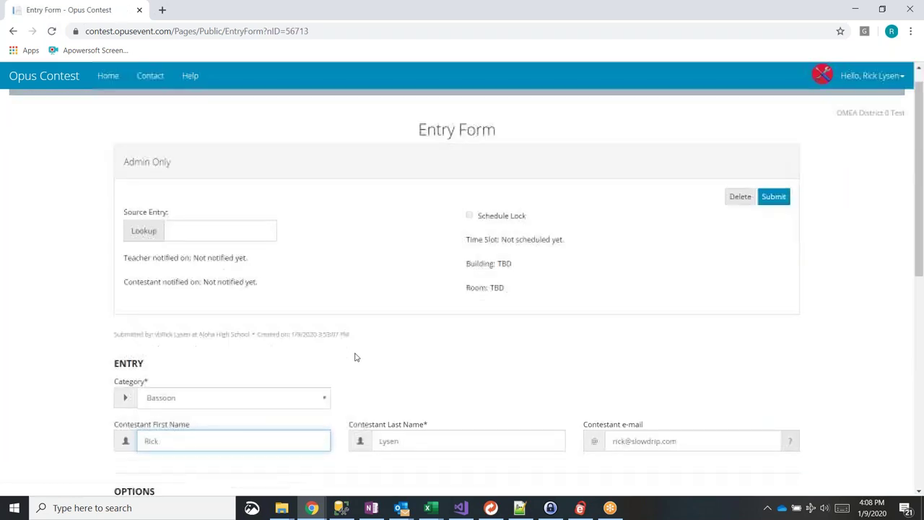
{"action": "scroll", "coordinate": [354, 357], "scroll_direction": "up", "scroll_amount": 5}
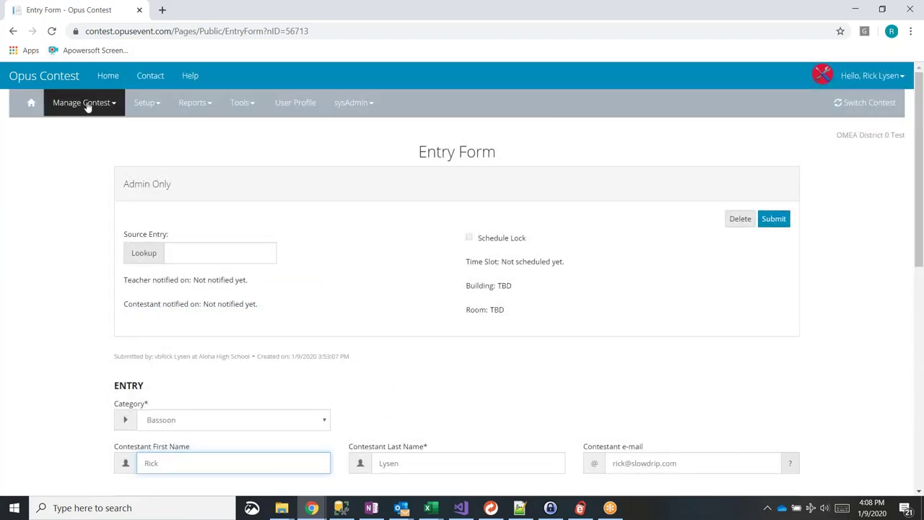
{"action": "left_click", "coordinate": [31, 103]}
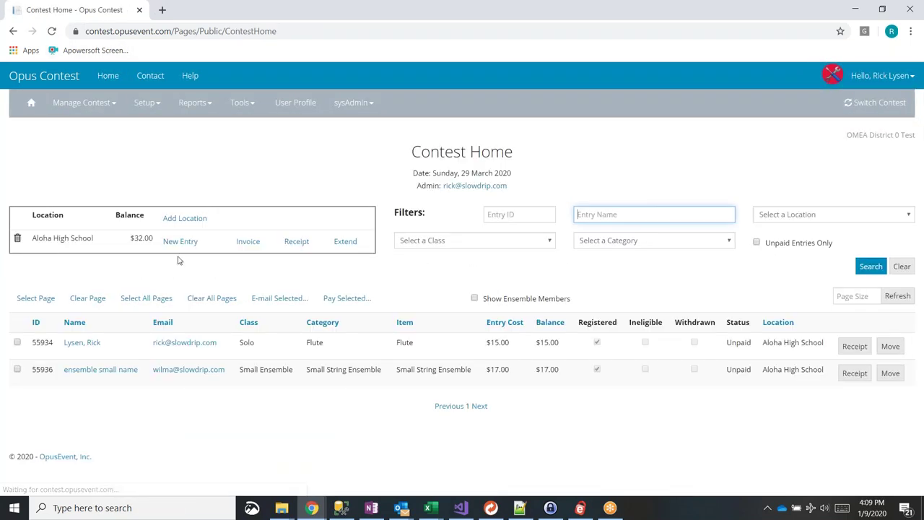
{"action": "left_click", "coordinate": [108, 104]}
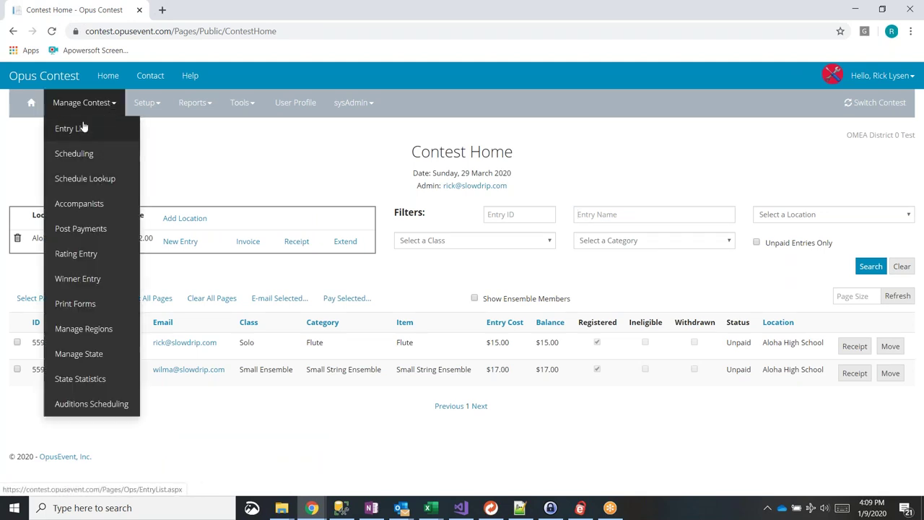
Step: Open the Entry List, try Location View, then settle on Entry View listing five Aloha High School entries
{"action": "left_click", "coordinate": [83, 135]}
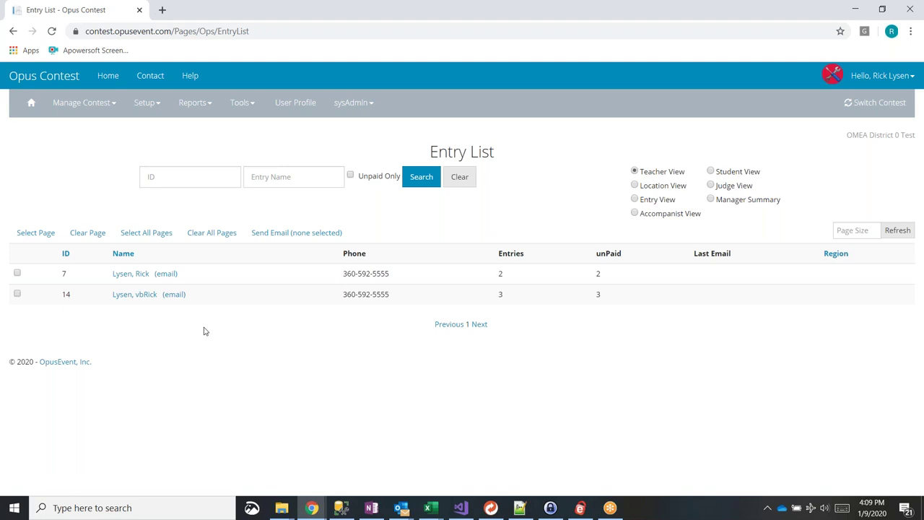
{"action": "left_click", "coordinate": [655, 187]}
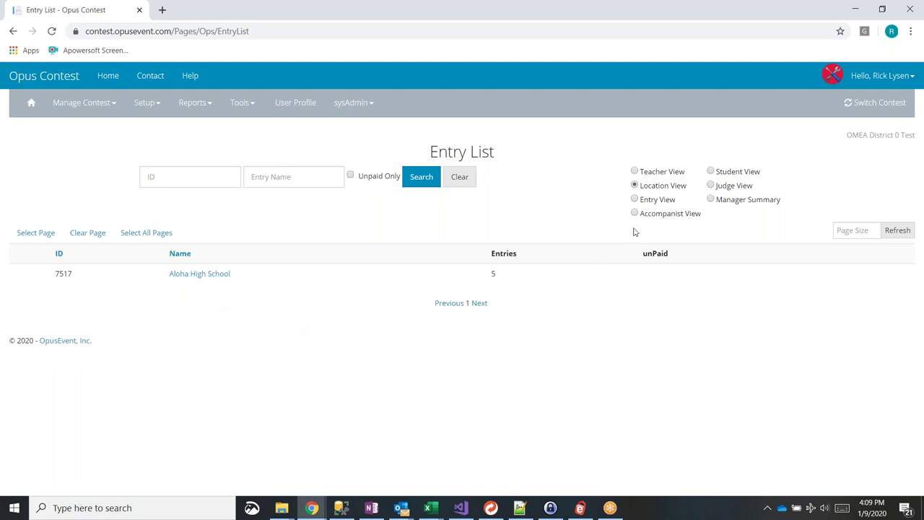
{"action": "left_click", "coordinate": [650, 203]}
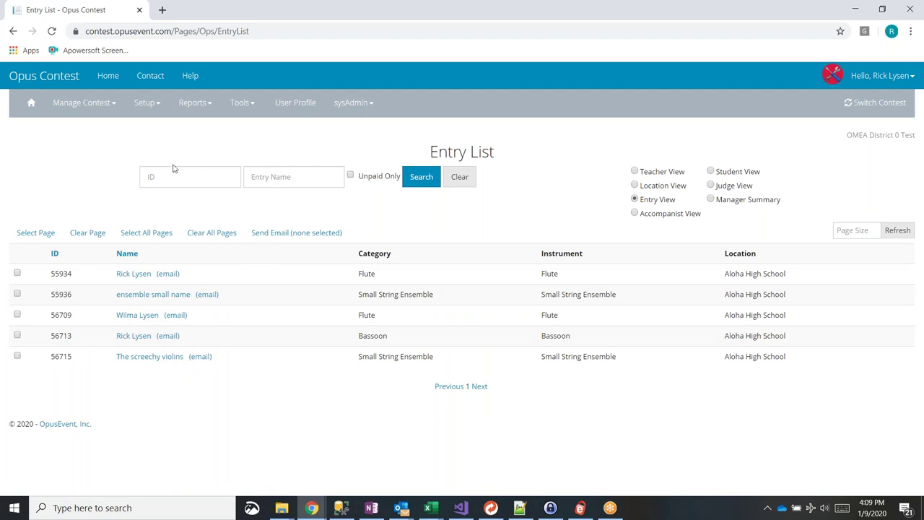
{"action": "left_click", "coordinate": [140, 277], "text": "ctrl"}
{"action": "left_click", "coordinate": [244, 13]}
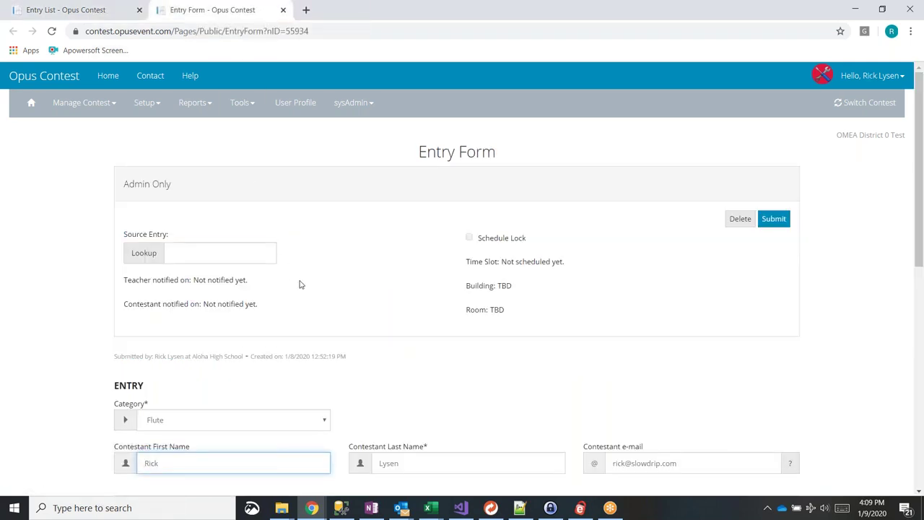
{"action": "scroll", "coordinate": [301, 285], "scroll_direction": "down", "scroll_amount": 5}
{"action": "scroll", "coordinate": [312, 109], "scroll_direction": "up", "scroll_amount": 3}
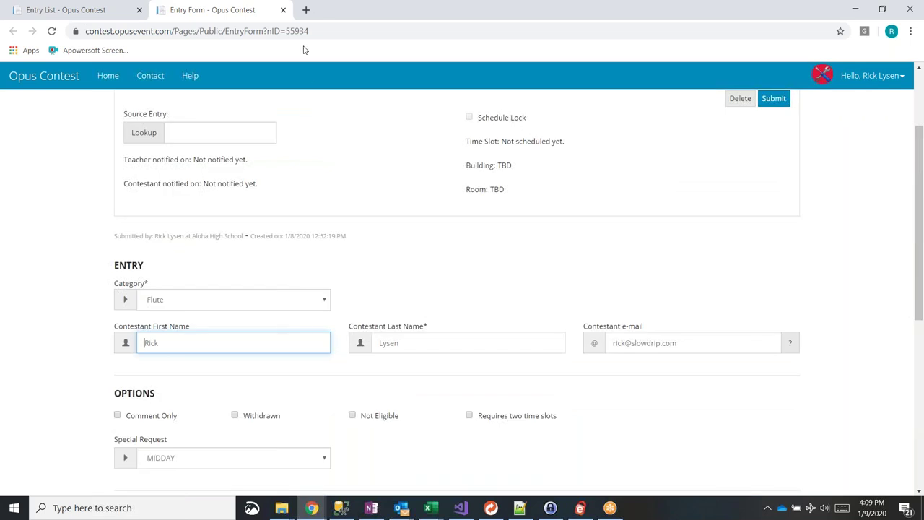
{"action": "left_click", "coordinate": [283, 9]}
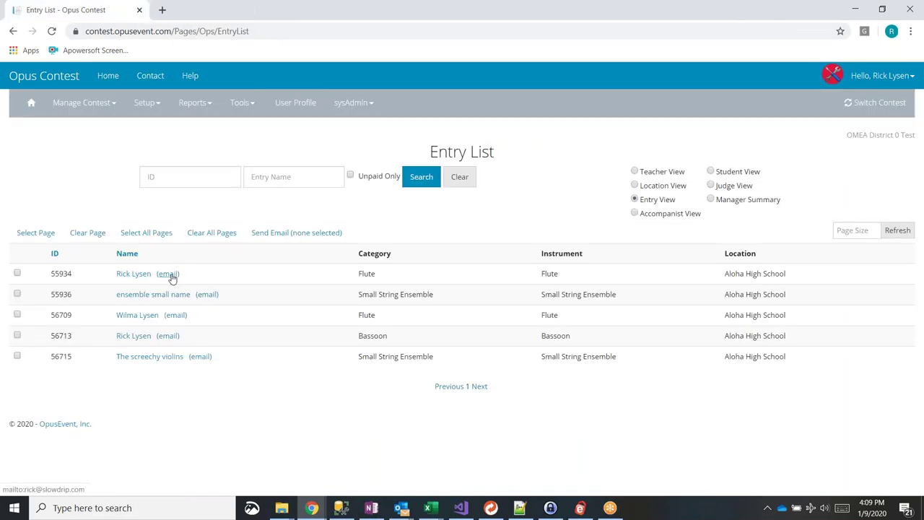
Step: Start an Outlook email to entry 55934's contestant and select the recipient's address
{"action": "left_click", "coordinate": [168, 273]}
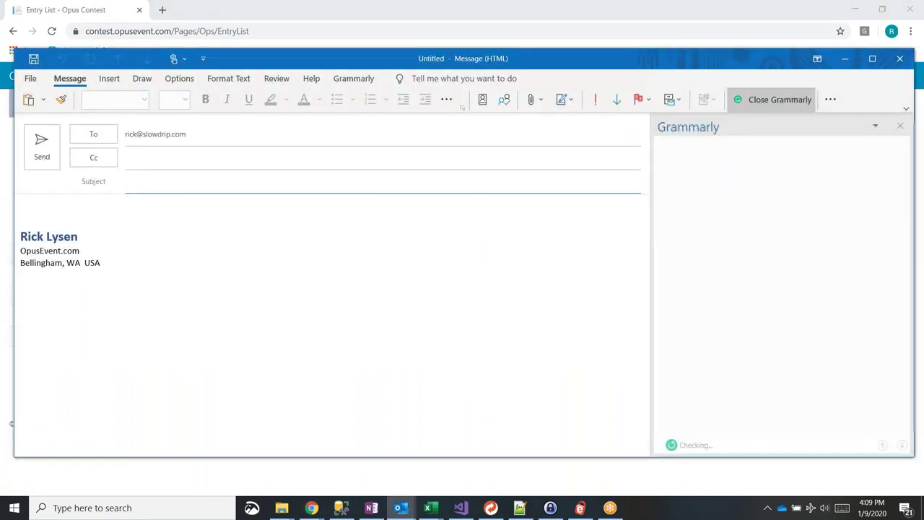
{"action": "left_click_drag", "start_coordinate": [186, 134], "coordinate": [125, 134]}
{"action": "left_click", "coordinate": [140, 180]}
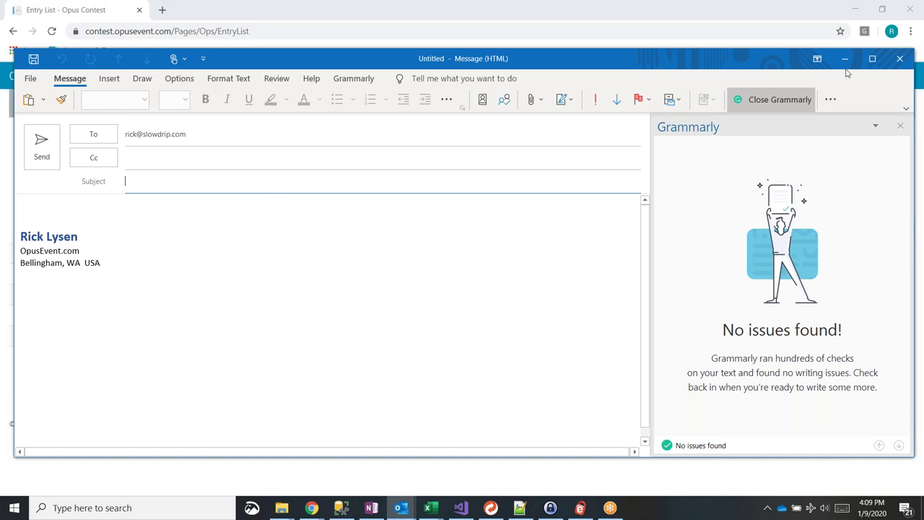
Step: Discard the draft without saving, list the three accompanists, then switch to Student View
{"action": "left_click", "coordinate": [900, 58]}
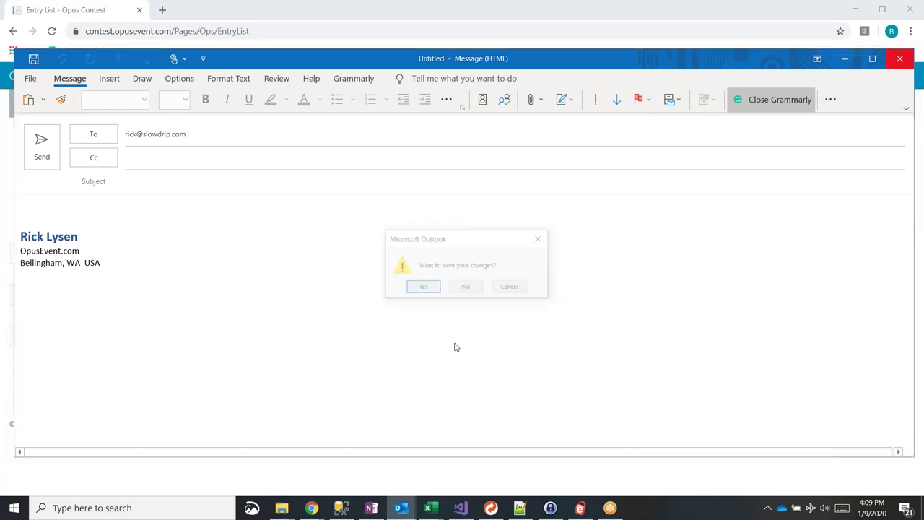
{"action": "left_click", "coordinate": [466, 287]}
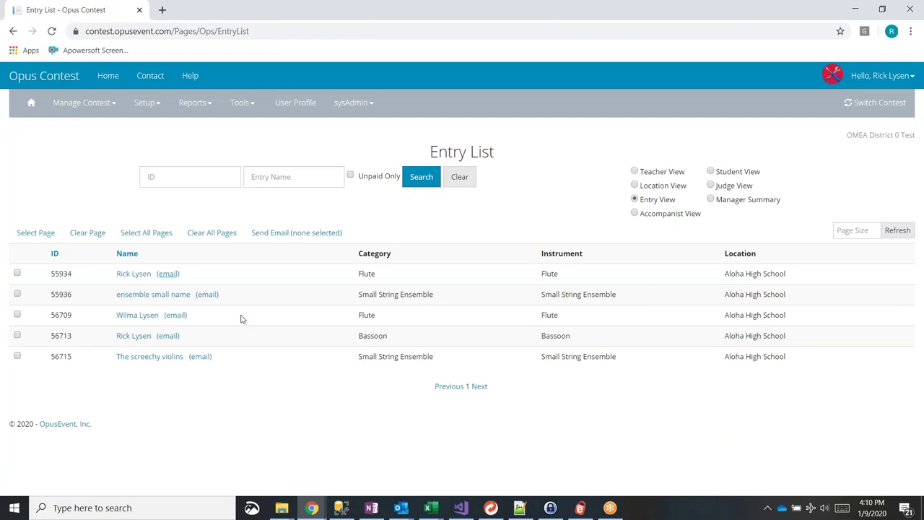
{"action": "left_click", "coordinate": [679, 214]}
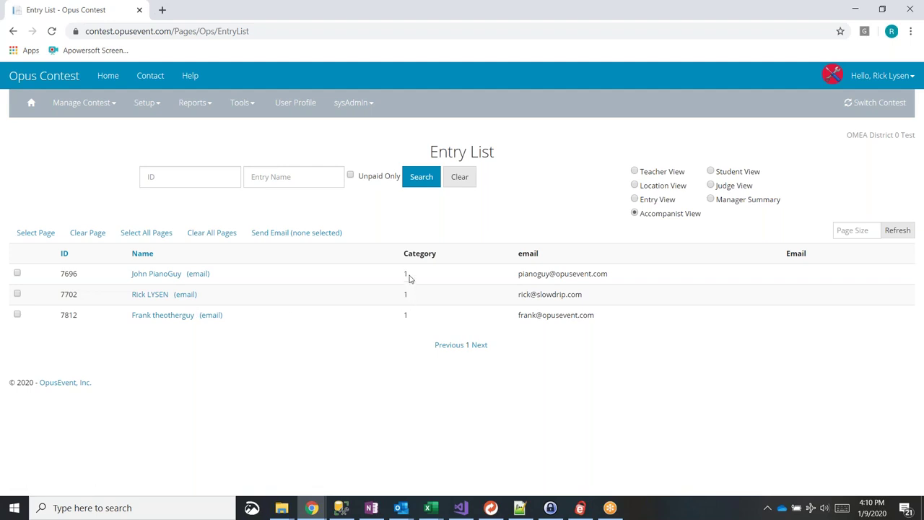
{"action": "left_click", "coordinate": [727, 176]}
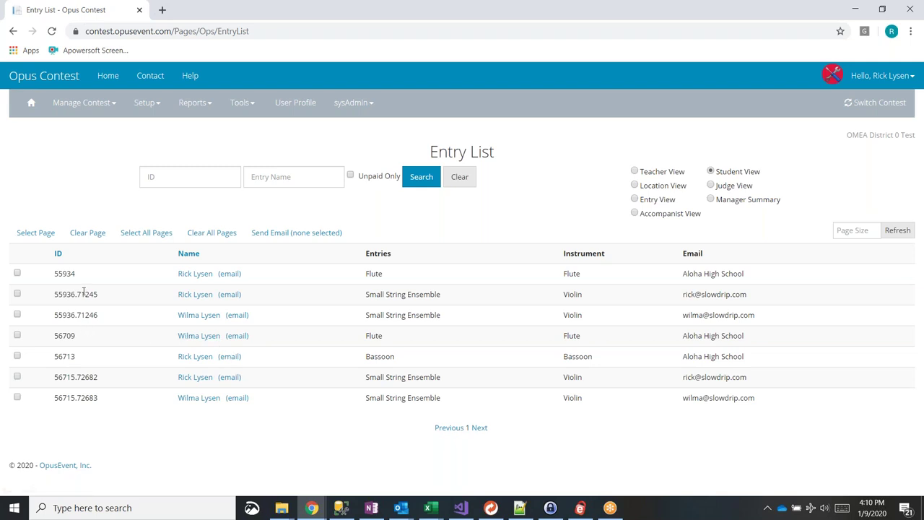
Step: Highlight Flute, Small String Ensemble, a student name and Bassoon, then switch to Judge View
{"action": "double_click", "coordinate": [368, 274]}
{"action": "left_click_drag", "start_coordinate": [451, 301], "coordinate": [347, 299]}
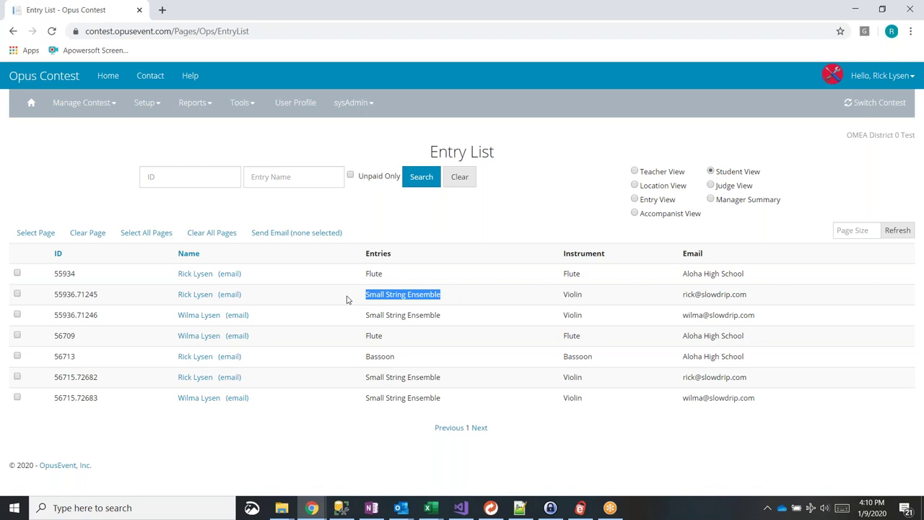
{"action": "left_click", "coordinate": [255, 338]}
{"action": "left_click_drag", "start_coordinate": [255, 338], "coordinate": [159, 336]}
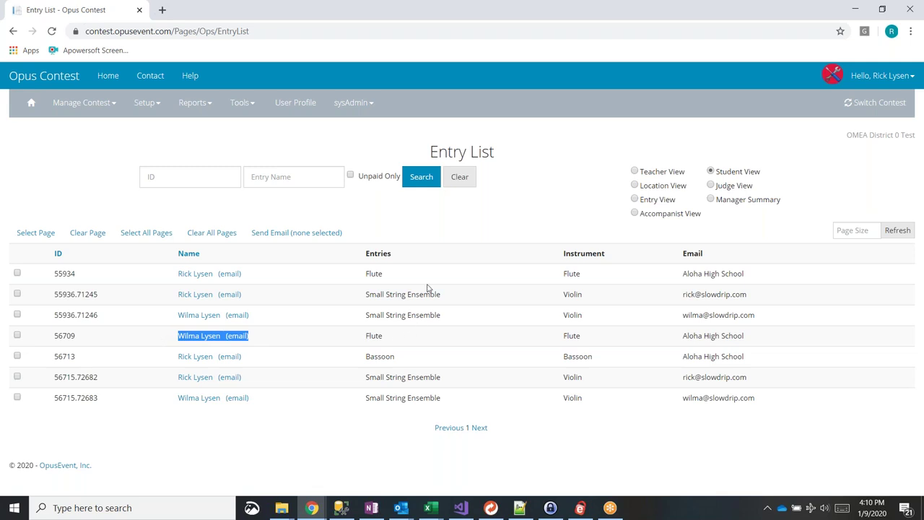
{"action": "left_click", "coordinate": [446, 321]}
{"action": "left_click_drag", "start_coordinate": [446, 320], "coordinate": [356, 322]}
{"action": "left_click", "coordinate": [399, 359]}
{"action": "left_click_drag", "start_coordinate": [398, 360], "coordinate": [343, 356]}
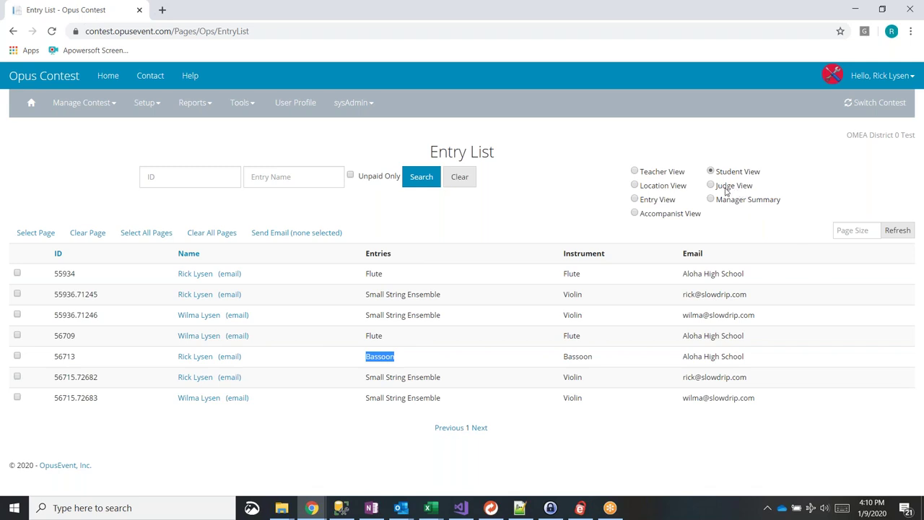
{"action": "left_click", "coordinate": [728, 189]}
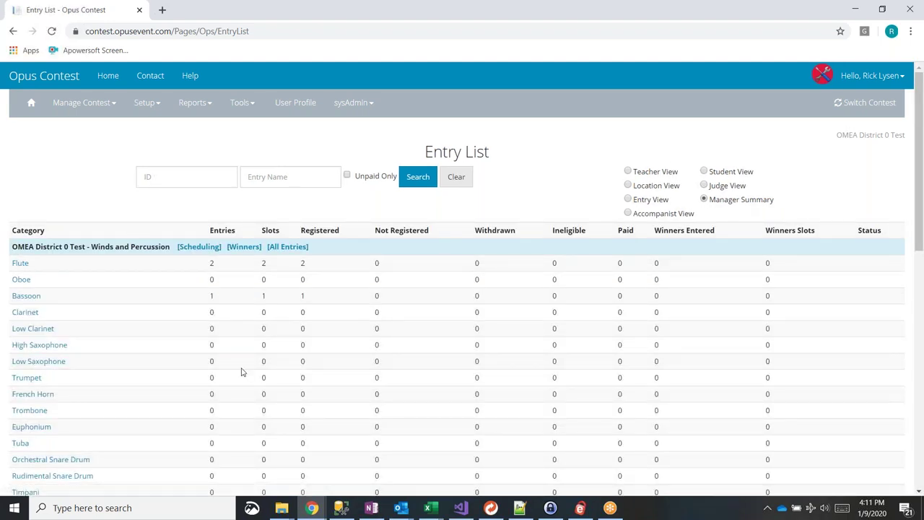
{"action": "scroll", "coordinate": [242, 372], "scroll_direction": "down", "scroll_amount": 2}
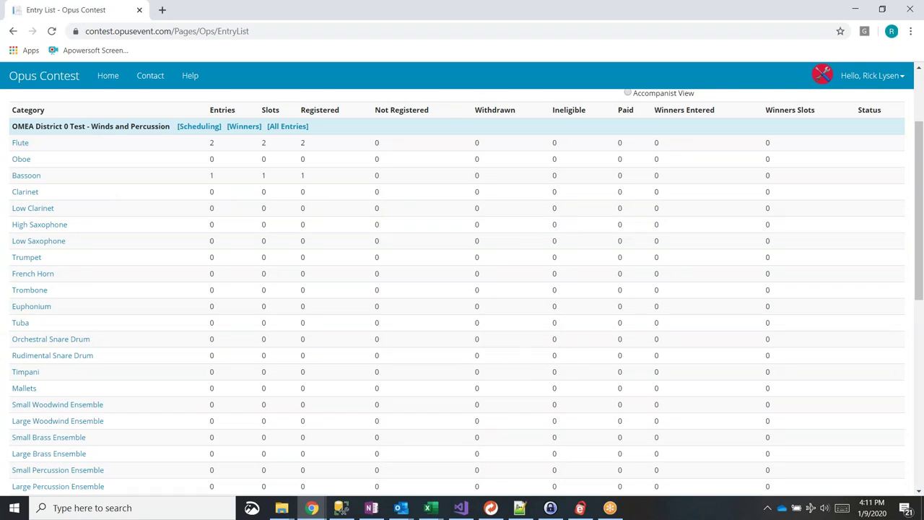
{"action": "scroll", "coordinate": [36, 440], "scroll_direction": "down", "scroll_amount": 2}
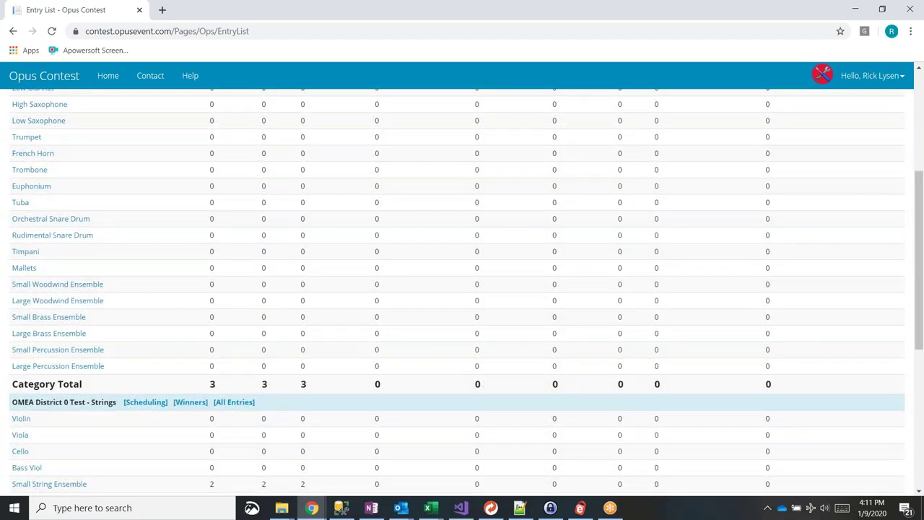
{"action": "scroll", "coordinate": [60, 237], "scroll_direction": "up", "scroll_amount": 4}
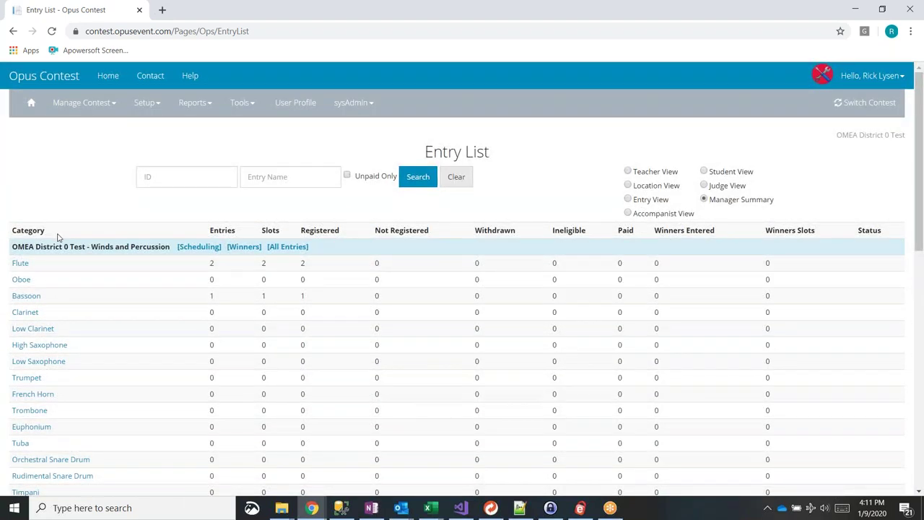
{"action": "left_click_drag", "start_coordinate": [99, 247], "coordinate": [168, 250]}
{"action": "scroll", "coordinate": [178, 277], "scroll_direction": "down", "scroll_amount": 5}
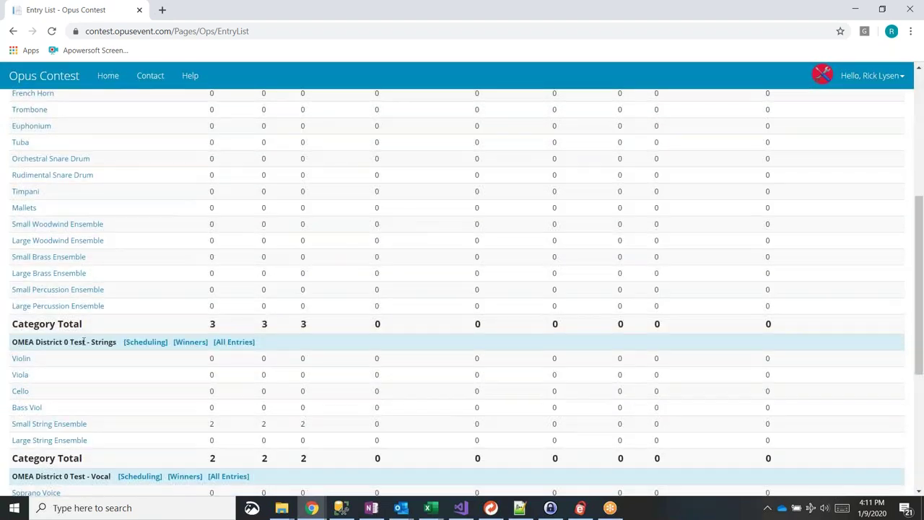
{"action": "double_click", "coordinate": [100, 341]}
{"action": "scroll", "coordinate": [105, 317], "scroll_direction": "down", "scroll_amount": 3}
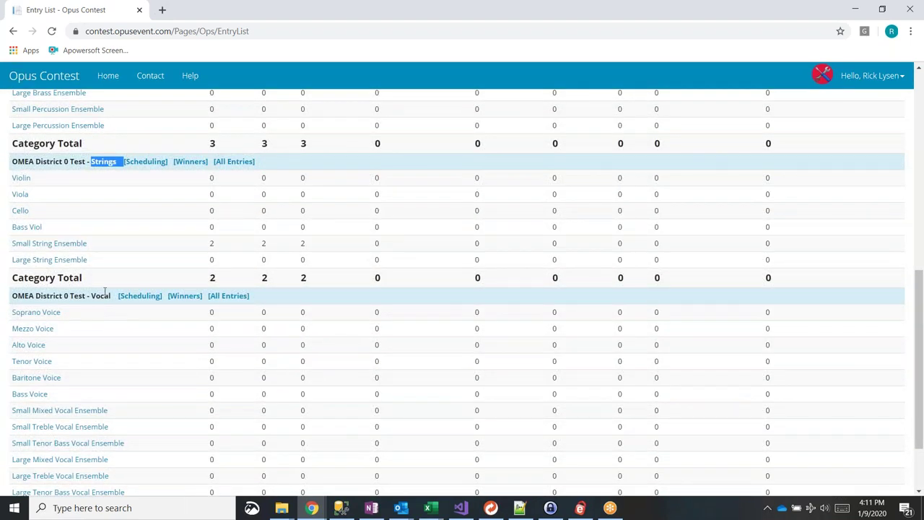
{"action": "scroll", "coordinate": [207, 297], "scroll_direction": "up", "scroll_amount": 6}
{"action": "scroll", "coordinate": [209, 302], "scroll_direction": "down", "scroll_amount": 1}
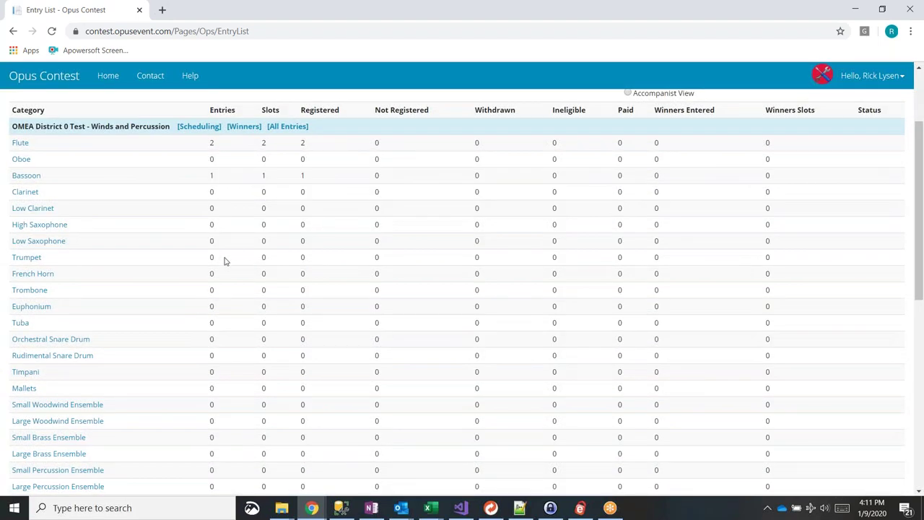
{"action": "scroll", "coordinate": [405, 238], "scroll_direction": "down", "scroll_amount": 2}
{"action": "scroll", "coordinate": [409, 238], "scroll_direction": "up", "scroll_amount": 2}
{"action": "scroll", "coordinate": [413, 238], "scroll_direction": "down", "scroll_amount": 6}
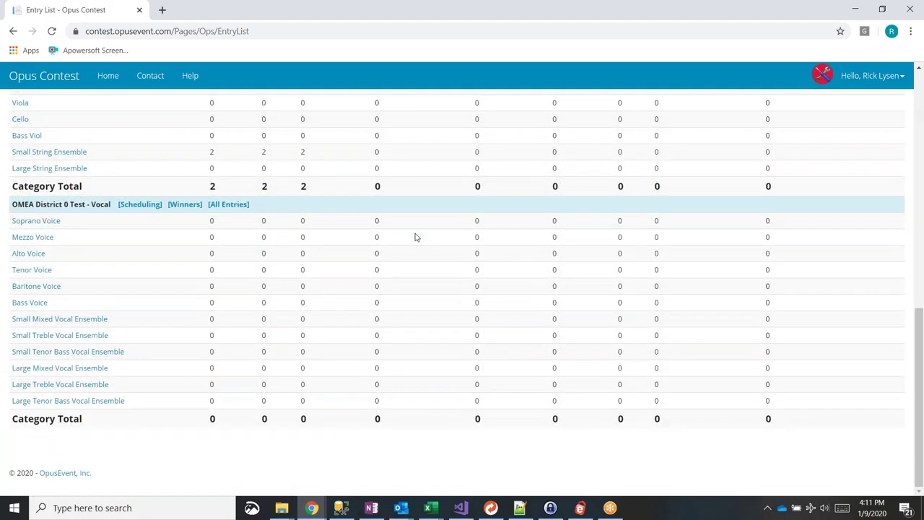
{"action": "scroll", "coordinate": [415, 237], "scroll_direction": "up", "scroll_amount": 4}
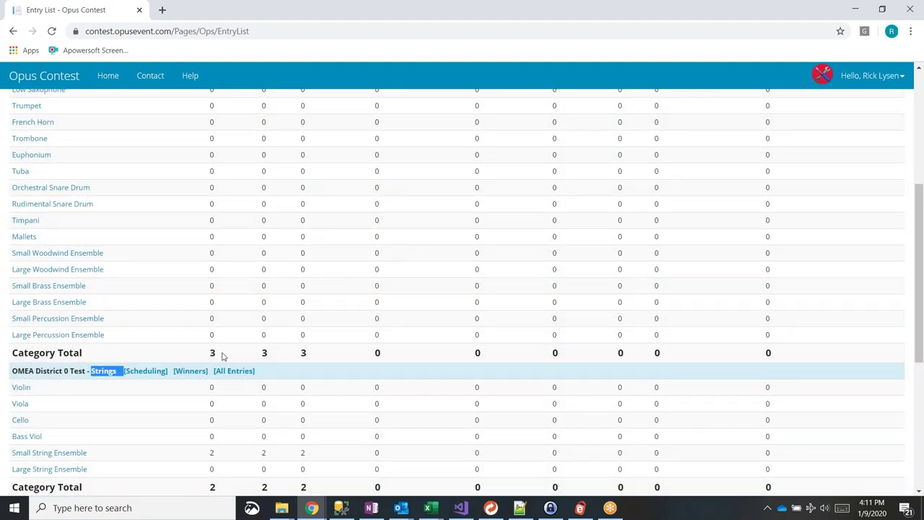
{"action": "scroll", "coordinate": [101, 180], "scroll_direction": "up", "scroll_amount": 3}
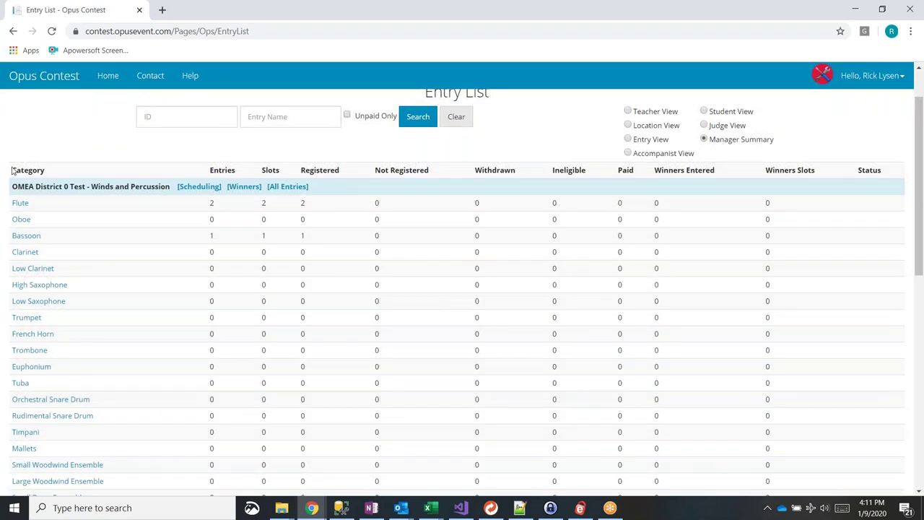
{"action": "left_click_drag", "start_coordinate": [12, 171], "coordinate": [604, 478]}
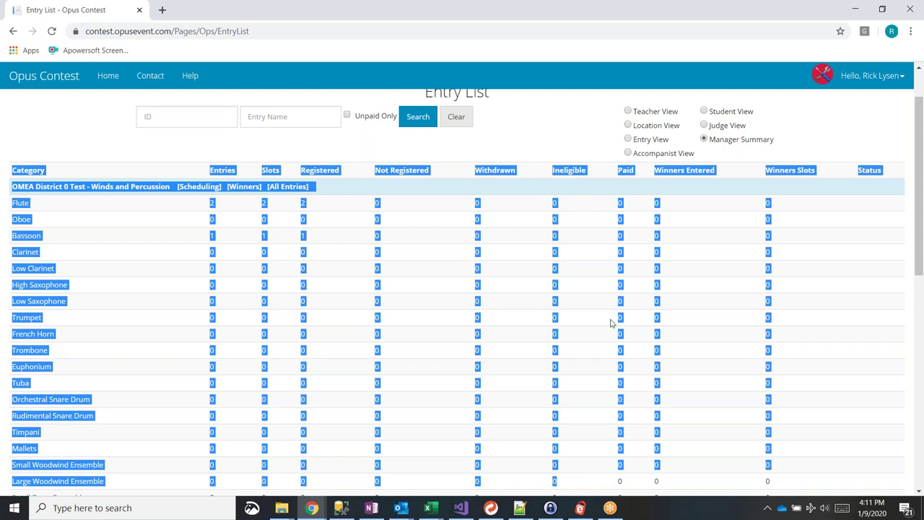
{"action": "left_click", "coordinate": [810, 134]}
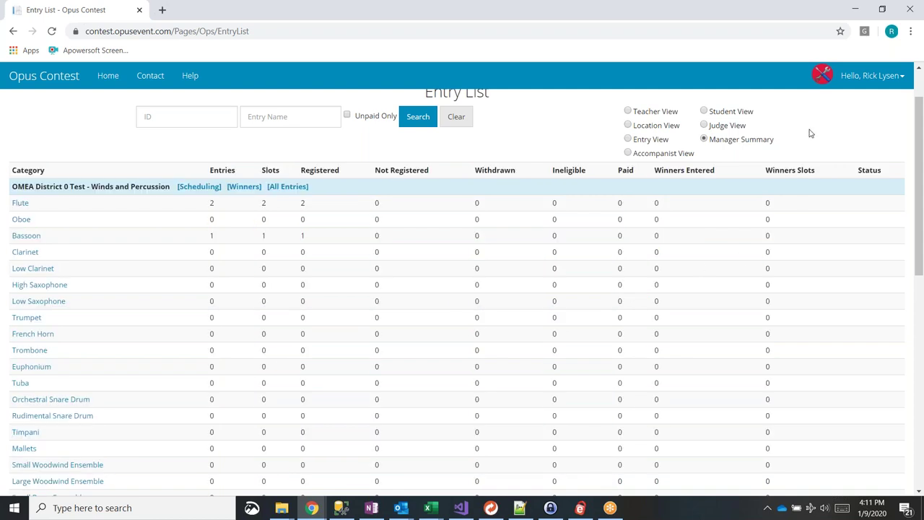
{"action": "scroll", "coordinate": [536, 140], "scroll_direction": "up", "scroll_amount": 1}
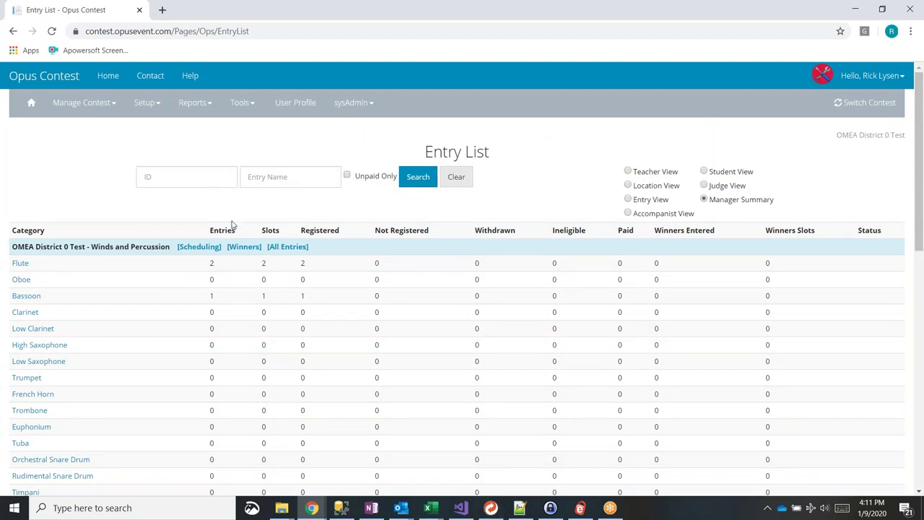
Step: In Teacher View, tick both teachers, start an email to them, then cancel it unsent
{"action": "left_click", "coordinate": [654, 175]}
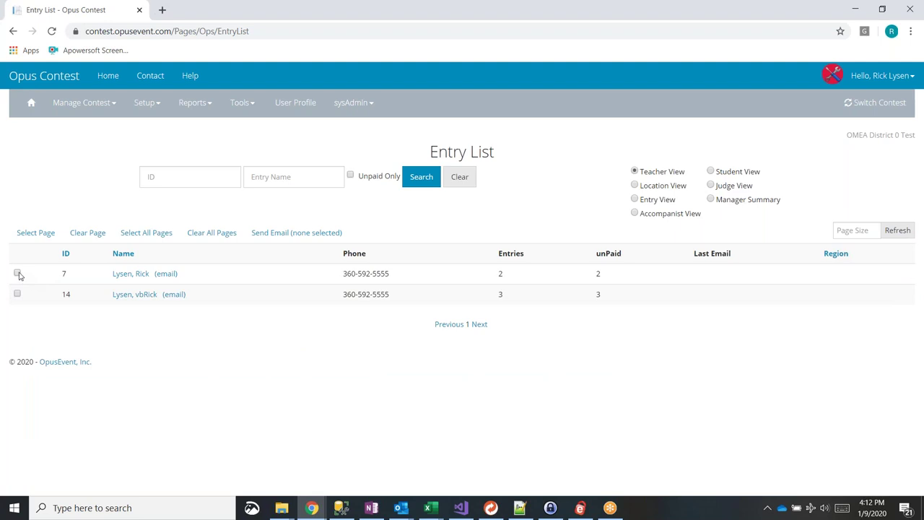
{"action": "left_click", "coordinate": [17, 274]}
{"action": "left_click", "coordinate": [17, 293]}
{"action": "left_click", "coordinate": [275, 234]}
{"action": "scroll", "coordinate": [401, 246], "scroll_direction": "down", "scroll_amount": 1}
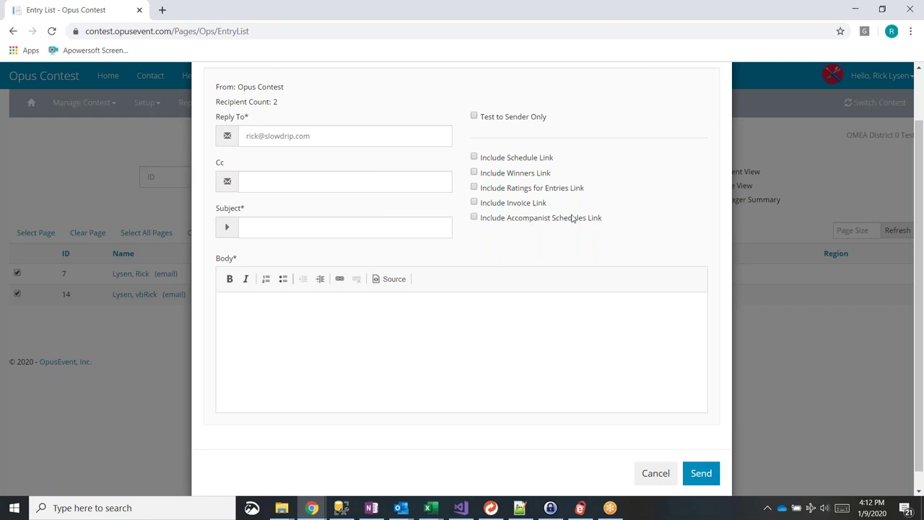
{"action": "left_click", "coordinate": [654, 475]}
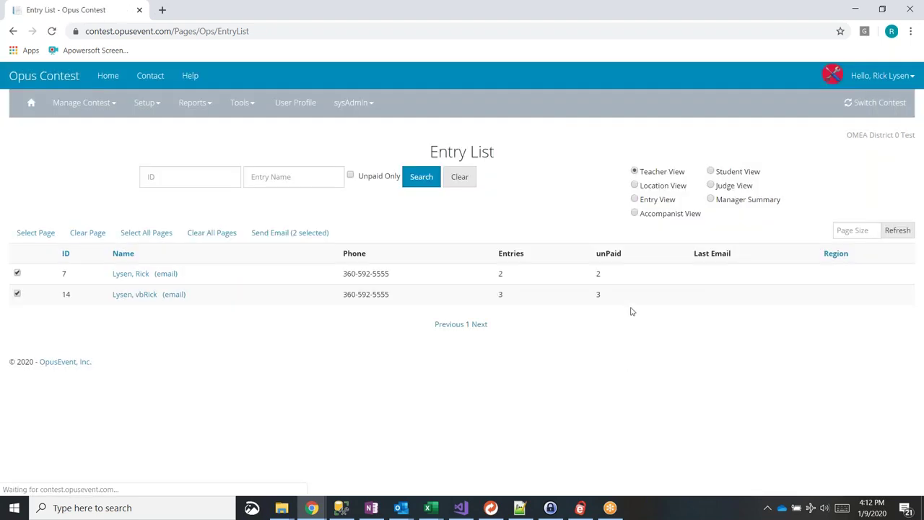
{"action": "left_click", "coordinate": [653, 216]}
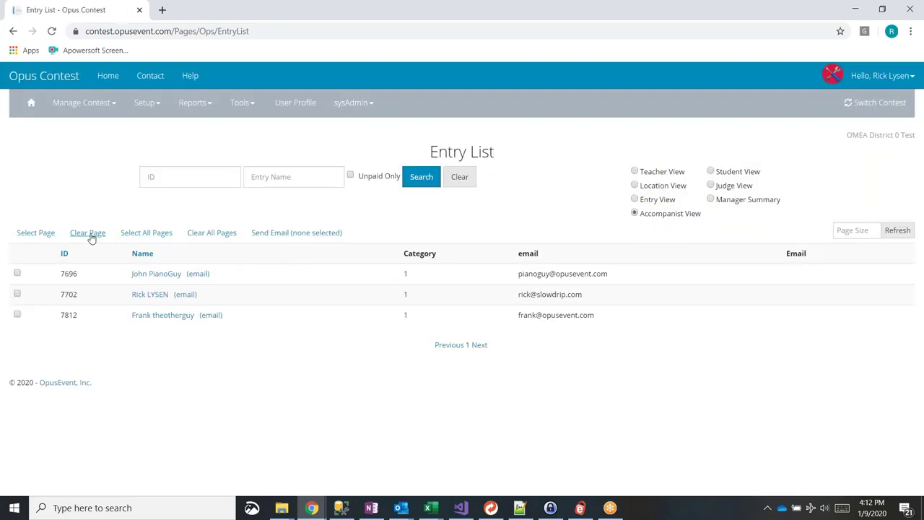
{"action": "left_click", "coordinate": [147, 233]}
{"action": "left_click", "coordinate": [264, 236]}
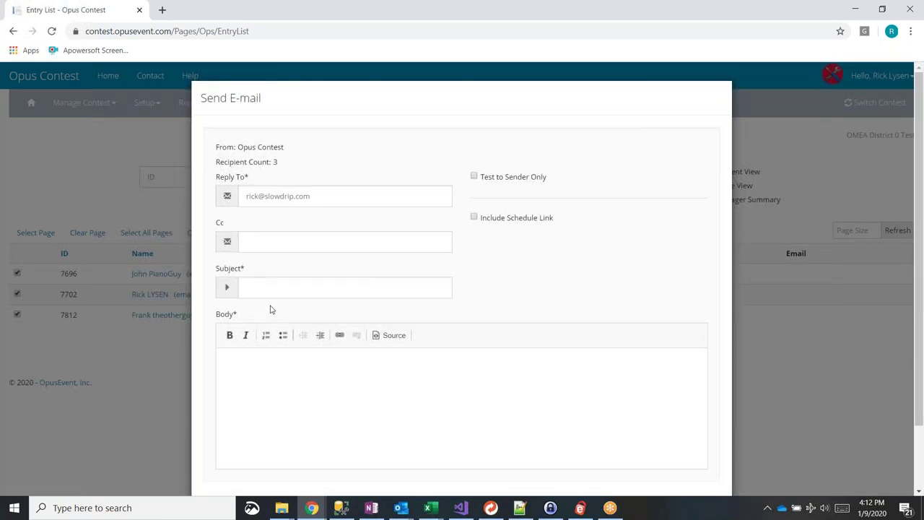
{"action": "left_click", "coordinate": [292, 372]}
{"action": "type", "text": "here it is"}
{"action": "left_click", "coordinate": [518, 221]}
{"action": "left_click", "coordinate": [269, 285]}
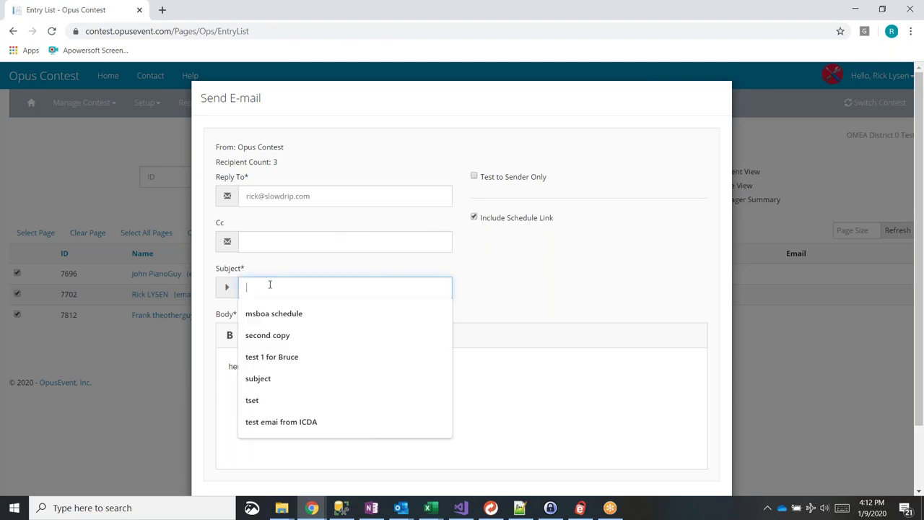
{"action": "type", "text": "contest schedule"}
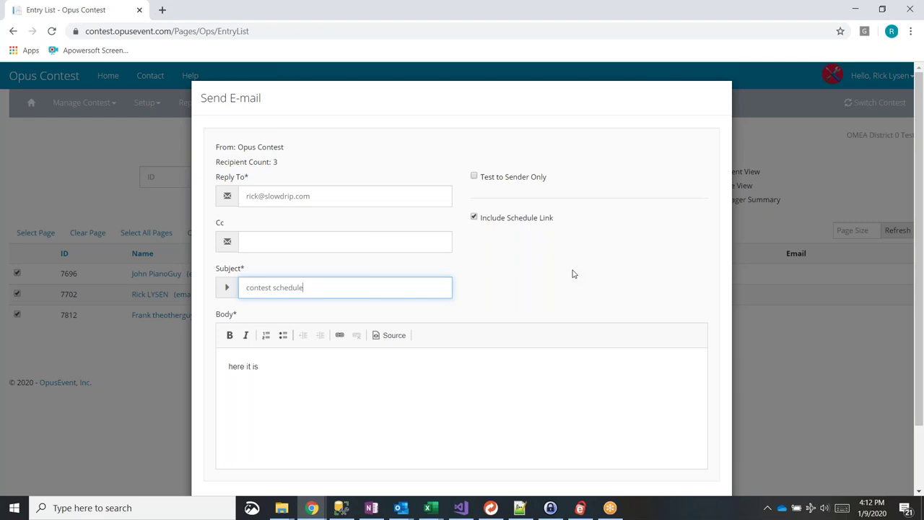
{"action": "scroll", "coordinate": [573, 274], "scroll_direction": "down", "scroll_amount": 1}
{"action": "left_click", "coordinate": [656, 454]}
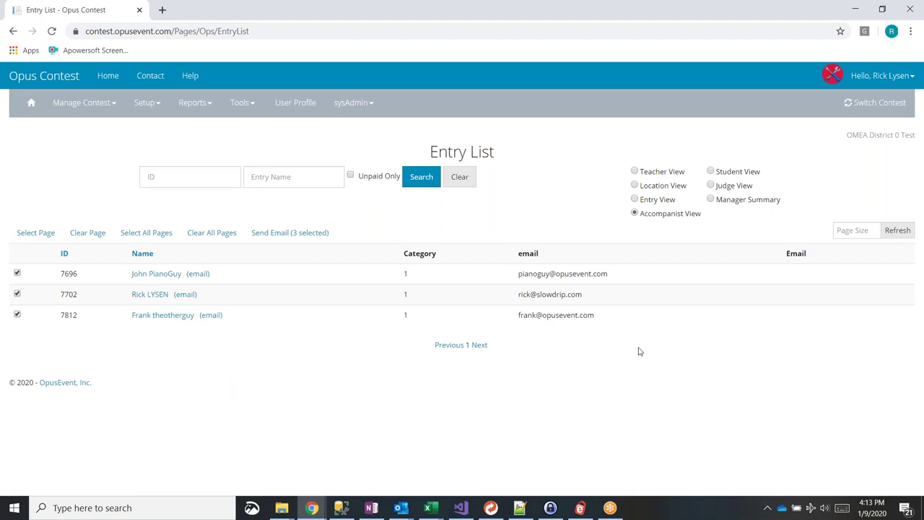
{"action": "left_click", "coordinate": [644, 173]}
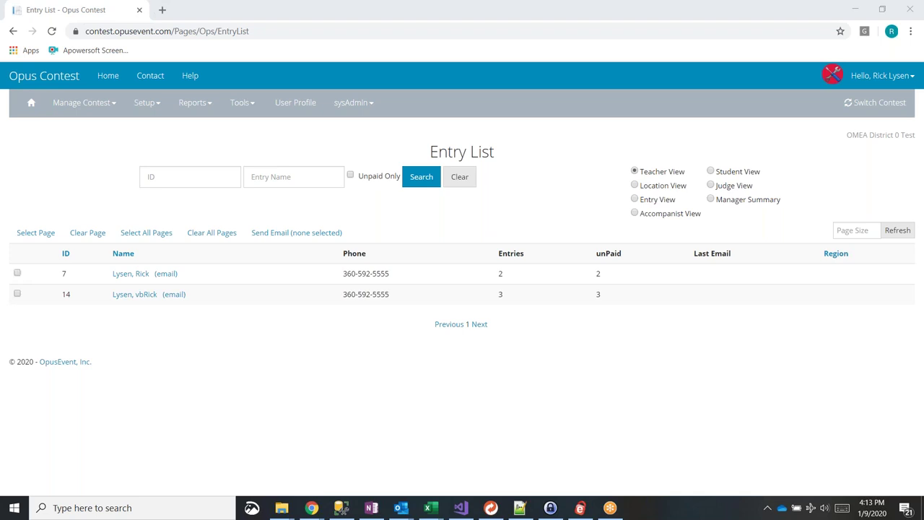
Step: Go to Setup > Contest Settings for the OMEA District 0 Test contest
{"action": "left_click", "coordinate": [266, 202]}
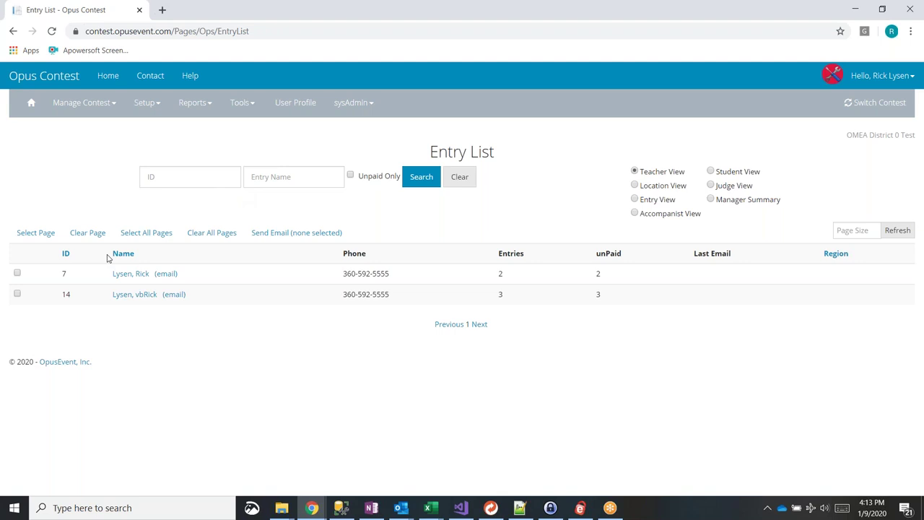
{"action": "left_click", "coordinate": [145, 106]}
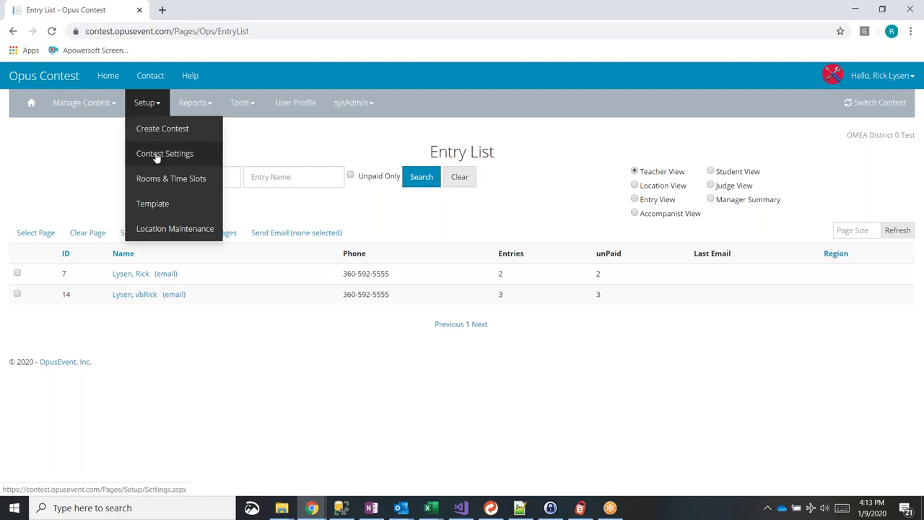
{"action": "left_click", "coordinate": [110, 131]}
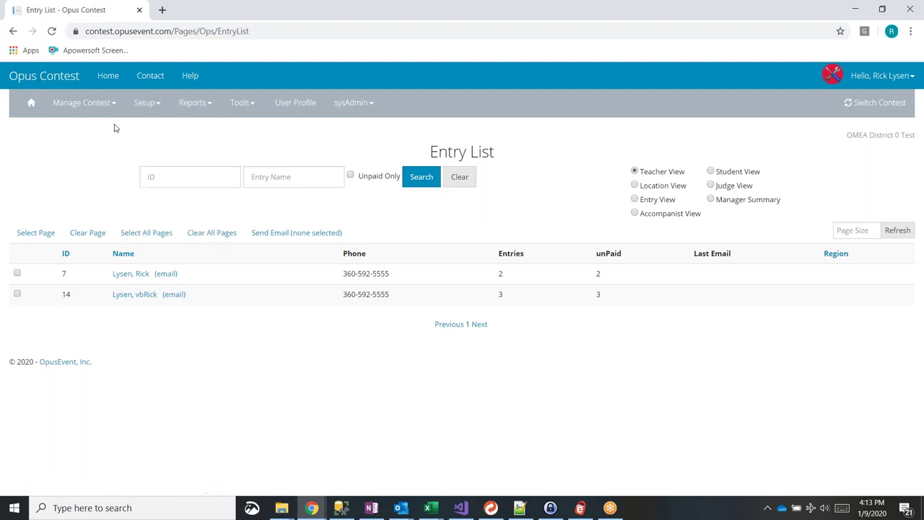
{"action": "left_click", "coordinate": [148, 109]}
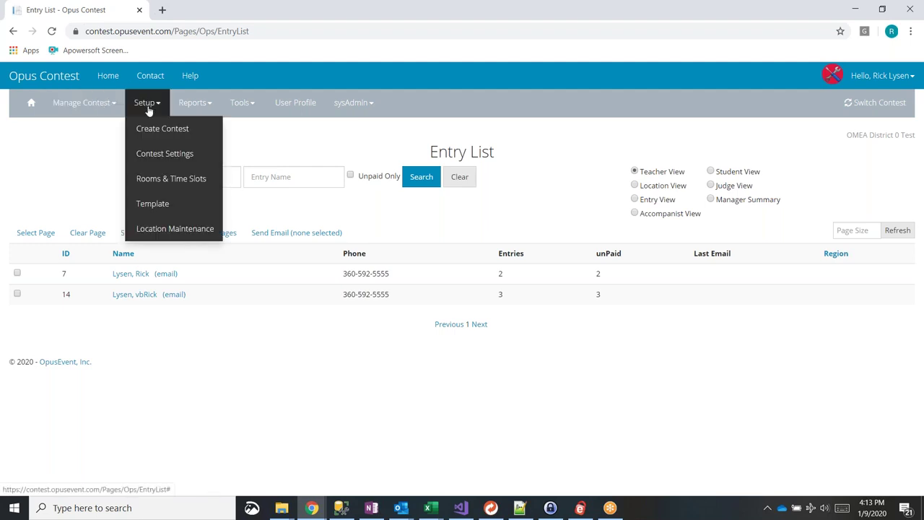
{"action": "left_click", "coordinate": [157, 155]}
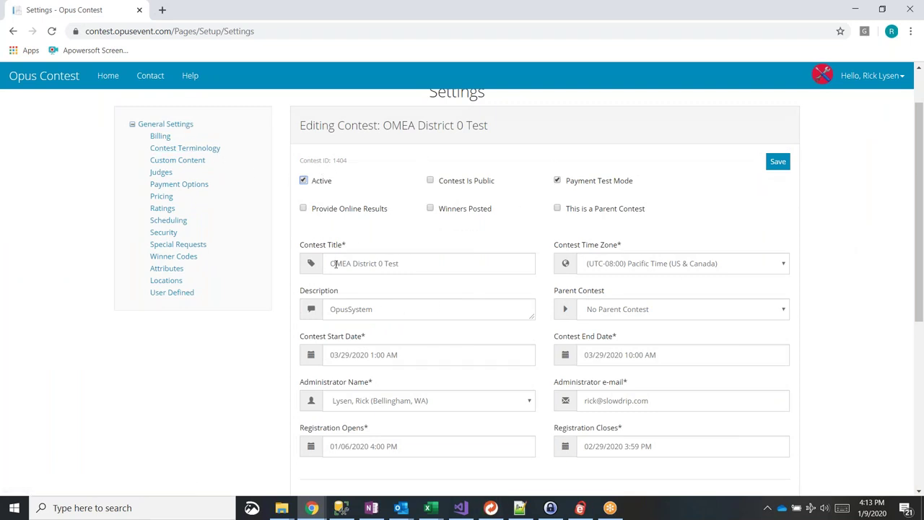
{"action": "left_click_drag", "start_coordinate": [330, 263], "coordinate": [465, 266]}
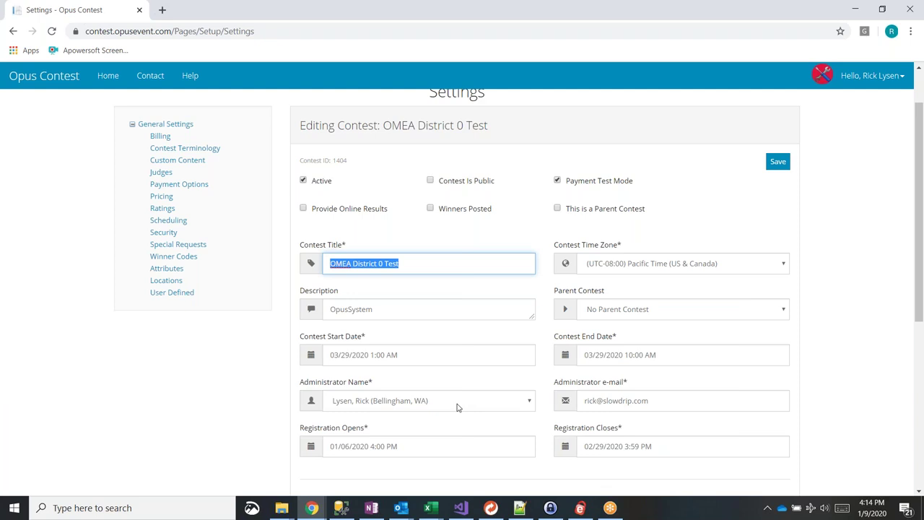
{"action": "left_click", "coordinate": [664, 405]}
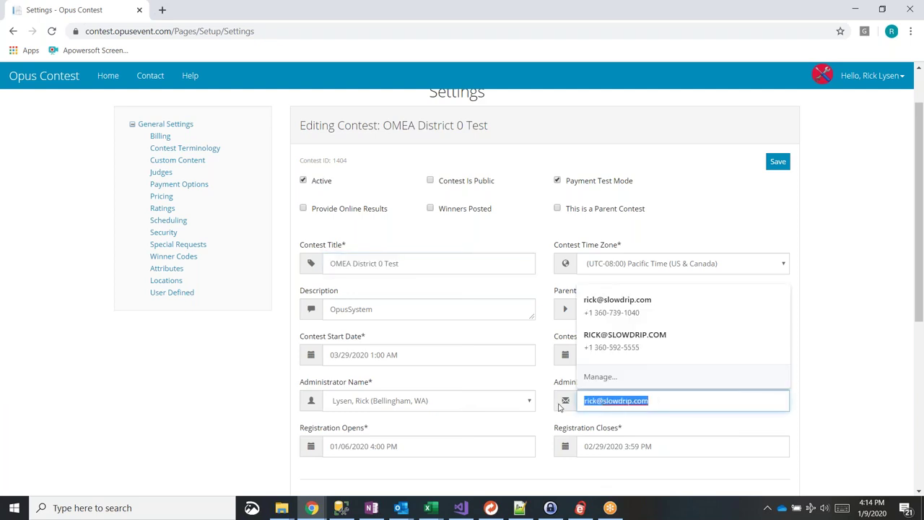
{"action": "left_click", "coordinate": [836, 397]}
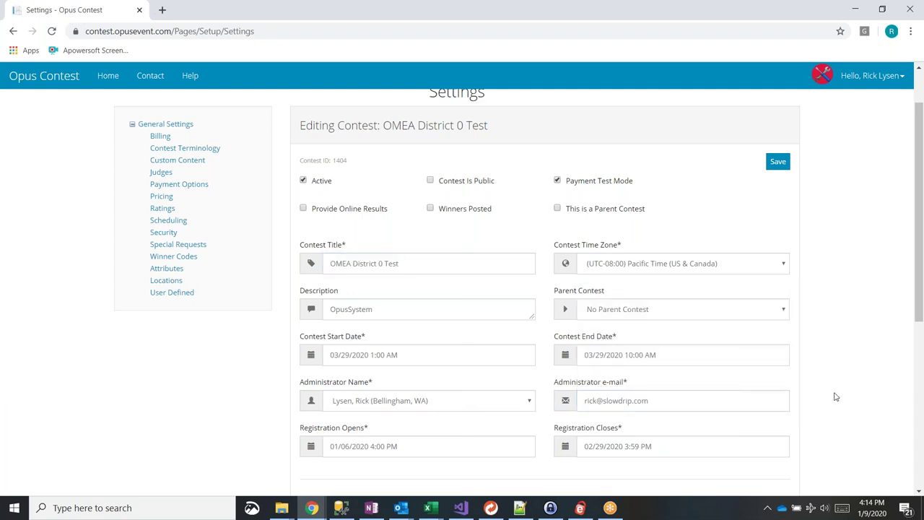
{"action": "scroll", "coordinate": [836, 398], "scroll_direction": "down", "scroll_amount": 1}
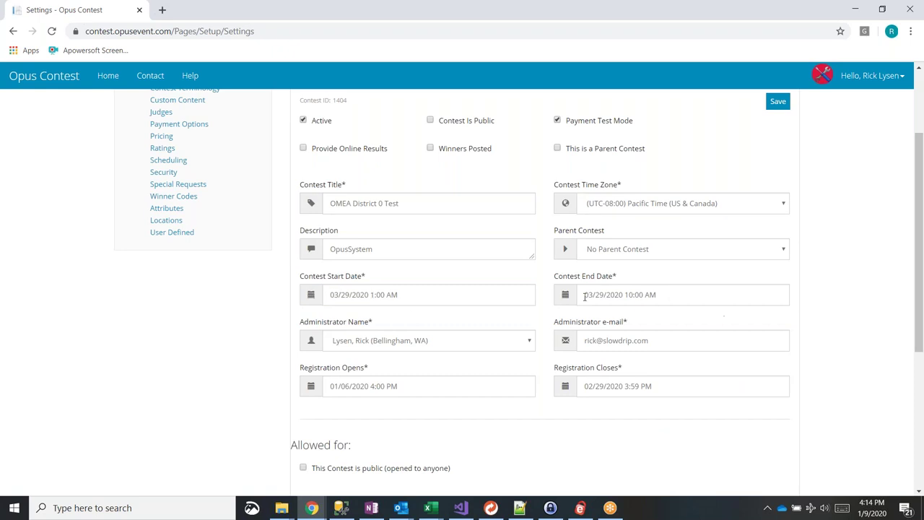
{"action": "left_click_drag", "start_coordinate": [431, 386], "coordinate": [302, 380]}
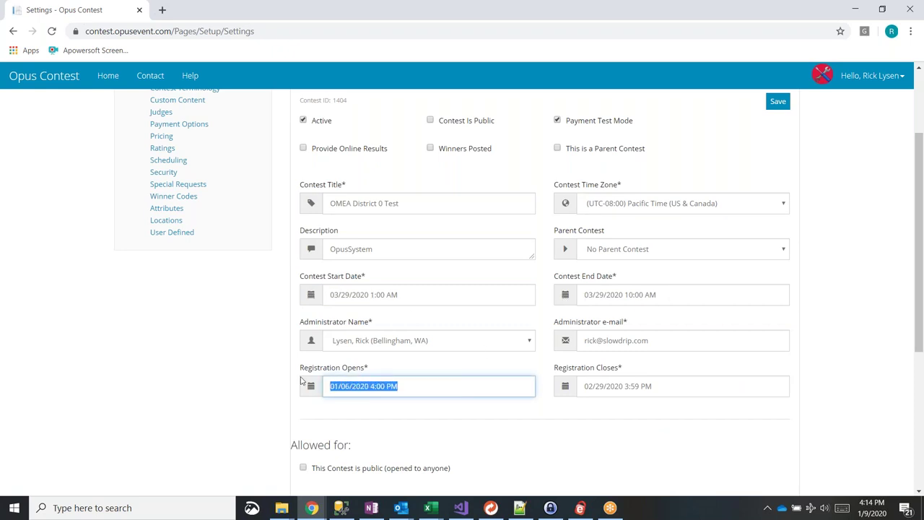
{"action": "left_click_drag", "start_coordinate": [650, 387], "coordinate": [556, 385]}
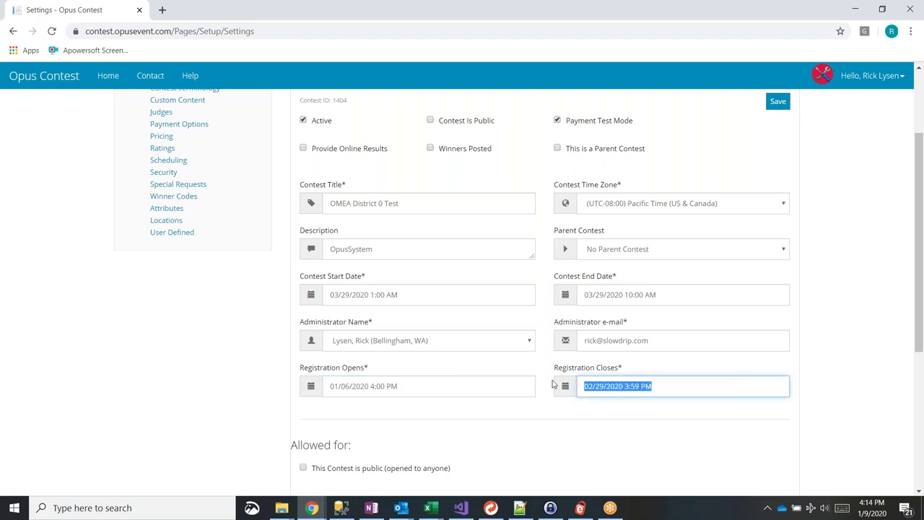
{"action": "scroll", "coordinate": [859, 382], "scroll_direction": "down", "scroll_amount": 4}
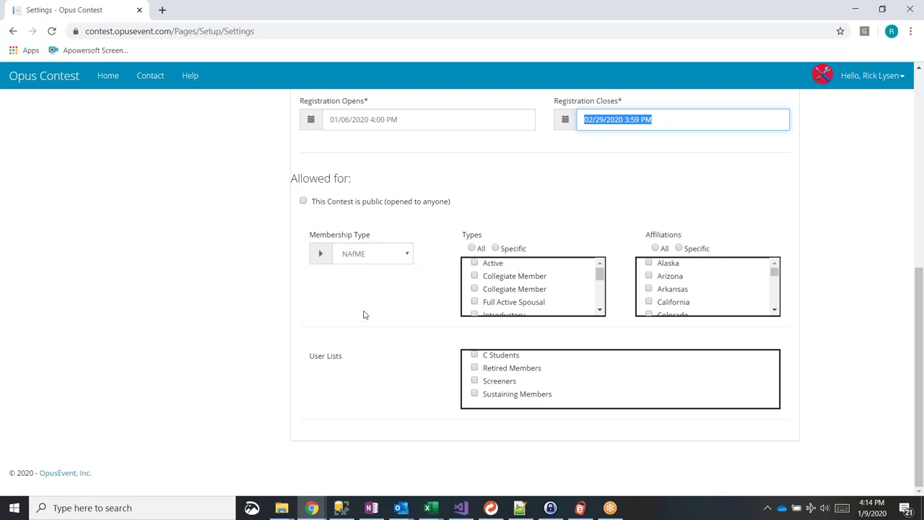
{"action": "key", "text": "alt+Tab"}
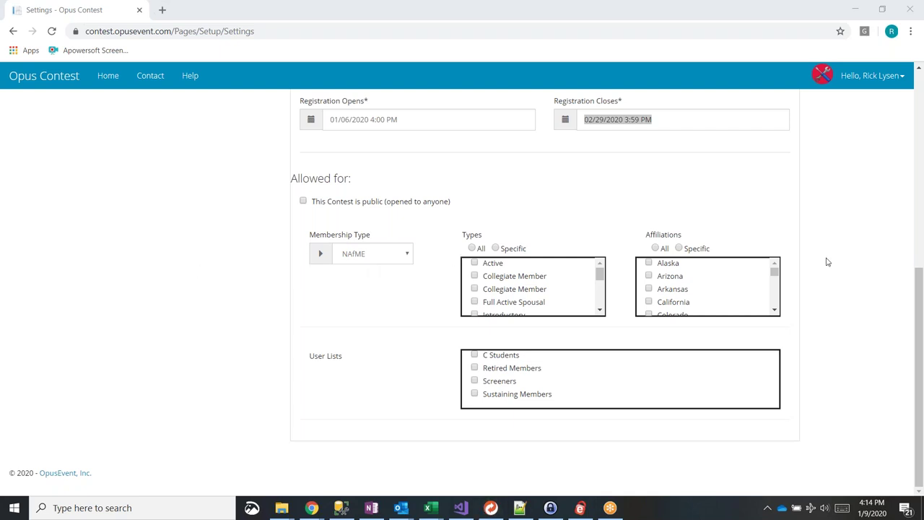
Step: Append 'ing' to the contest title so it reads 'OMEA District 0 Testing' and save
{"action": "scroll", "coordinate": [828, 262], "scroll_direction": "up", "scroll_amount": 5}
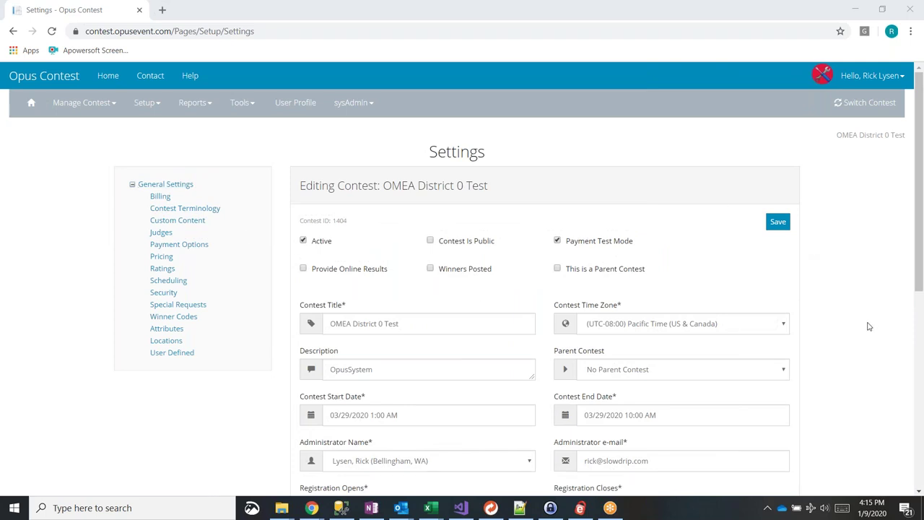
{"action": "scroll", "coordinate": [870, 326], "scroll_direction": "down", "scroll_amount": 1}
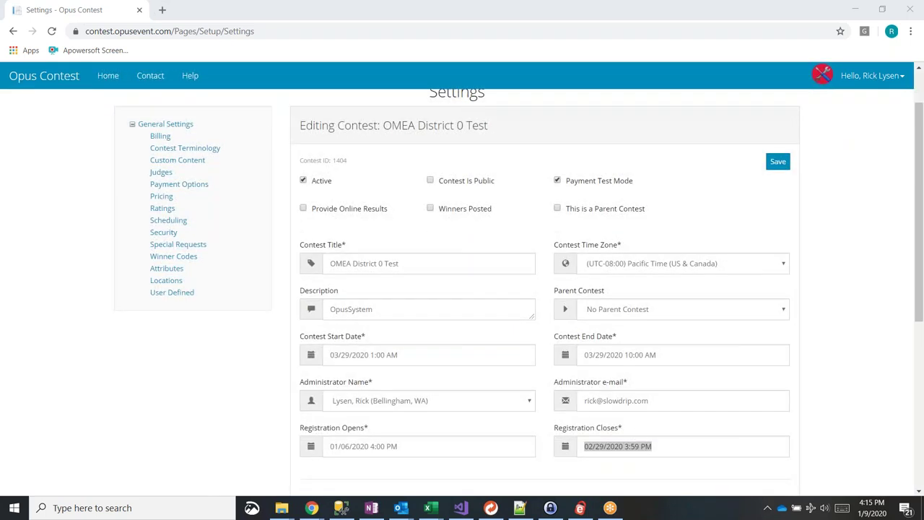
{"action": "left_click", "coordinate": [419, 265]}
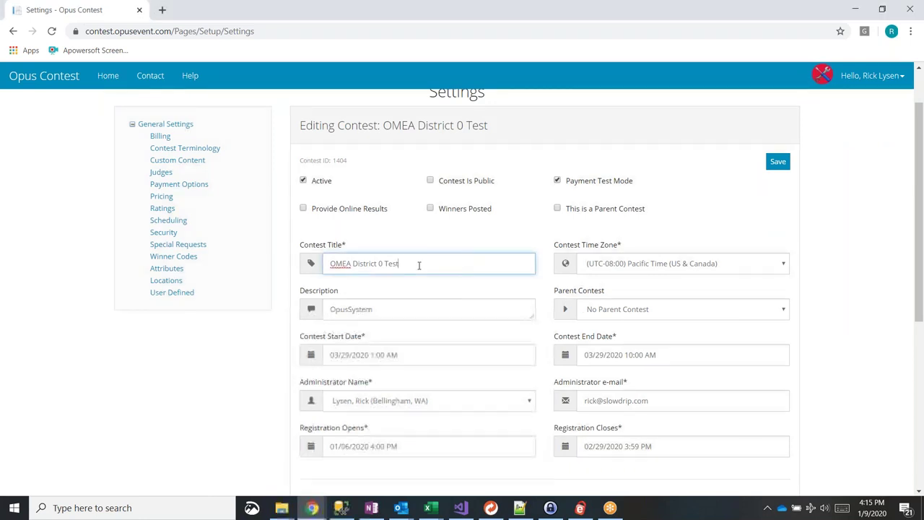
{"action": "type", "text": "ing"}
{"action": "left_click", "coordinate": [779, 162]}
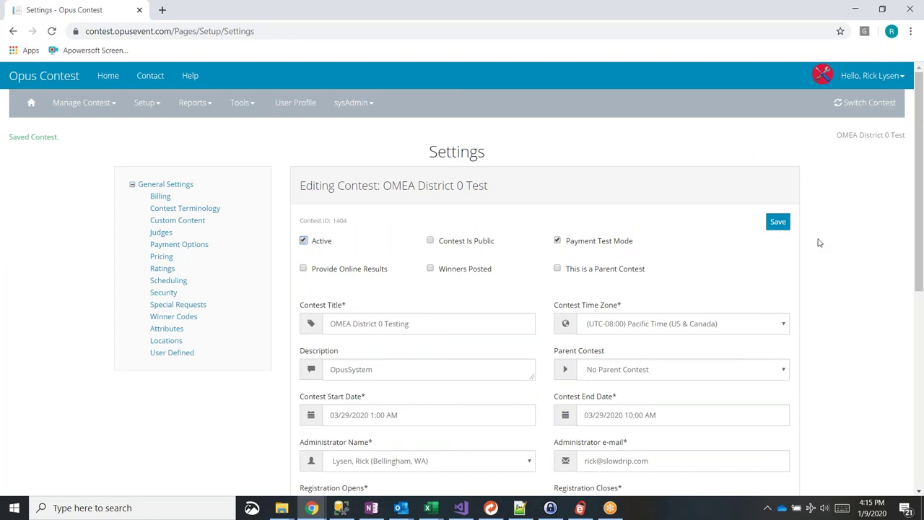
{"action": "left_click", "coordinate": [171, 187]}
Step: Open Contest Terminology and review the Type, Category, Instrument and Teacher title values
{"action": "left_click", "coordinate": [160, 197]}
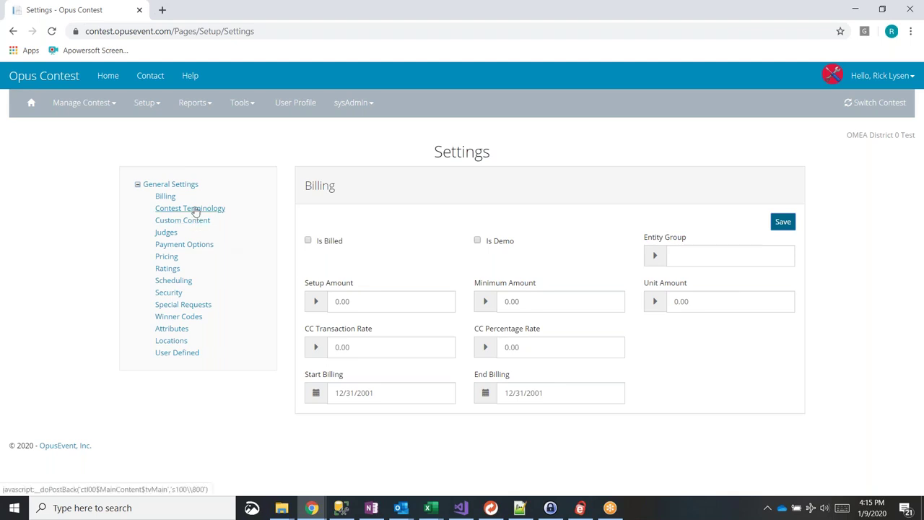
{"action": "left_click", "coordinate": [193, 210]}
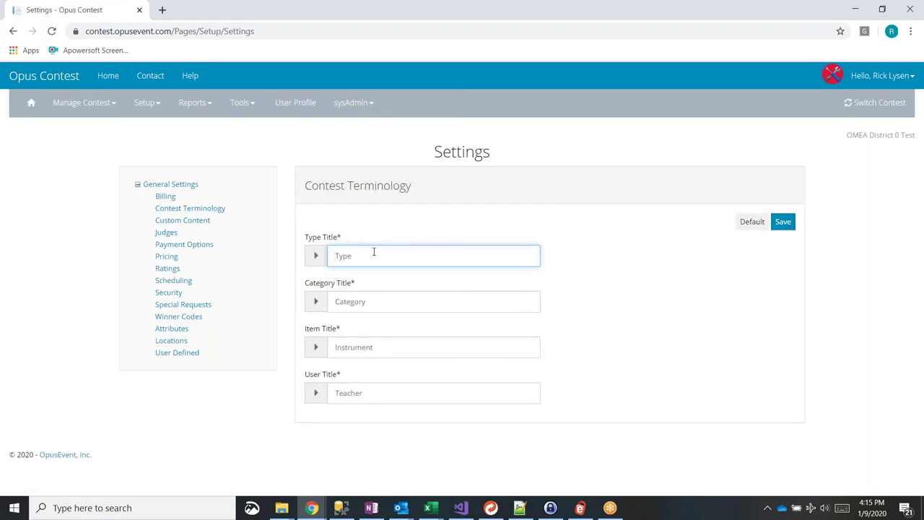
{"action": "left_click_drag", "start_coordinate": [371, 252], "coordinate": [305, 256]}
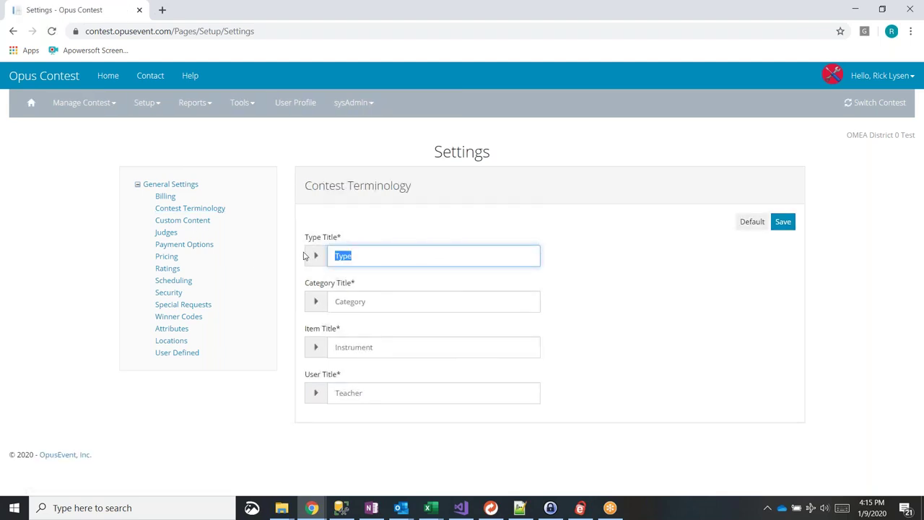
{"action": "left_click", "coordinate": [362, 256]}
{"action": "left_click", "coordinate": [323, 285]}
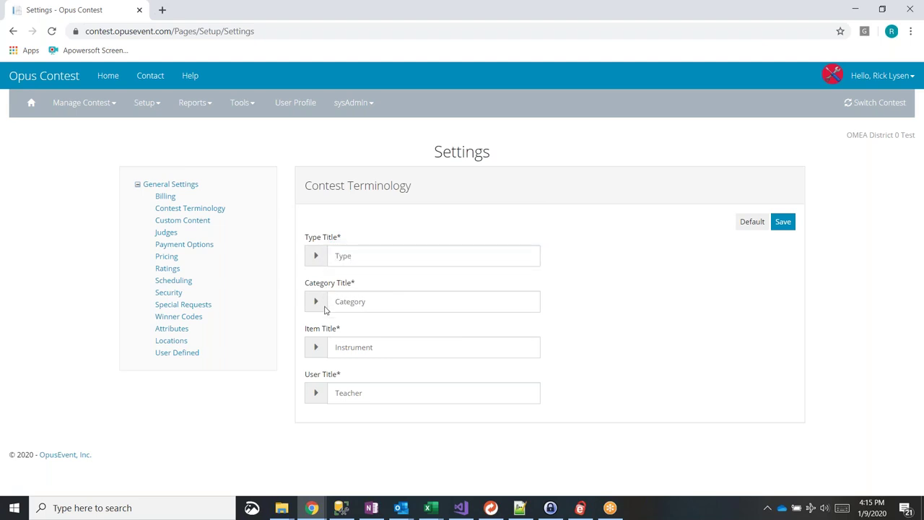
{"action": "double_click", "coordinate": [313, 376]}
{"action": "left_click", "coordinate": [381, 381]}
{"action": "double_click", "coordinate": [353, 394]}
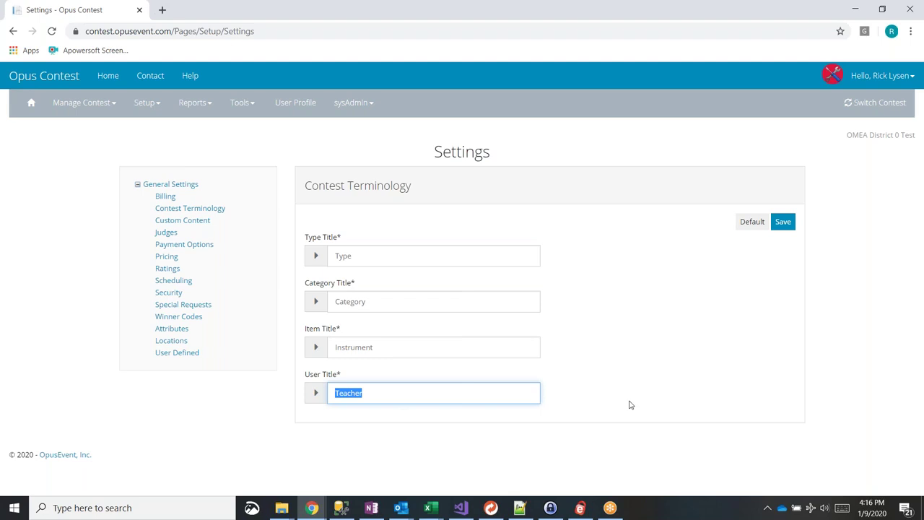
{"action": "left_click", "coordinate": [611, 396]}
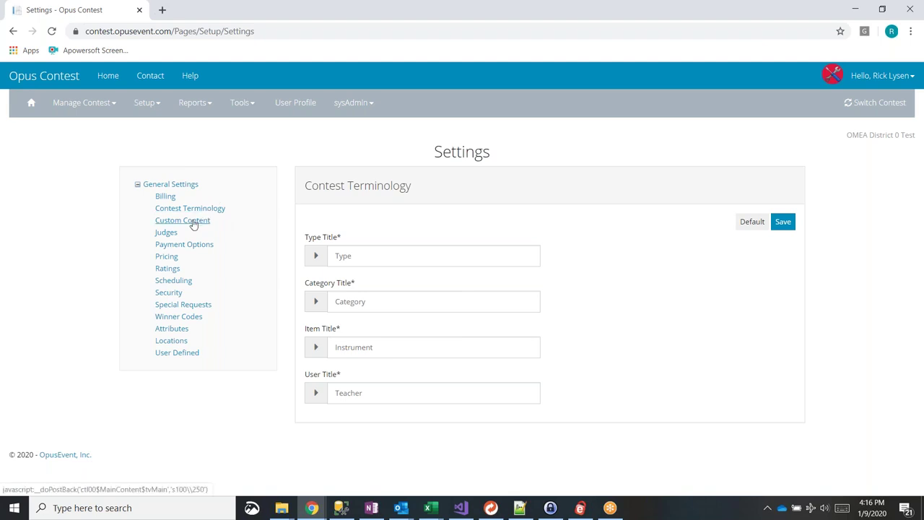
Step: Set the Contest Home Footer custom content to 'This is info specific to this event' and save
{"action": "left_click", "coordinate": [193, 225]}
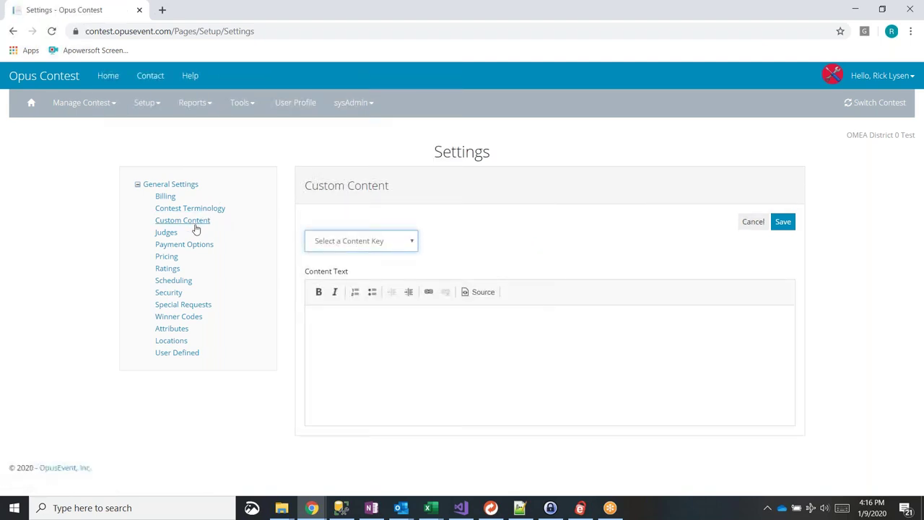
{"action": "left_click", "coordinate": [412, 243]}
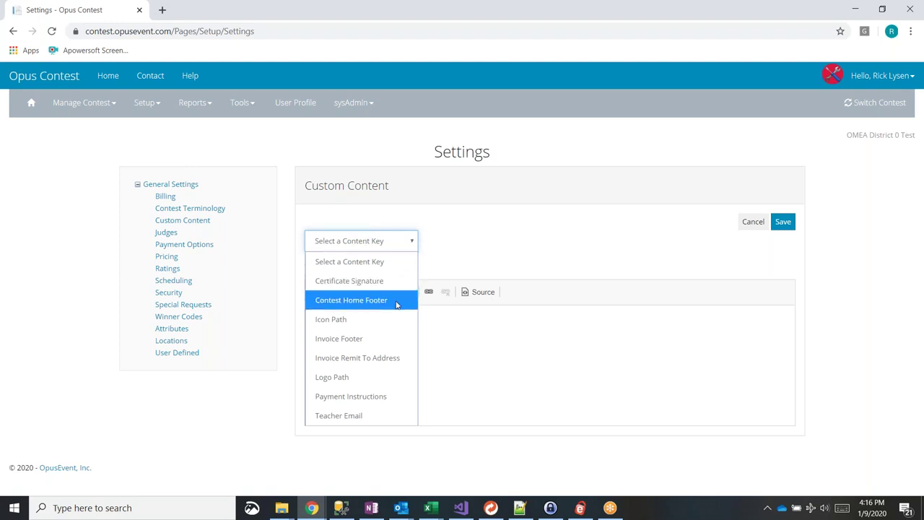
{"action": "left_click", "coordinate": [396, 302]}
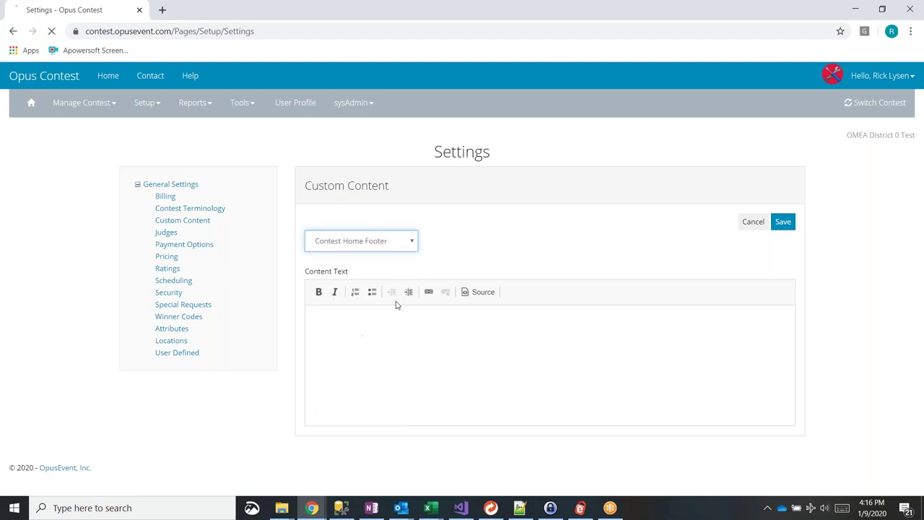
{"action": "type", "text": "This is info specific to this event"}
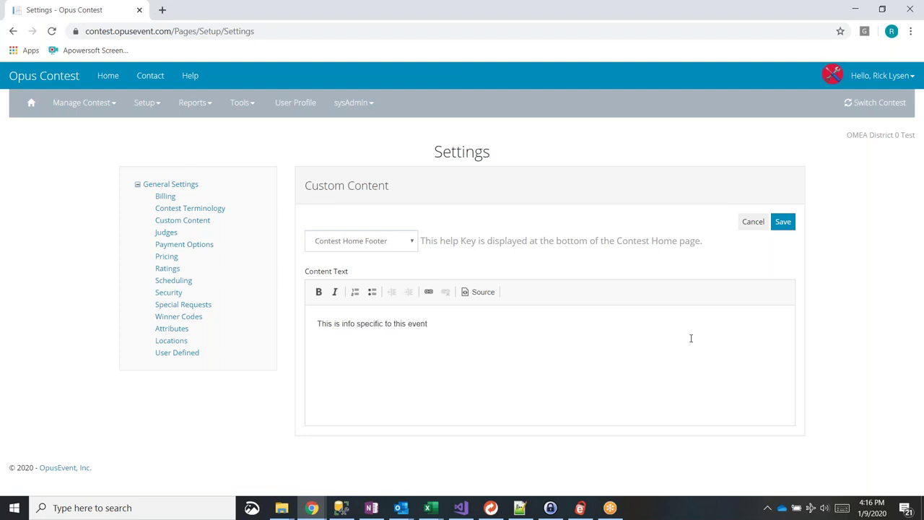
{"action": "left_click", "coordinate": [781, 223]}
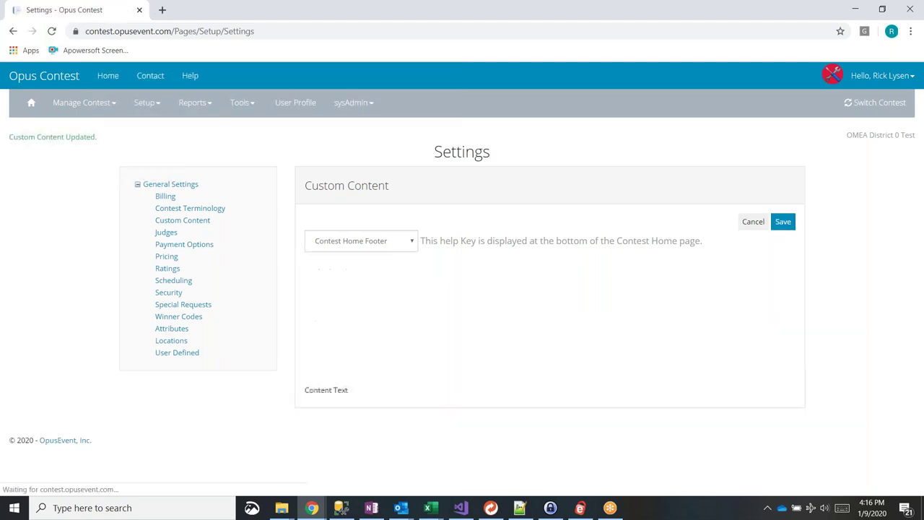
{"action": "left_click", "coordinate": [31, 104]}
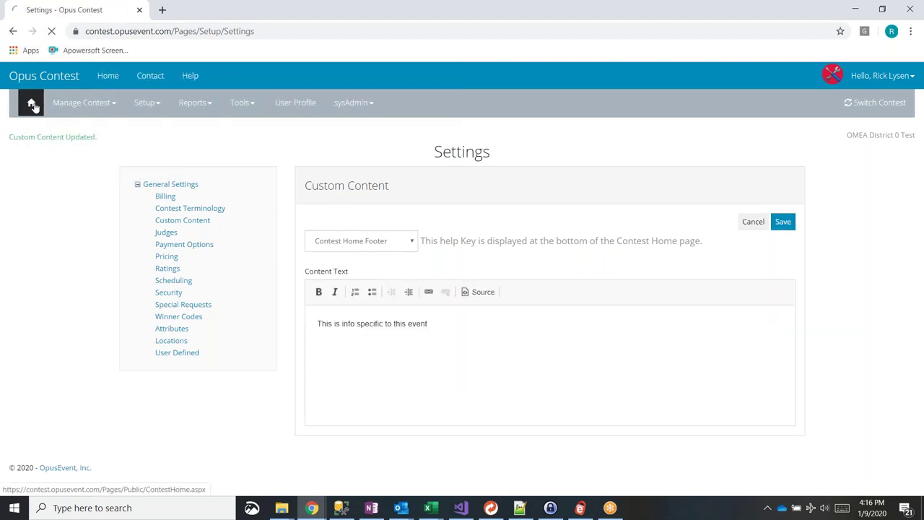
Step: Check the footer text 'This is info specific to this event' on the home page, then return to Contest Settings
{"action": "left_click_drag", "start_coordinate": [123, 431], "coordinate": [6, 431]}
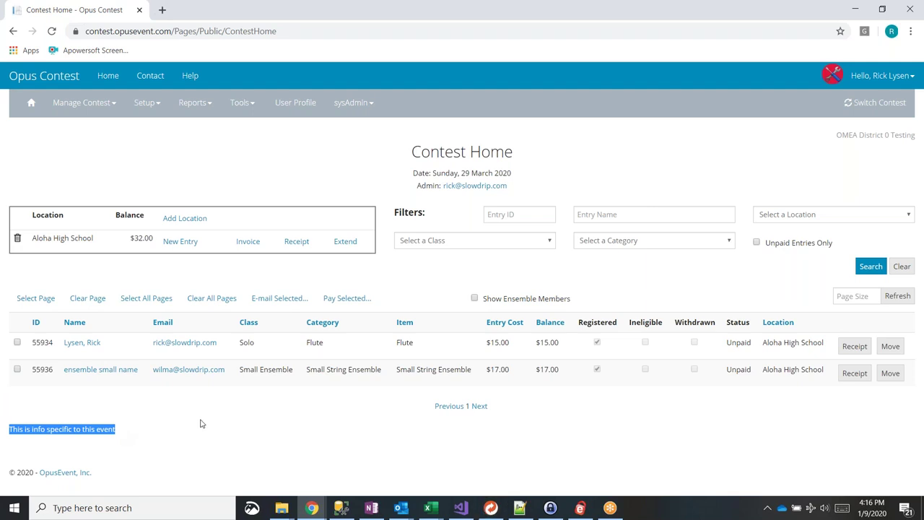
{"action": "left_click", "coordinate": [140, 103]}
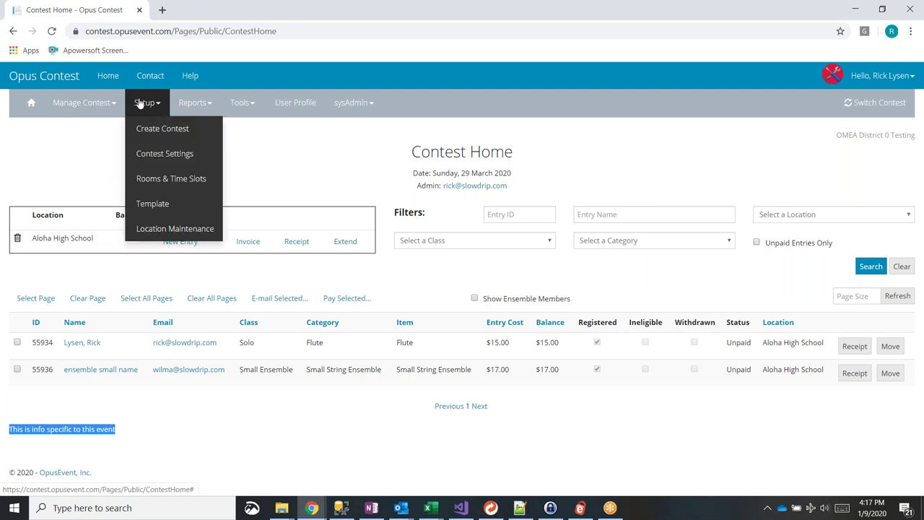
{"action": "left_click", "coordinate": [164, 152]}
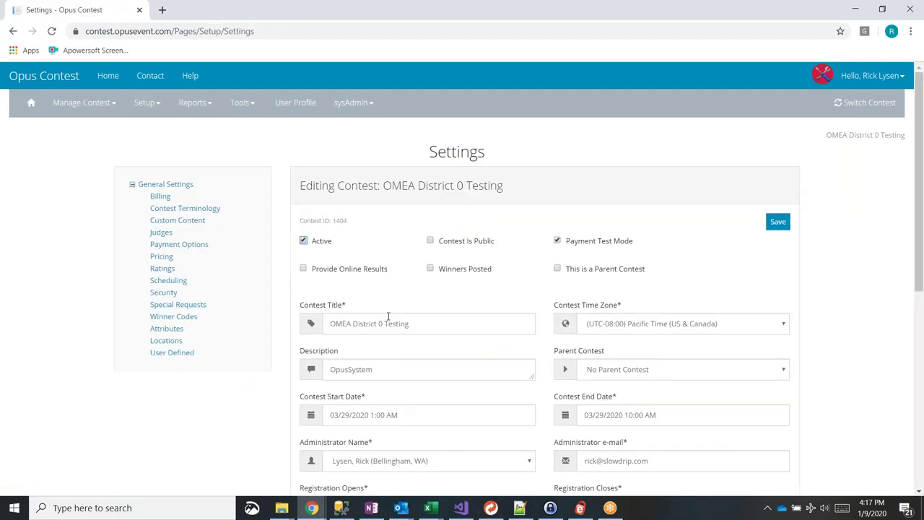
Step: Set the Payment Instructions custom content to 'If you pay via PO you need to...' and save
{"action": "left_click", "coordinate": [178, 221]}
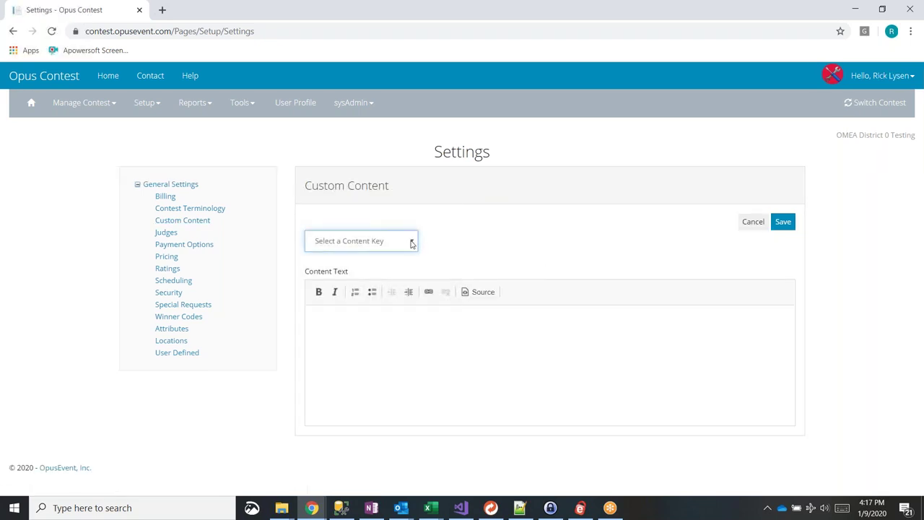
{"action": "left_click", "coordinate": [410, 241]}
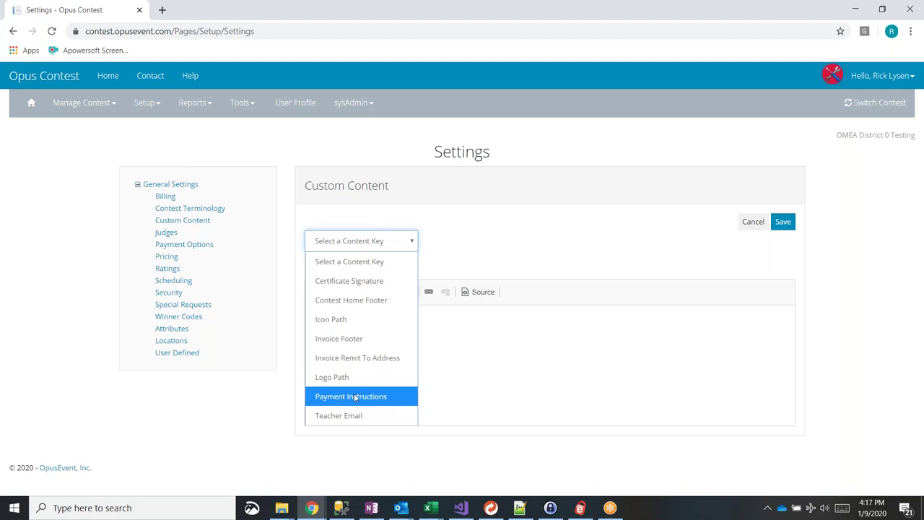
{"action": "left_click", "coordinate": [355, 397]}
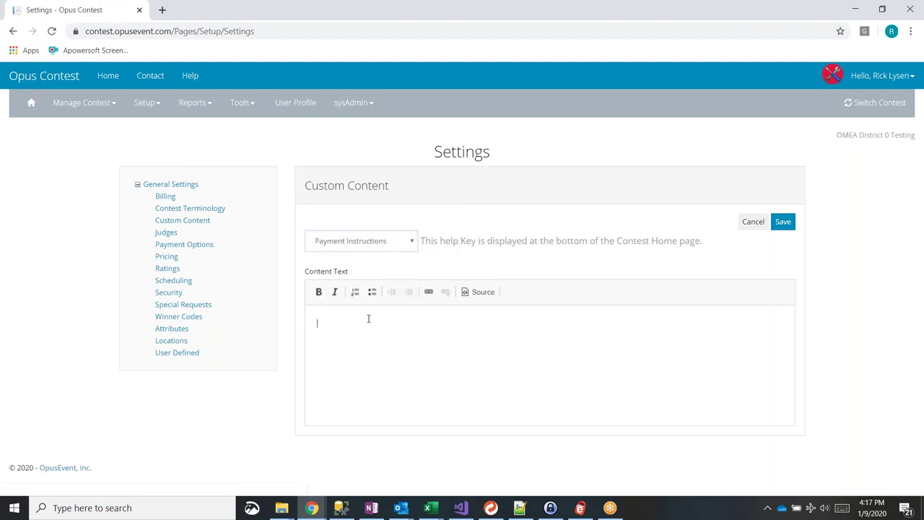
{"action": "type", "text": "If you pay via PO you need to..."}
{"action": "left_click", "coordinate": [784, 222]}
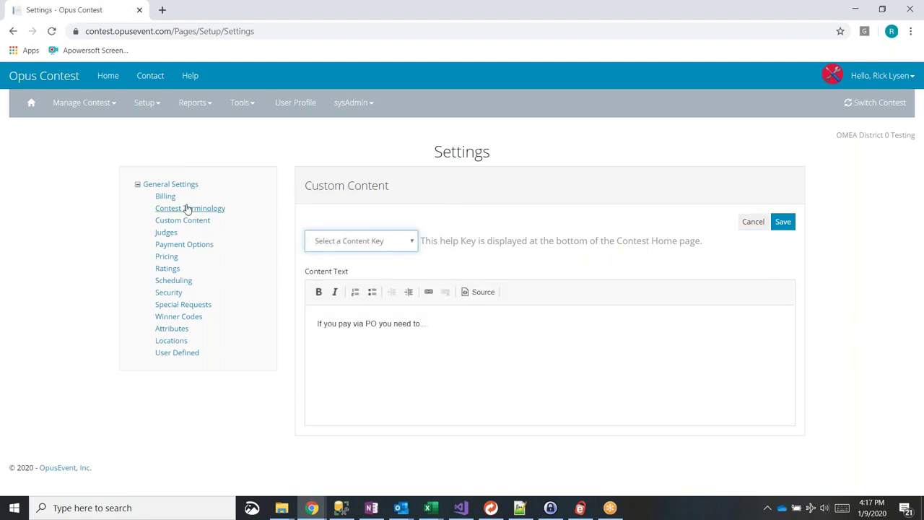
Step: Start a new judge entry with a name and a saved contact's email and phone
{"action": "left_click", "coordinate": [167, 232]}
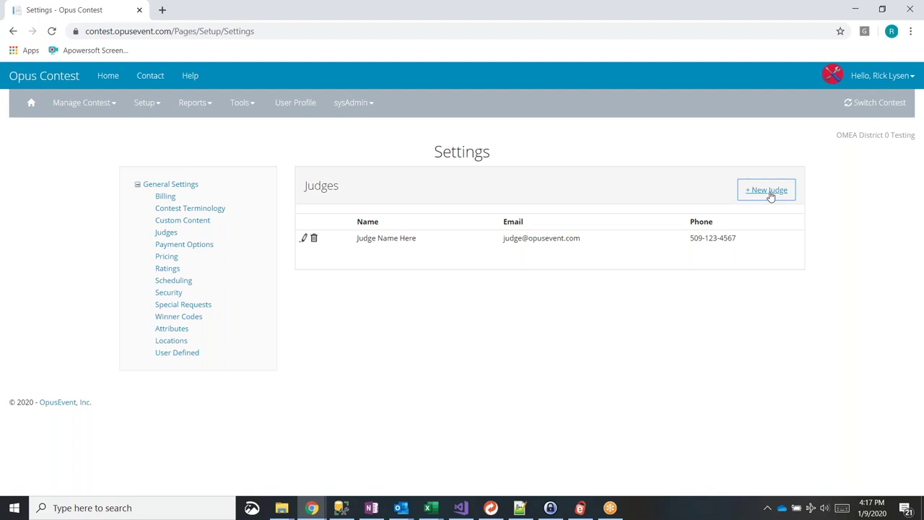
{"action": "left_click", "coordinate": [767, 190]}
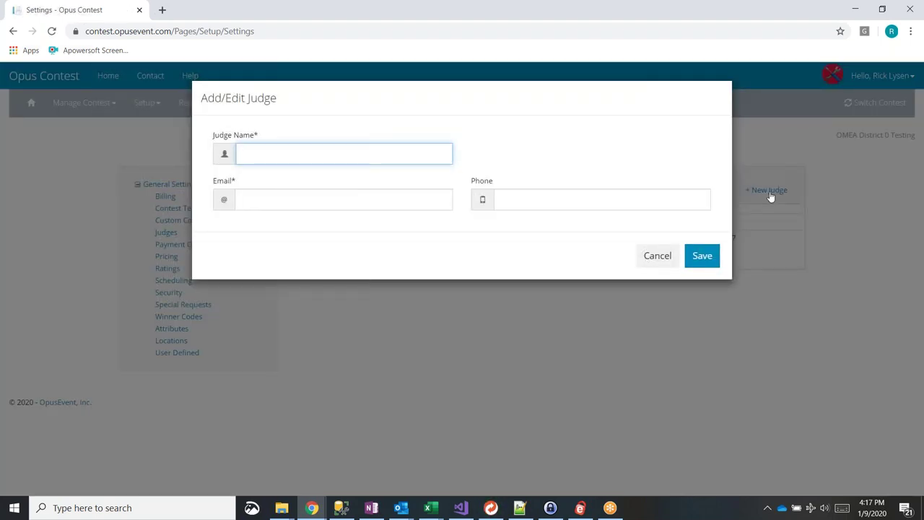
{"action": "type", "text": "Rick the Judge"}
{"action": "key", "text": "Tab"}
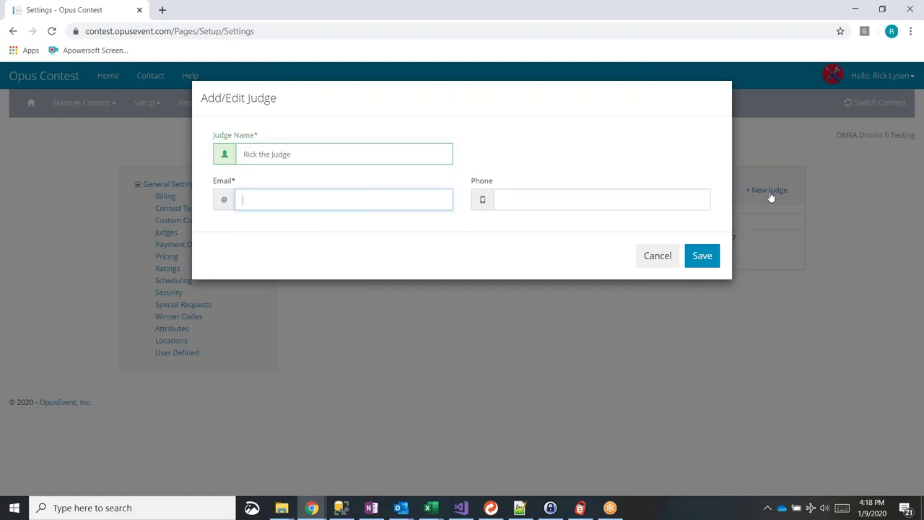
{"action": "type", "text": "r"}
{"action": "key", "text": "Down"}
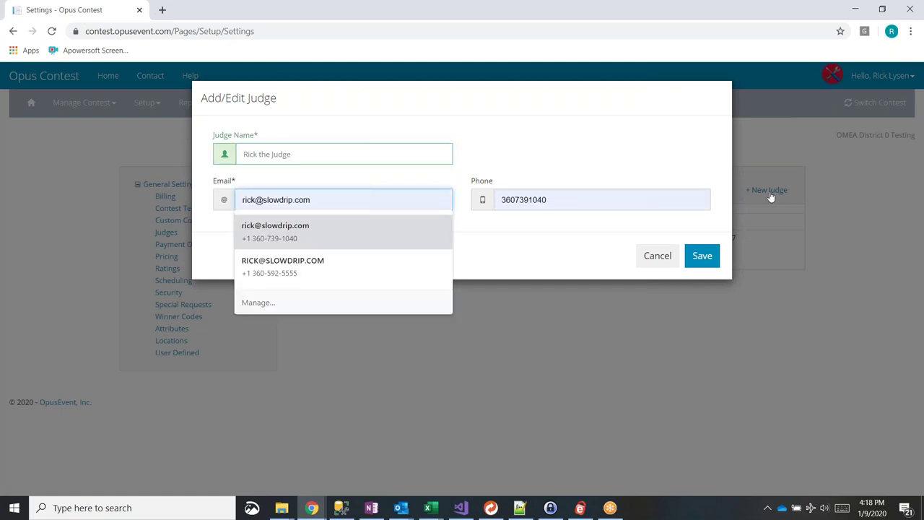
{"action": "key", "text": "Return"}
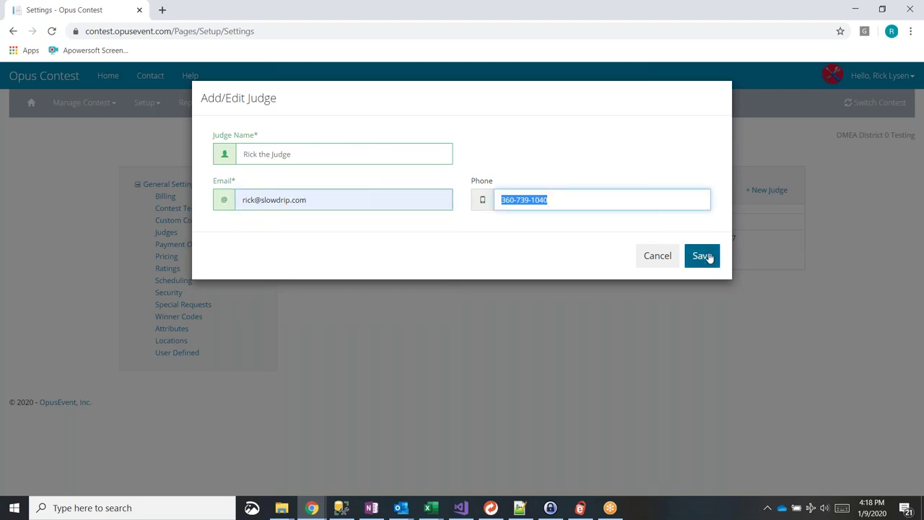
Step: Save the new judge, then delete the second judge and confirm
{"action": "left_click", "coordinate": [707, 256]}
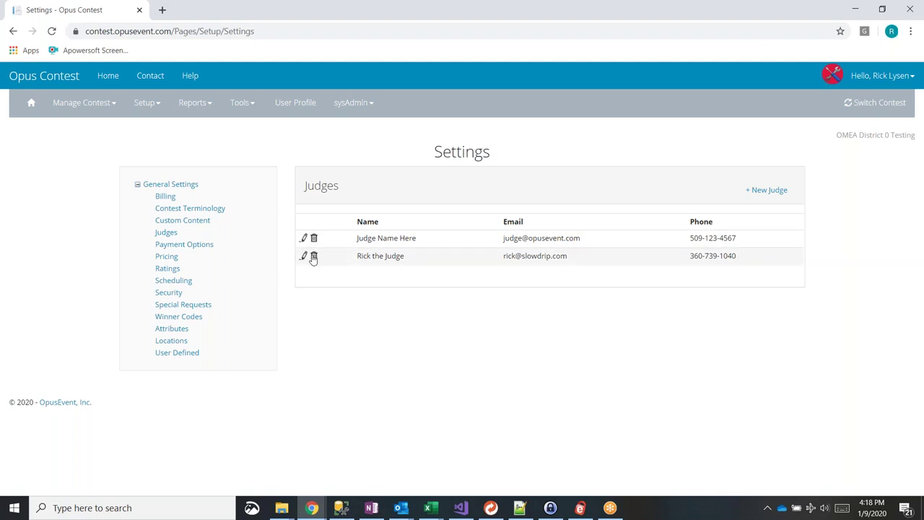
{"action": "left_click", "coordinate": [315, 257]}
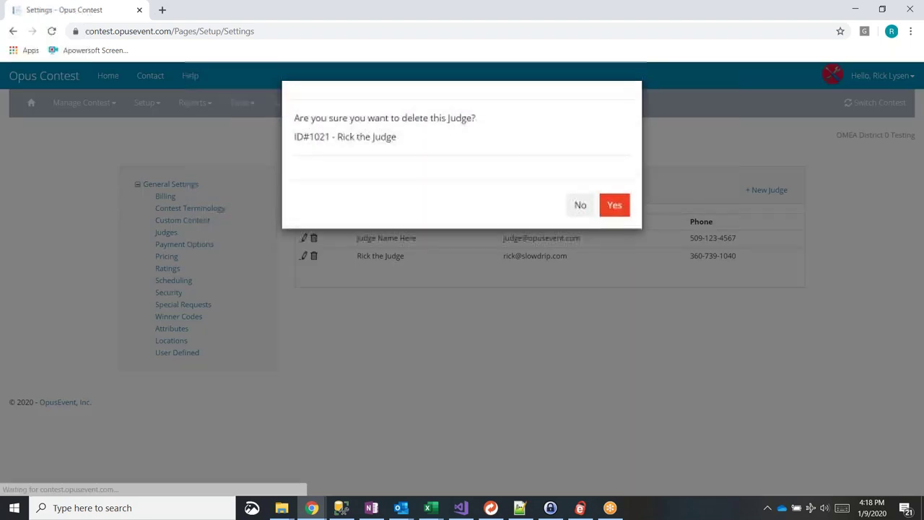
{"action": "left_click", "coordinate": [615, 205]}
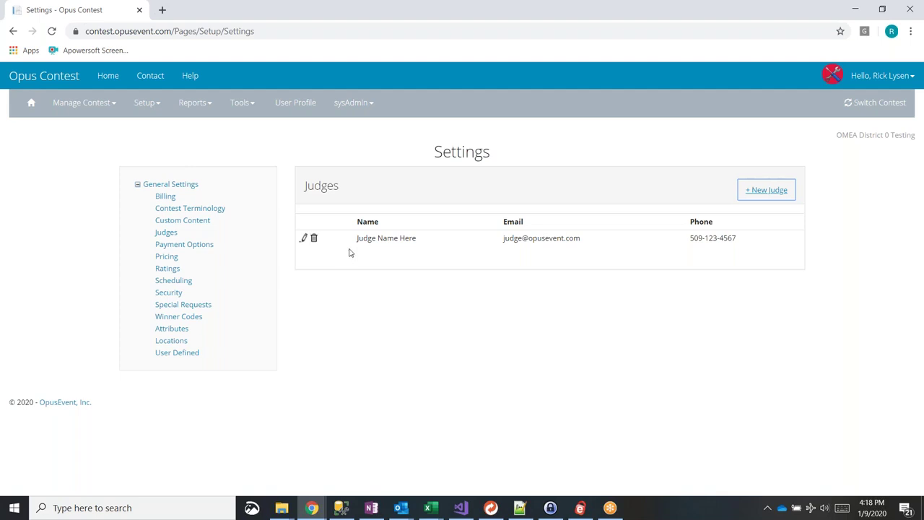
Step: In Payment Options, make Purchase Order, Check and Scholarship available to users and admins
{"action": "left_click", "coordinate": [201, 246]}
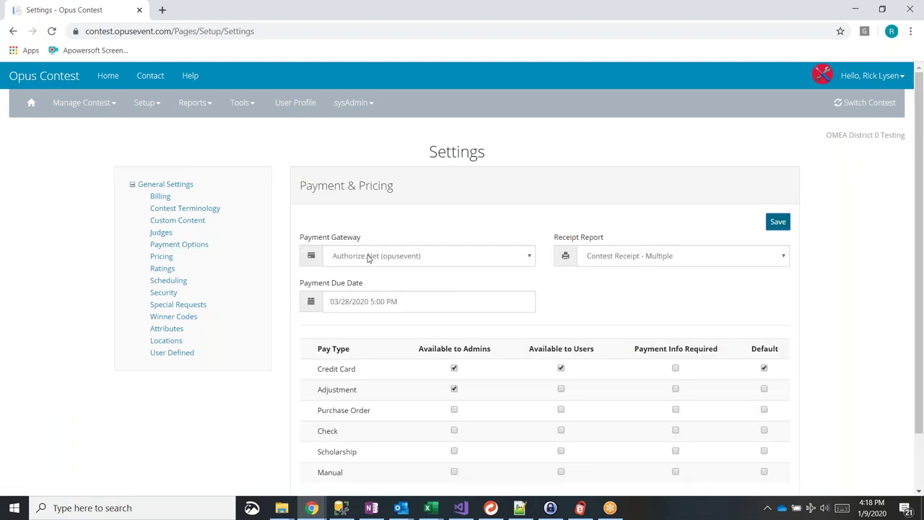
{"action": "scroll", "coordinate": [392, 255], "scroll_direction": "down", "scroll_amount": 1}
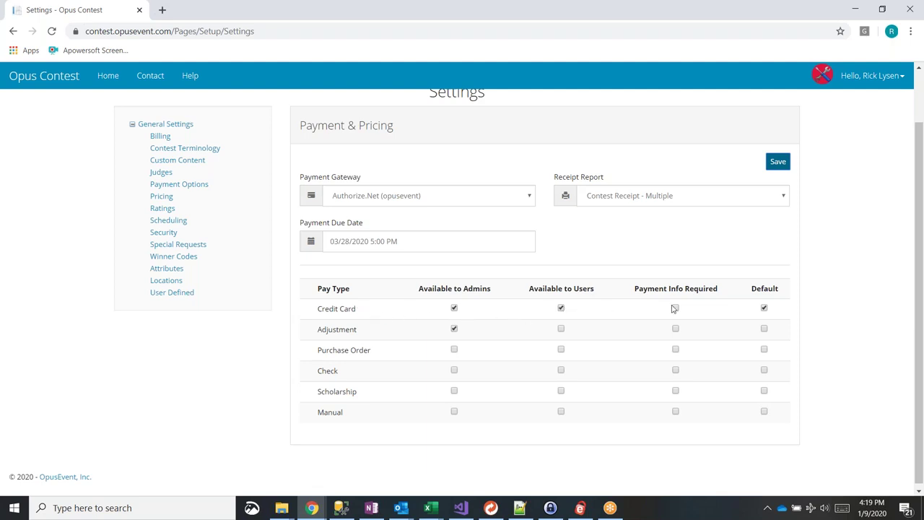
{"action": "left_click", "coordinate": [561, 350]}
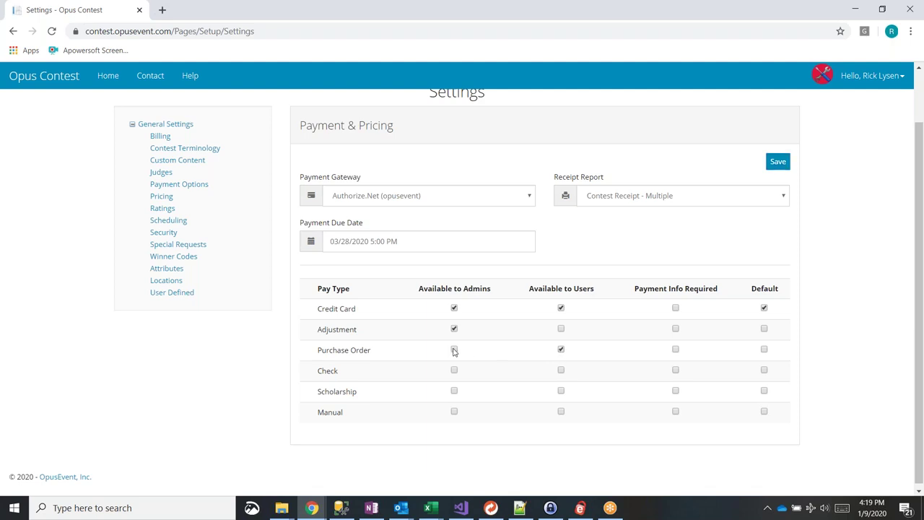
{"action": "left_click", "coordinate": [561, 370]}
{"action": "left_click", "coordinate": [454, 371]}
{"action": "left_click", "coordinate": [454, 392]}
Step: Turn Purchase Order, Check and Scholarship availability back off and save the payment settings
{"action": "double_click", "coordinate": [370, 351]}
{"action": "left_click_drag", "start_coordinate": [337, 352], "coordinate": [318, 354]}
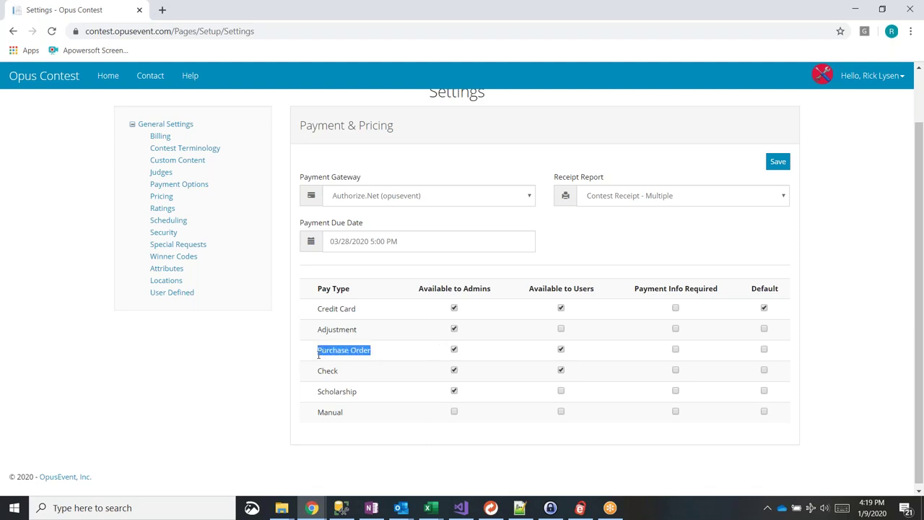
{"action": "double_click", "coordinate": [328, 371]}
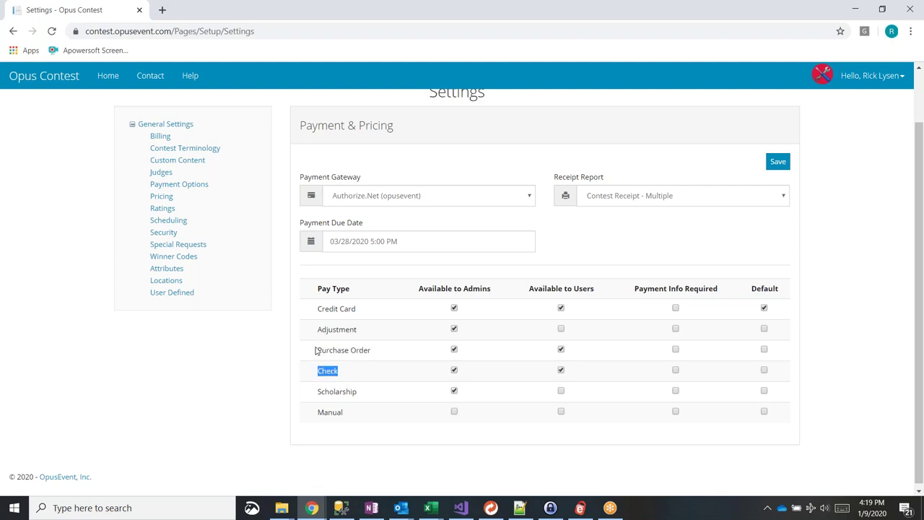
{"action": "left_click", "coordinate": [562, 351]}
{"action": "left_click", "coordinate": [561, 371]}
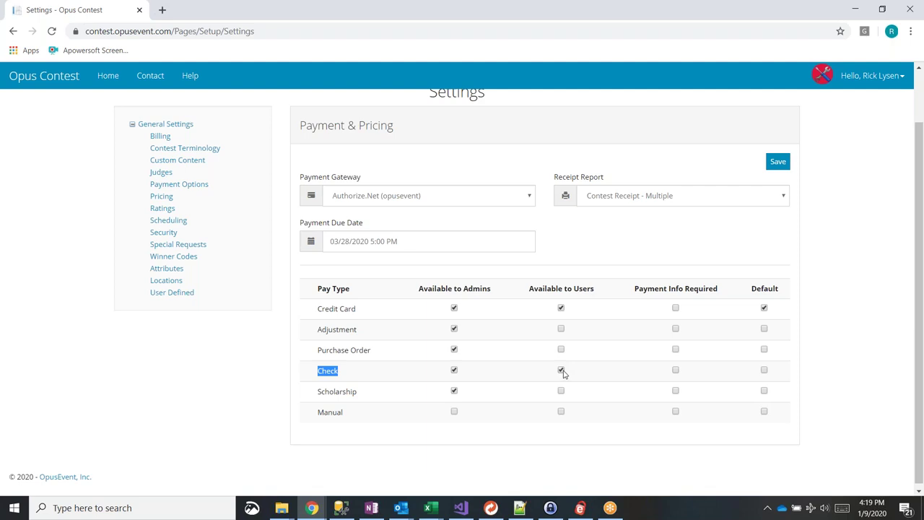
{"action": "left_click", "coordinate": [455, 391]}
{"action": "left_click", "coordinate": [455, 370]}
{"action": "left_click", "coordinate": [455, 350]}
{"action": "left_click", "coordinate": [778, 161]}
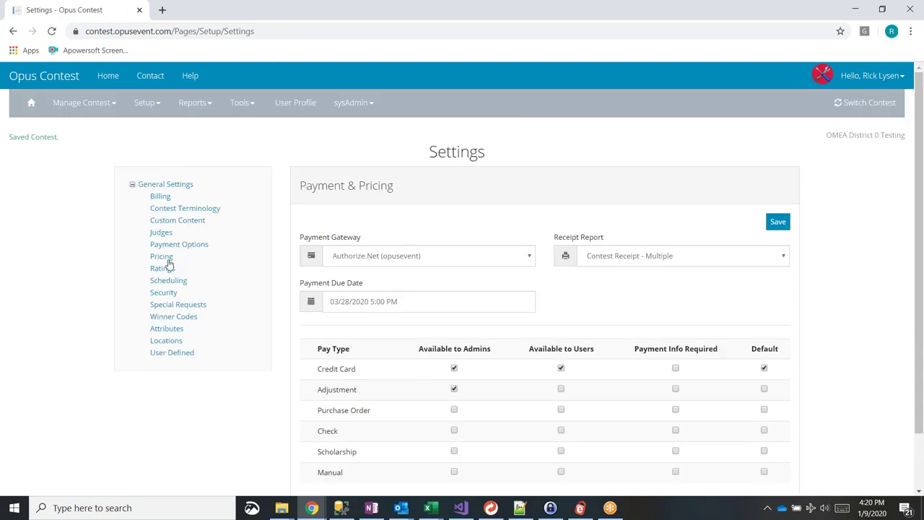
Step: Set Cost Per Ensemble Member to 5.00 and Cost Per Entry Maximum to 40.00, keeping no pricing override
{"action": "left_click", "coordinate": [162, 257]}
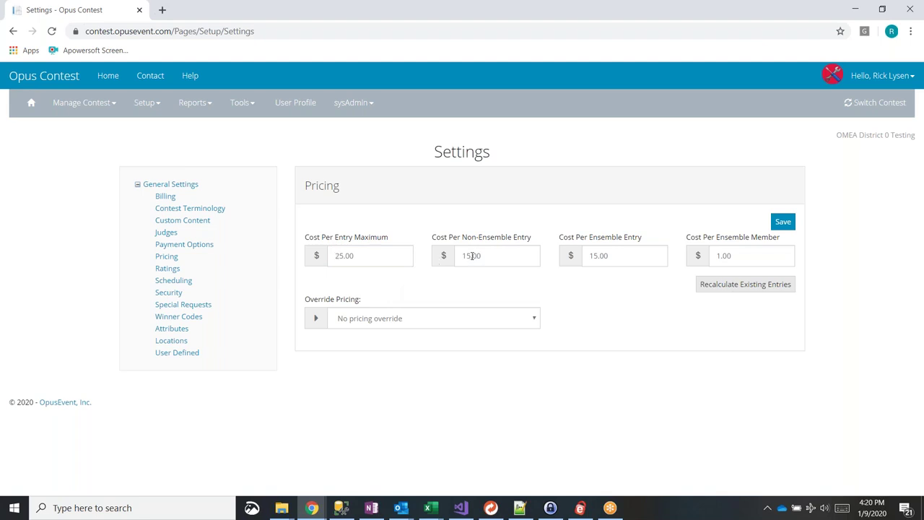
{"action": "left_click_drag", "start_coordinate": [498, 256], "coordinate": [449, 256]}
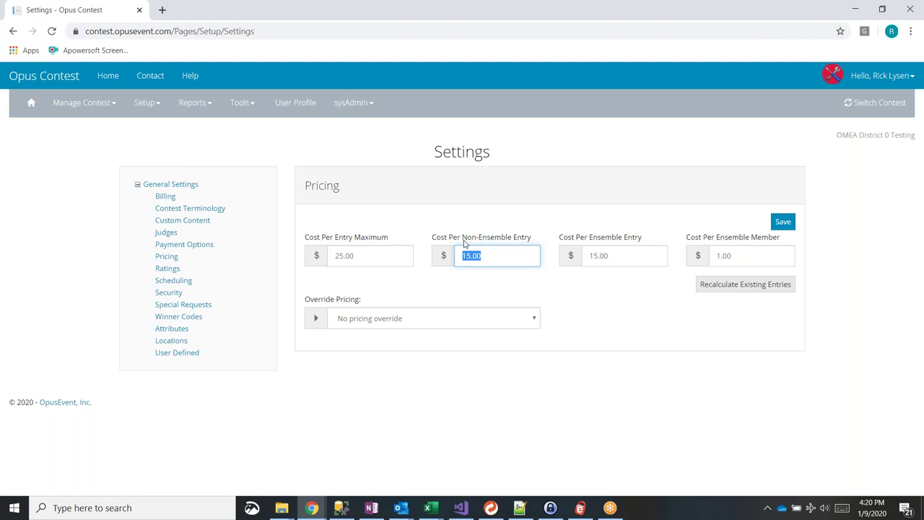
{"action": "left_click_drag", "start_coordinate": [644, 257], "coordinate": [564, 257]}
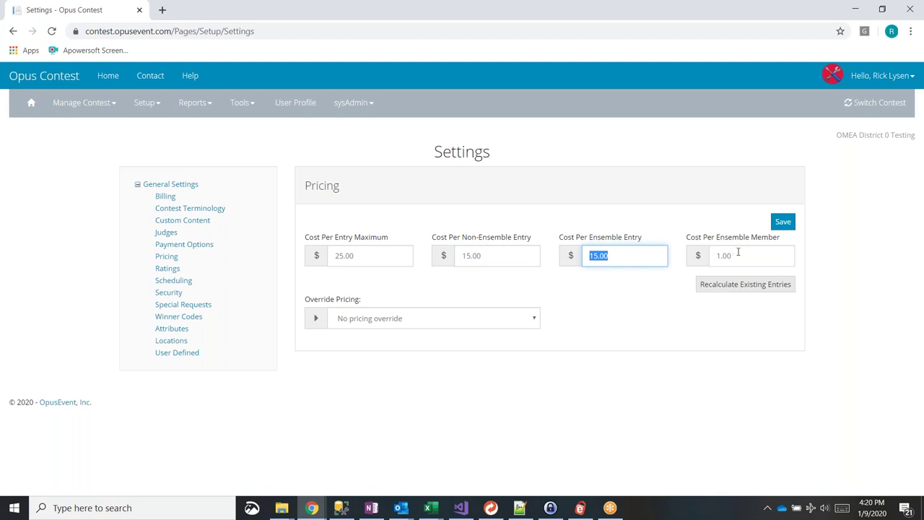
{"action": "left_click_drag", "start_coordinate": [738, 255], "coordinate": [716, 256]}
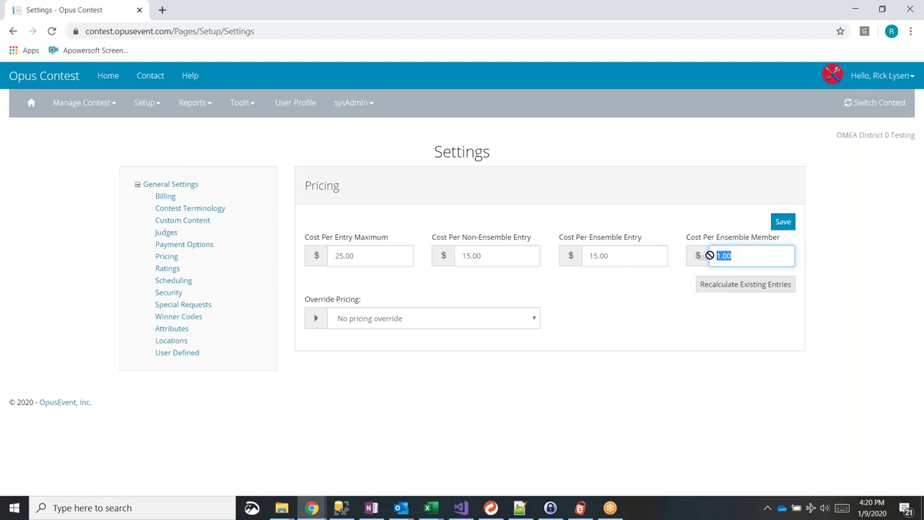
{"action": "type", "text": "5.00"}
{"action": "left_click_drag", "start_coordinate": [359, 255], "coordinate": [327, 258]}
{"action": "type", "text": "40"}
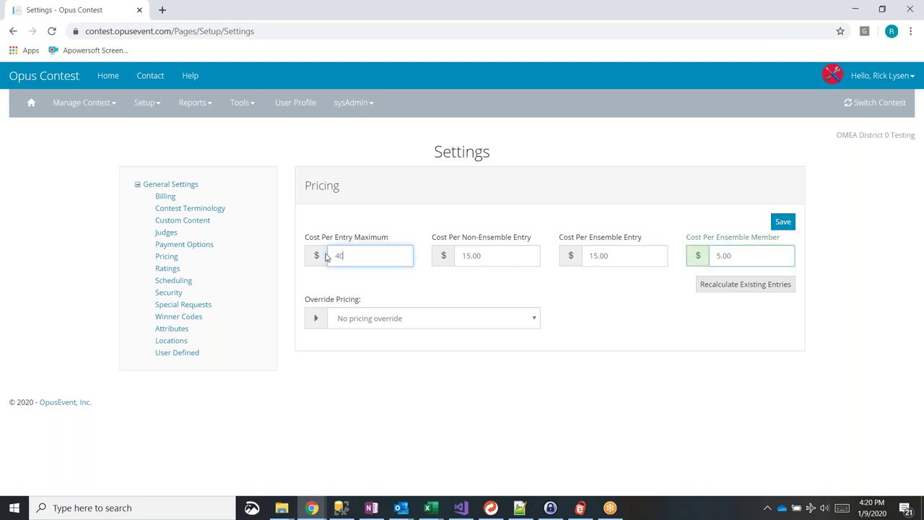
{"action": "type", "text": ".00"}
{"action": "left_click", "coordinate": [535, 318]}
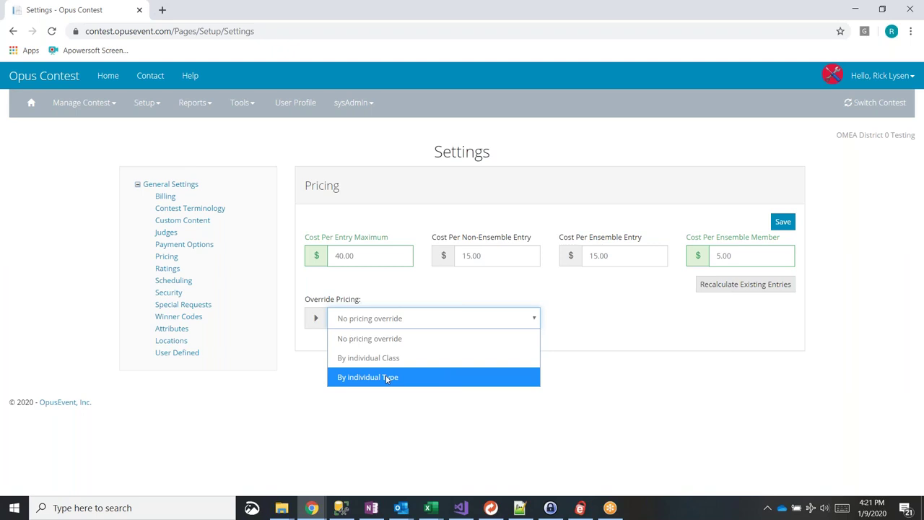
{"action": "left_click", "coordinate": [366, 320]}
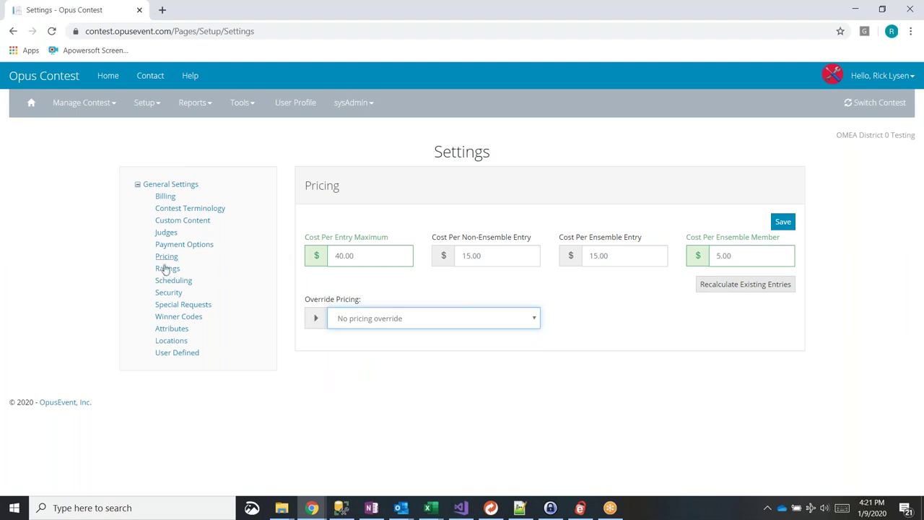
Step: Review the Ratings list and open the I+ rating editor, then cancel without changes
{"action": "left_click", "coordinate": [173, 273]}
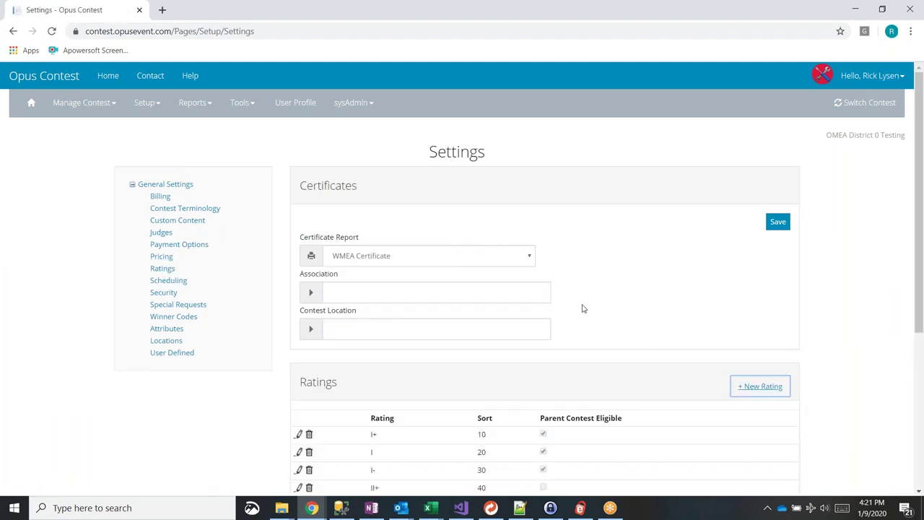
{"action": "scroll", "coordinate": [583, 305], "scroll_direction": "down", "scroll_amount": 3}
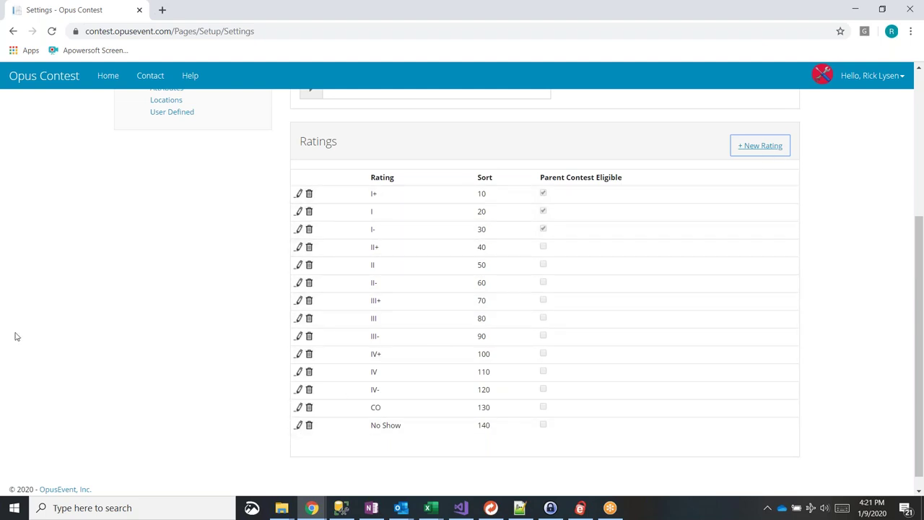
{"action": "left_click", "coordinate": [299, 199]}
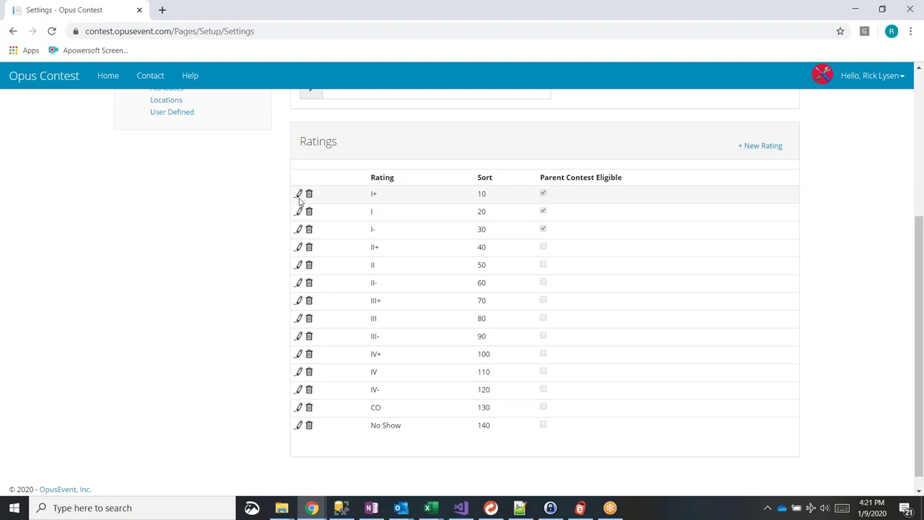
{"action": "left_click", "coordinate": [299, 194]}
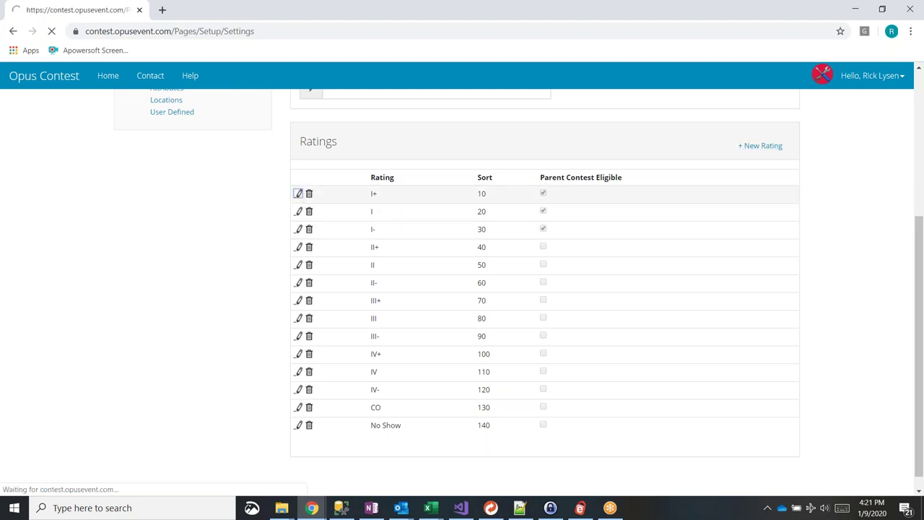
{"action": "left_click_drag", "start_coordinate": [351, 150], "coordinate": [287, 150]}
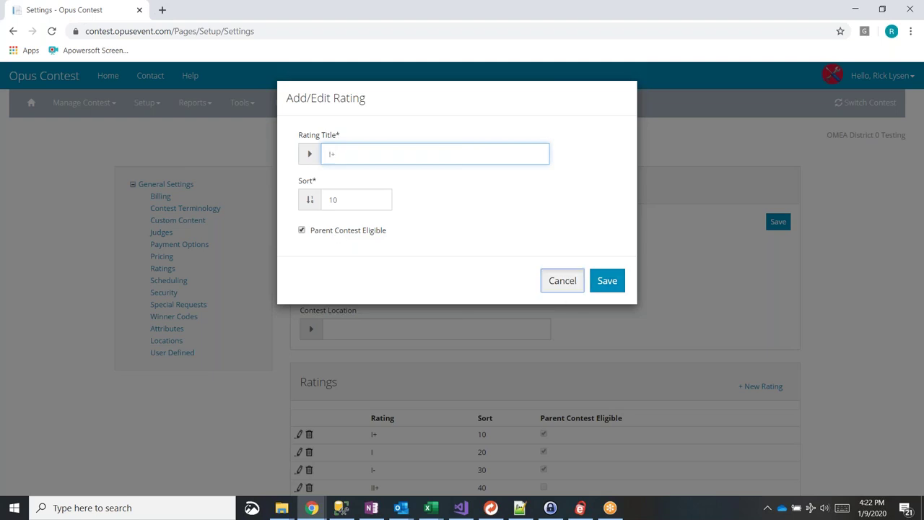
{"action": "left_click", "coordinate": [570, 283]}
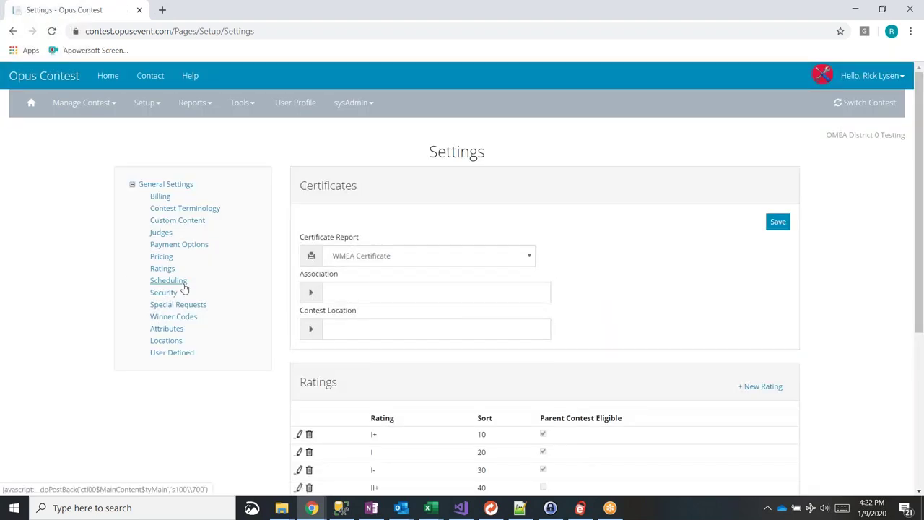
Step: Uncheck Allow Double Time Slot and set Max Accompanist Entries to 999
{"action": "left_click", "coordinate": [184, 287]}
{"action": "scroll", "coordinate": [718, 336], "scroll_direction": "down", "scroll_amount": 1}
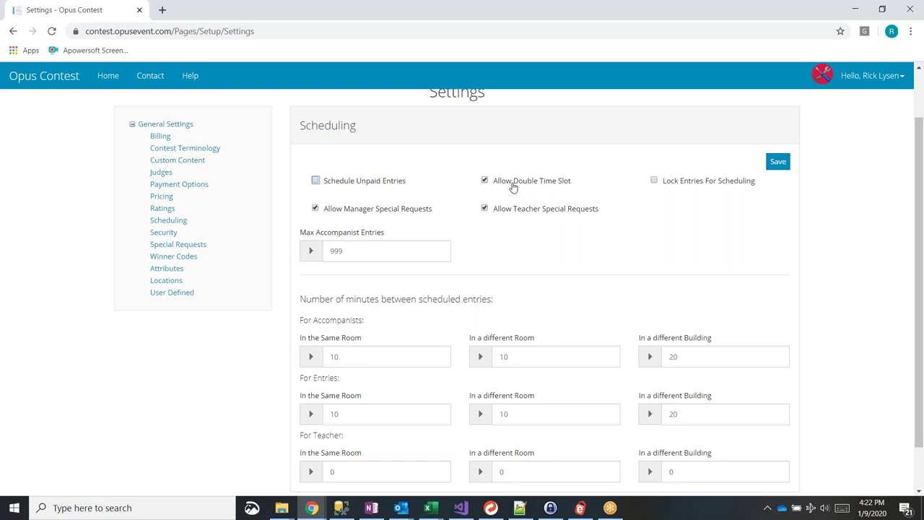
{"action": "left_click", "coordinate": [513, 186]}
{"action": "left_click_drag", "start_coordinate": [429, 211], "coordinate": [325, 214]}
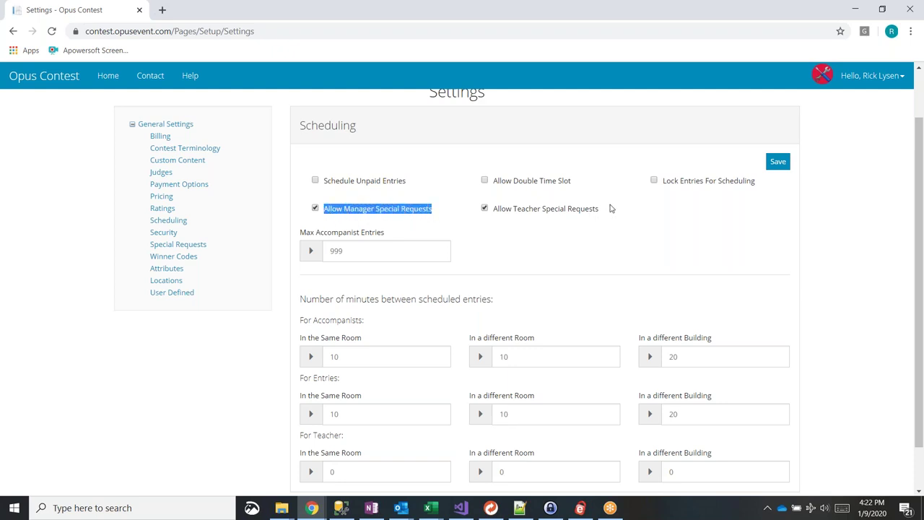
{"action": "left_click_drag", "start_coordinate": [604, 213], "coordinate": [490, 215]}
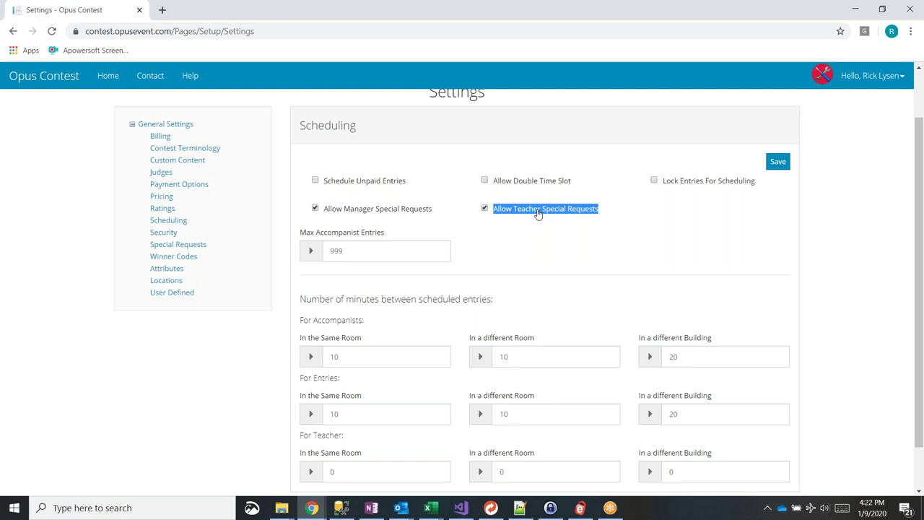
{"action": "left_click", "coordinate": [372, 251]}
{"action": "left_click_drag", "start_coordinate": [347, 251], "coordinate": [318, 254]}
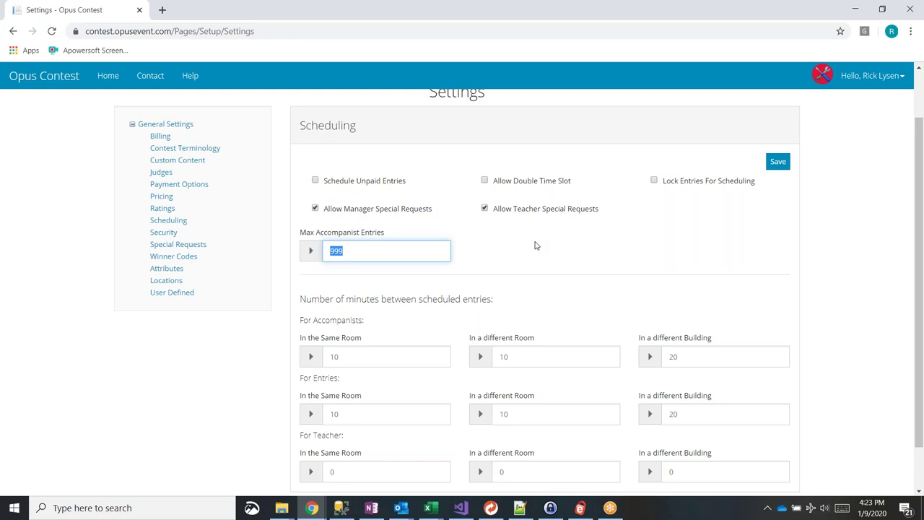
{"action": "type", "text": "10"}
{"action": "key", "text": "BackSpace"}
{"action": "key", "text": "BackSpace"}
{"action": "type", "text": "999"}
{"action": "scroll", "coordinate": [523, 295], "scroll_direction": "down", "scroll_amount": 1}
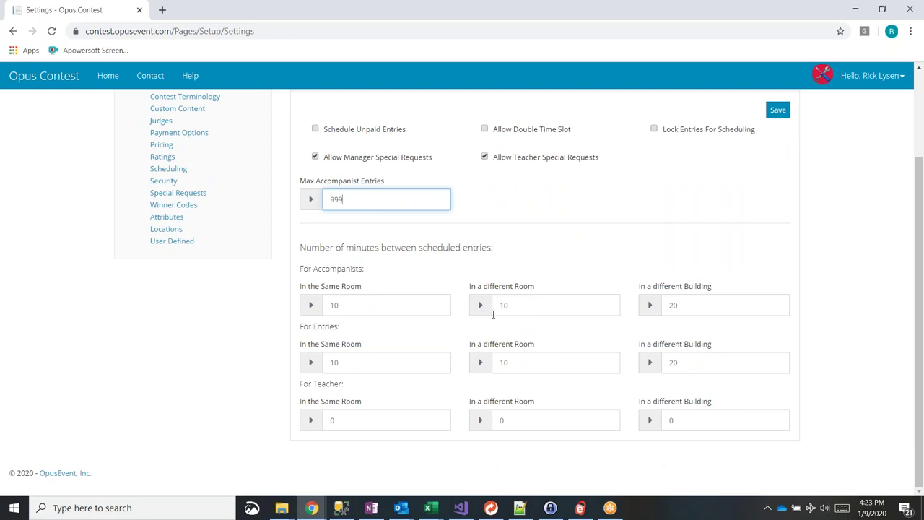
Step: Enter 0 minutes for accompanists in the same room and 20 for entries in a different room
{"action": "left_click_drag", "start_coordinate": [361, 305], "coordinate": [331, 305]}
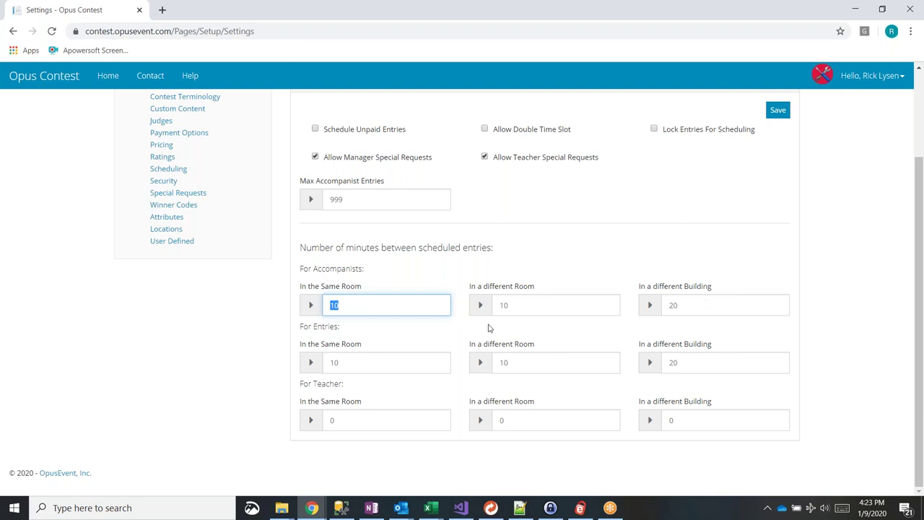
{"action": "left_click", "coordinate": [350, 306]}
{"action": "double_click", "coordinate": [325, 305]}
{"action": "type", "text": "0"}
{"action": "left_click_drag", "start_coordinate": [520, 306], "coordinate": [481, 307]}
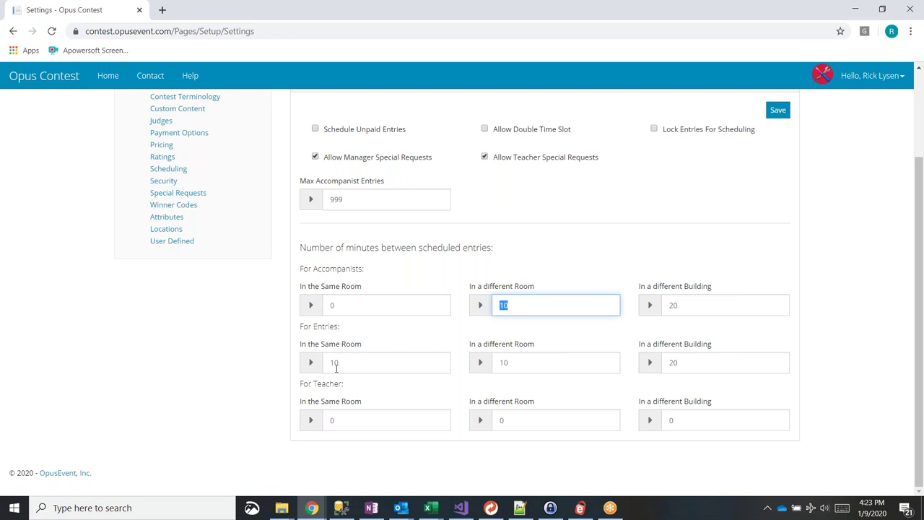
{"action": "double_click", "coordinate": [499, 362]}
{"action": "type", "text": "20"}
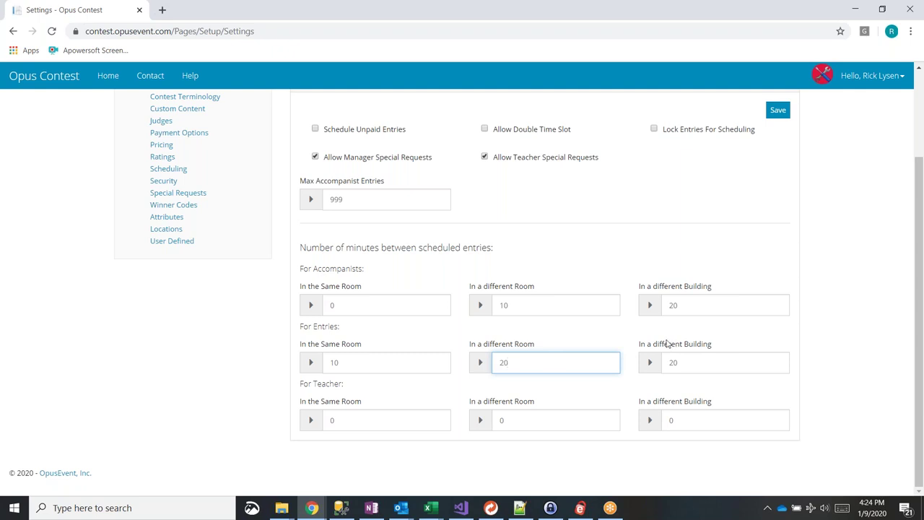
{"action": "left_click", "coordinate": [353, 420]}
{"action": "left_click", "coordinate": [509, 420]}
{"action": "left_click", "coordinate": [694, 422]}
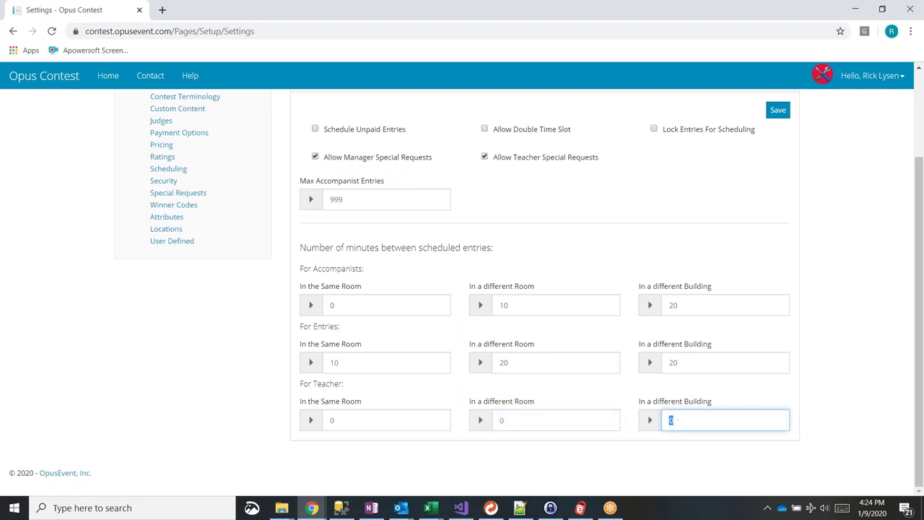
{"action": "left_click", "coordinate": [516, 253]}
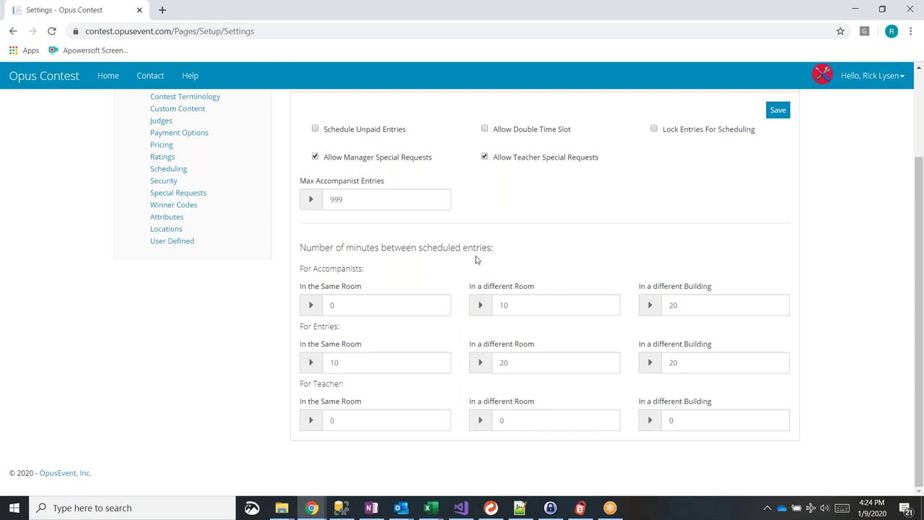
Step: Review the first existing user's Security permissions: every function allowed except Auditions Scheduling
{"action": "left_click", "coordinate": [169, 184]}
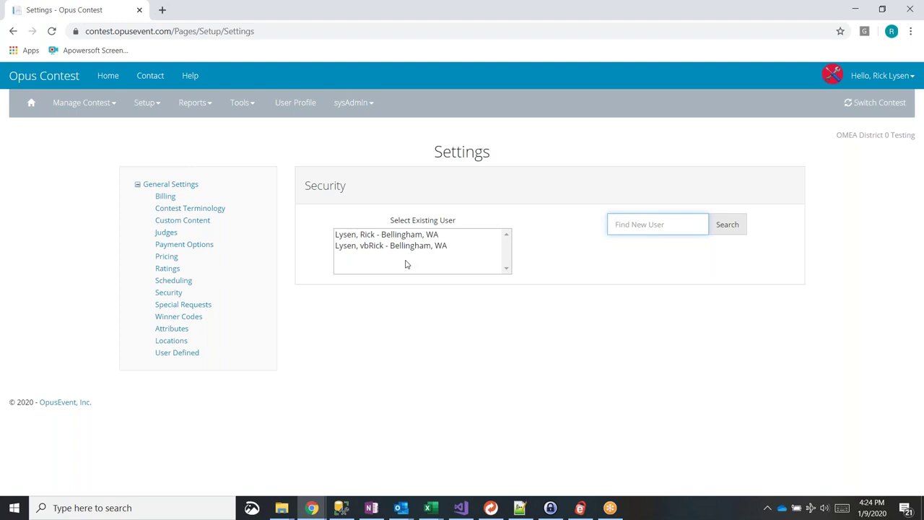
{"action": "left_click", "coordinate": [409, 236]}
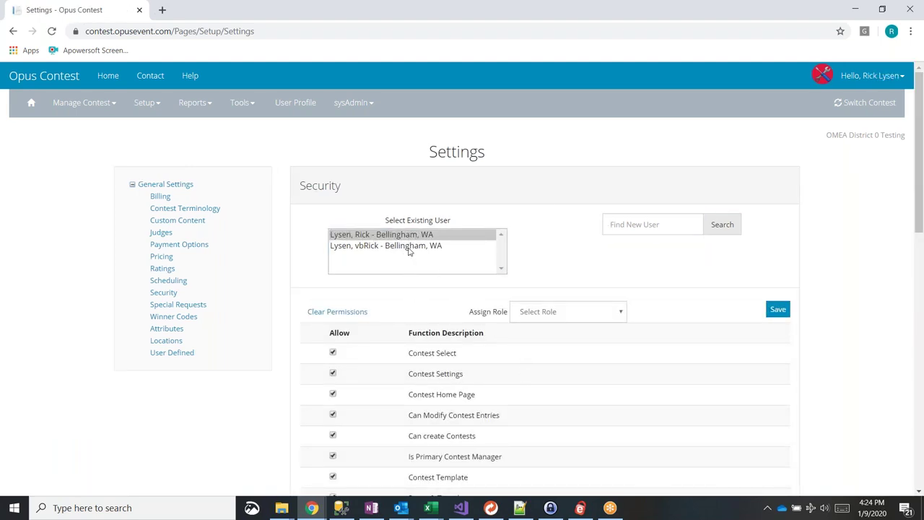
{"action": "scroll", "coordinate": [473, 356], "scroll_direction": "down", "scroll_amount": 3}
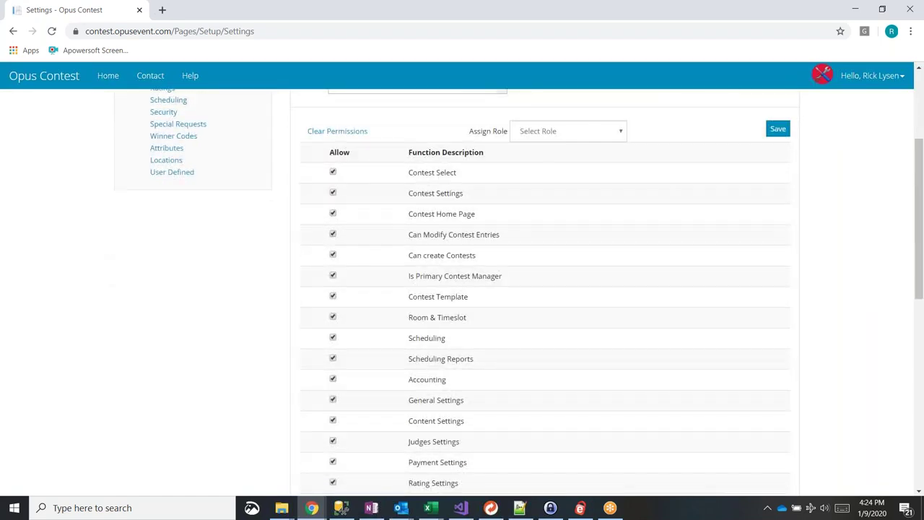
{"action": "scroll", "coordinate": [428, 430], "scroll_direction": "down", "scroll_amount": 7}
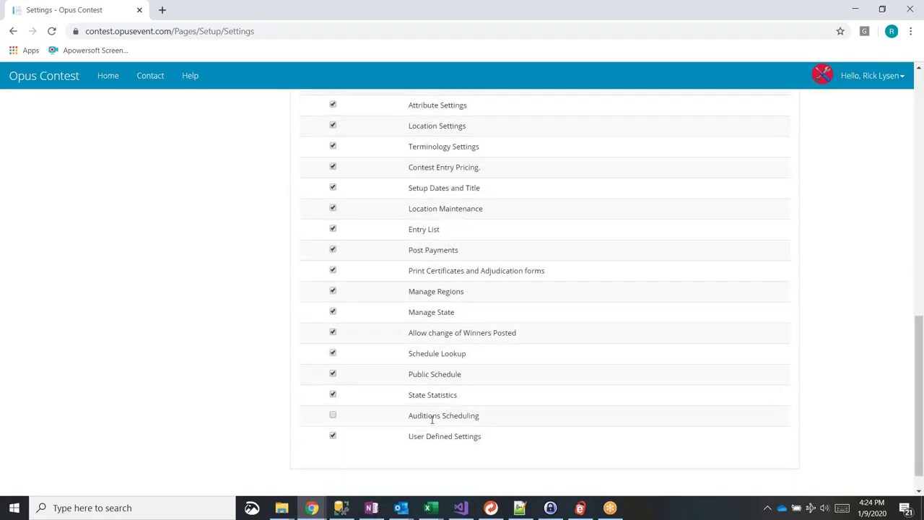
{"action": "scroll", "coordinate": [432, 420], "scroll_direction": "up", "scroll_amount": 10}
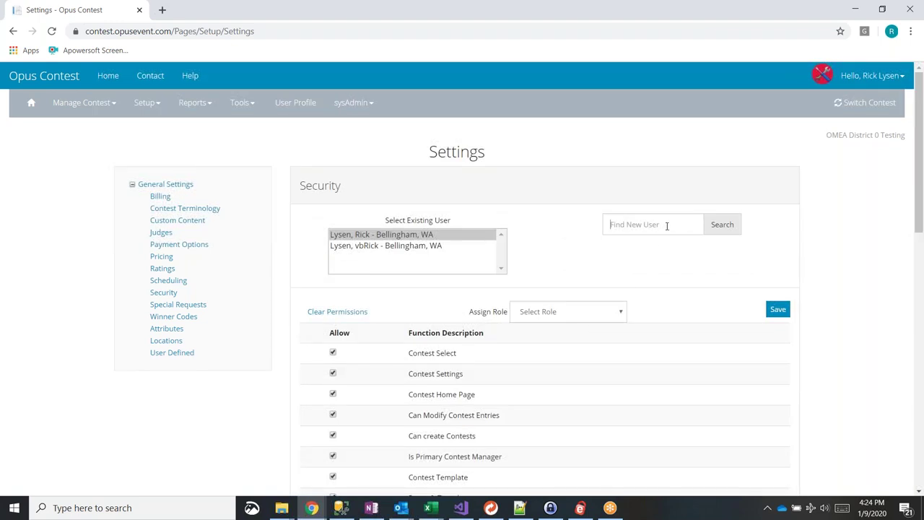
Step: Search Find New User for the new user's name and add them to the contest
{"action": "left_click", "coordinate": [666, 225]}
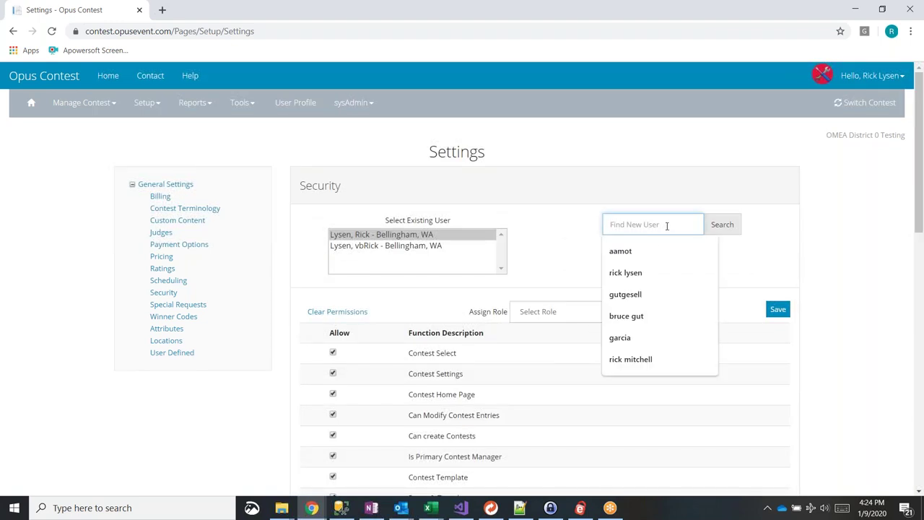
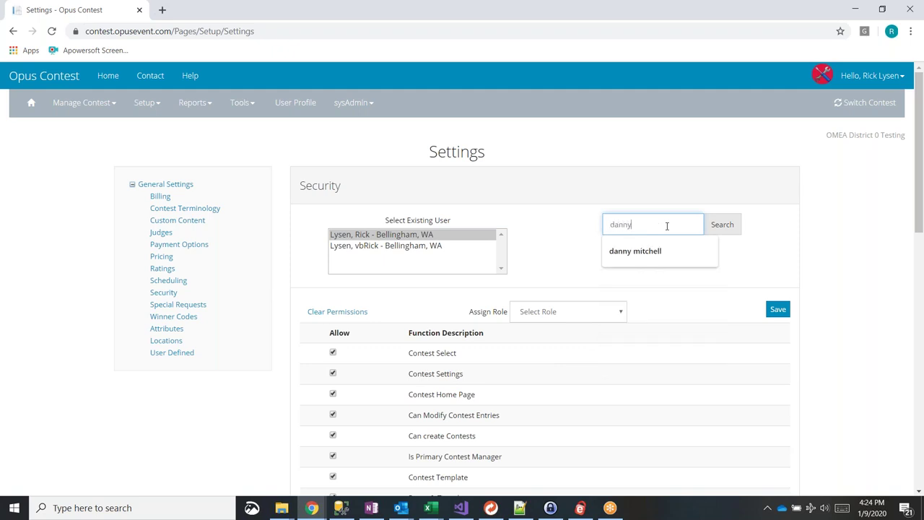
{"action": "left_click", "coordinate": [628, 251]}
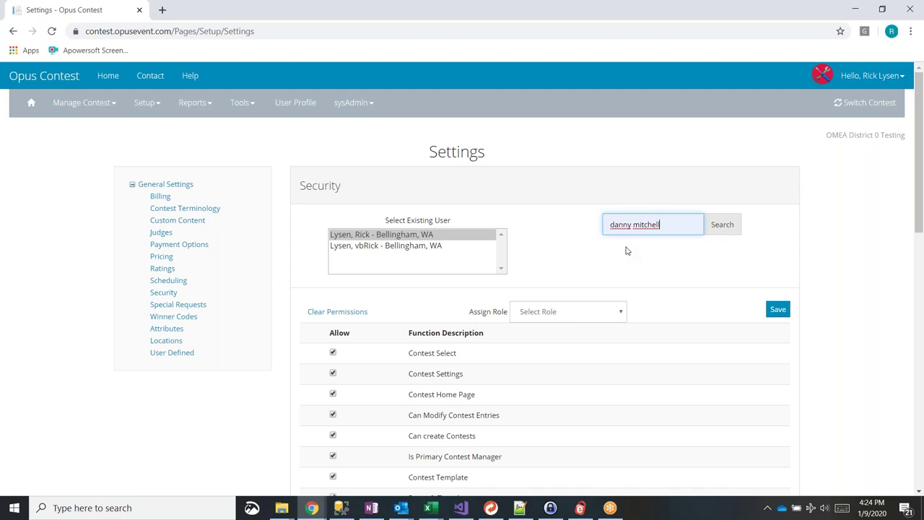
{"action": "left_click", "coordinate": [722, 225]}
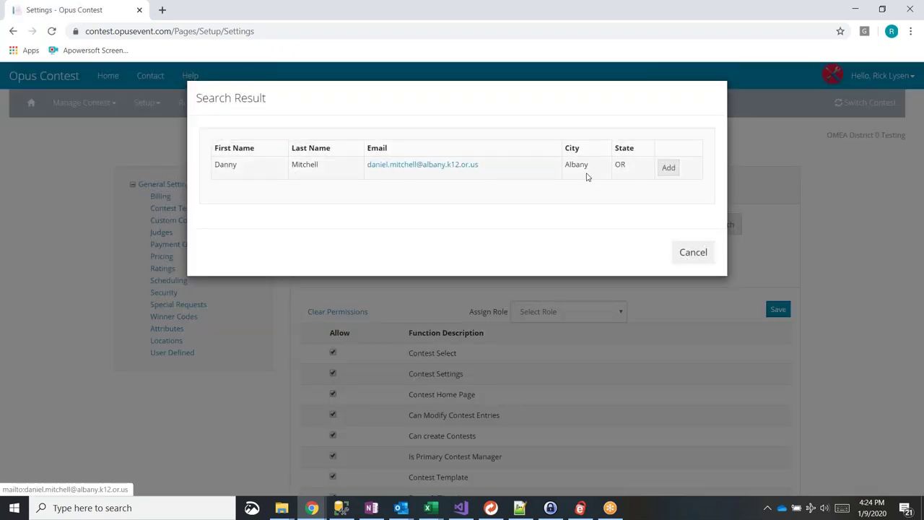
{"action": "left_click", "coordinate": [675, 171]}
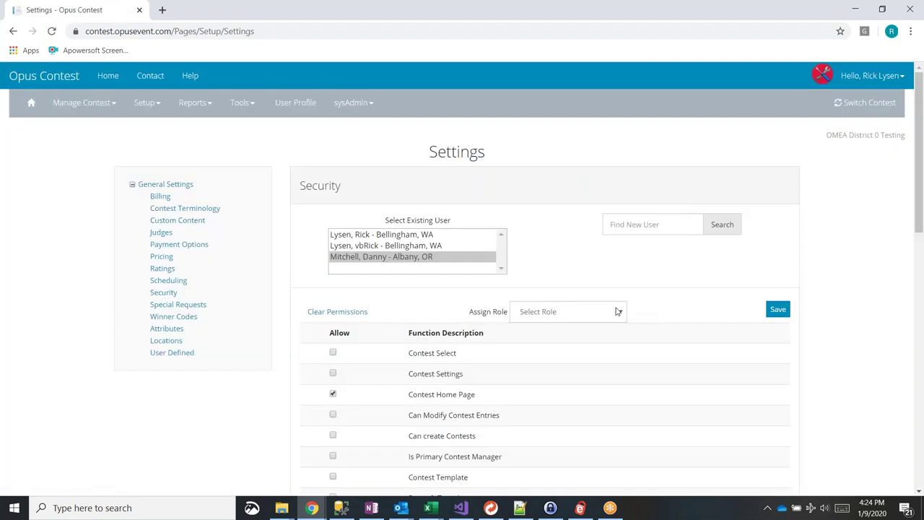
Step: Assign the Contest Accounting role, allowing Contest Home Page, Accounting, Entry List and Post Payments
{"action": "left_click", "coordinate": [621, 313]}
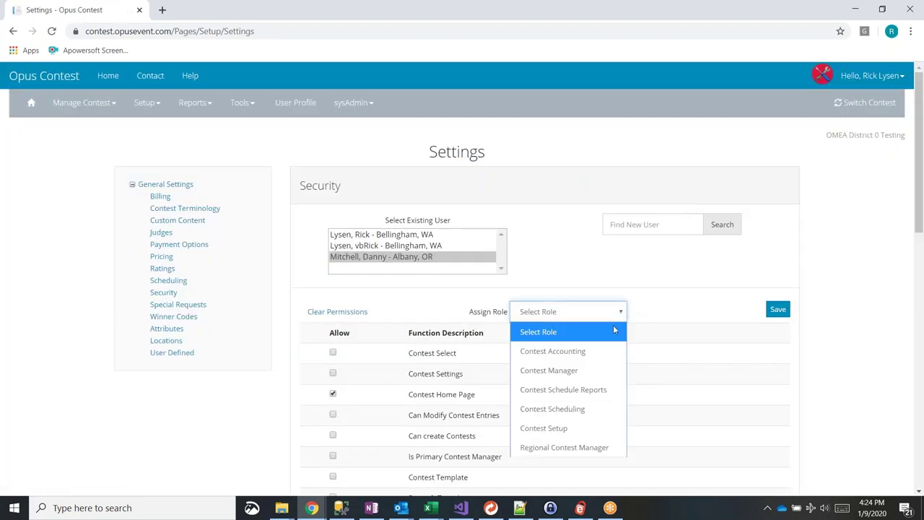
{"action": "left_click", "coordinate": [583, 353]}
{"action": "scroll", "coordinate": [522, 396], "scroll_direction": "down", "scroll_amount": 2}
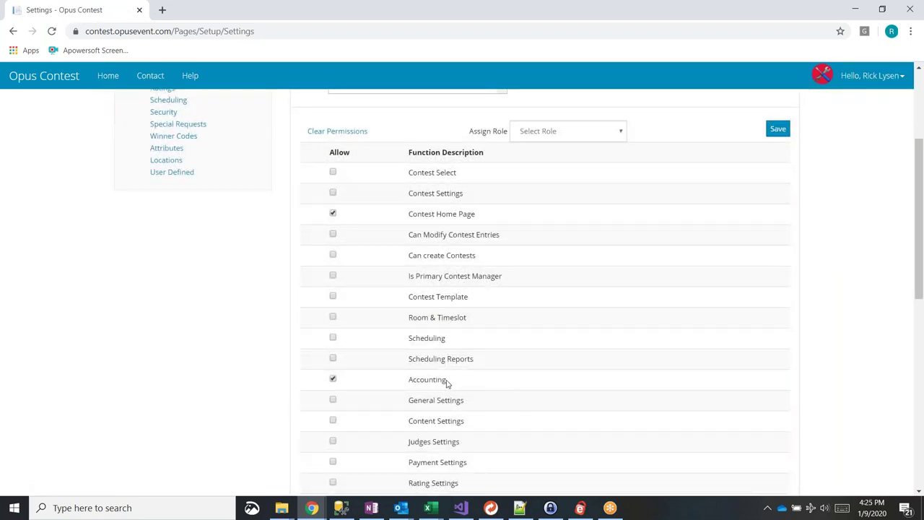
{"action": "scroll", "coordinate": [448, 383], "scroll_direction": "down", "scroll_amount": 5}
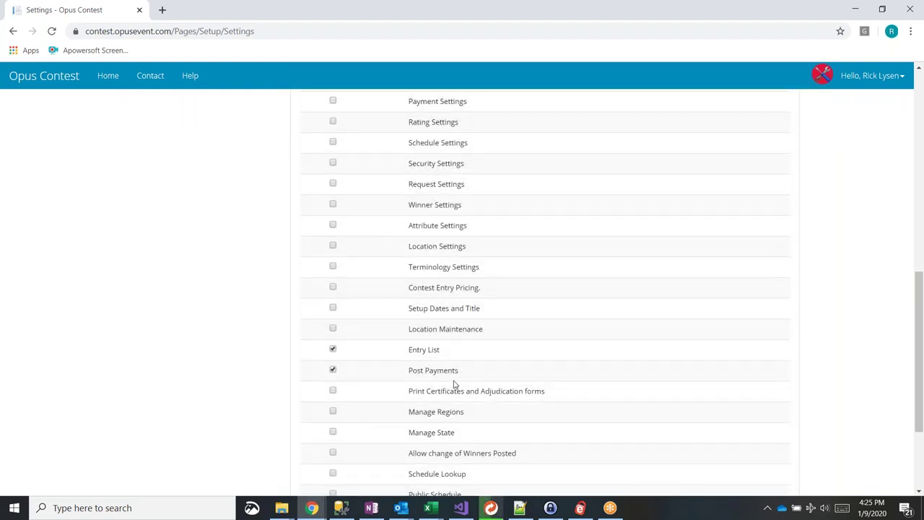
{"action": "left_click_drag", "start_coordinate": [465, 374], "coordinate": [408, 349]}
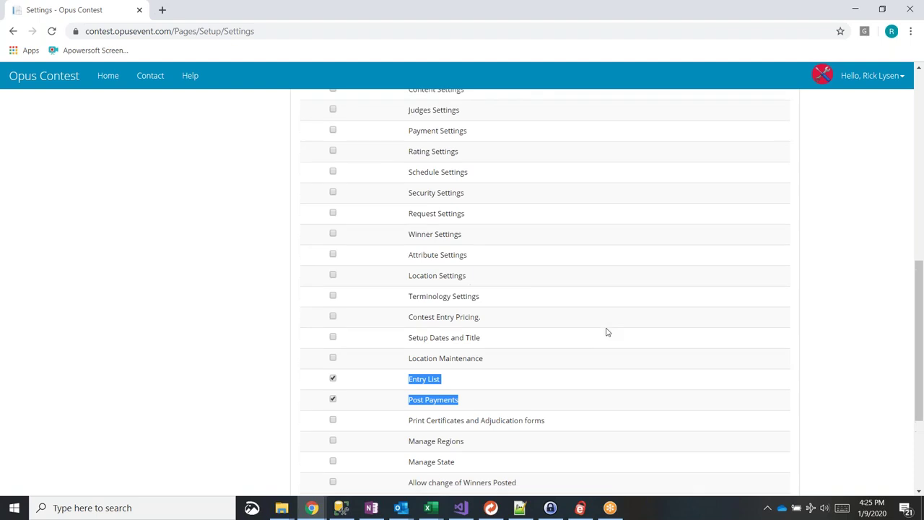
{"action": "scroll", "coordinate": [606, 332], "scroll_direction": "up", "scroll_amount": 10}
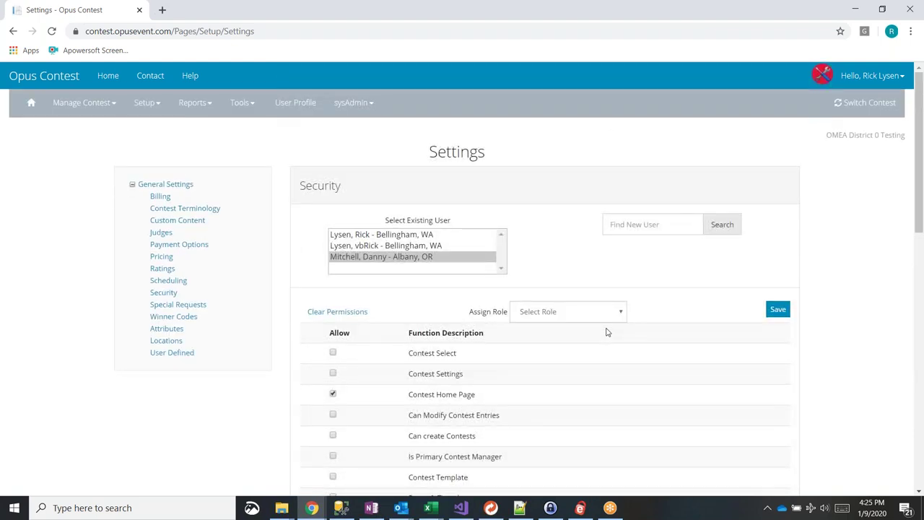
Step: Save the Contest Accounting role, then clear and save the new user's permissions to remove them
{"action": "left_click", "coordinate": [788, 309]}
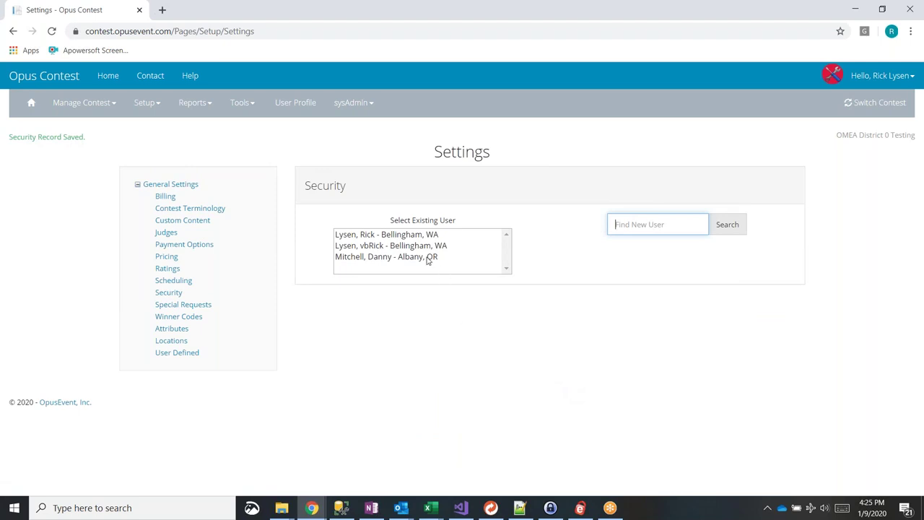
{"action": "left_click", "coordinate": [384, 258]}
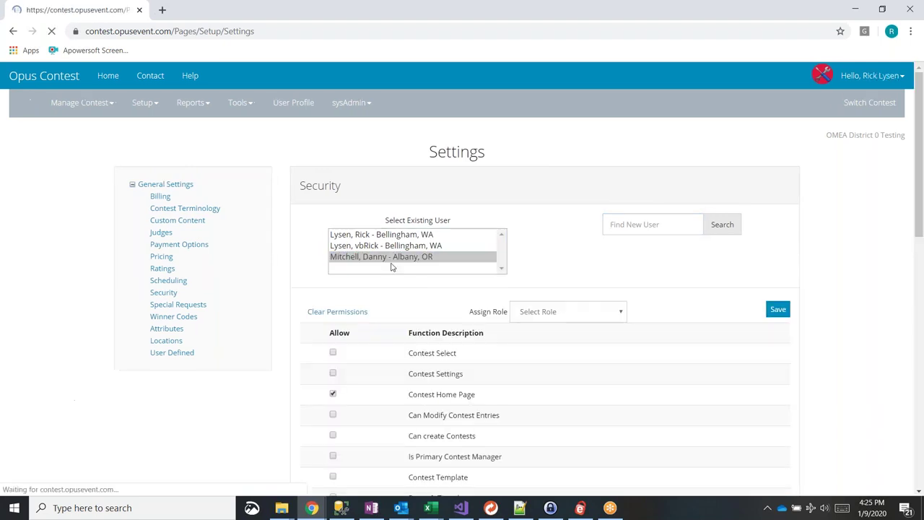
{"action": "left_click", "coordinate": [338, 312]}
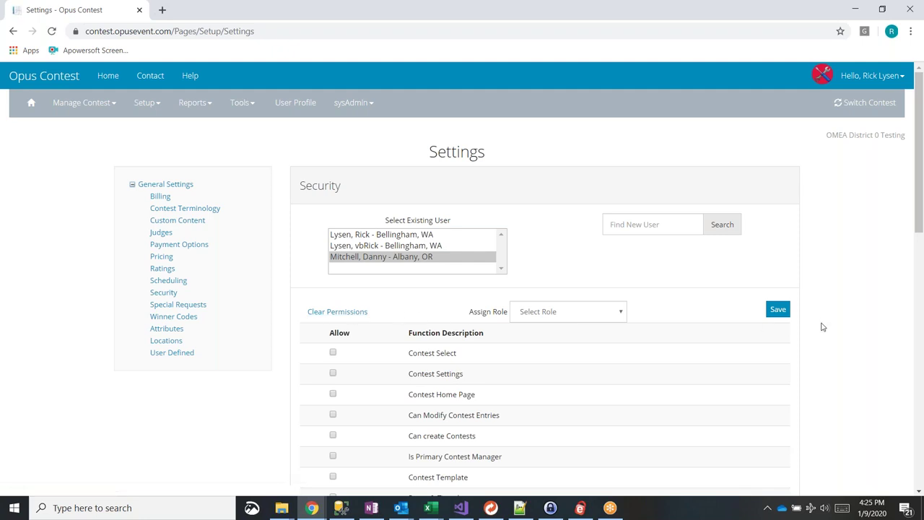
{"action": "left_click", "coordinate": [780, 311]}
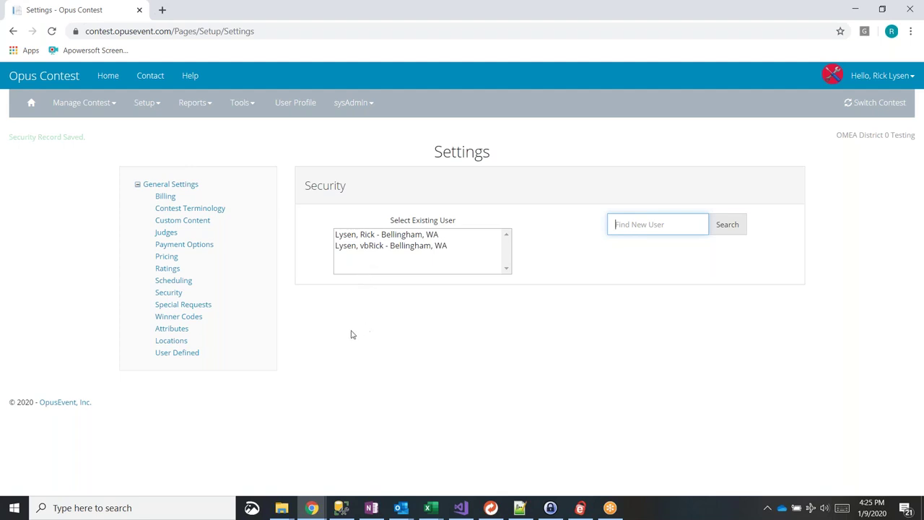
{"action": "left_click", "coordinate": [168, 293]}
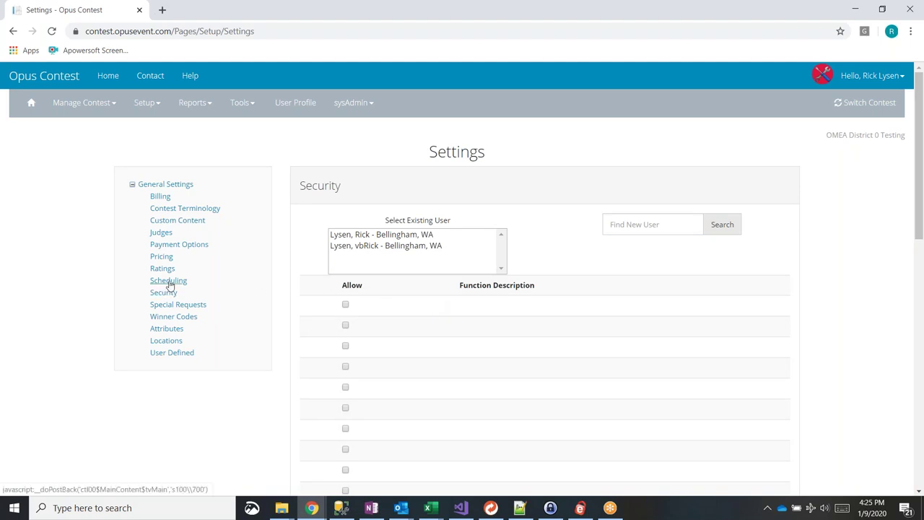
Step: Go to Special Requests, which lists AM, MIDDAY and PM, and start a new request
{"action": "left_click", "coordinate": [178, 304]}
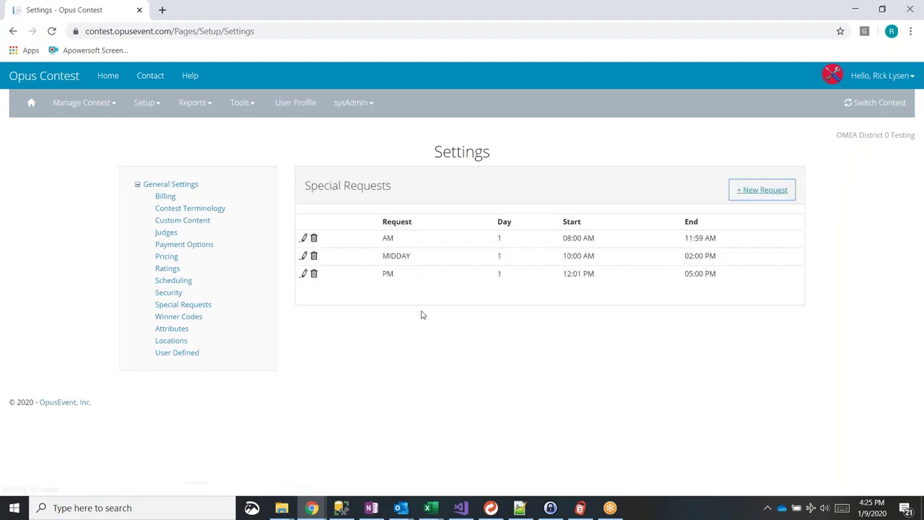
{"action": "double_click", "coordinate": [387, 238]}
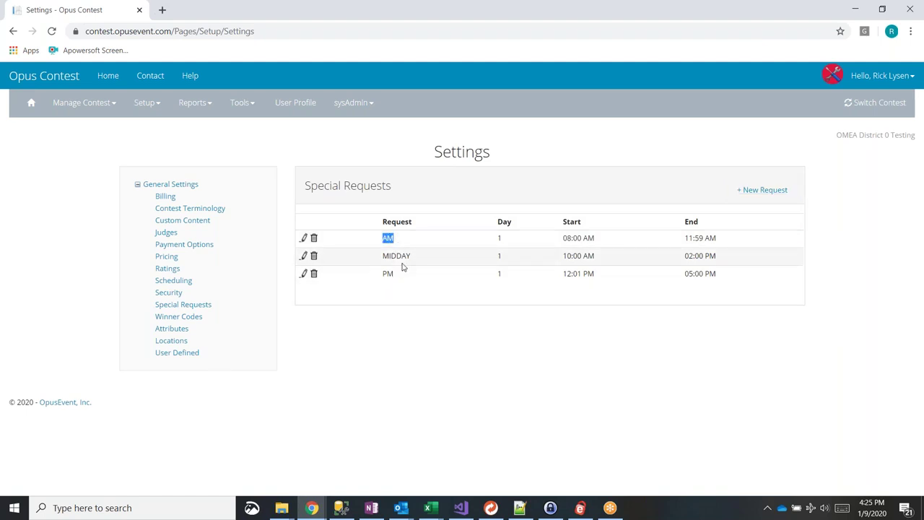
{"action": "left_click", "coordinate": [764, 191]}
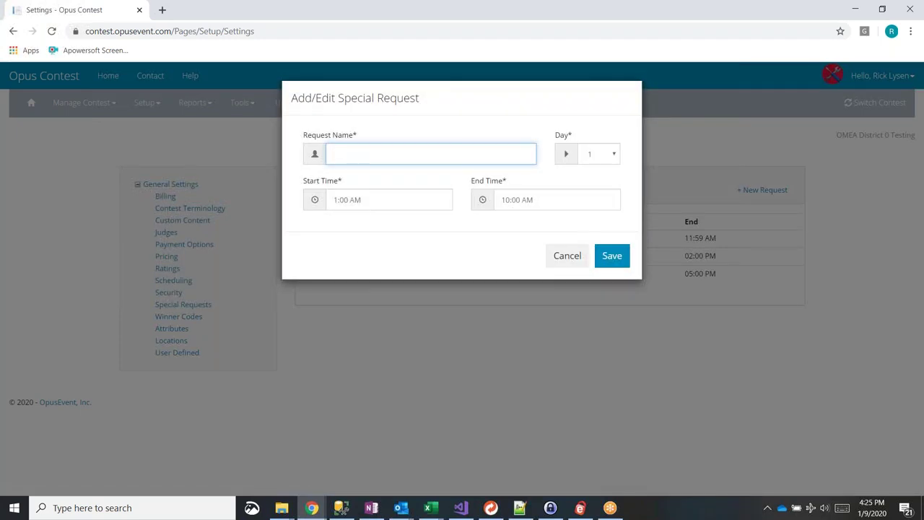
Step: Name the special request EOD and enter a 3:00 PM start and 5:00 PM end
{"action": "type", "text": "EOD"}
{"action": "key", "text": "Tab"}
{"action": "key", "text": "Tab"}
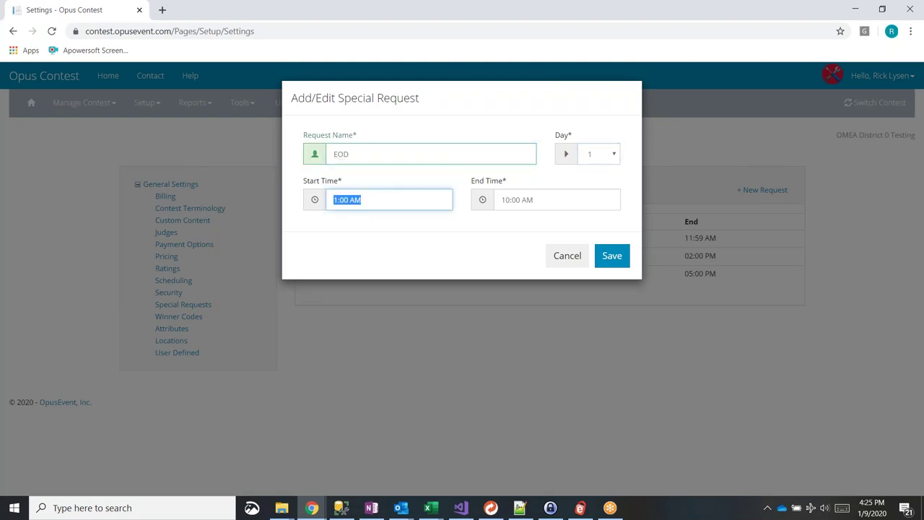
{"action": "type", "text": "15"}
{"action": "key", "text": "Tab"}
{"action": "type", "text": "1700"}
{"action": "key", "text": "Tab"}
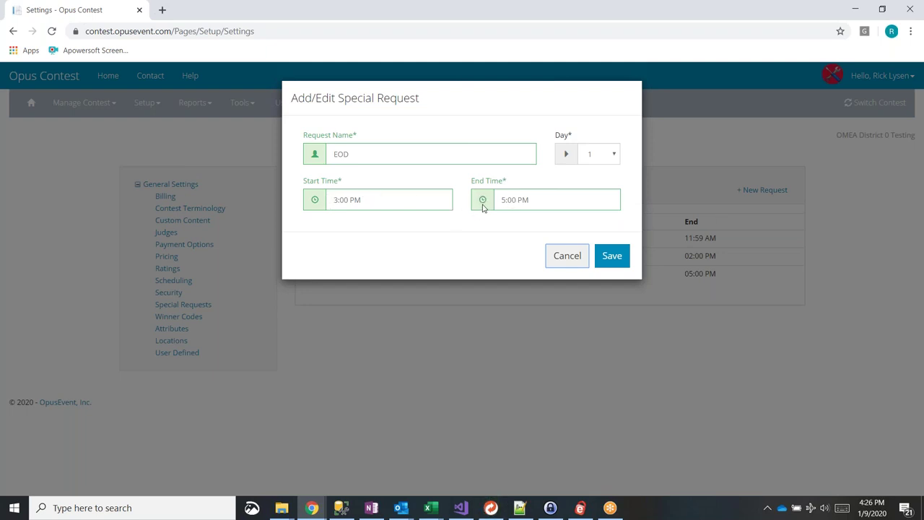
Step: Adjust the EOD end time to 4:00 PM in the time picker
{"action": "left_click", "coordinate": [484, 201]}
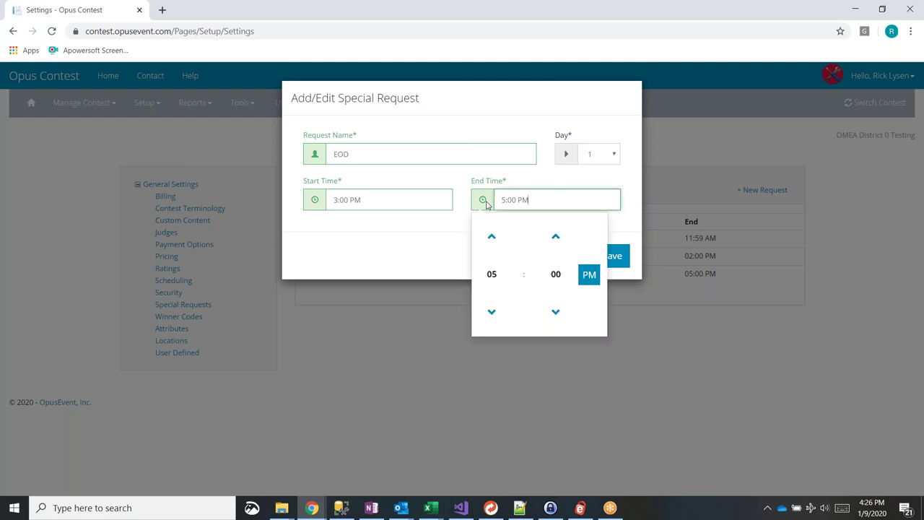
{"action": "left_click", "coordinate": [494, 238]}
{"action": "left_click", "coordinate": [496, 239]}
{"action": "left_click", "coordinate": [492, 312]}
{"action": "left_click", "coordinate": [492, 312]}
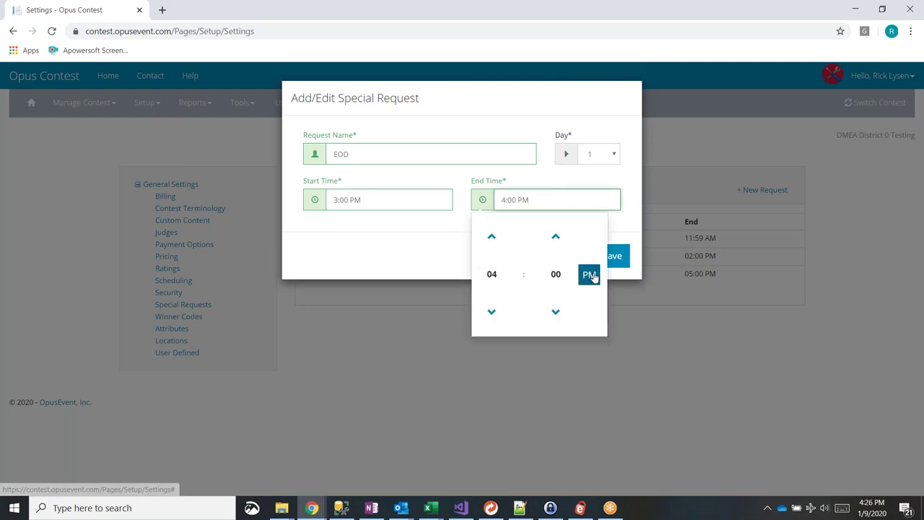
{"action": "left_click", "coordinate": [633, 230]}
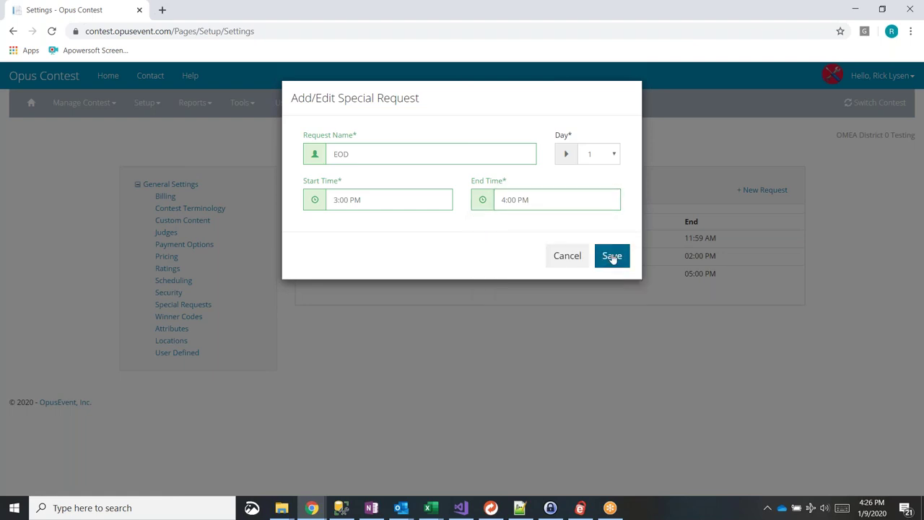
Step: Re-enter the start time as 3:00 PM and save the EOD request
{"action": "left_click_drag", "start_coordinate": [390, 203], "coordinate": [282, 196]}
{"action": "type", "text": "1500"}
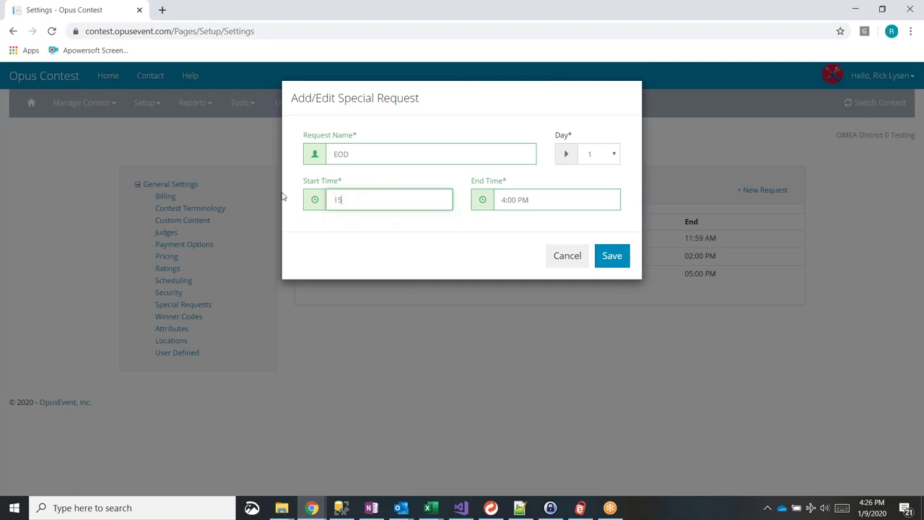
{"action": "key", "text": "Tab"}
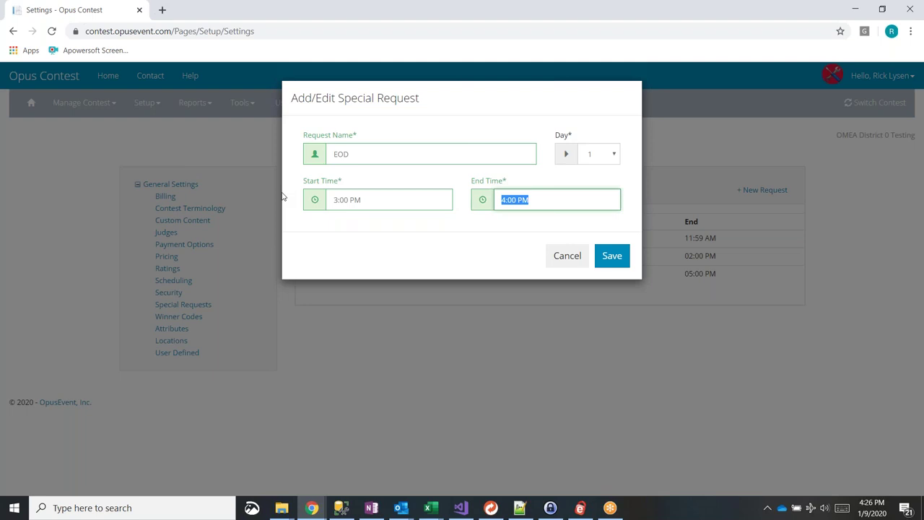
{"action": "key", "text": "shift+Tab"}
{"action": "type", "text": "300"}
{"action": "key", "text": "Tab"}
{"action": "key", "text": "shift+Tab"}
{"action": "type", "text": "150"}
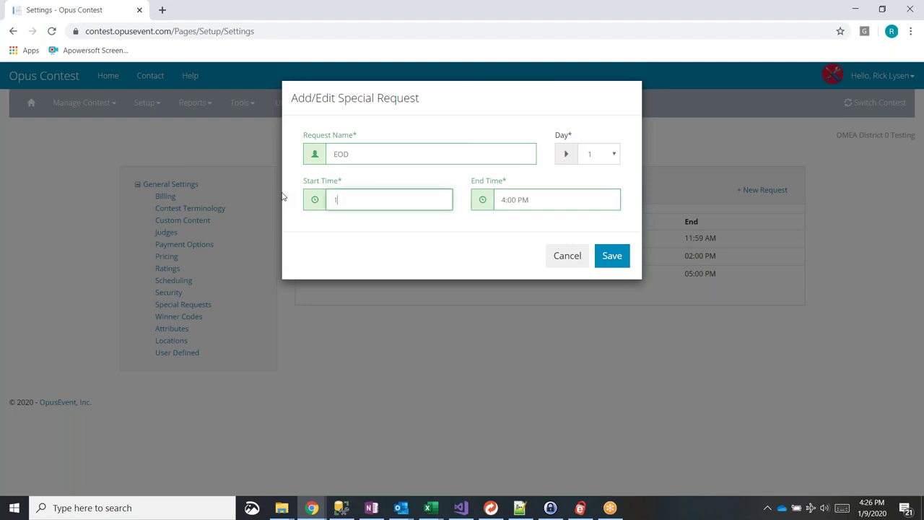
{"action": "key", "text": "Tab"}
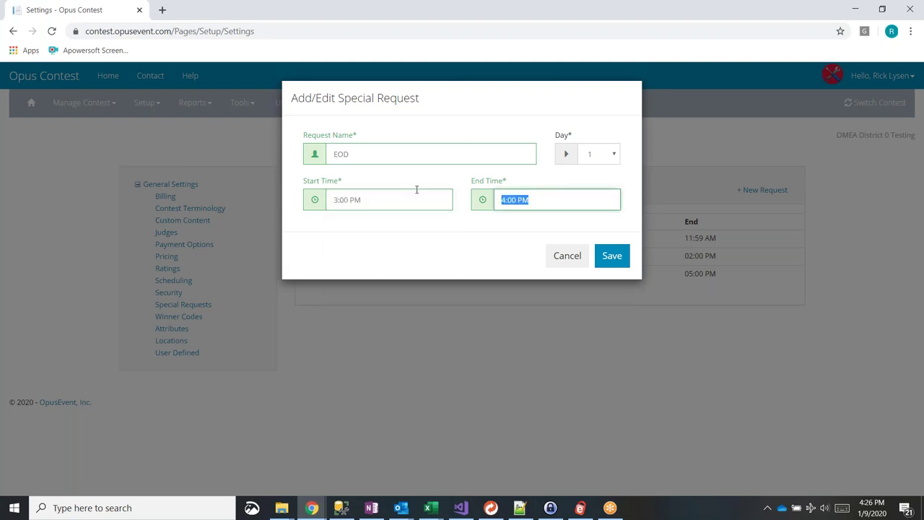
{"action": "left_click", "coordinate": [622, 256]}
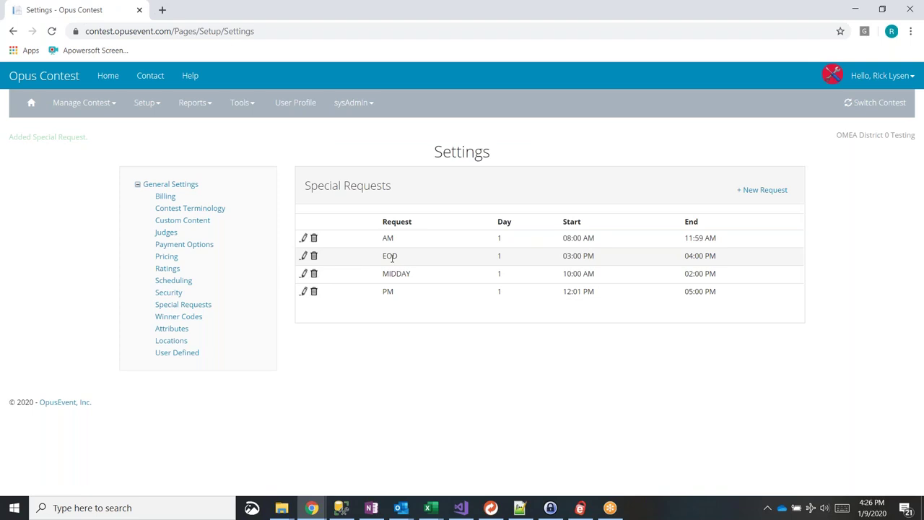
Step: Show Winner Codes: Winner (10), First Alternate (20) and Second Alternate (30)
{"action": "left_click_drag", "start_coordinate": [723, 276], "coordinate": [302, 375]}
{"action": "left_click", "coordinate": [301, 374]}
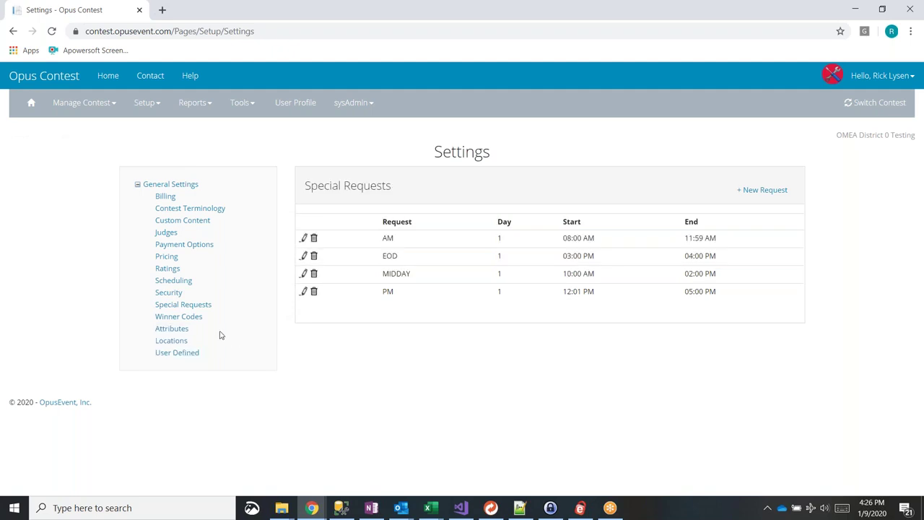
{"action": "left_click", "coordinate": [192, 315]}
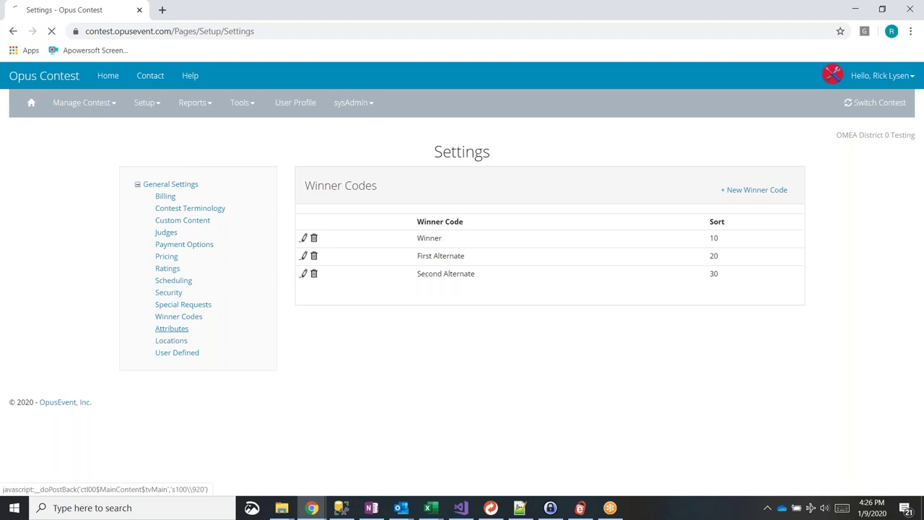
Step: Go through Attributes and Locations to User Defined Groups, showing Other Information at sort 10
{"action": "left_click", "coordinate": [178, 331]}
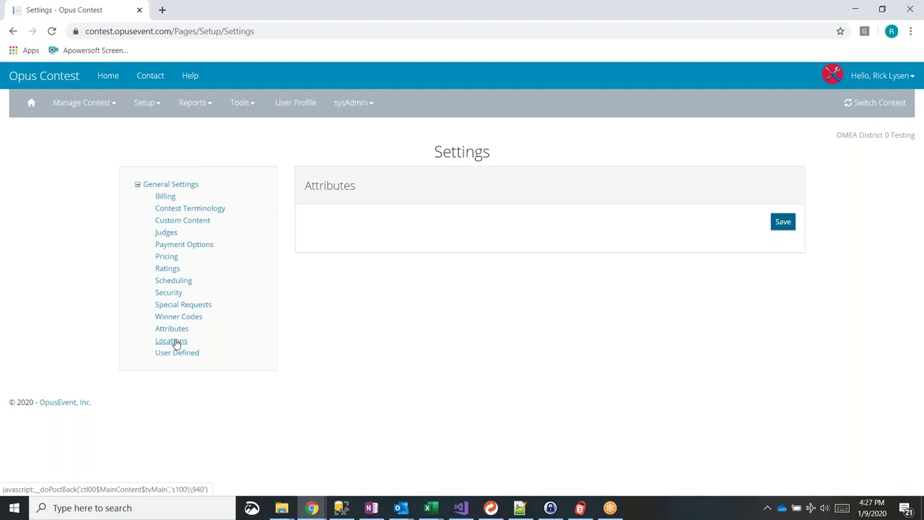
{"action": "left_click", "coordinate": [175, 342]}
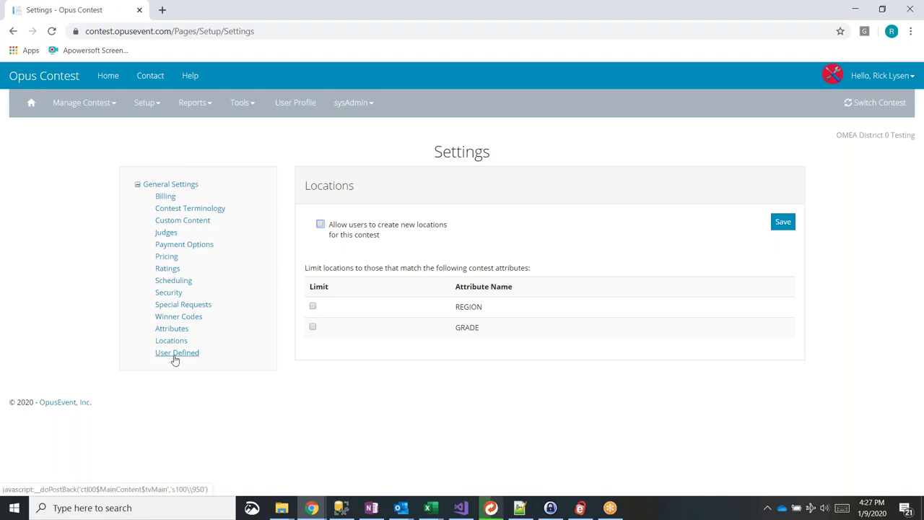
{"action": "left_click", "coordinate": [184, 357]}
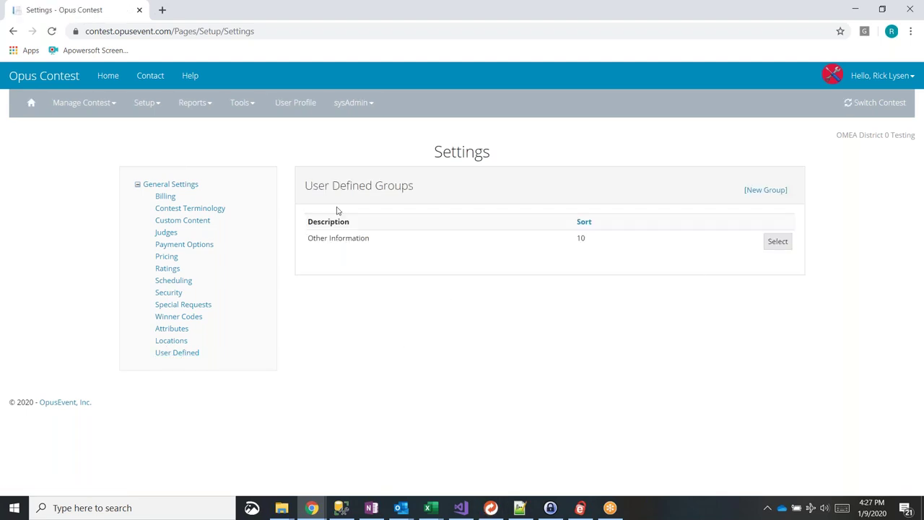
Step: Open the Other Information group, review its required Grade question, and return to General Settings
{"action": "left_click", "coordinate": [778, 242]}
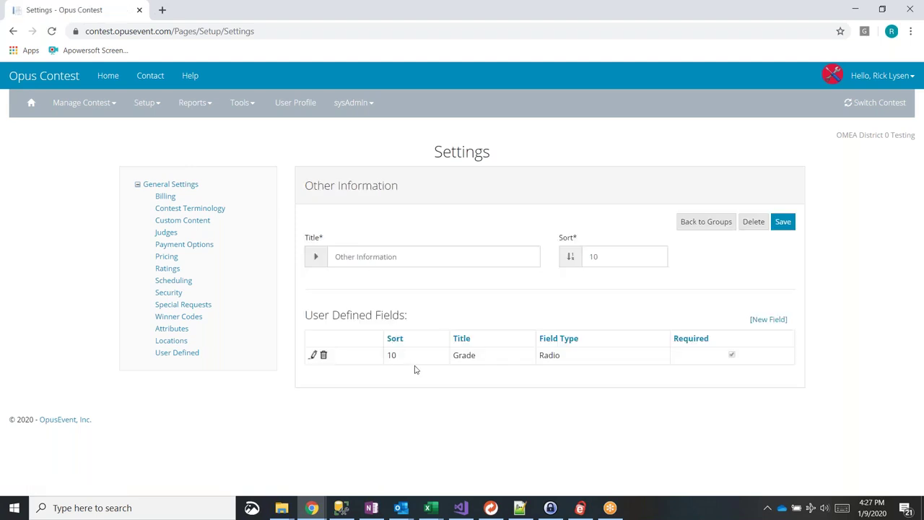
{"action": "left_click_drag", "start_coordinate": [496, 362], "coordinate": [444, 363]}
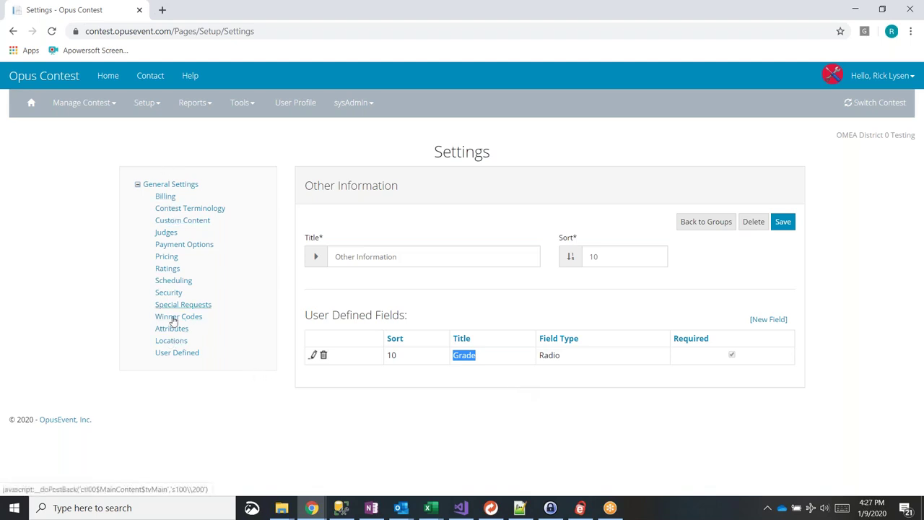
{"action": "left_click", "coordinate": [167, 187]}
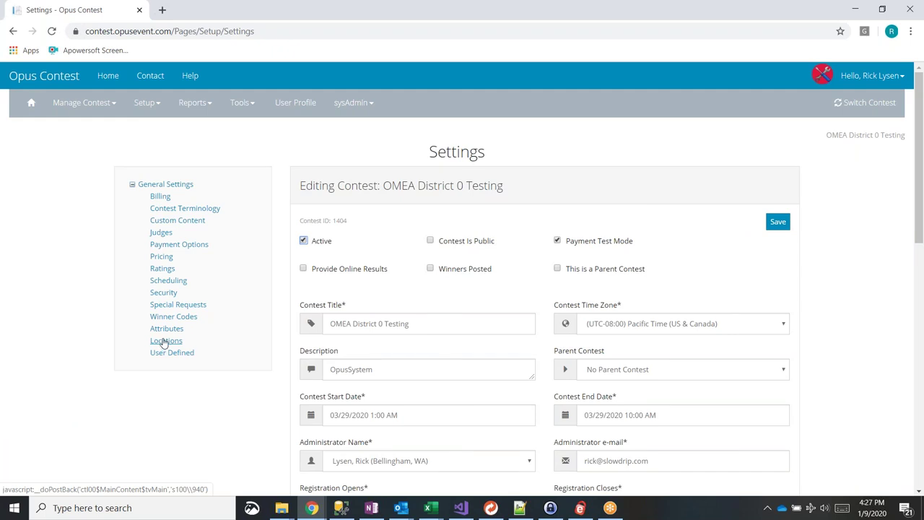
Step: Browse Billing, Contest Terminology, Custom Content, Judges, Payment Options and Pricing, then show Setup areas
{"action": "left_click", "coordinate": [162, 198]}
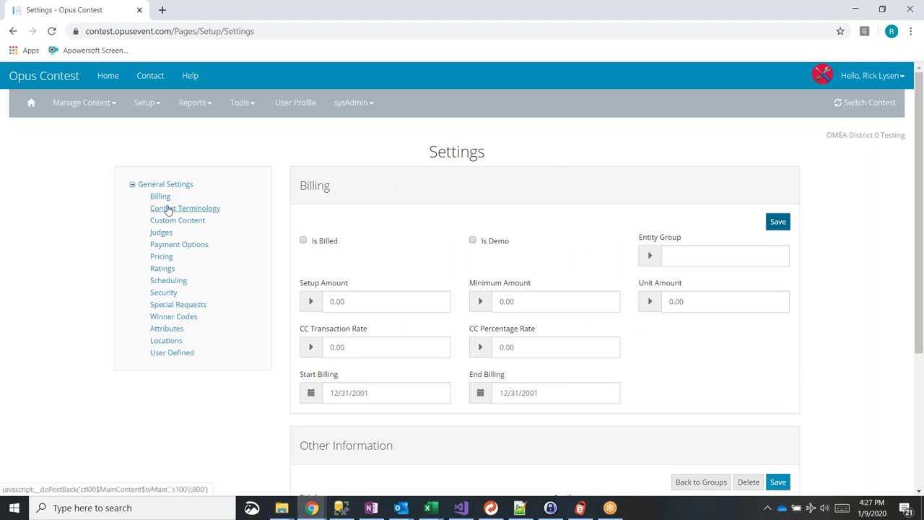
{"action": "left_click", "coordinate": [185, 208]}
{"action": "left_click", "coordinate": [176, 220]}
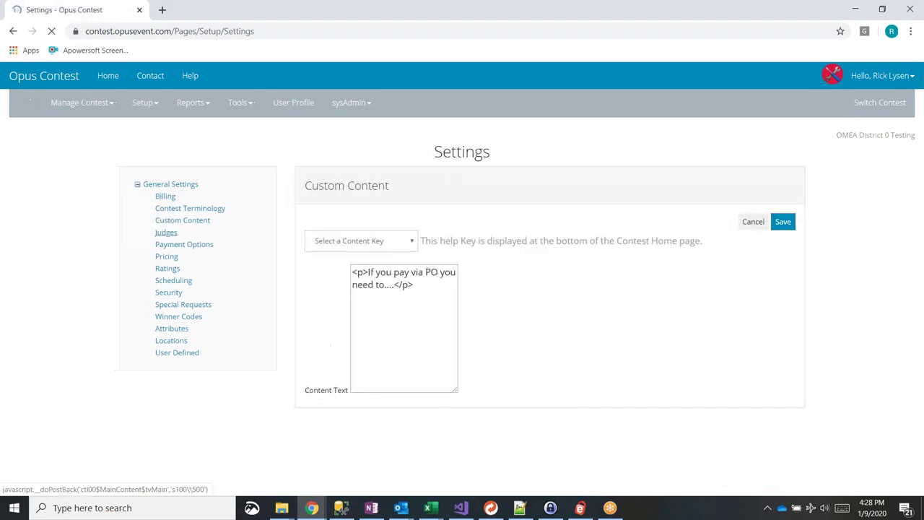
{"action": "left_click", "coordinate": [162, 232]}
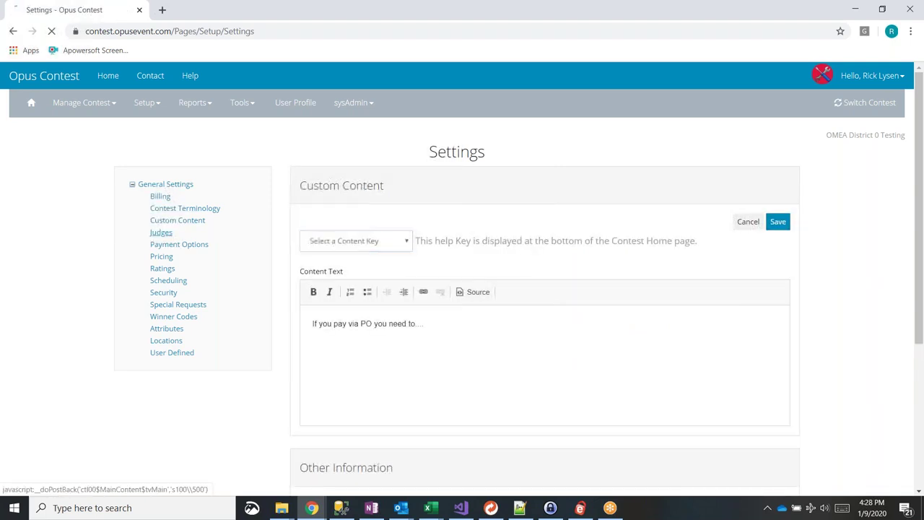
{"action": "left_click", "coordinate": [174, 245]}
{"action": "left_click", "coordinate": [168, 257]}
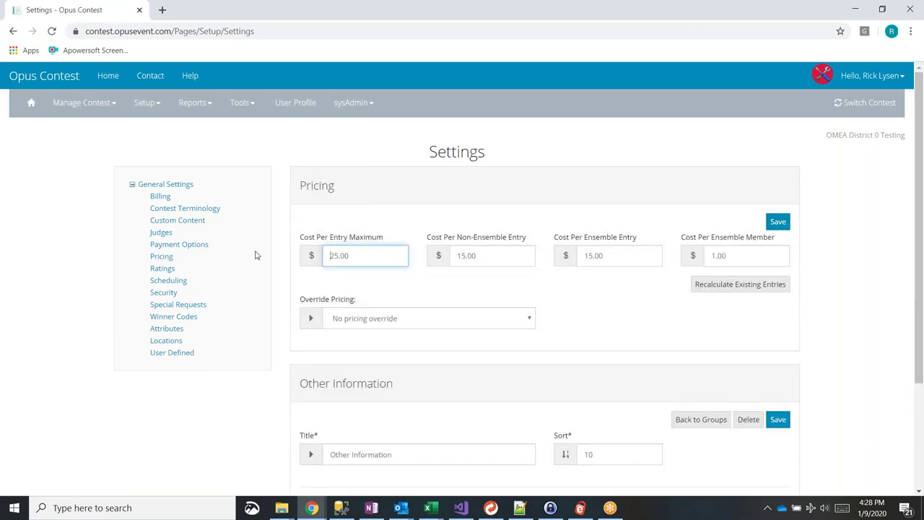
{"action": "left_click", "coordinate": [166, 185]}
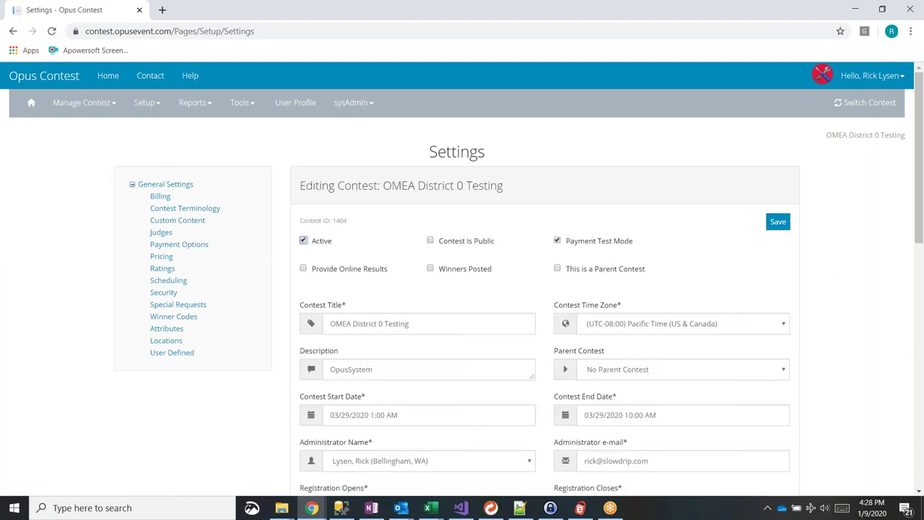
{"action": "left_click", "coordinate": [140, 106]}
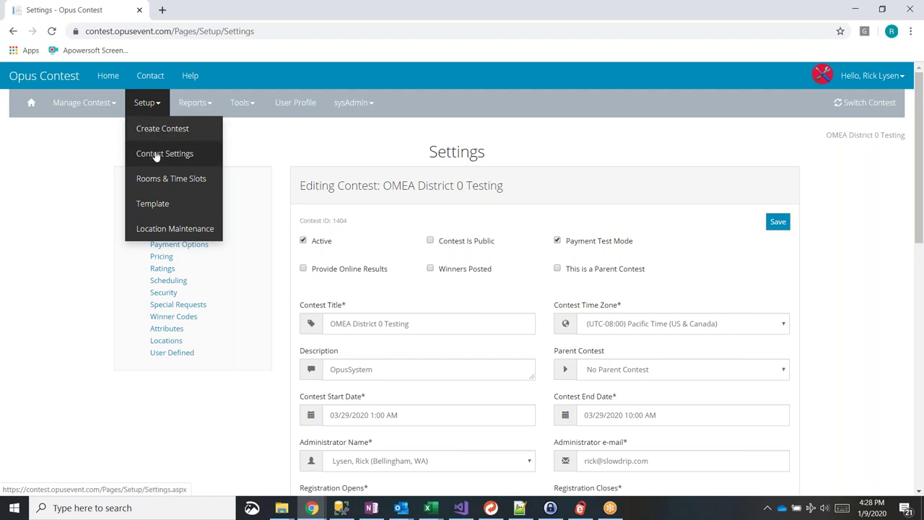
Step: Open the Template page, expand Contest Class, and select the Solo class for editing
{"action": "left_click", "coordinate": [163, 205]}
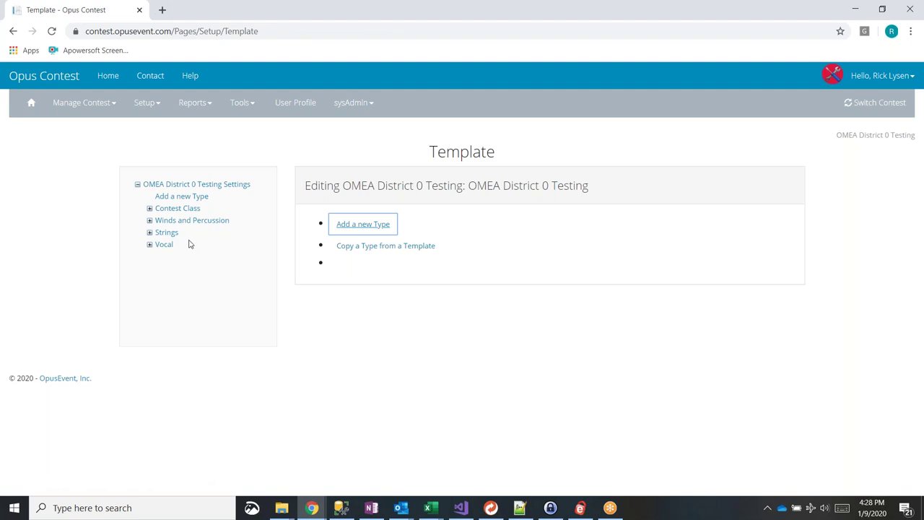
{"action": "left_click", "coordinate": [150, 209]}
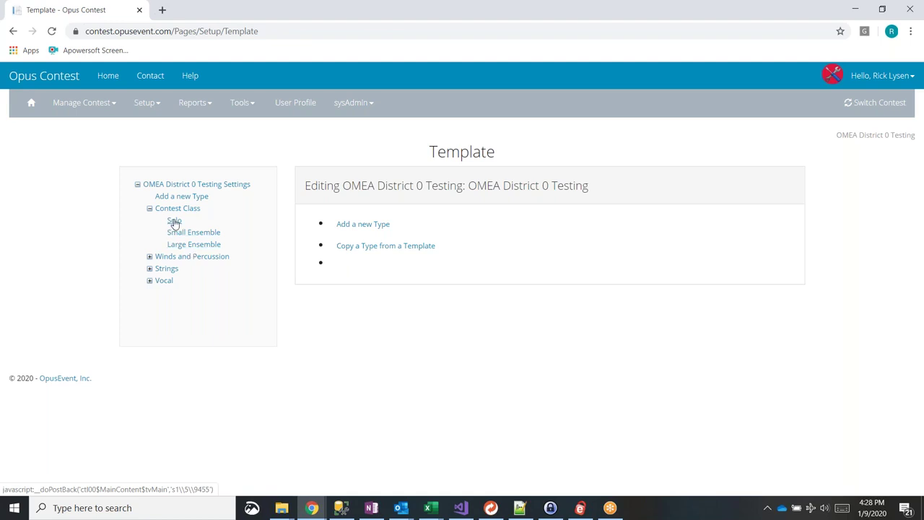
{"action": "left_click", "coordinate": [174, 223]}
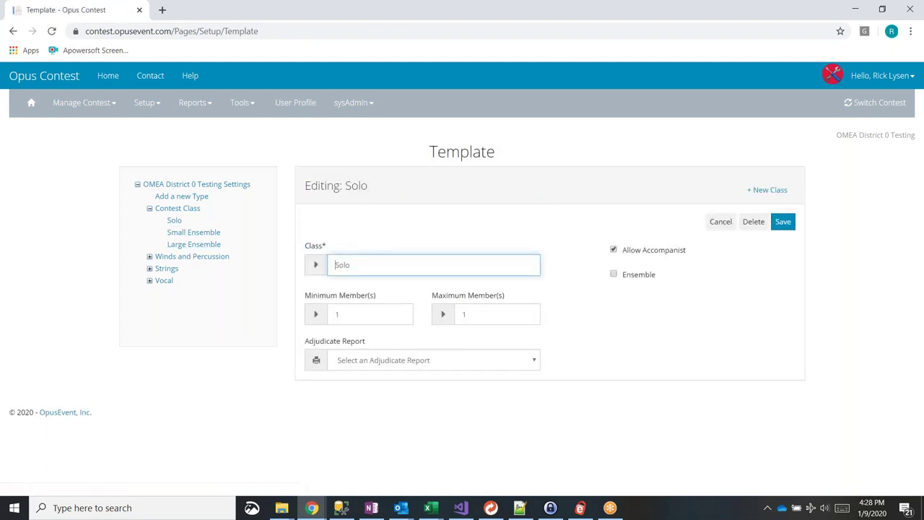
Step: Inspect the Solo class name and member count, then the Small Ensemble member limits
{"action": "left_click_drag", "start_coordinate": [376, 266], "coordinate": [308, 264]}
{"action": "left_click_drag", "start_coordinate": [330, 314], "coordinate": [446, 315]}
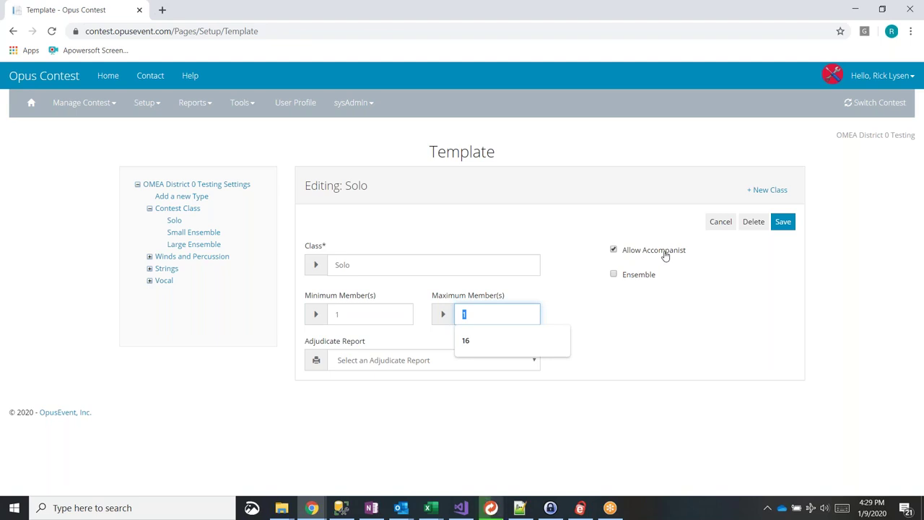
{"action": "left_click", "coordinate": [710, 280]}
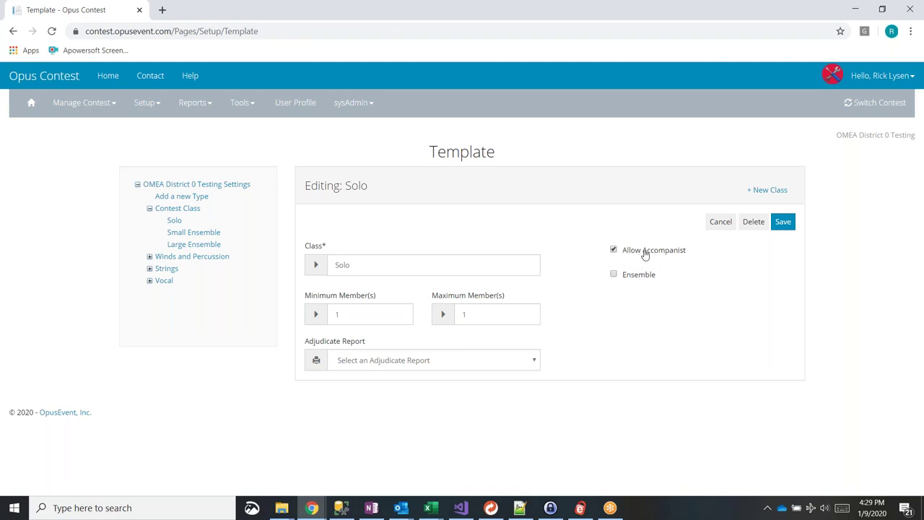
{"action": "left_click", "coordinate": [193, 231]}
{"action": "left_click", "coordinate": [353, 315]}
{"action": "left_click", "coordinate": [491, 312]}
Step: Check the Large Ensemble limits of 5 to 16 members, then collapse Contest Class
{"action": "left_click", "coordinate": [193, 244]}
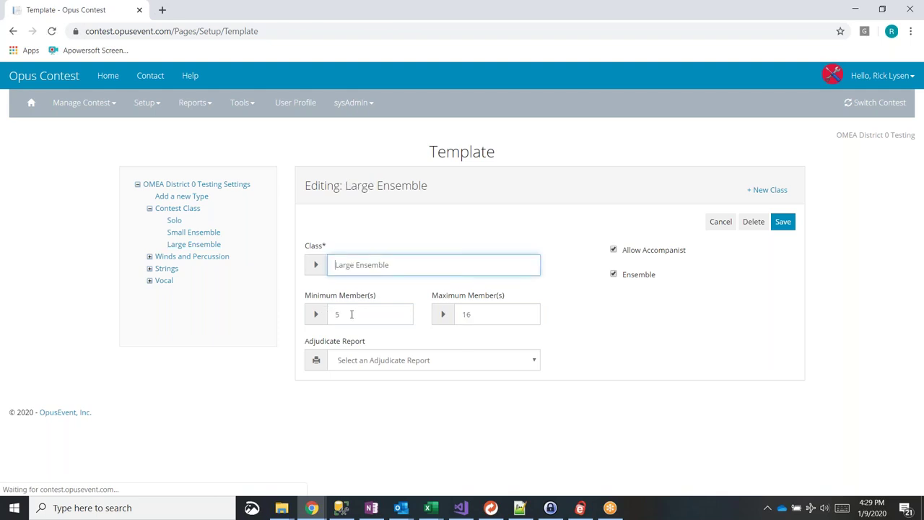
{"action": "left_click", "coordinate": [405, 314]}
{"action": "left_click", "coordinate": [501, 314]}
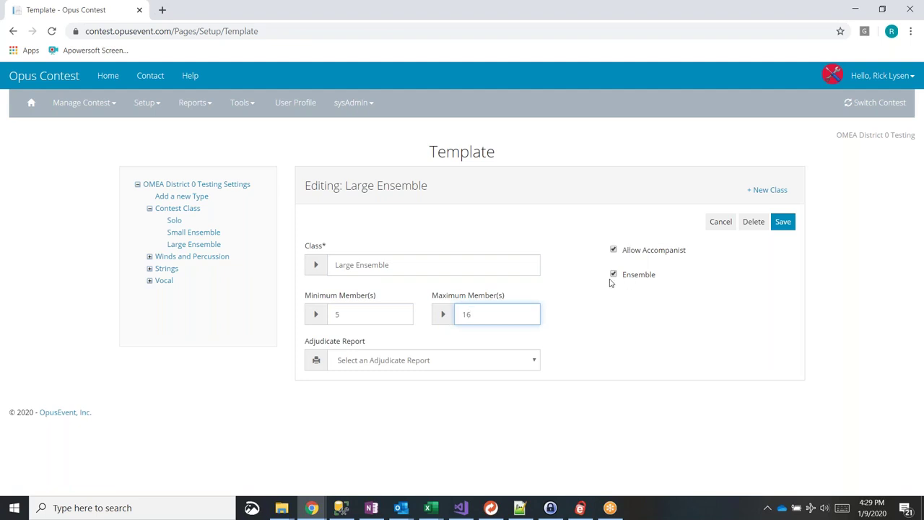
{"action": "left_click", "coordinate": [189, 235]}
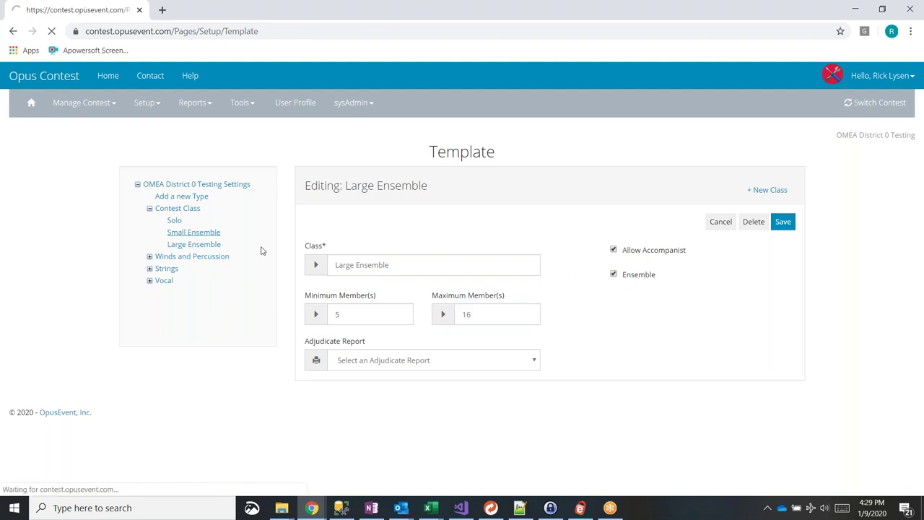
{"action": "left_click", "coordinate": [195, 247]}
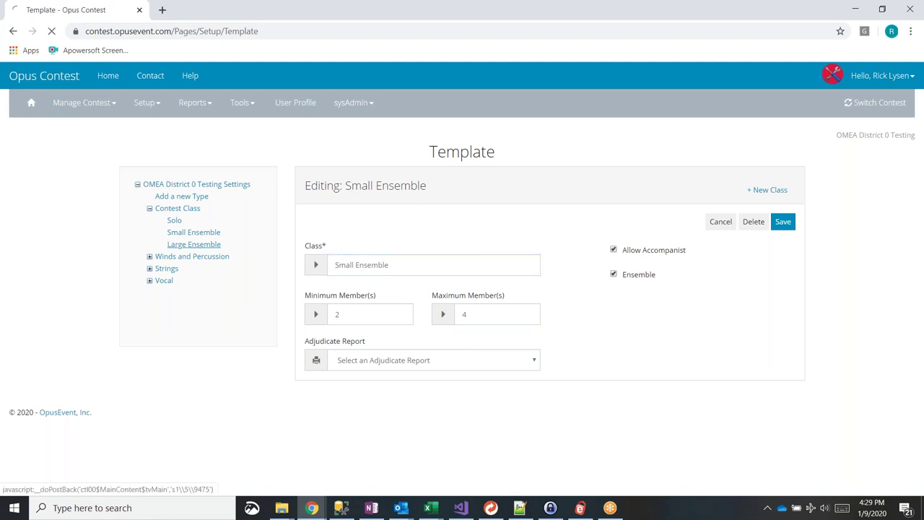
{"action": "left_click", "coordinate": [150, 210]}
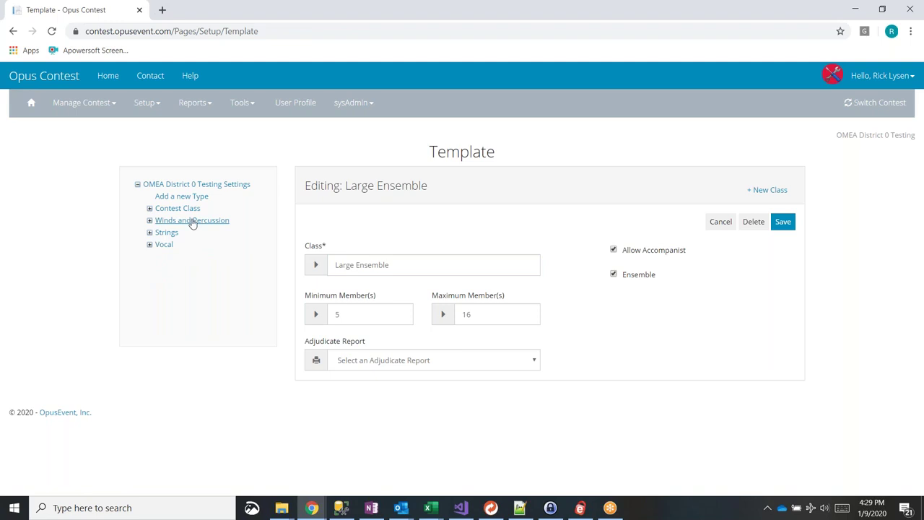
{"action": "left_click", "coordinate": [150, 223]}
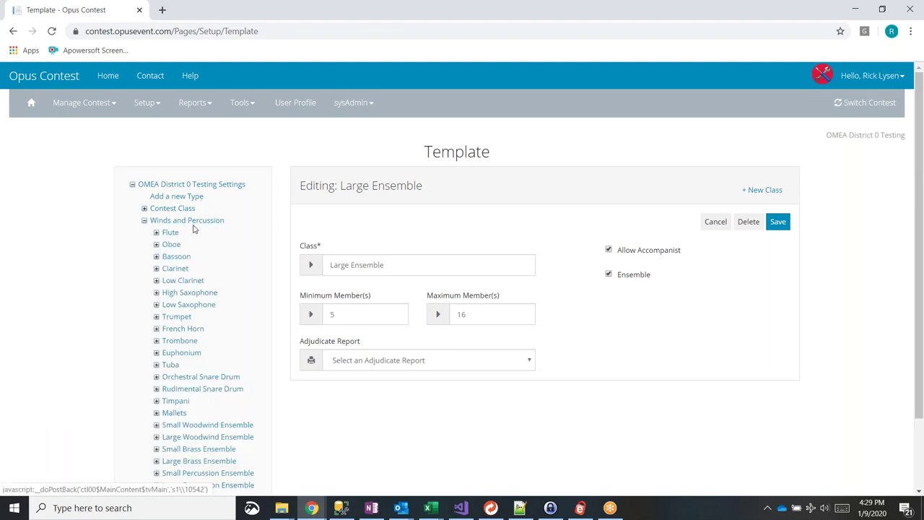
{"action": "scroll", "coordinate": [173, 245], "scroll_direction": "down", "scroll_amount": 1}
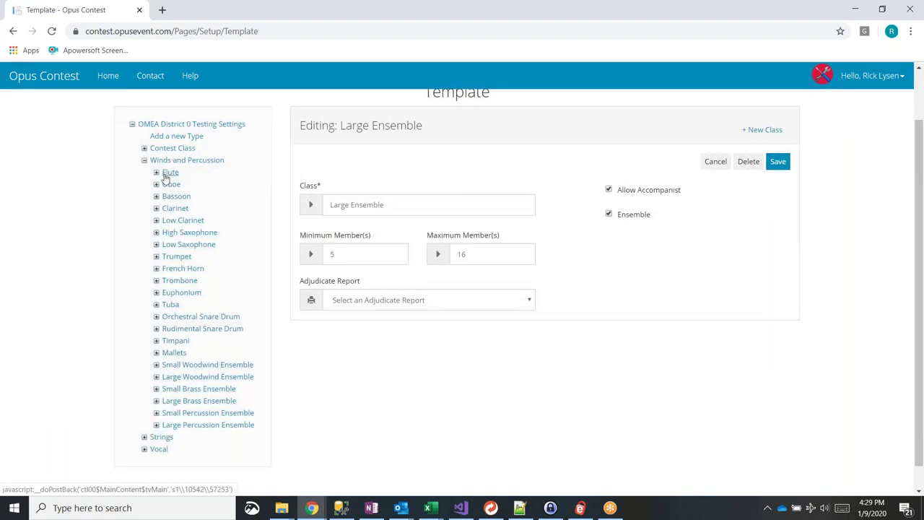
{"action": "left_click", "coordinate": [144, 437]}
{"action": "scroll", "coordinate": [218, 394], "scroll_direction": "down", "scroll_amount": 2}
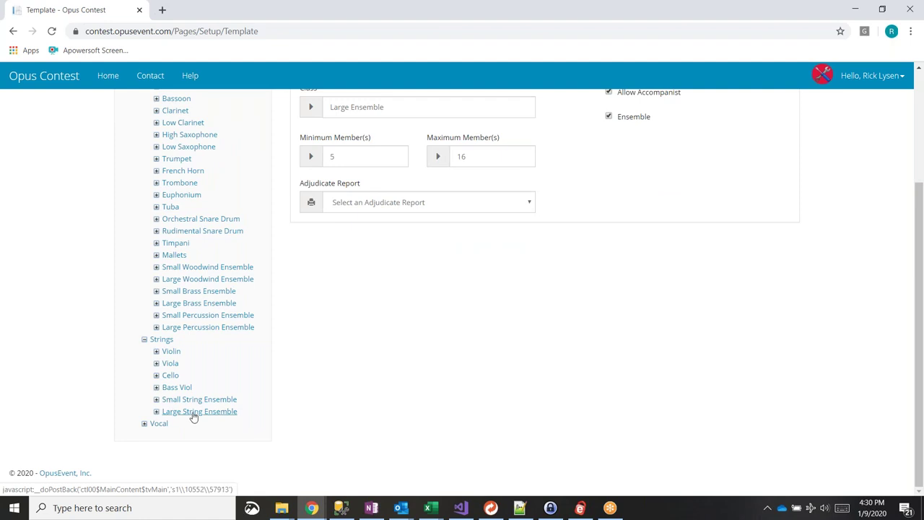
{"action": "left_click", "coordinate": [144, 424]}
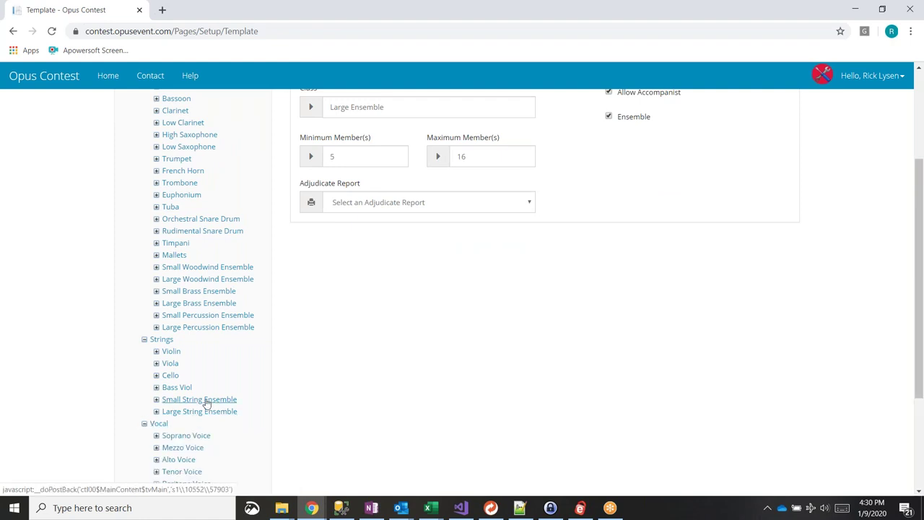
{"action": "scroll", "coordinate": [201, 376], "scroll_direction": "down", "scroll_amount": 3}
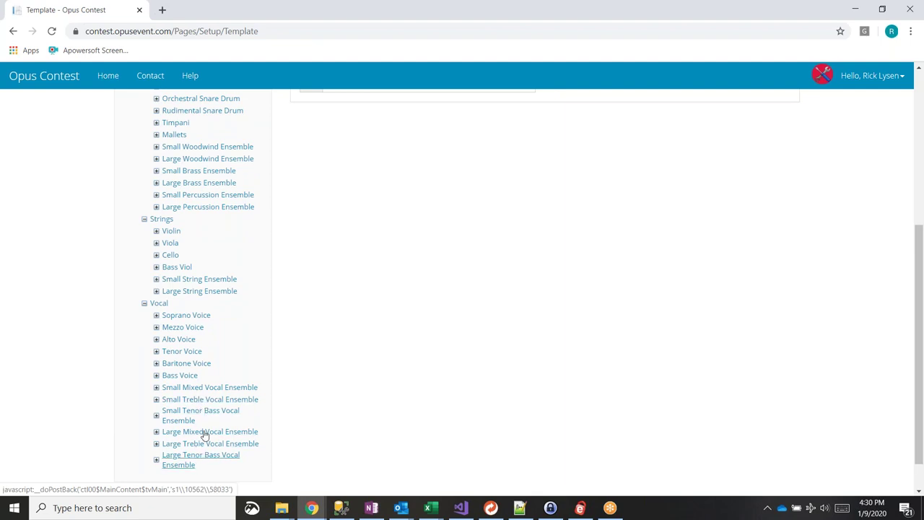
{"action": "scroll", "coordinate": [226, 349], "scroll_direction": "up", "scroll_amount": 4}
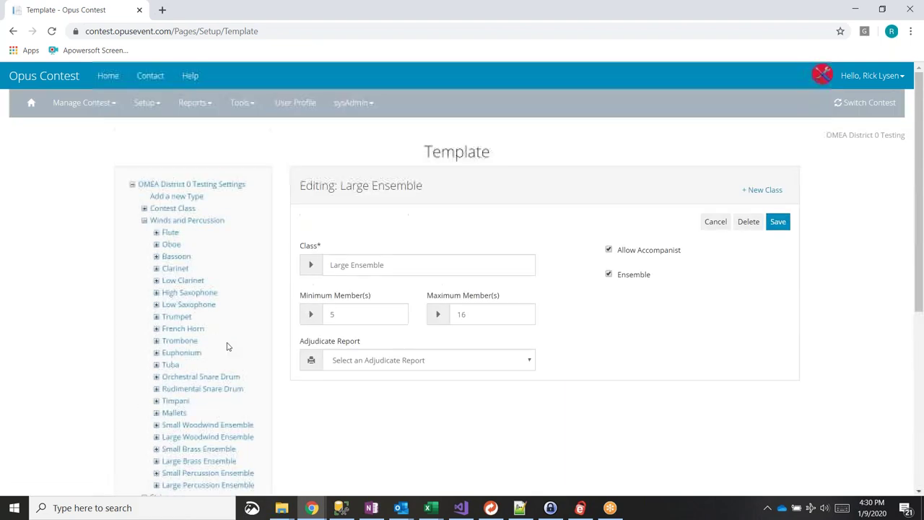
Step: Open the Winds and Percussion type and check its sort value of 10
{"action": "left_click", "coordinate": [173, 233]}
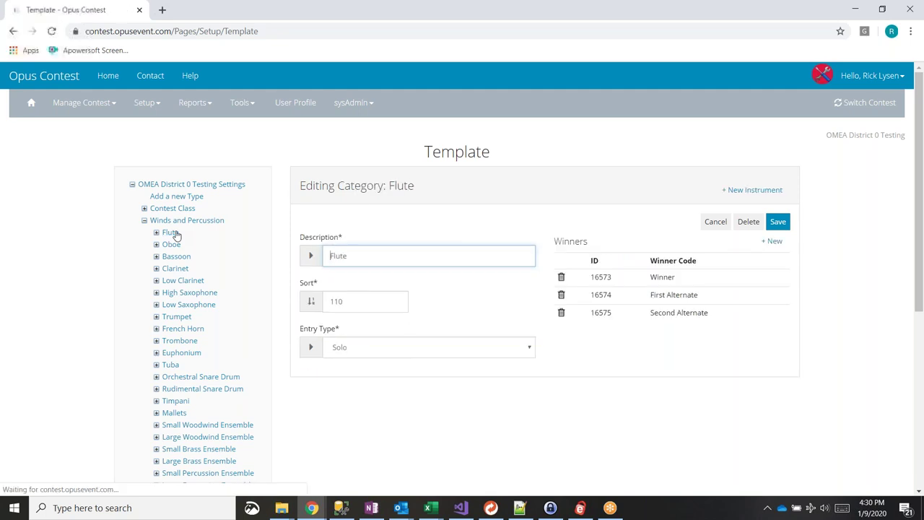
{"action": "left_click", "coordinate": [180, 224]}
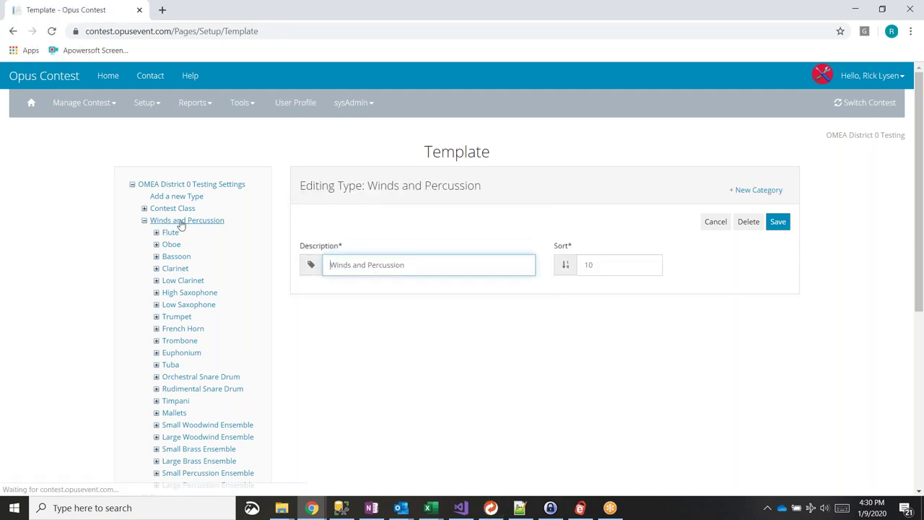
{"action": "triple_click", "coordinate": [419, 265]}
{"action": "left_click_drag", "start_coordinate": [594, 265], "coordinate": [546, 265]}
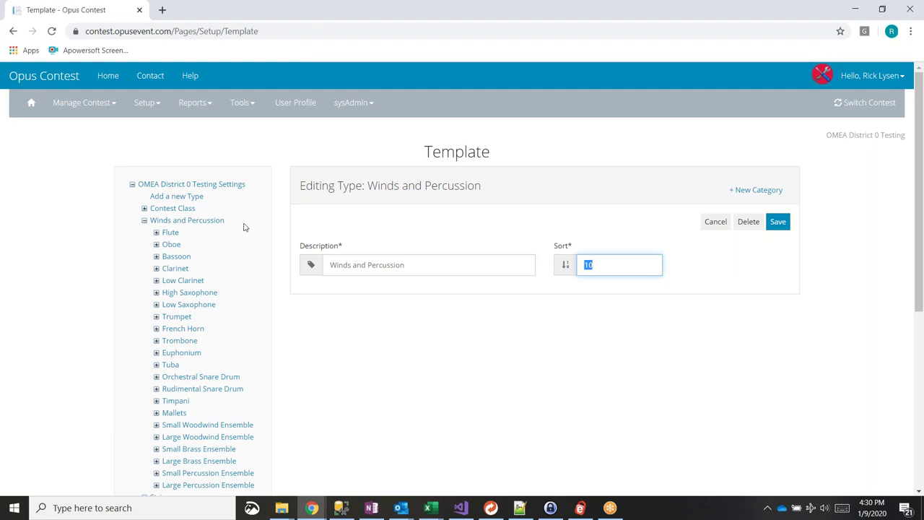
Step: Collapse the Winds, Strings and Vocal branches and check the Vocal sort value of 30
{"action": "left_click", "coordinate": [145, 222]}
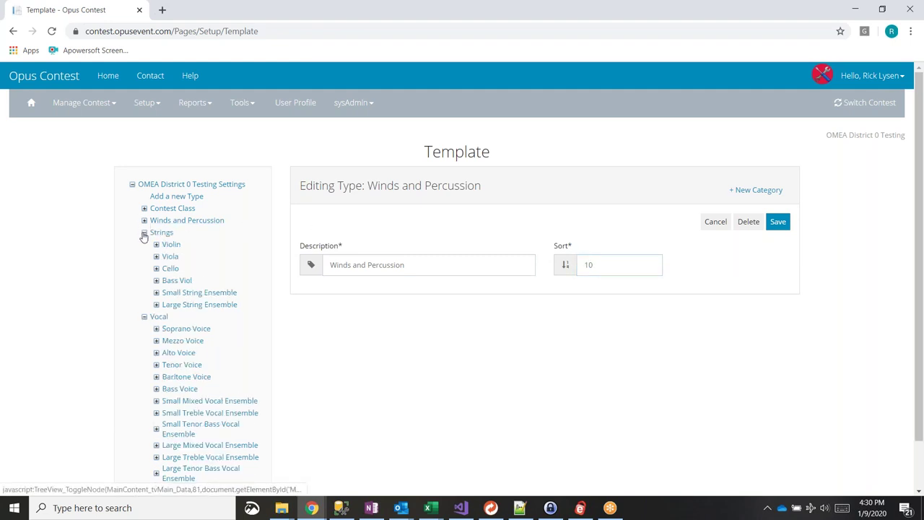
{"action": "left_click", "coordinate": [144, 232]}
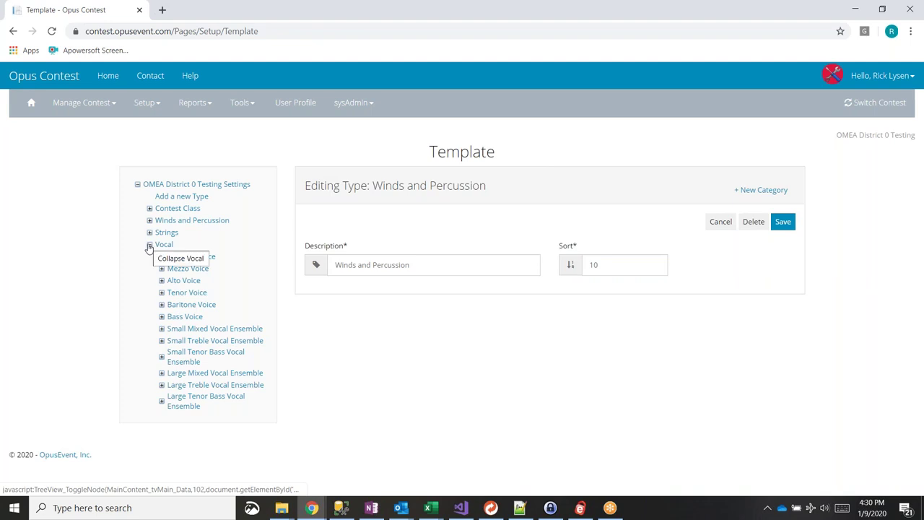
{"action": "left_click", "coordinate": [149, 245]}
{"action": "left_click", "coordinate": [166, 235]}
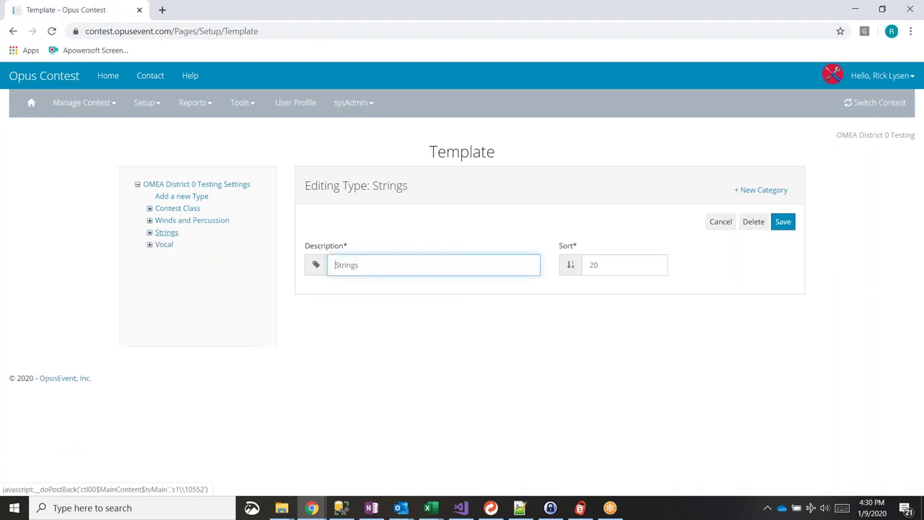
{"action": "left_click", "coordinate": [167, 245]}
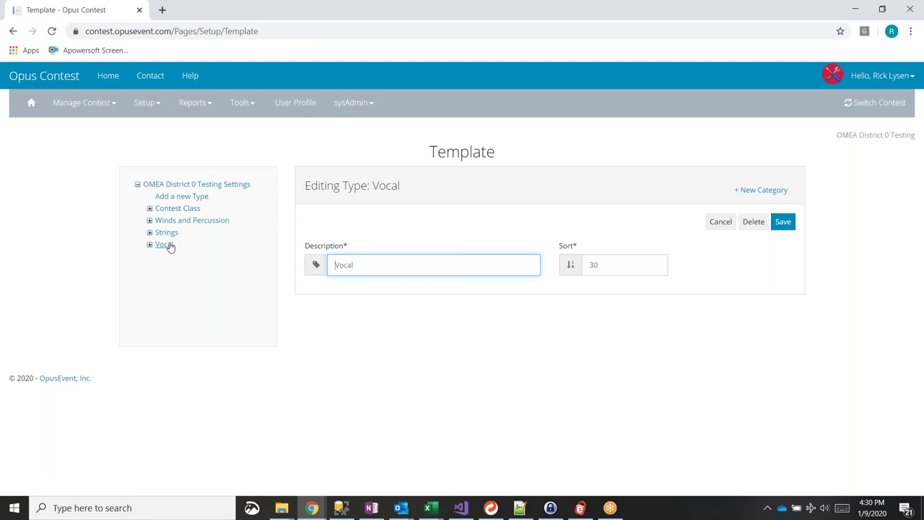
{"action": "left_click_drag", "start_coordinate": [621, 270], "coordinate": [579, 270]}
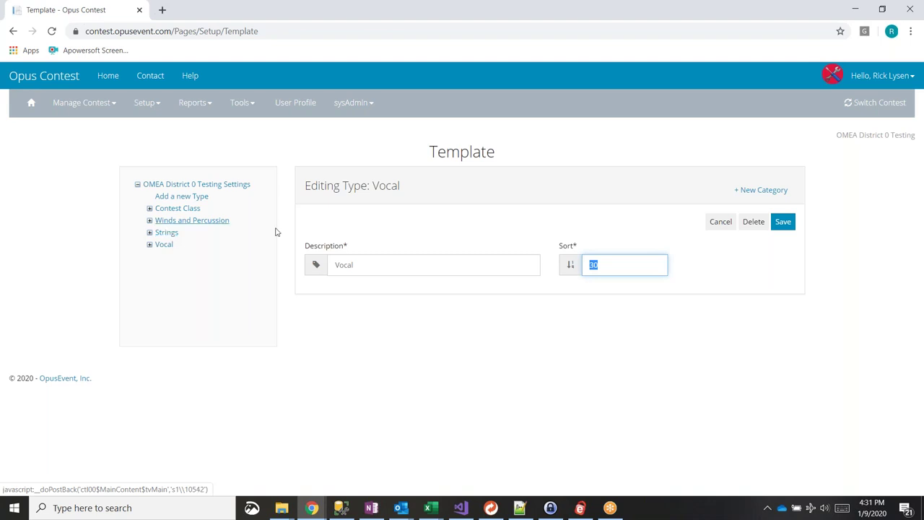
Step: Check the Strings sort value of 20, then reopen and expand Winds and Percussion
{"action": "left_click", "coordinate": [171, 235]}
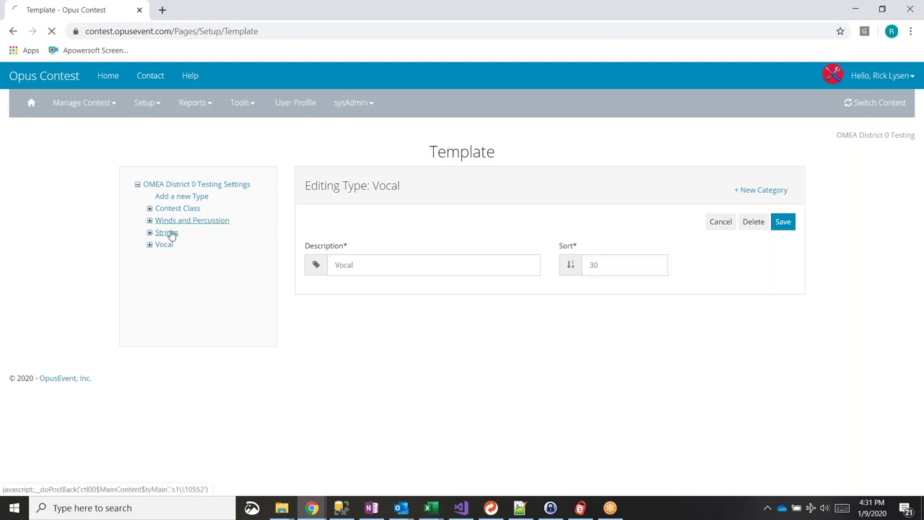
{"action": "left_click", "coordinate": [166, 234]}
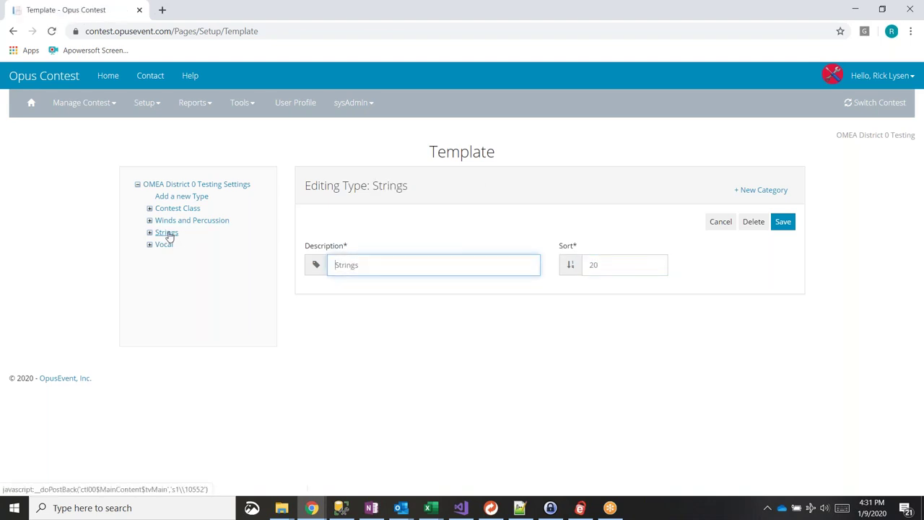
{"action": "key", "text": "Tab"}
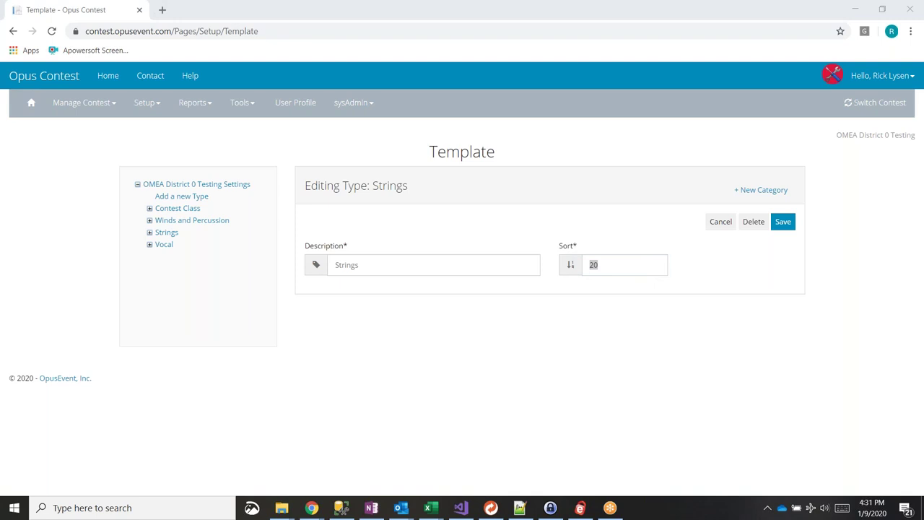
{"action": "left_click", "coordinate": [178, 224]}
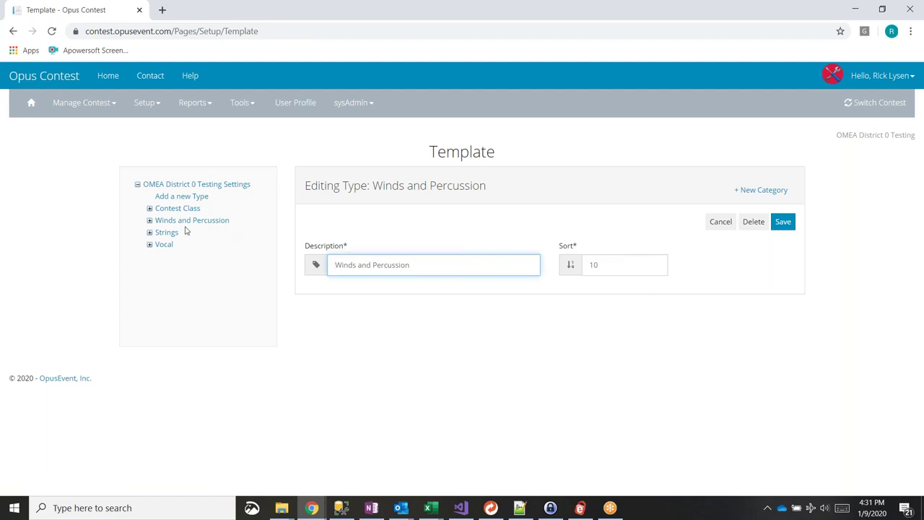
{"action": "left_click", "coordinate": [149, 221]}
Step: Confirm the Flute category has sort 110, Solo entry type and a Winner code, then expand it
{"action": "left_click", "coordinate": [172, 233]}
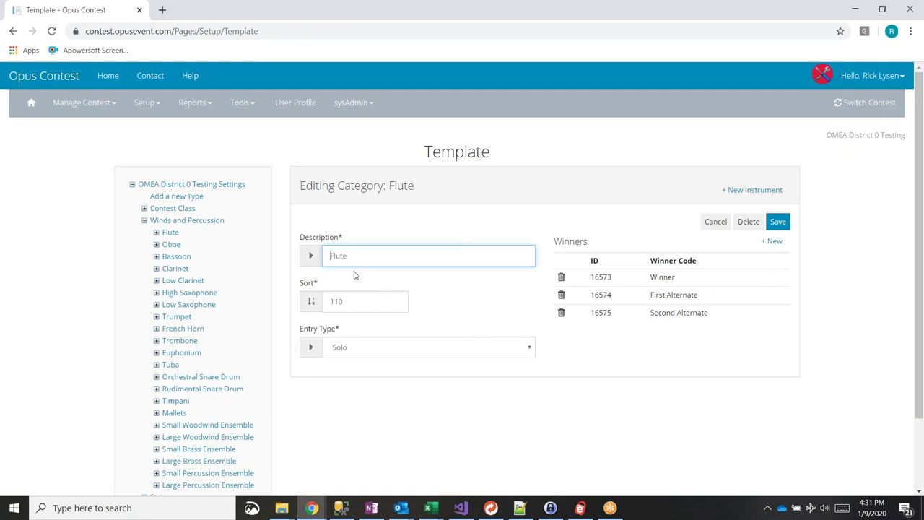
{"action": "left_click_drag", "start_coordinate": [366, 258], "coordinate": [298, 264]}
{"action": "key", "text": "Tab"}
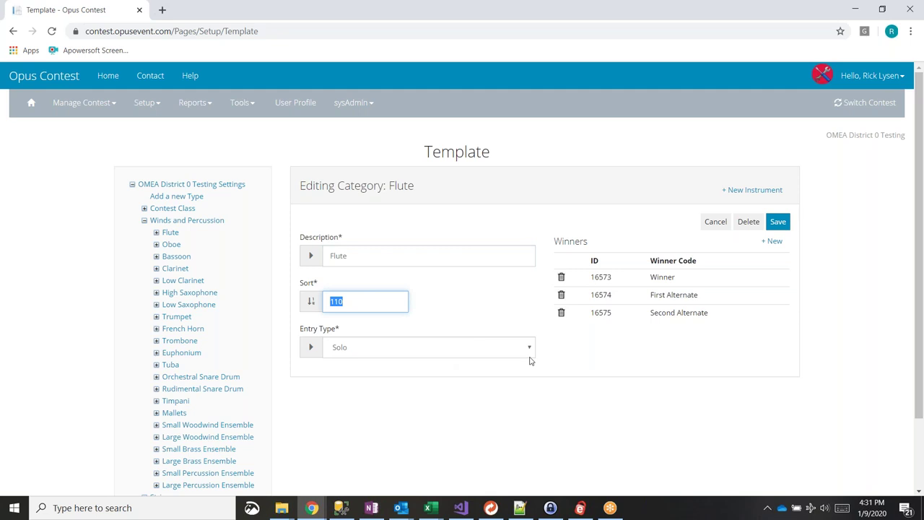
{"action": "left_click", "coordinate": [530, 352]}
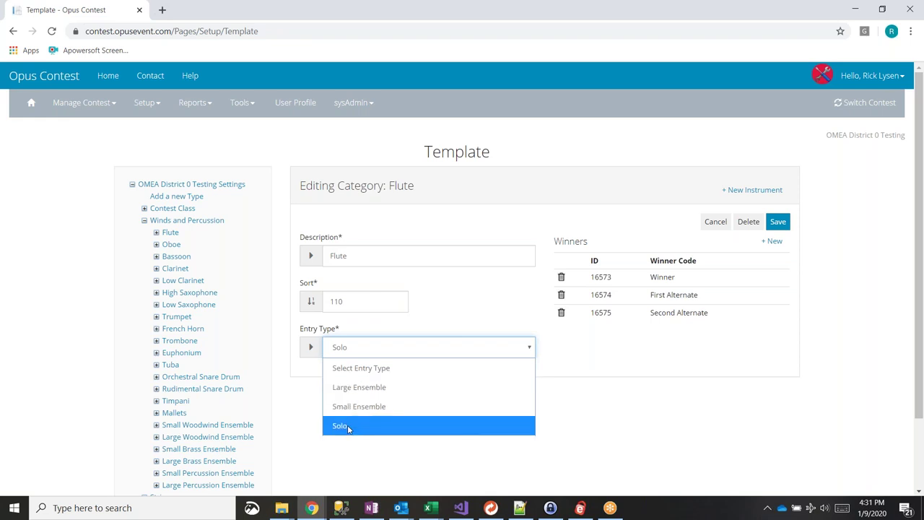
{"action": "left_click", "coordinate": [605, 355]}
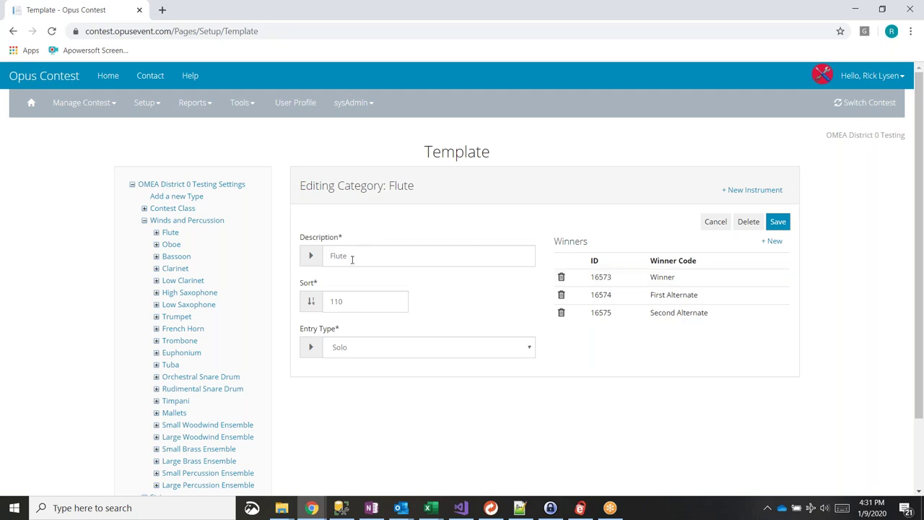
{"action": "left_click_drag", "start_coordinate": [353, 256], "coordinate": [329, 256]}
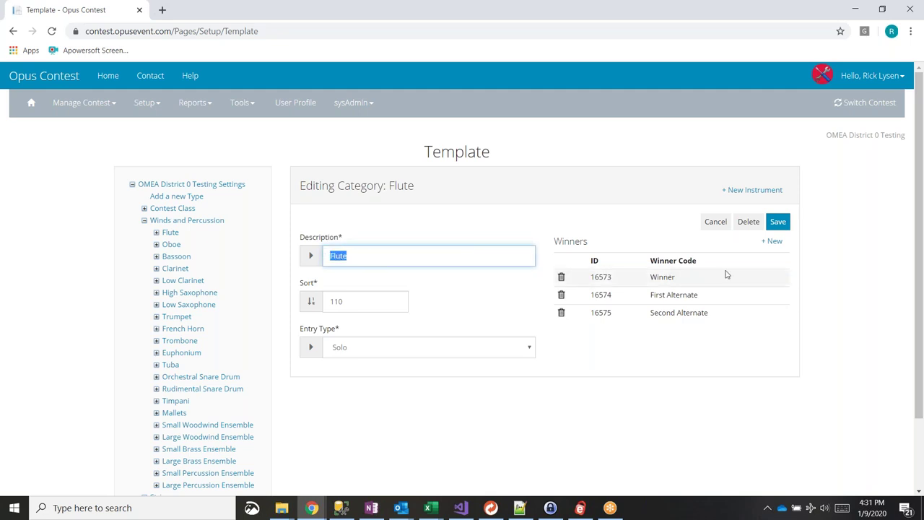
{"action": "left_click_drag", "start_coordinate": [682, 279], "coordinate": [635, 280]}
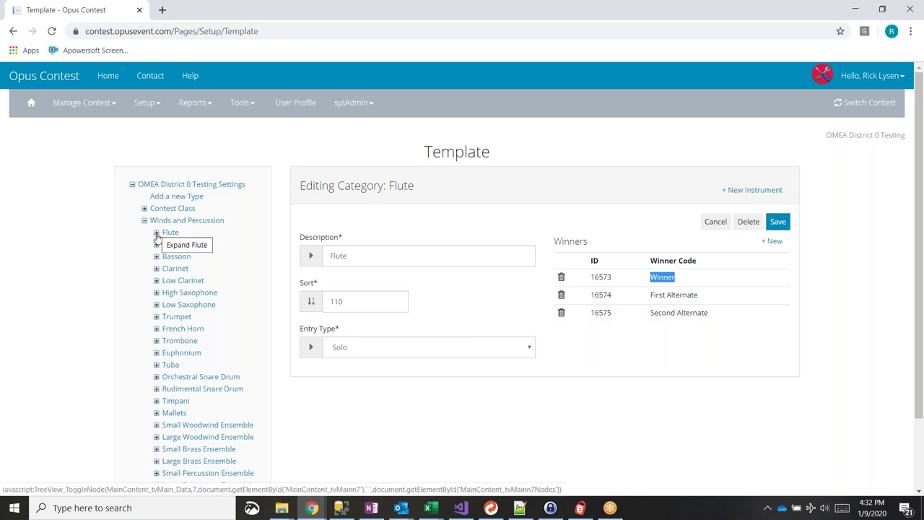
{"action": "left_click", "coordinate": [156, 232]}
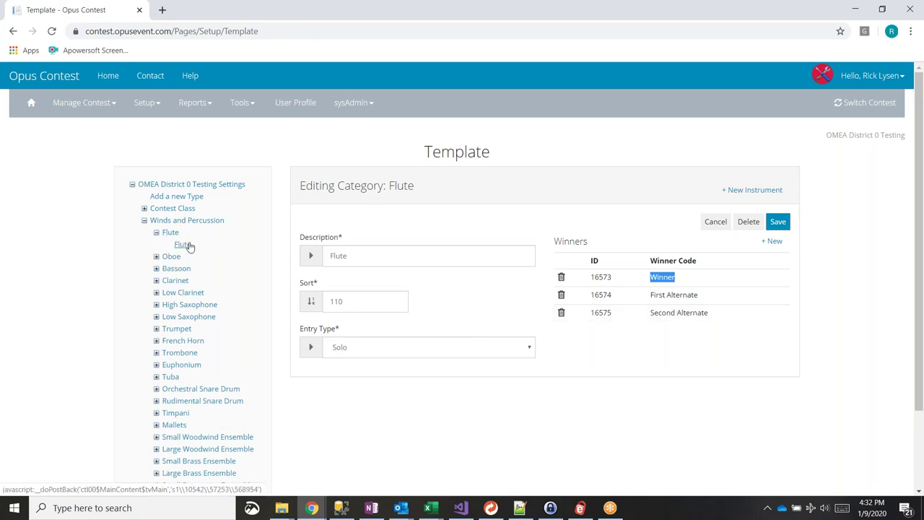
Step: Open the Flute instrument's settings (sort 110) under the Flute category
{"action": "left_click", "coordinate": [183, 245]}
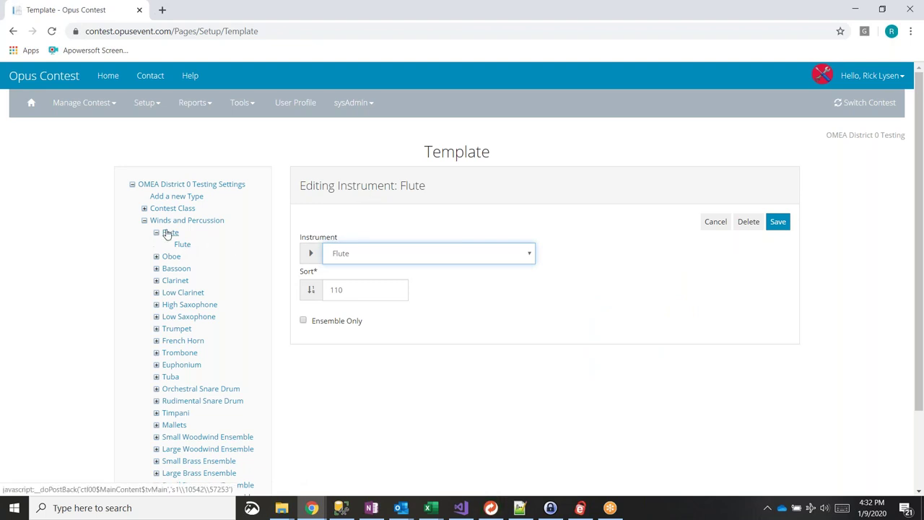
{"action": "left_click", "coordinate": [169, 233]}
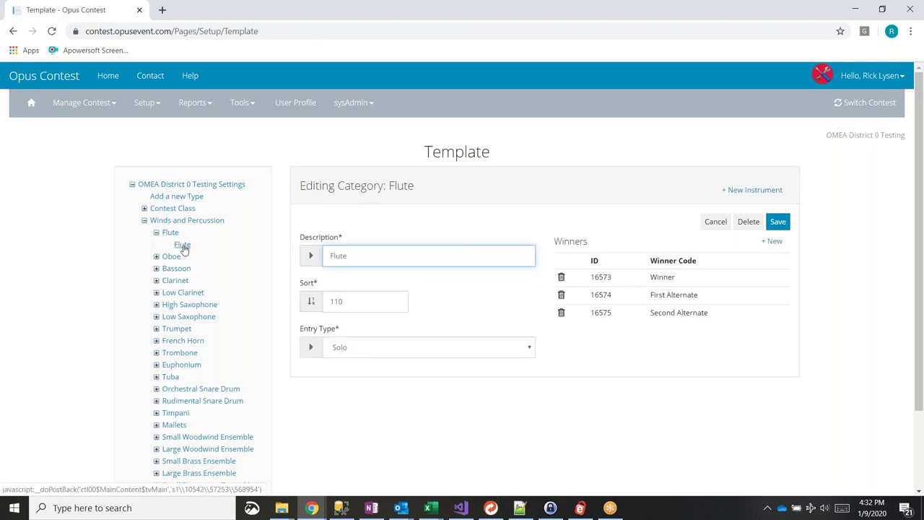
{"action": "left_click", "coordinate": [183, 246]}
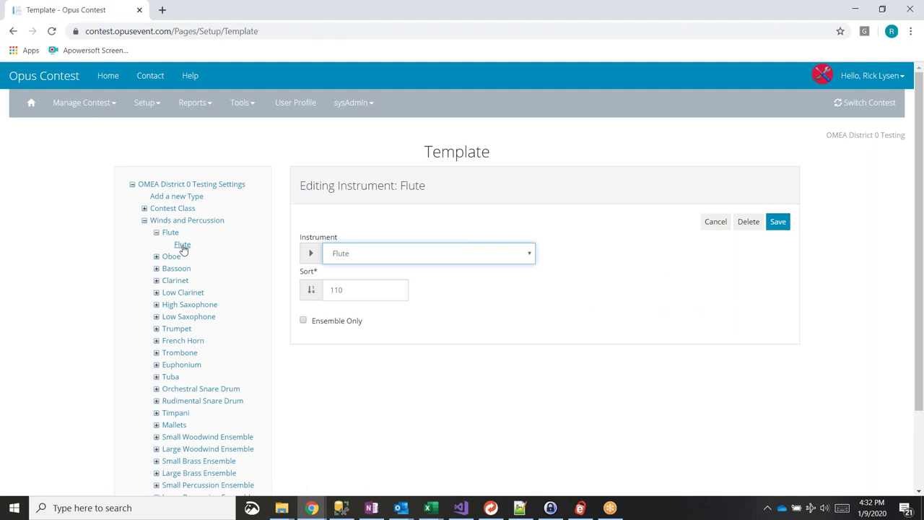
Step: Expand Oboe, Bassoon and Clarinet, collapse Flute, and open Contest Home in a new tab
{"action": "left_click", "coordinate": [156, 258]}
{"action": "left_click", "coordinate": [156, 281]}
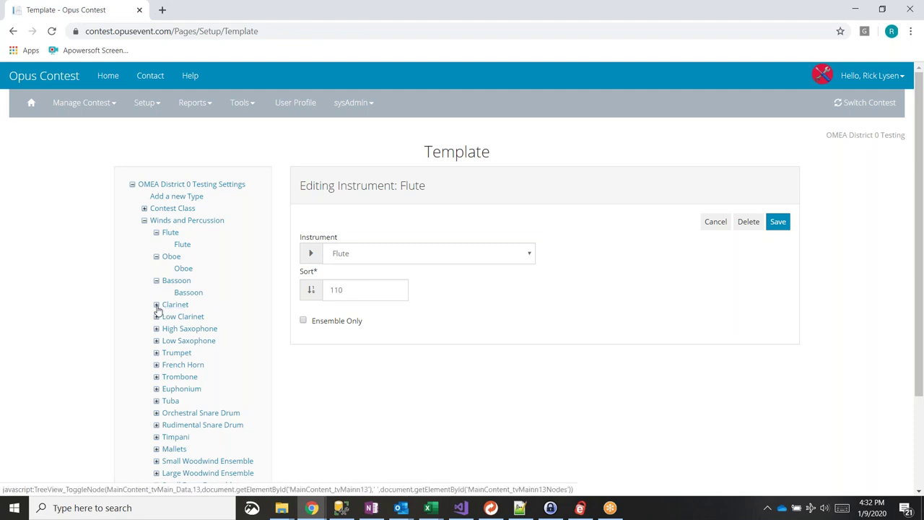
{"action": "left_click", "coordinate": [156, 305]}
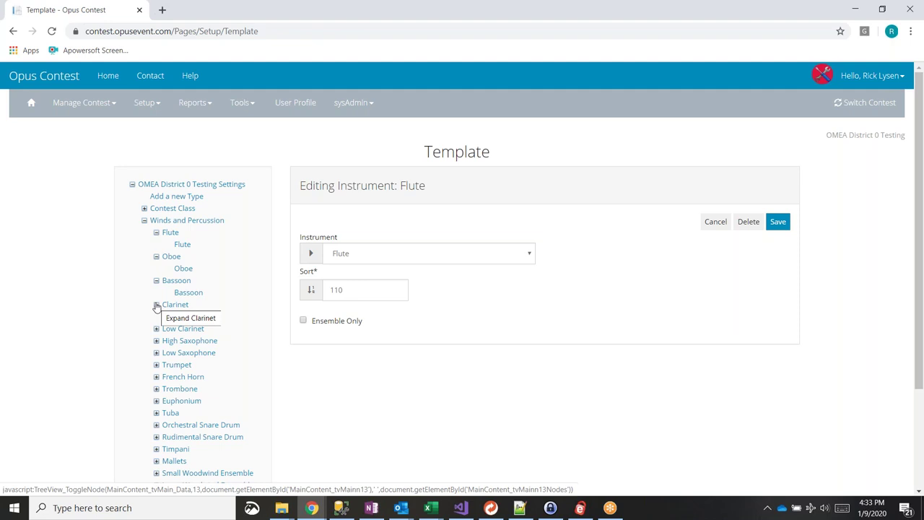
{"action": "left_click", "coordinate": [156, 234]}
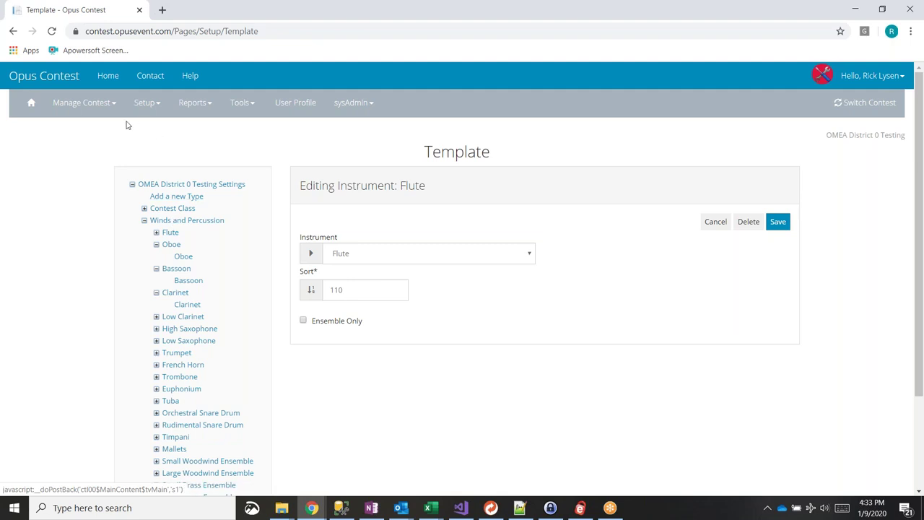
{"action": "middle_click", "coordinate": [33, 106]}
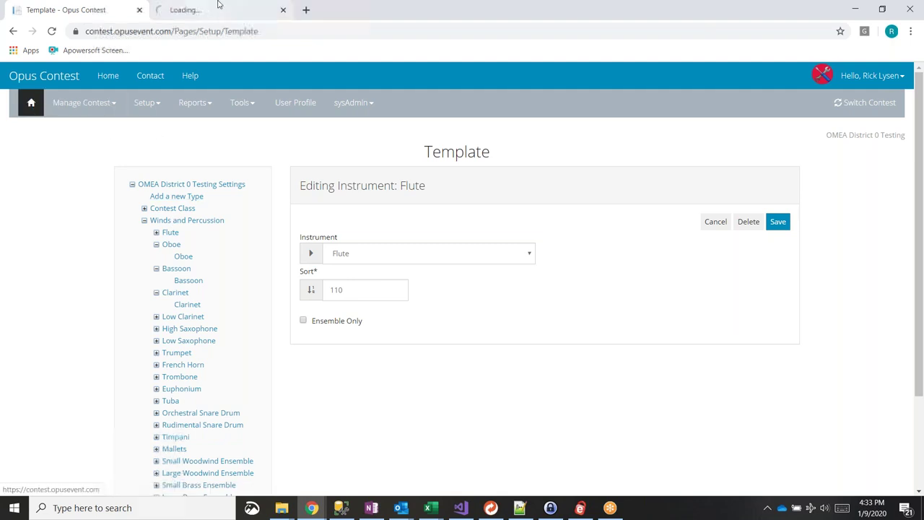
Step: Set the Flute solo entry's category to Flute, then return to the Template tab
{"action": "left_click", "coordinate": [220, 11]}
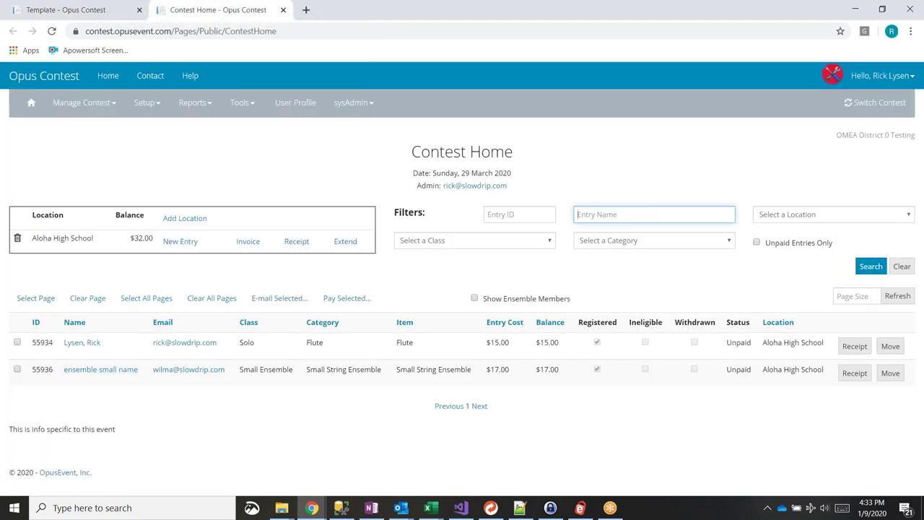
{"action": "left_click", "coordinate": [82, 342]}
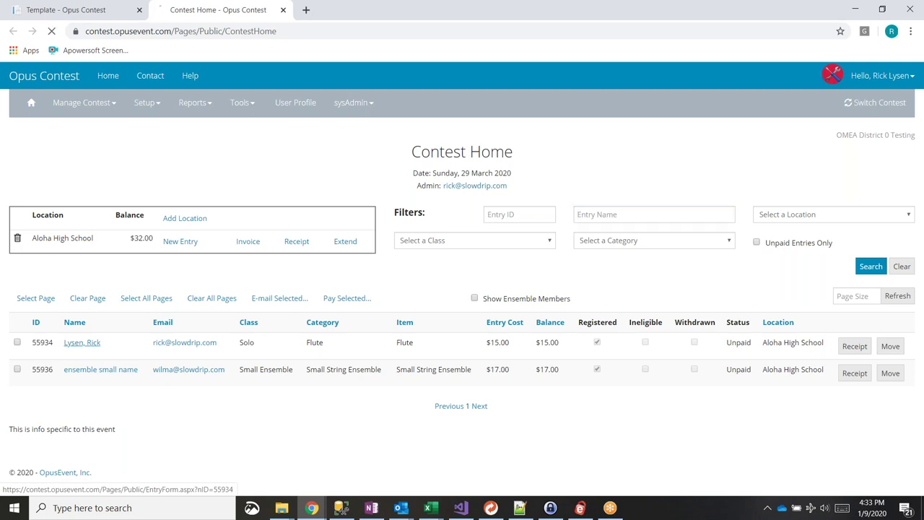
{"action": "scroll", "coordinate": [382, 376], "scroll_direction": "down", "scroll_amount": 2}
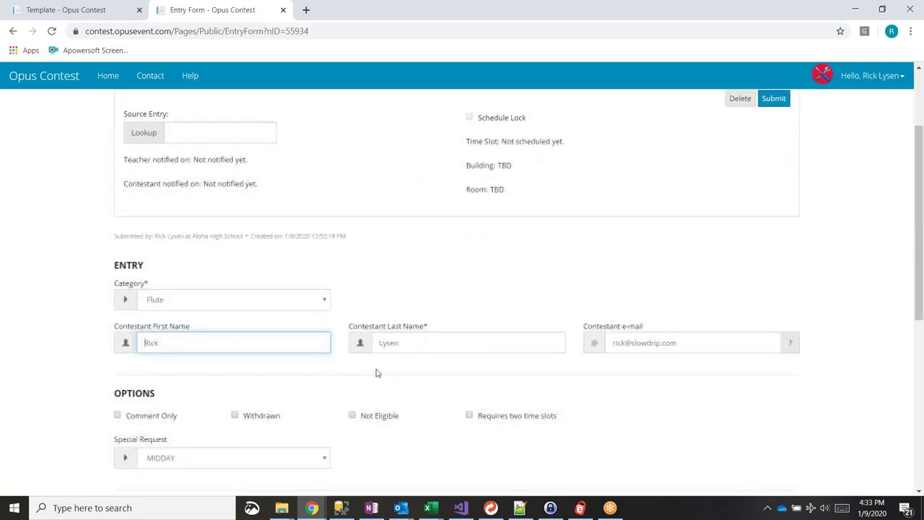
{"action": "left_click", "coordinate": [324, 302]}
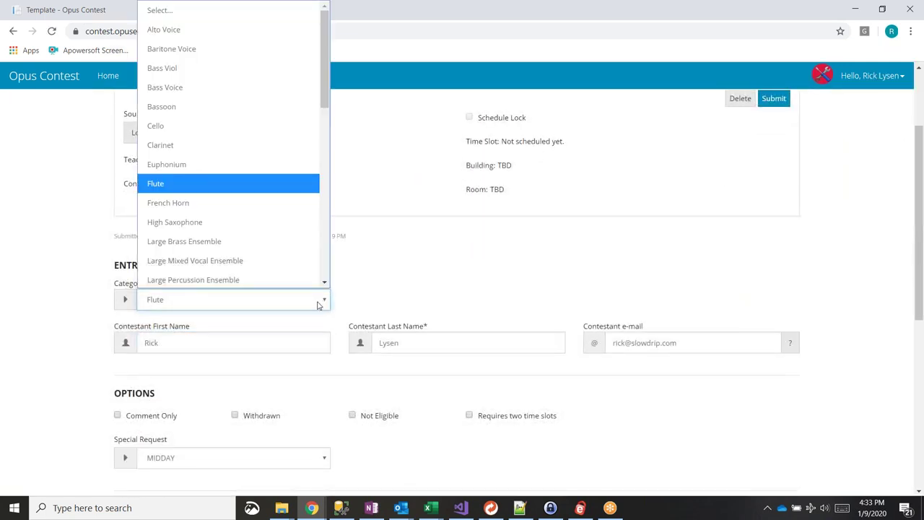
{"action": "left_click", "coordinate": [190, 184]}
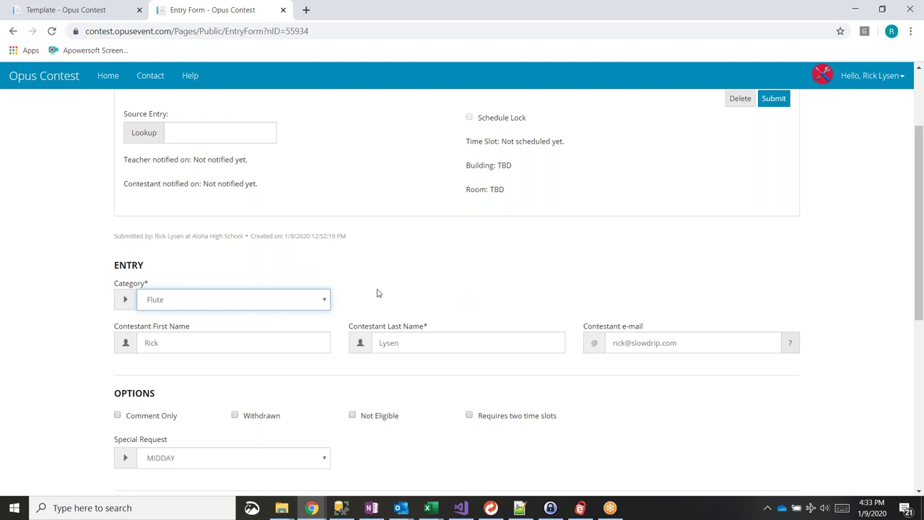
{"action": "left_click", "coordinate": [345, 273]}
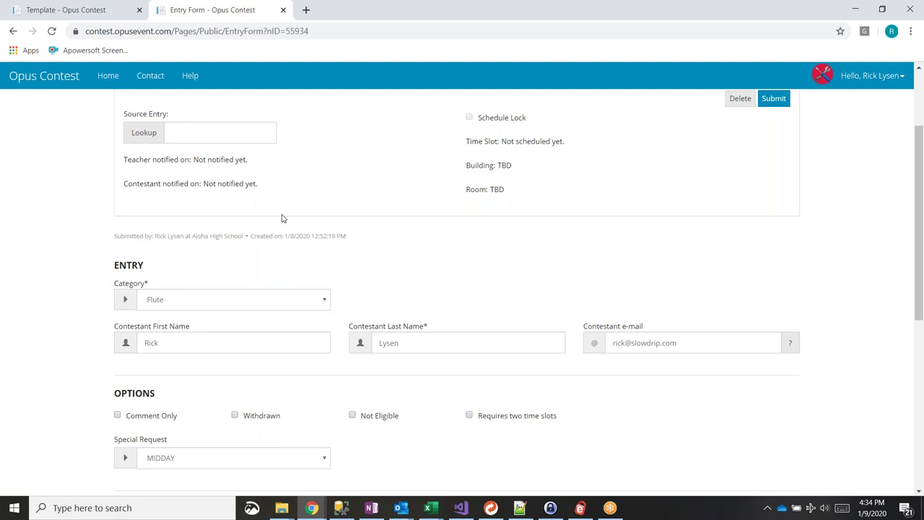
{"action": "left_click", "coordinate": [100, 12]}
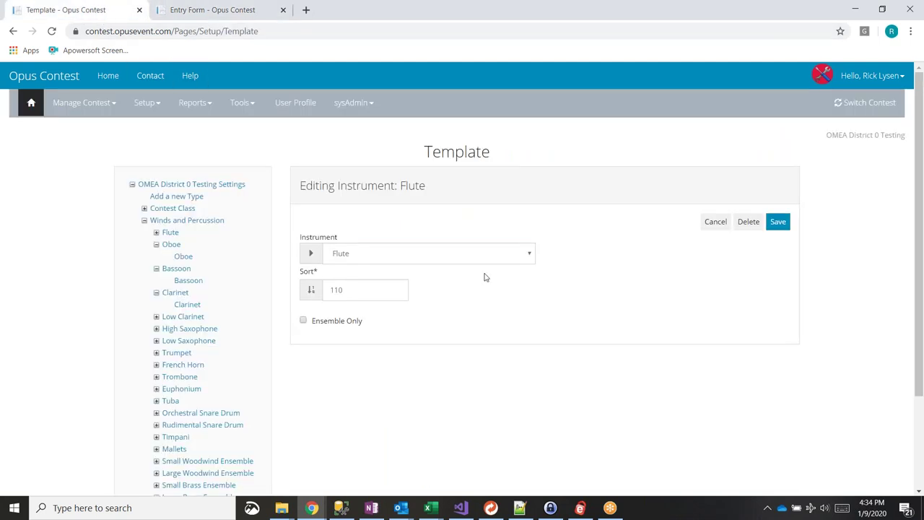
Step: Start a new category under Winds and Percussion, prefilled with sort 305 and three winner codes
{"action": "scroll", "coordinate": [466, 286], "scroll_direction": "down", "scroll_amount": 1}
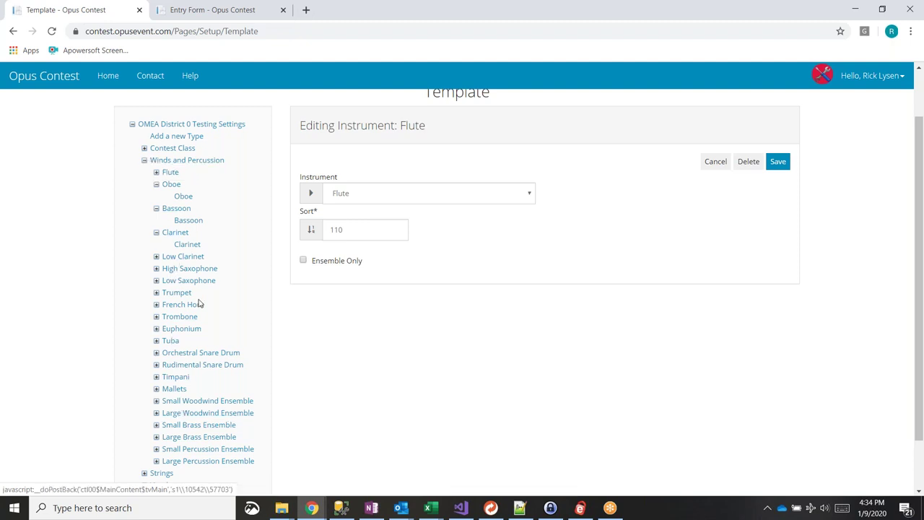
{"action": "scroll", "coordinate": [222, 309], "scroll_direction": "down", "scroll_amount": 1}
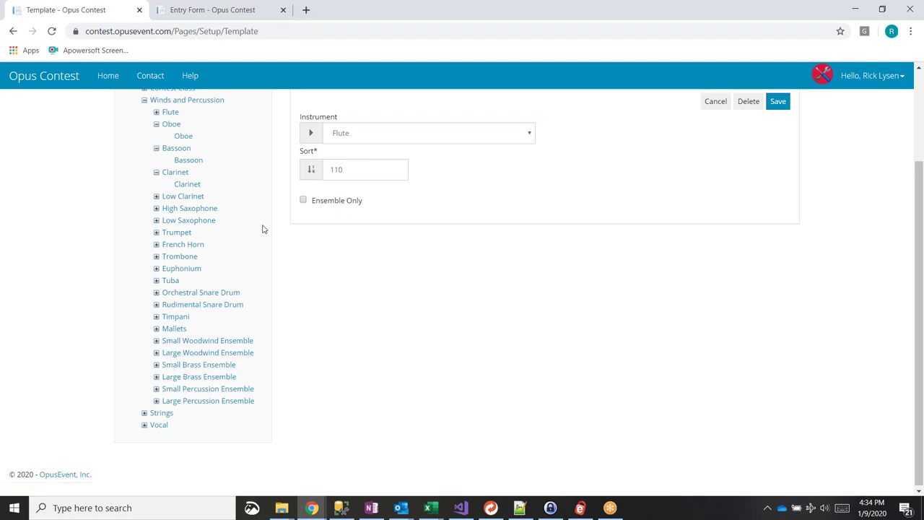
{"action": "scroll", "coordinate": [262, 227], "scroll_direction": "up", "scroll_amount": 2}
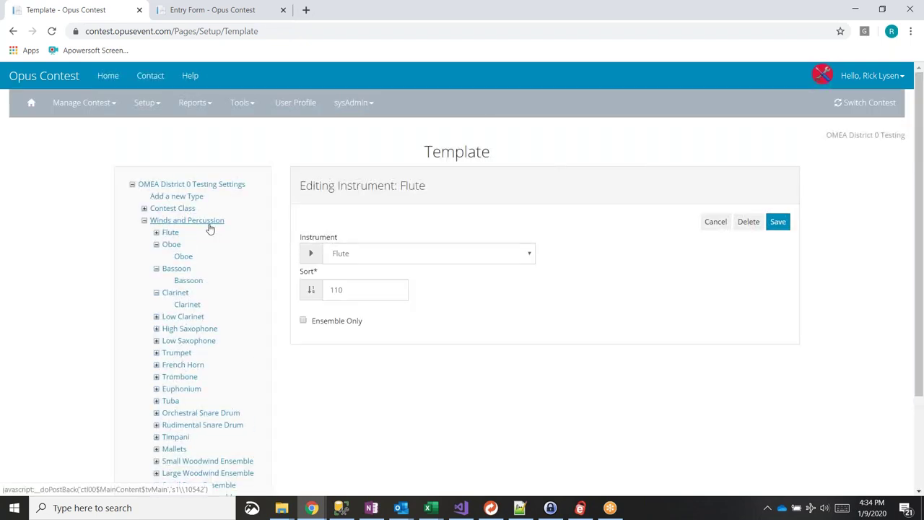
{"action": "left_click", "coordinate": [203, 225]}
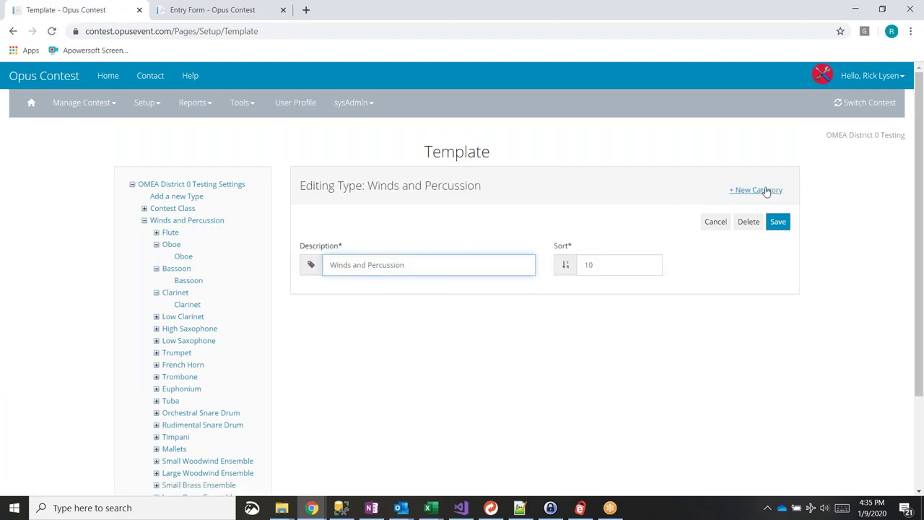
{"action": "left_click", "coordinate": [766, 190]}
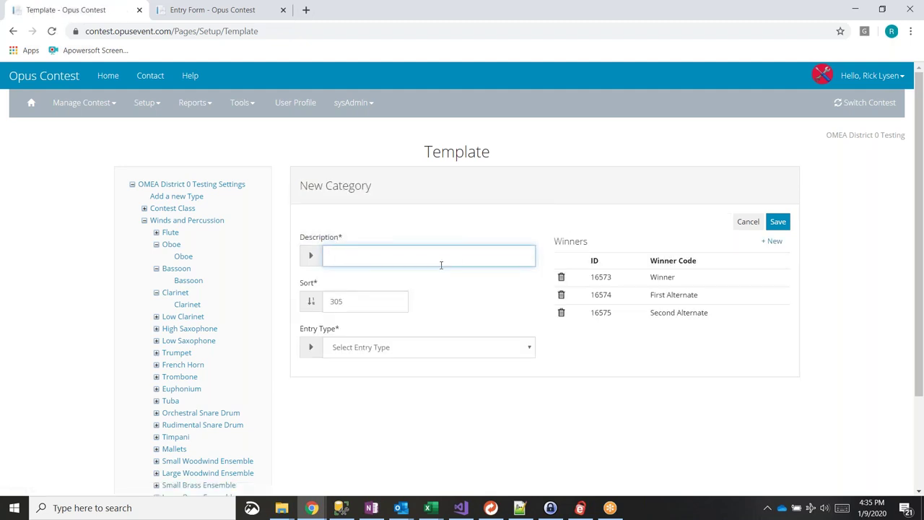
Step: Save a new 'Large Mixed Ensemble' category with entry type Large Ensemble
{"action": "type", "text": "Large Mixed Ensemble"}
{"action": "left_click", "coordinate": [443, 349]}
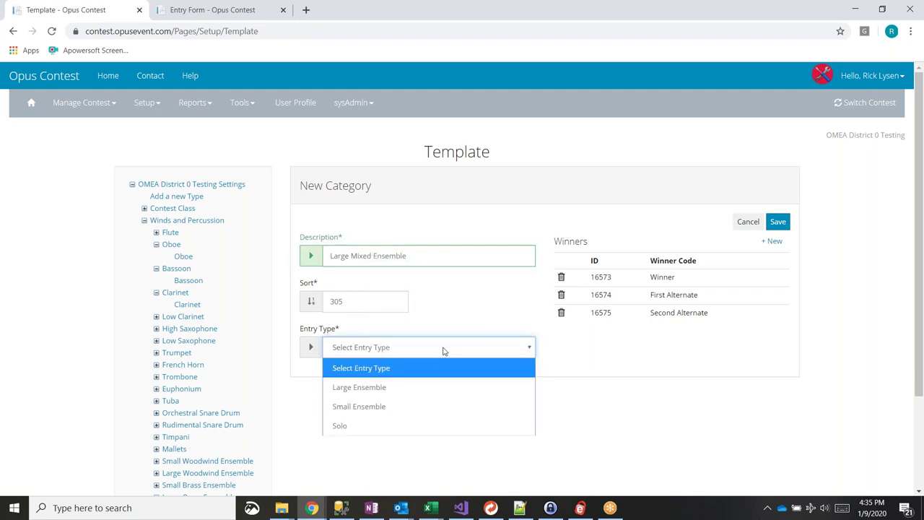
{"action": "left_click", "coordinate": [424, 388]}
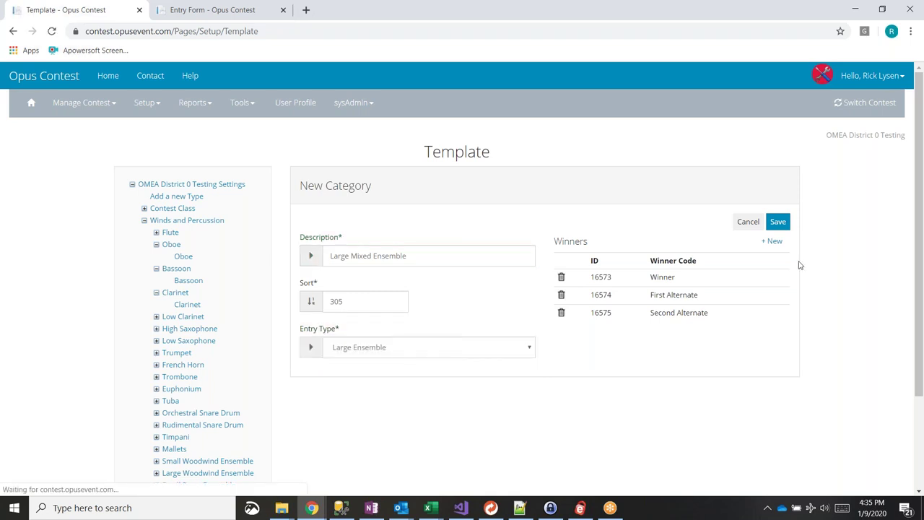
{"action": "left_click", "coordinate": [780, 223]}
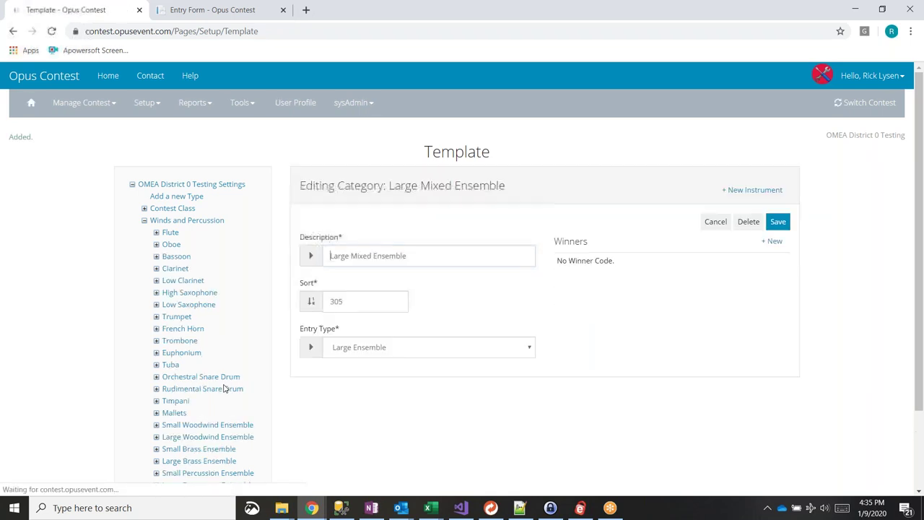
{"action": "scroll", "coordinate": [200, 462], "scroll_direction": "down", "scroll_amount": 2}
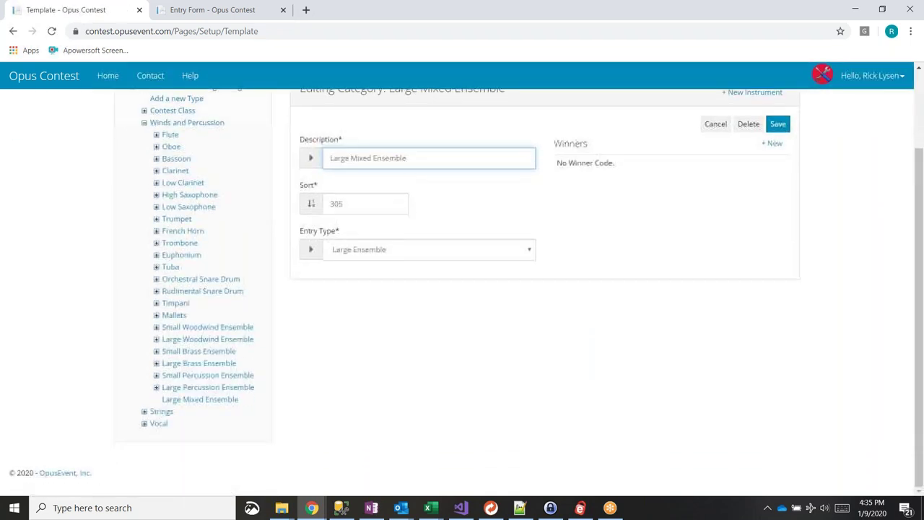
{"action": "left_click", "coordinate": [200, 401]}
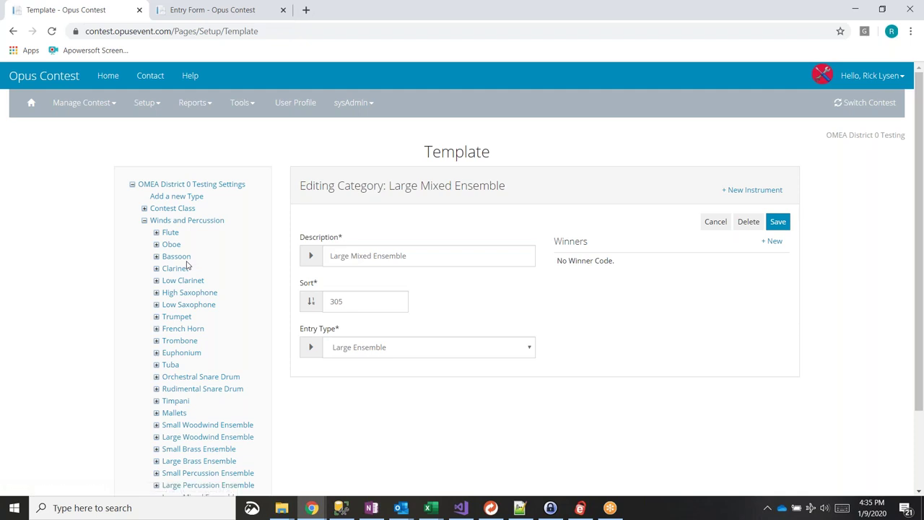
{"action": "scroll", "coordinate": [168, 309], "scroll_direction": "down", "scroll_amount": 2}
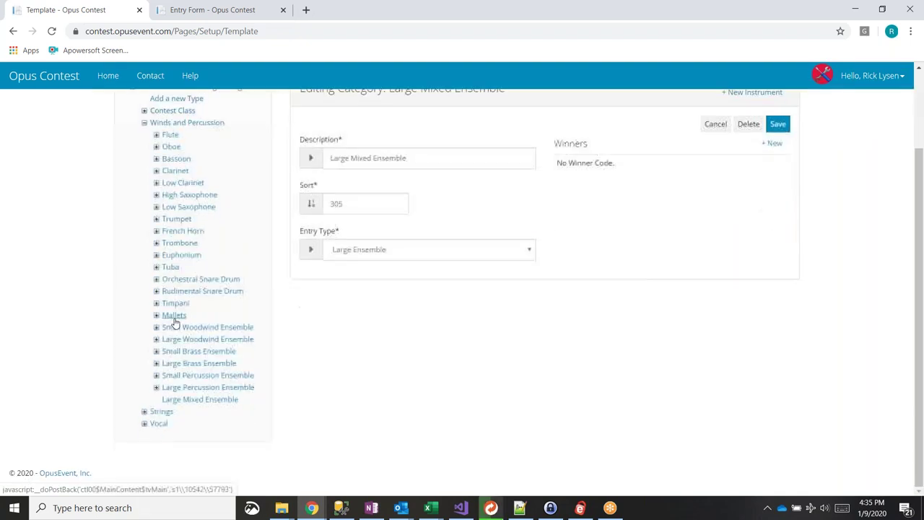
{"action": "left_click", "coordinate": [211, 399]}
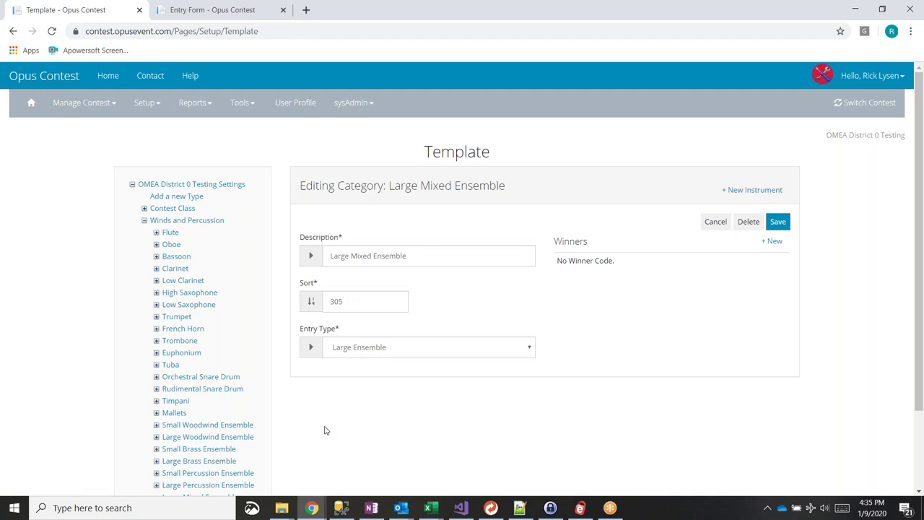
{"action": "scroll", "coordinate": [324, 431], "scroll_direction": "down", "scroll_amount": 3}
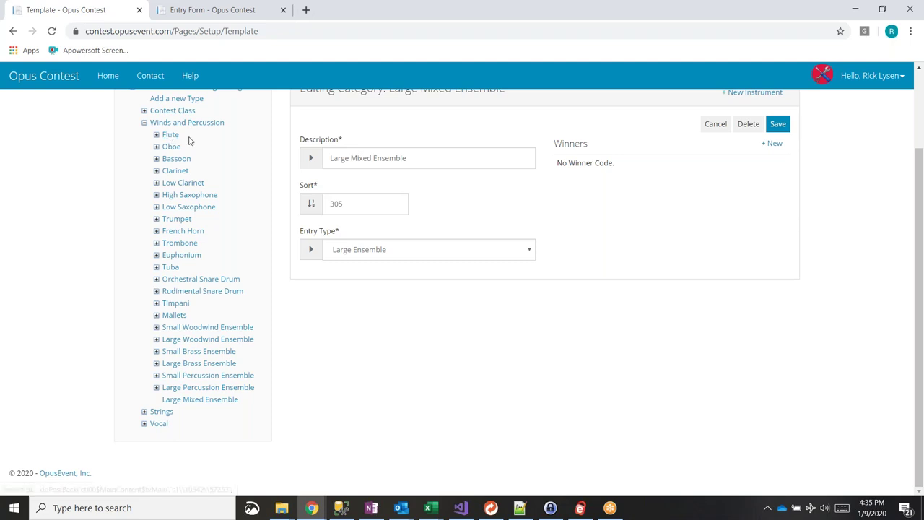
{"action": "left_click", "coordinate": [170, 136]}
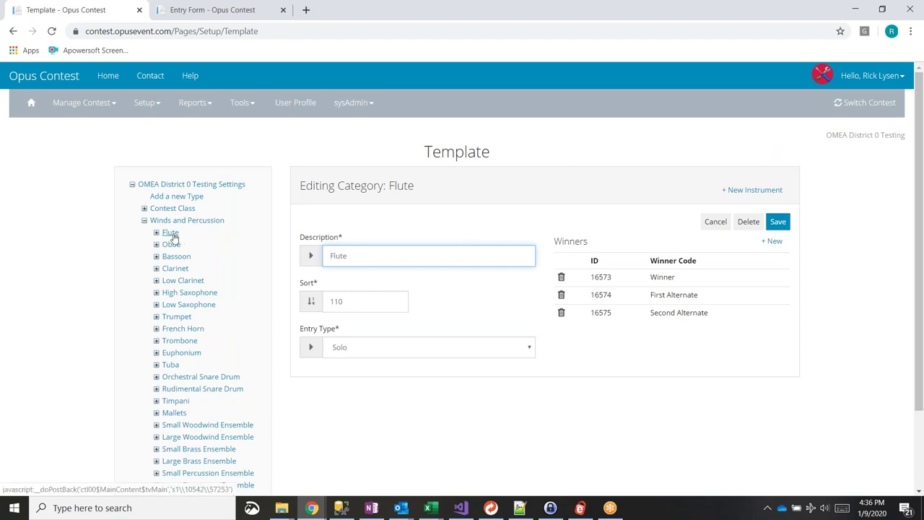
{"action": "scroll", "coordinate": [188, 325], "scroll_direction": "down", "scroll_amount": 2}
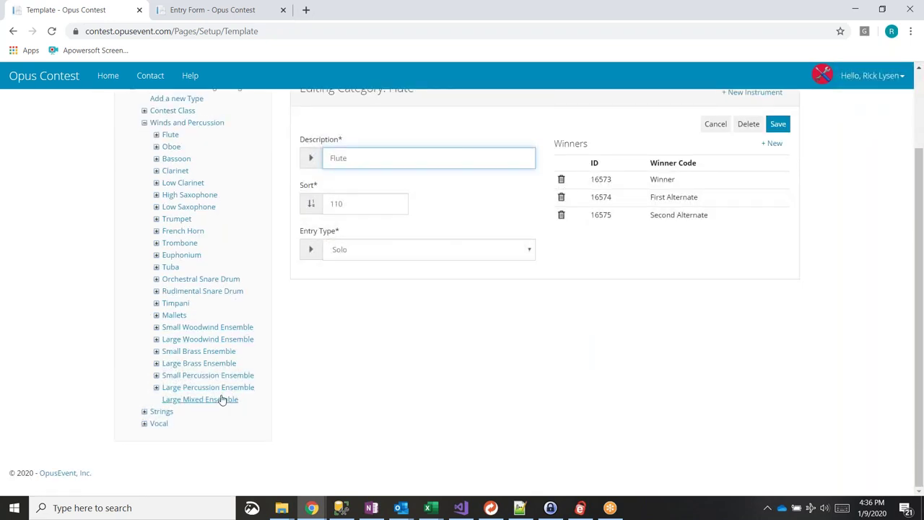
{"action": "left_click", "coordinate": [223, 399]}
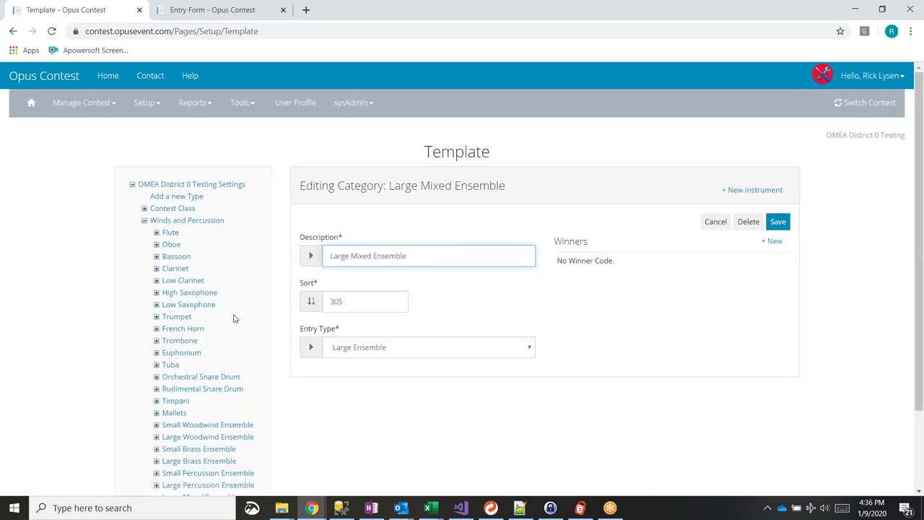
Step: Delete the Large Mixed Ensemble category, declining once before confirming with Yes
{"action": "left_click", "coordinate": [748, 222]}
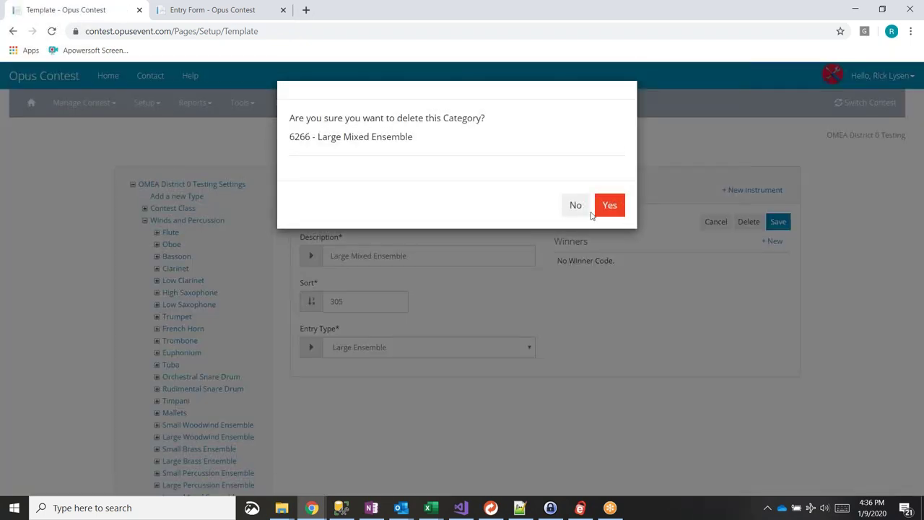
{"action": "left_click", "coordinate": [574, 207]}
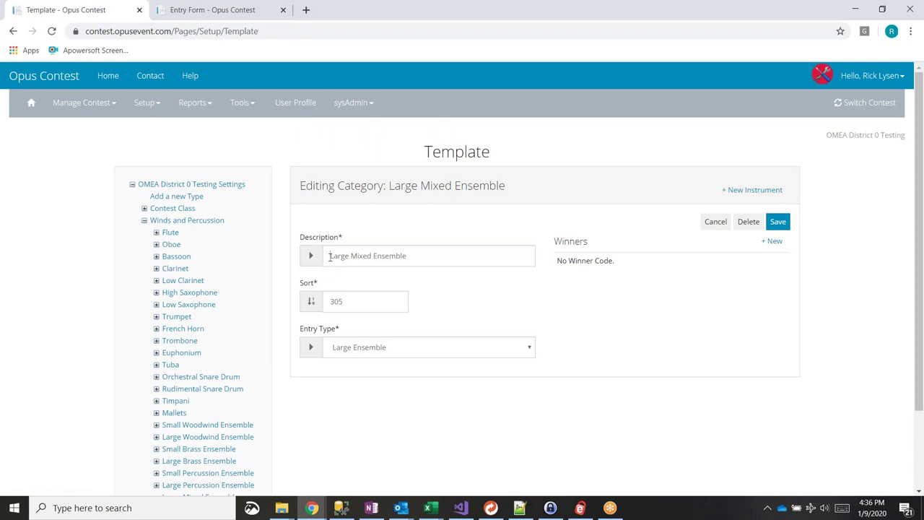
{"action": "left_click_drag", "start_coordinate": [329, 256], "coordinate": [439, 248]}
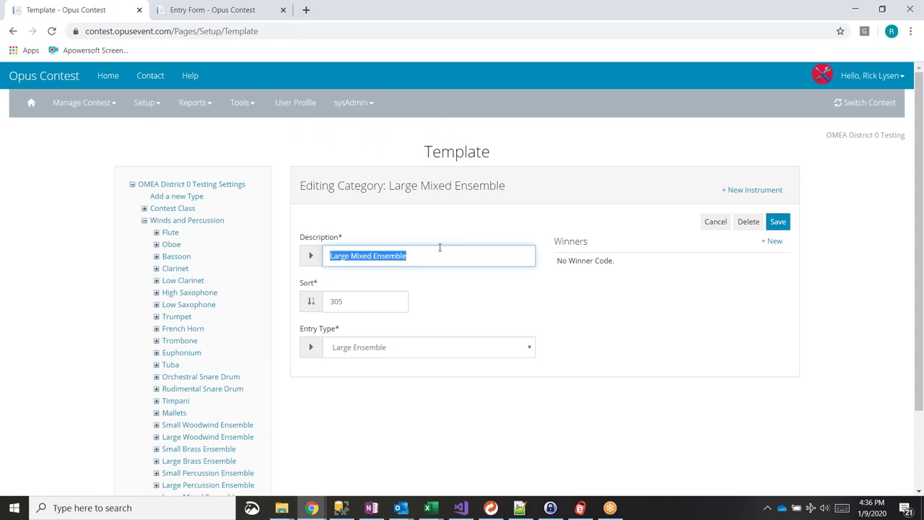
{"action": "left_click", "coordinate": [750, 225]}
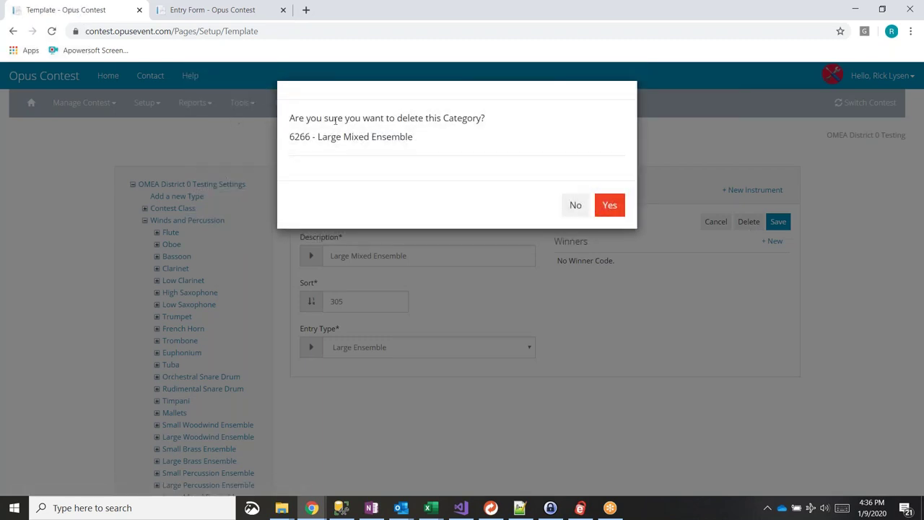
{"action": "left_click", "coordinate": [611, 205]}
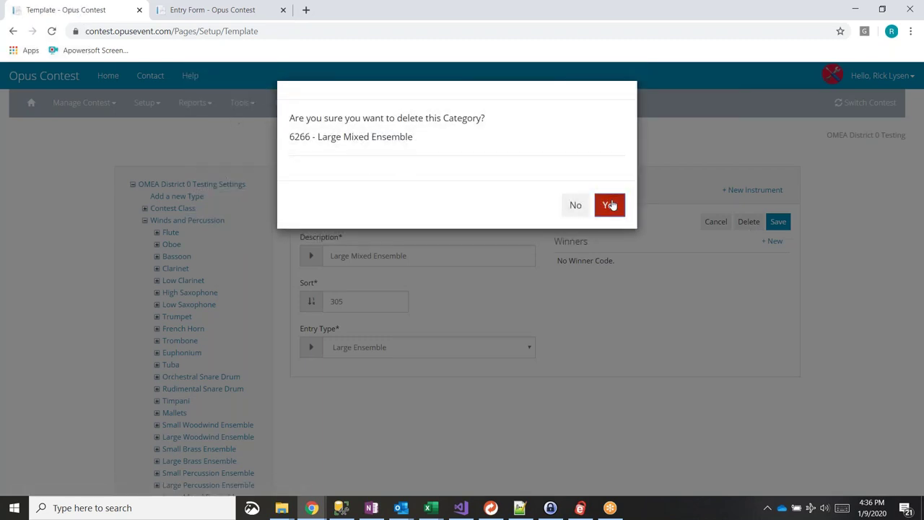
{"action": "scroll", "coordinate": [404, 312], "scroll_direction": "down", "scroll_amount": 1}
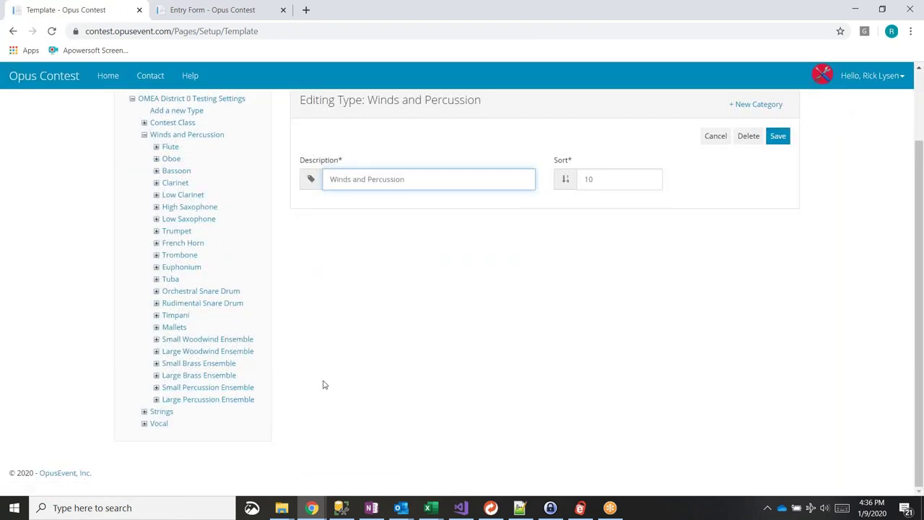
Step: Collapse Winds and Percussion and bring up the Setup pages list to reach Rooms & Time Slots
{"action": "scroll", "coordinate": [323, 383], "scroll_direction": "up", "scroll_amount": 1}
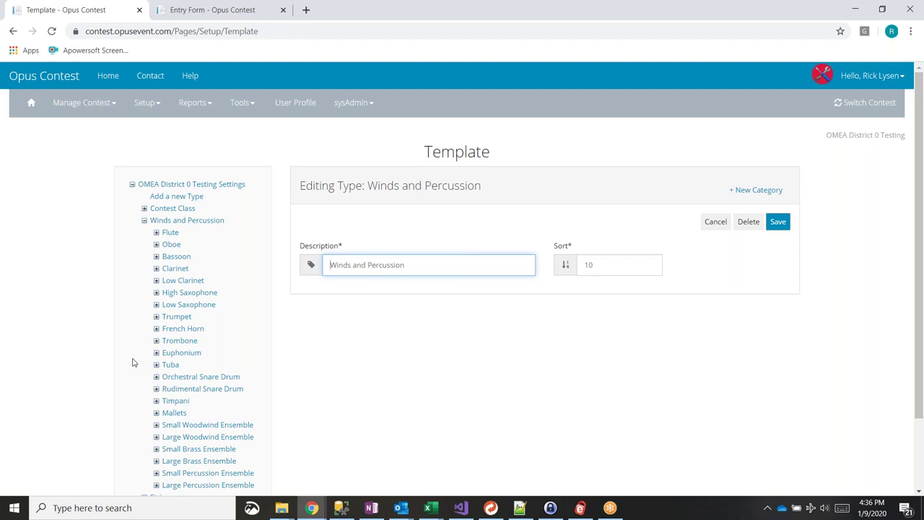
{"action": "scroll", "coordinate": [140, 364], "scroll_direction": "down", "scroll_amount": 2}
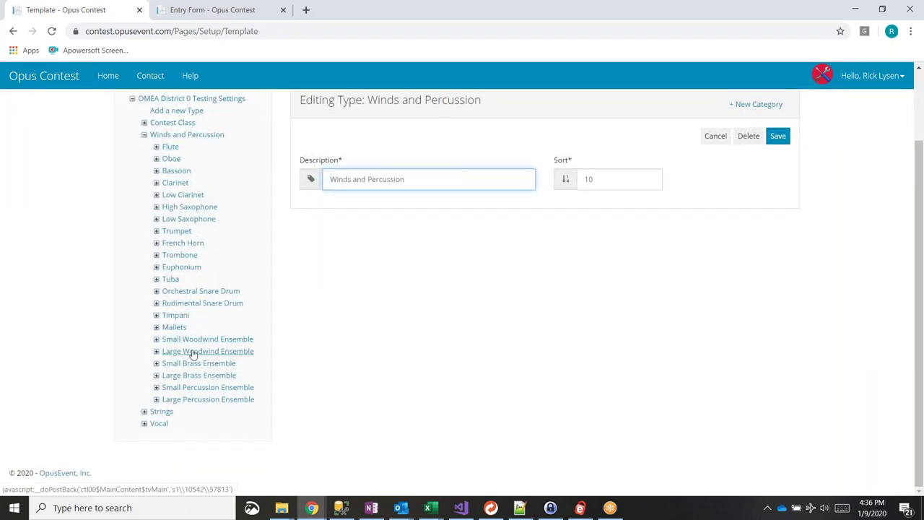
{"action": "scroll", "coordinate": [193, 354], "scroll_direction": "up", "scroll_amount": 2}
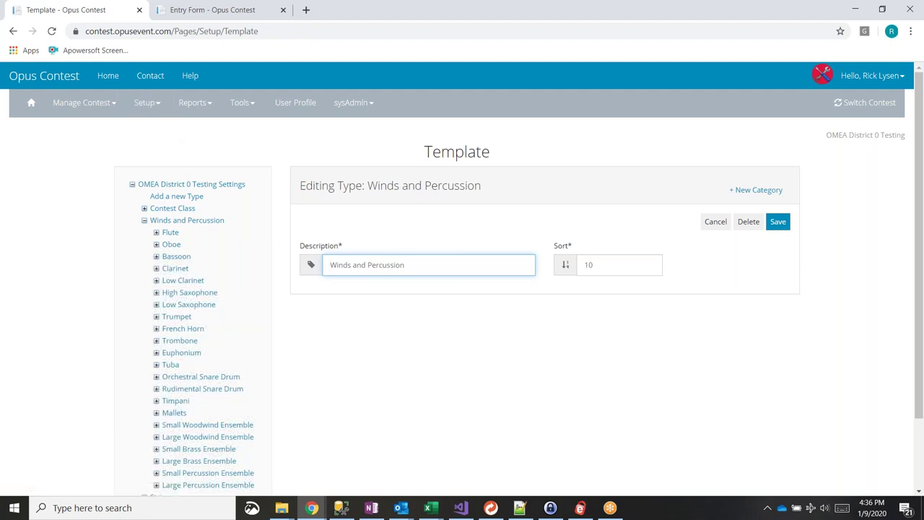
{"action": "key", "text": "alt+Tab"}
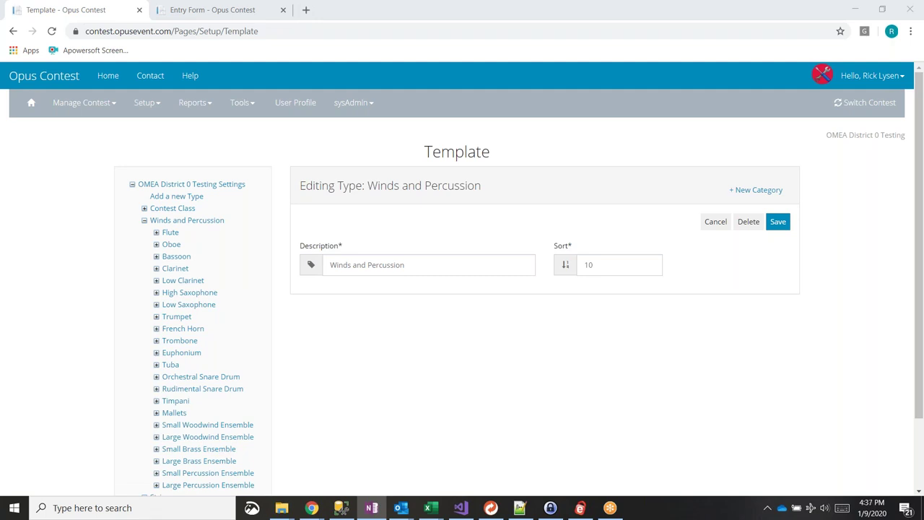
{"action": "left_click", "coordinate": [145, 222]}
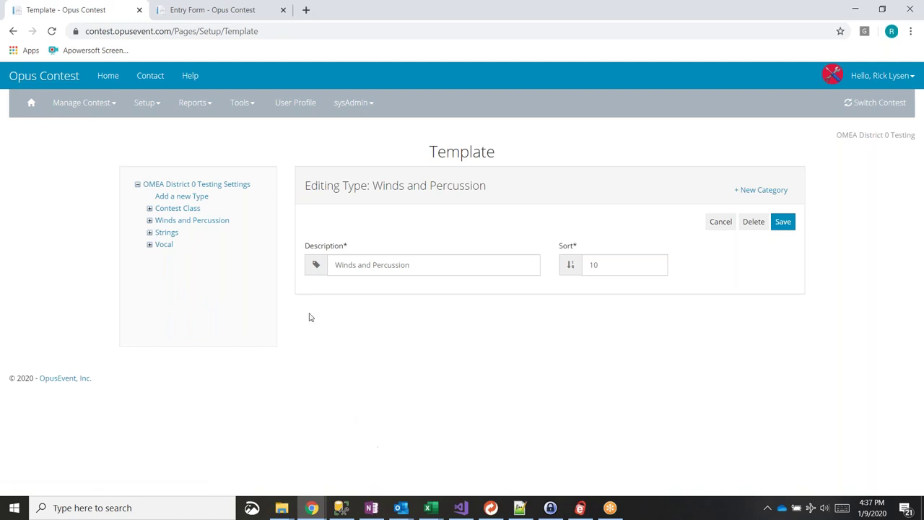
{"action": "left_click", "coordinate": [156, 106]}
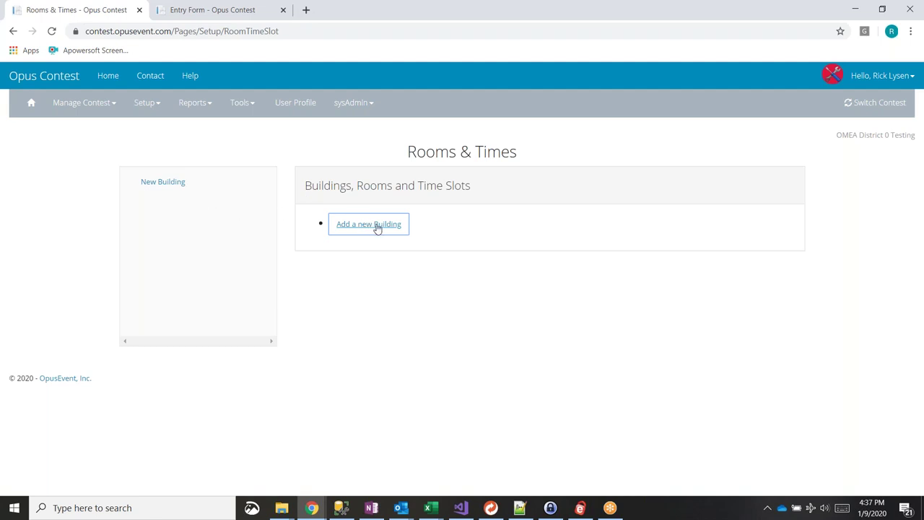
Step: Create and save building 'The big building', number 1, described 'At the front of school'
{"action": "left_click", "coordinate": [377, 227]}
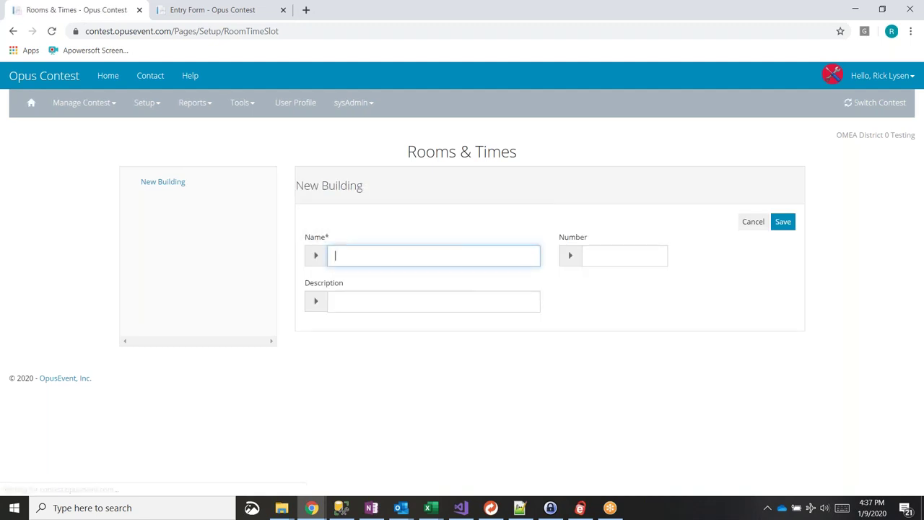
{"action": "type", "text": "The big building"}
{"action": "key", "text": "Tab"}
{"action": "type", "text": "1"}
{"action": "key", "text": "Tab"}
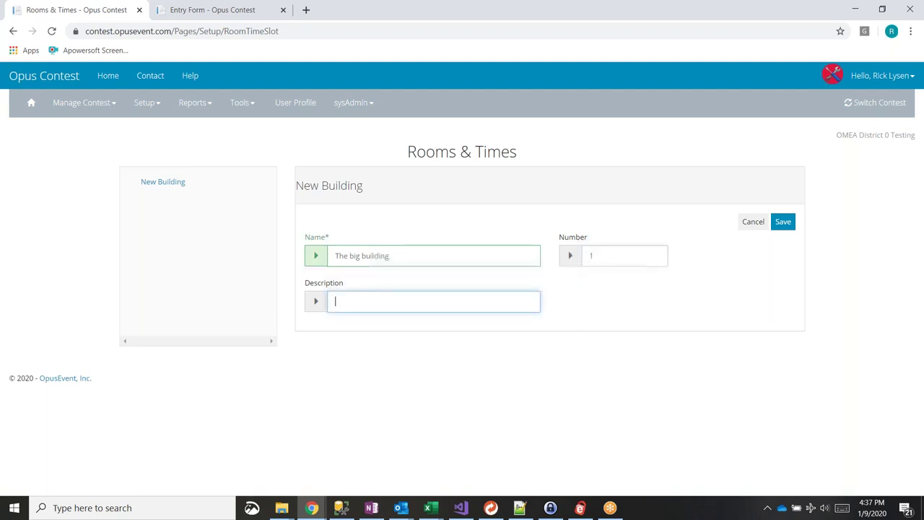
{"action": "type", "text": "At the front of school"}
{"action": "left_click", "coordinate": [783, 222]}
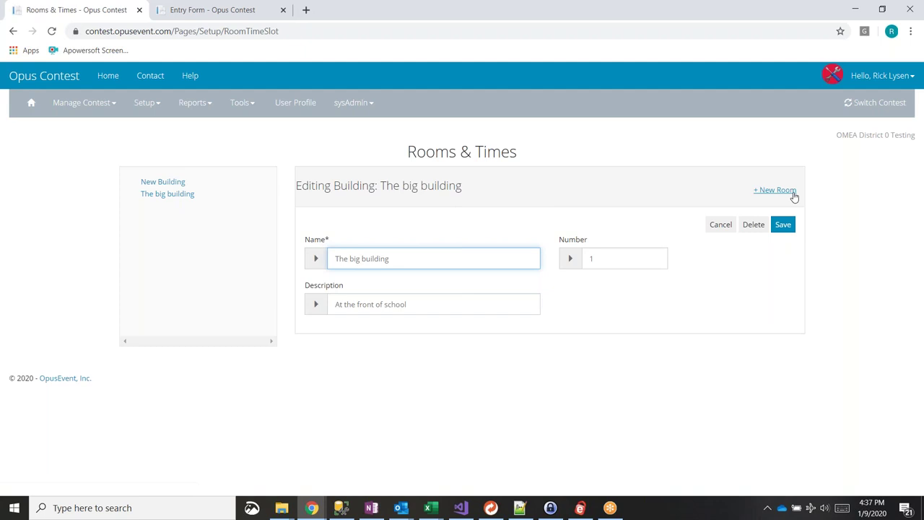
{"action": "left_click", "coordinate": [184, 195]}
{"action": "left_click", "coordinate": [786, 191]}
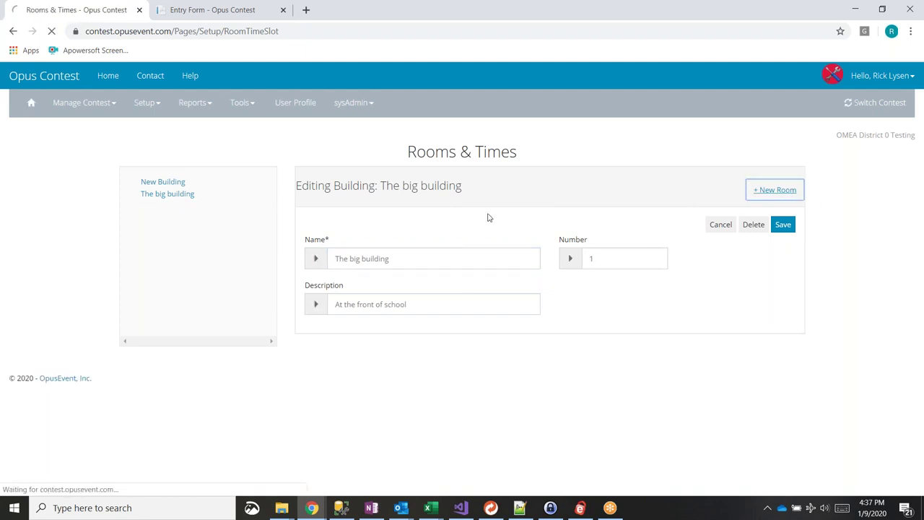
Step: Add Room 214 with number 214 and description 'Room 214'
{"action": "left_click", "coordinate": [777, 194]}
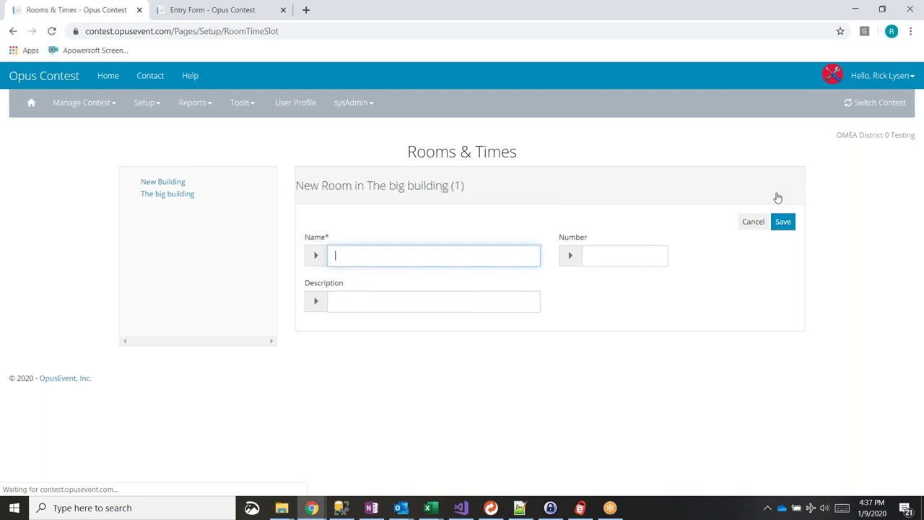
{"action": "type", "text": "Ro"}
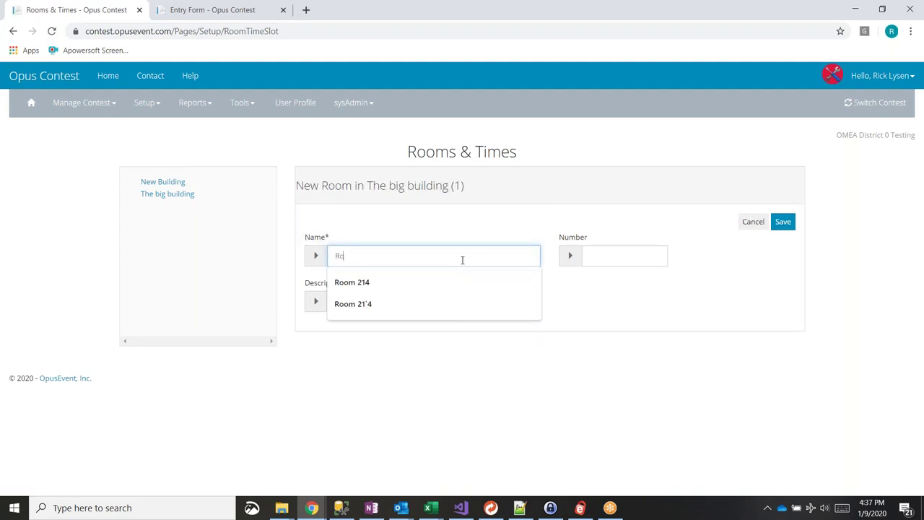
{"action": "type", "text": "om 214"}
{"action": "key", "text": "Tab"}
{"action": "type", "text": "214"}
{"action": "key", "text": "Tab"}
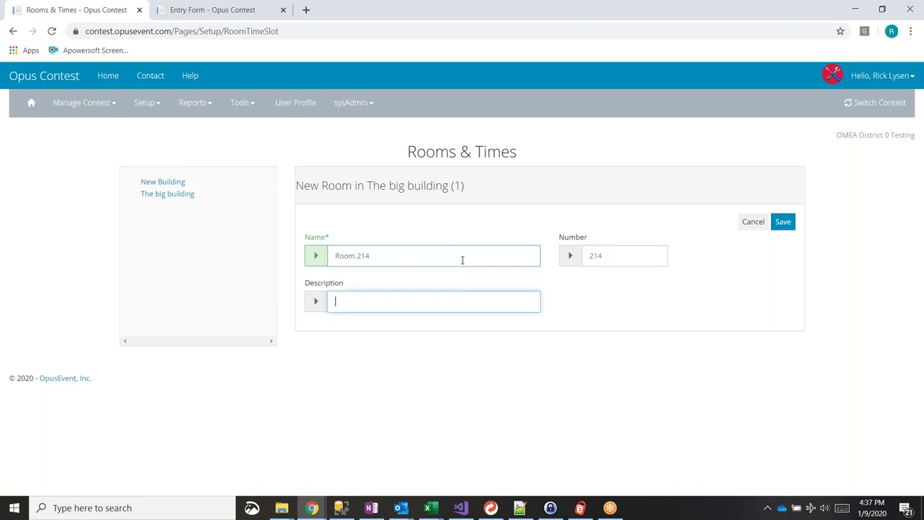
{"action": "type", "text": "Room 214"}
{"action": "left_click", "coordinate": [785, 224]}
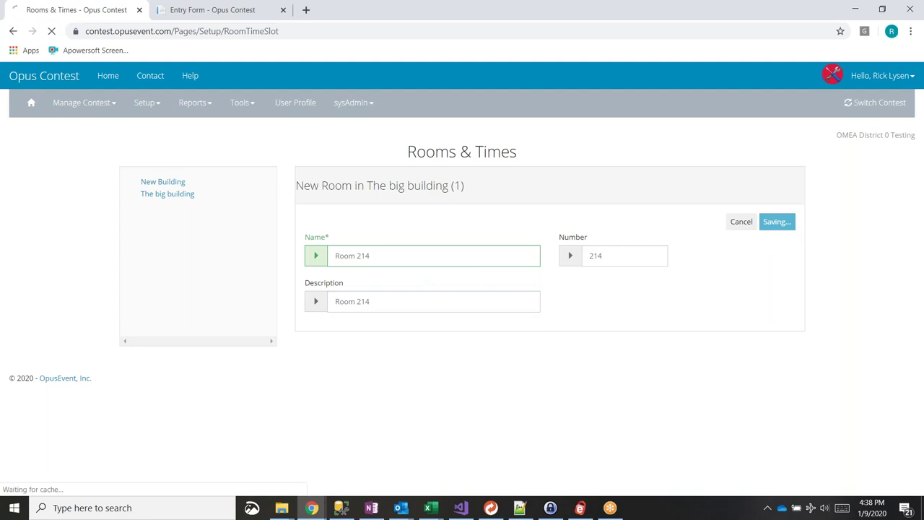
Step: Add Room 215, number 215, described 'Another room for stuff'
{"action": "left_click", "coordinate": [179, 195]}
{"action": "left_click", "coordinate": [787, 192]}
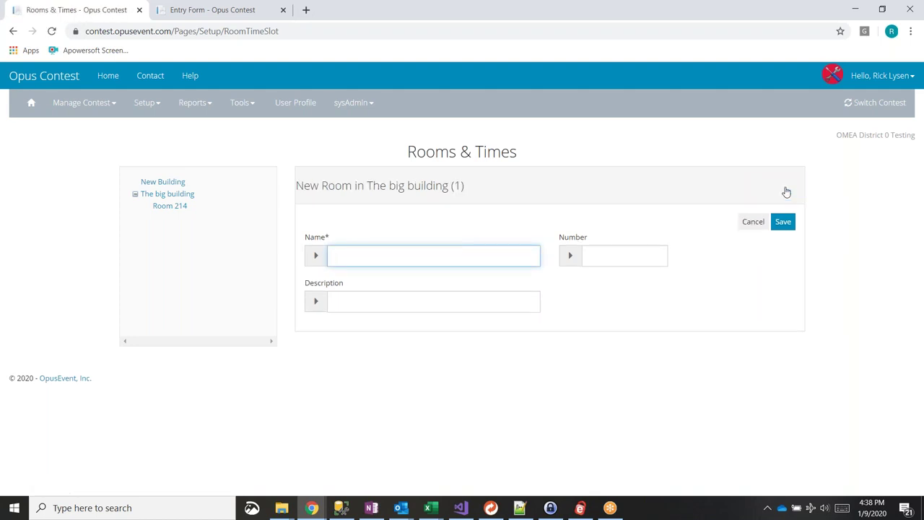
{"action": "type", "text": "Room 215"}
{"action": "key", "text": "Tab"}
{"action": "type", "text": "215"}
{"action": "key", "text": "Tab"}
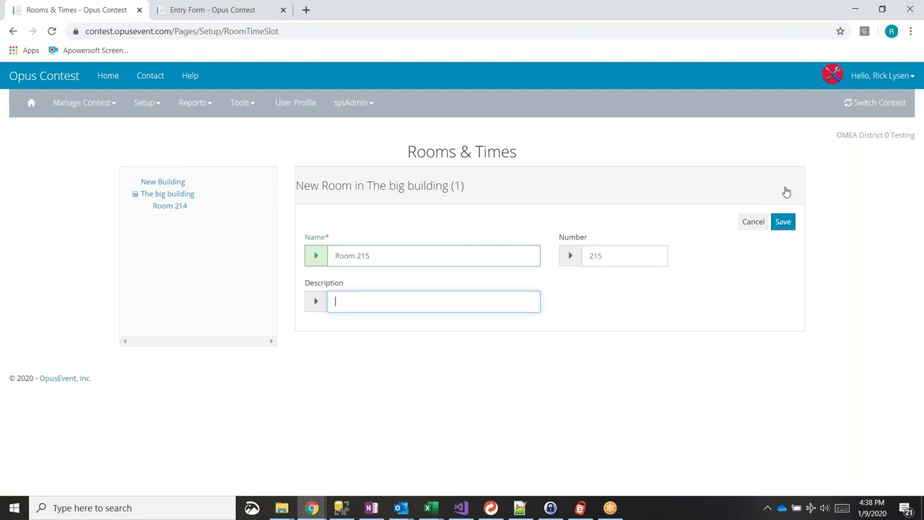
{"action": "type", "text": "Another room for stuff"}
{"action": "left_click", "coordinate": [784, 222]}
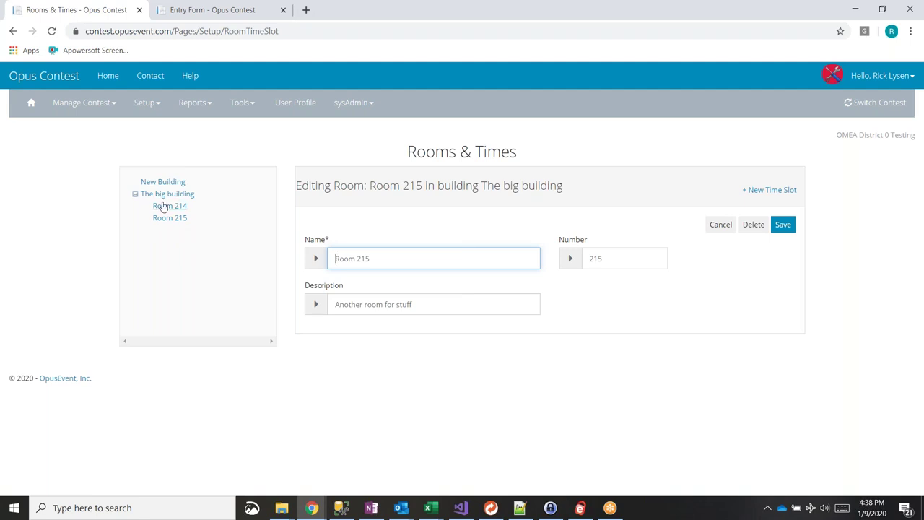
Step: Start a Flutes time slot in Room 214: 10-minute increments, 8:00 AM to 12:00 PM
{"action": "left_click", "coordinate": [166, 207]}
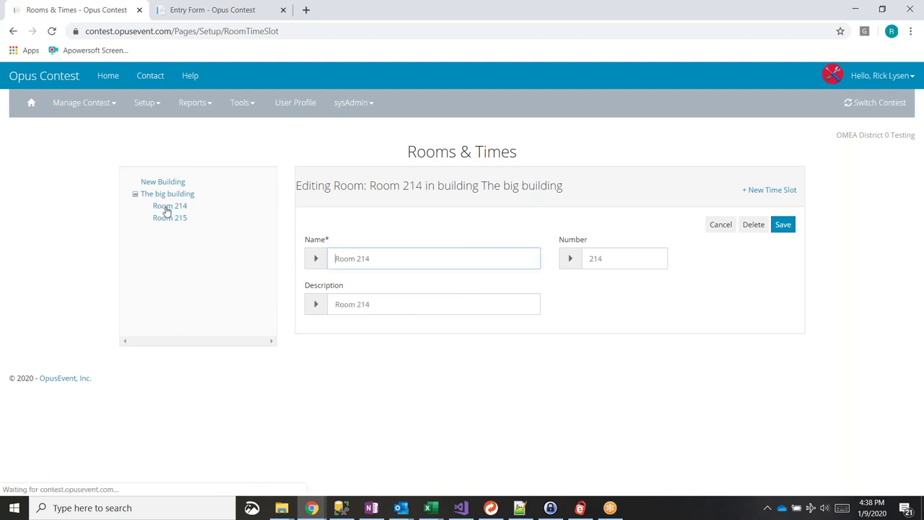
{"action": "left_click", "coordinate": [772, 190]}
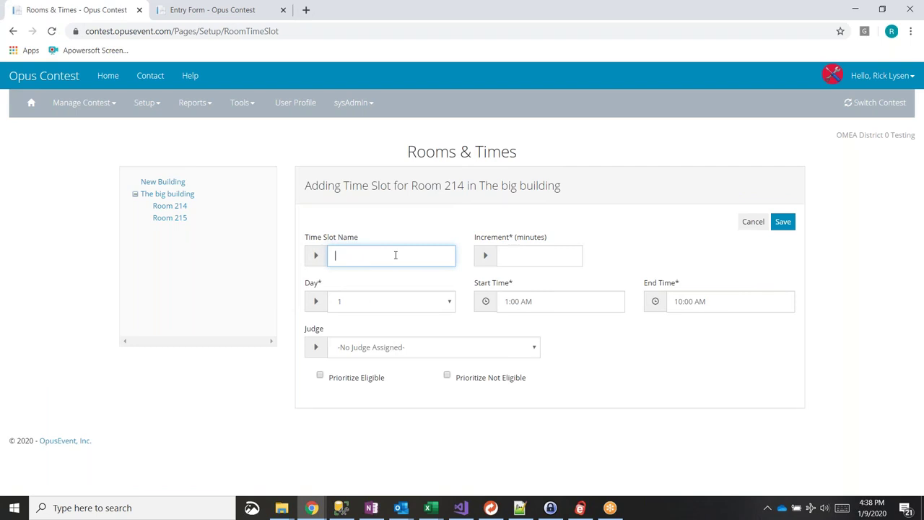
{"action": "type", "text": "Flutes"}
{"action": "key", "text": "Tab"}
{"action": "type", "text": "10"}
{"action": "key", "text": "Tab"}
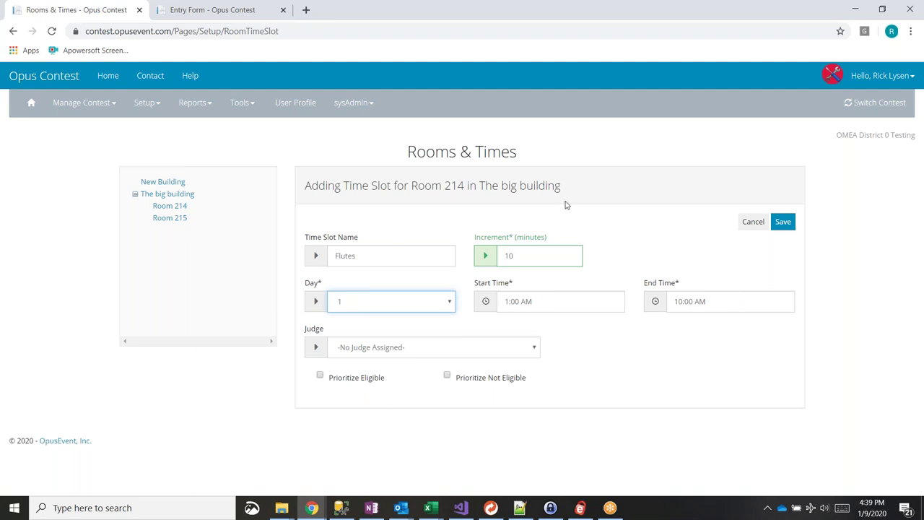
{"action": "key", "text": "Tab"}
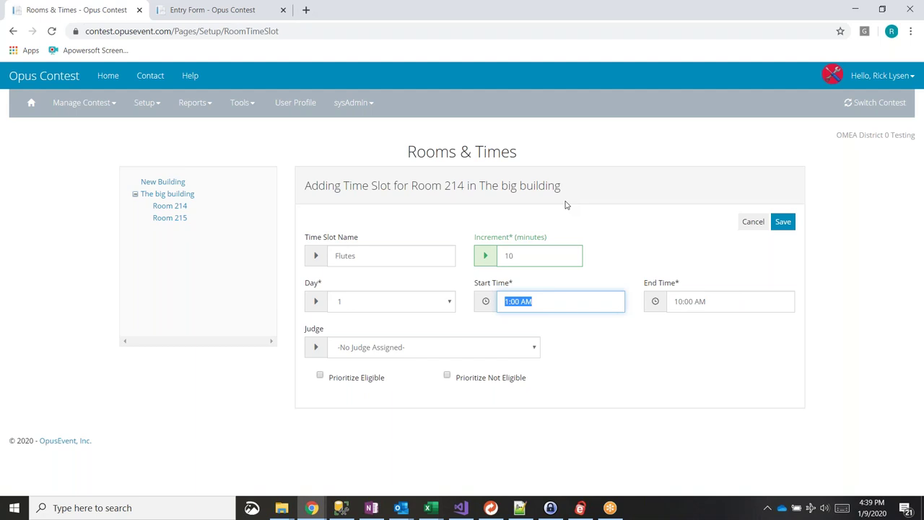
{"action": "type", "text": "0800"}
{"action": "key", "text": "Tab"}
{"action": "type", "text": "1200"}
Step: Assign the placeholder judge, prioritize eligible entries, and save the Flutes slot
{"action": "key", "text": "Tab"}
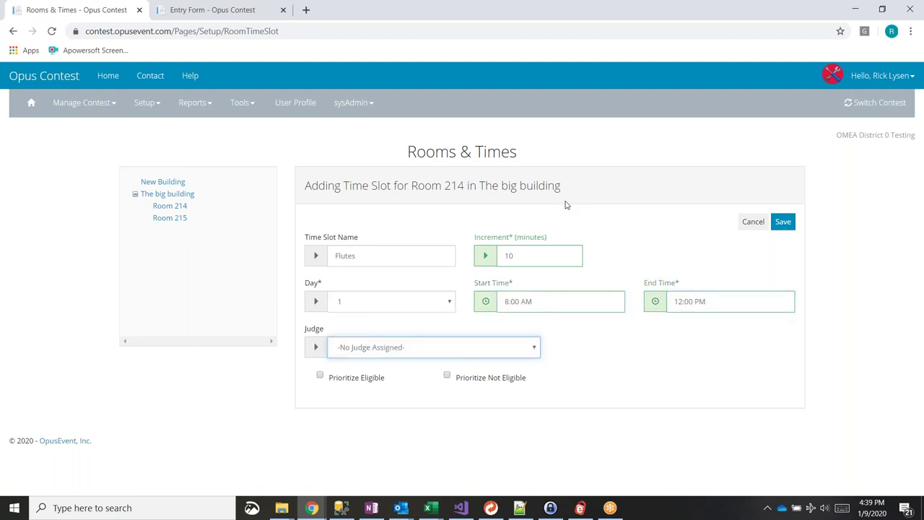
{"action": "left_click", "coordinate": [535, 348]}
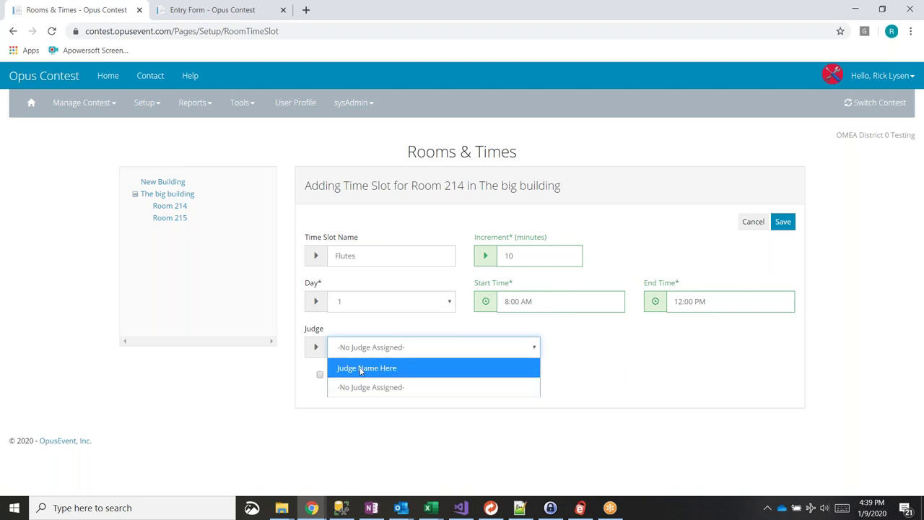
{"action": "left_click", "coordinate": [360, 370]}
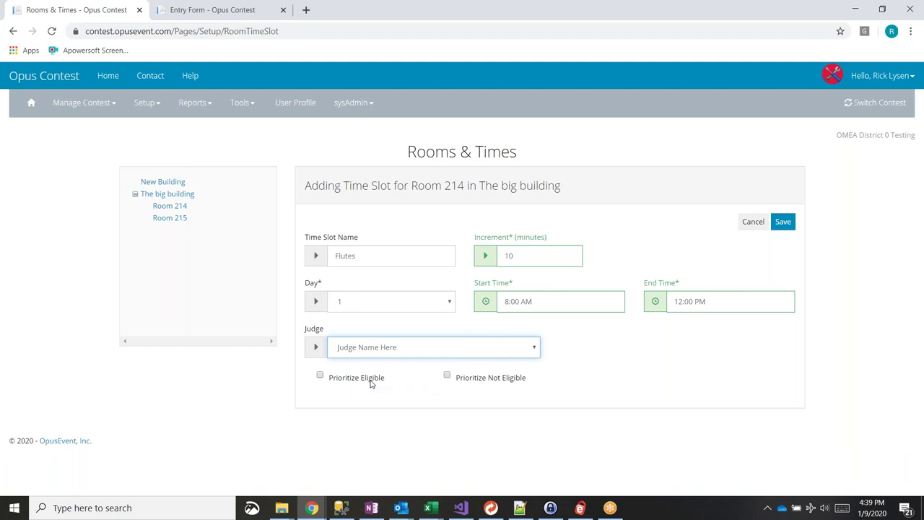
{"action": "left_click", "coordinate": [381, 383]}
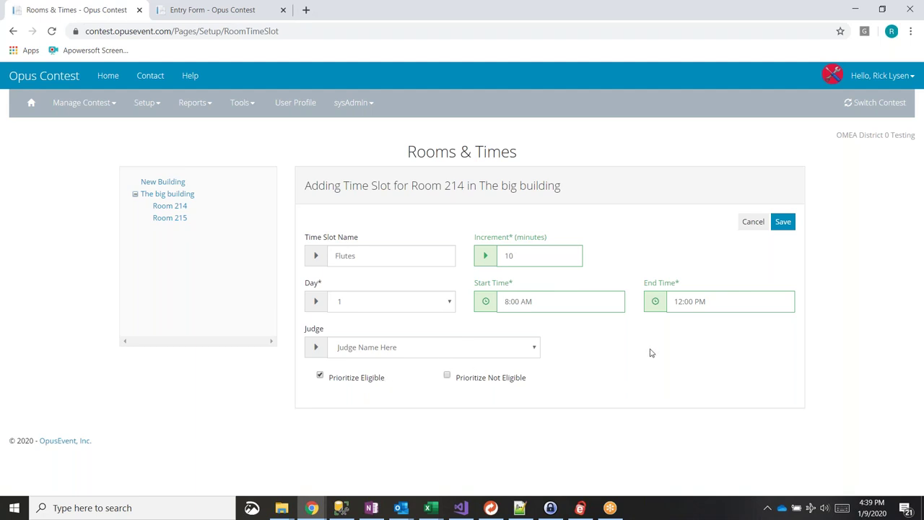
{"action": "left_click", "coordinate": [782, 225]}
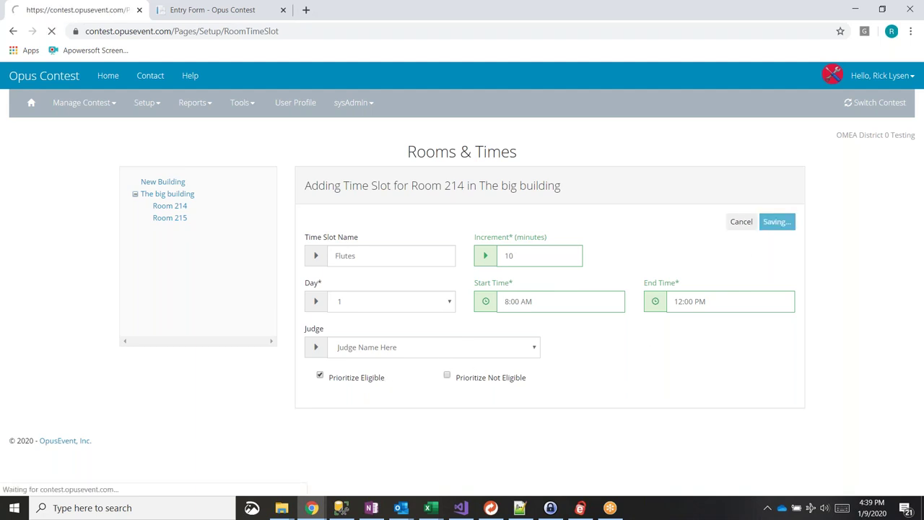
{"action": "scroll", "coordinate": [609, 335], "scroll_direction": "down", "scroll_amount": 1}
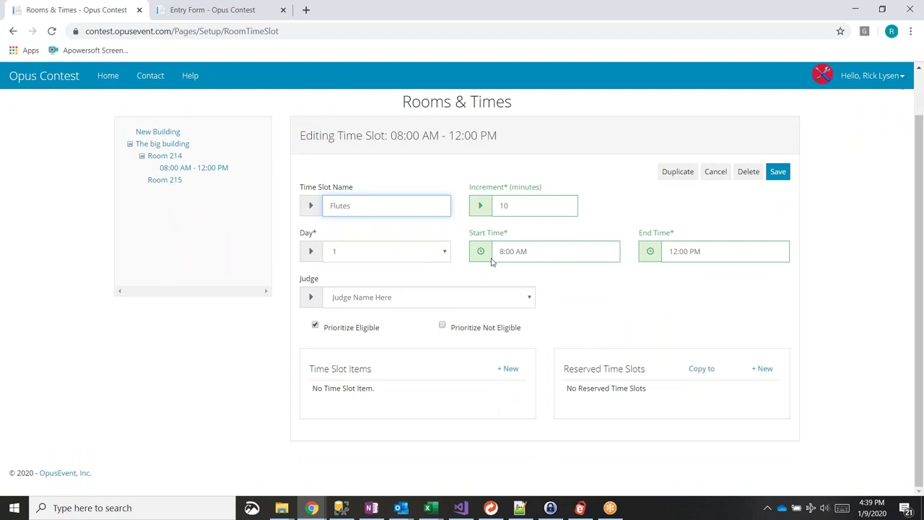
Step: Add Flute as the first time slot item
{"action": "left_click", "coordinate": [509, 369]}
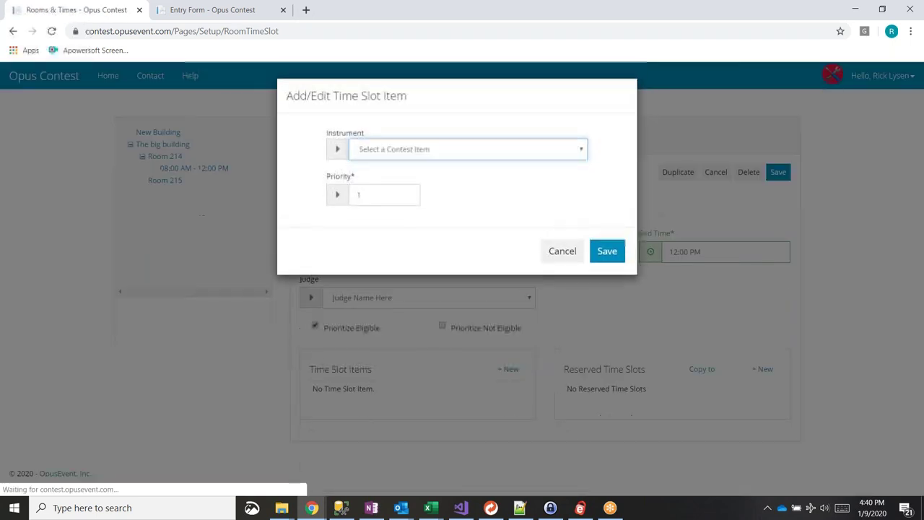
{"action": "left_click", "coordinate": [444, 159]}
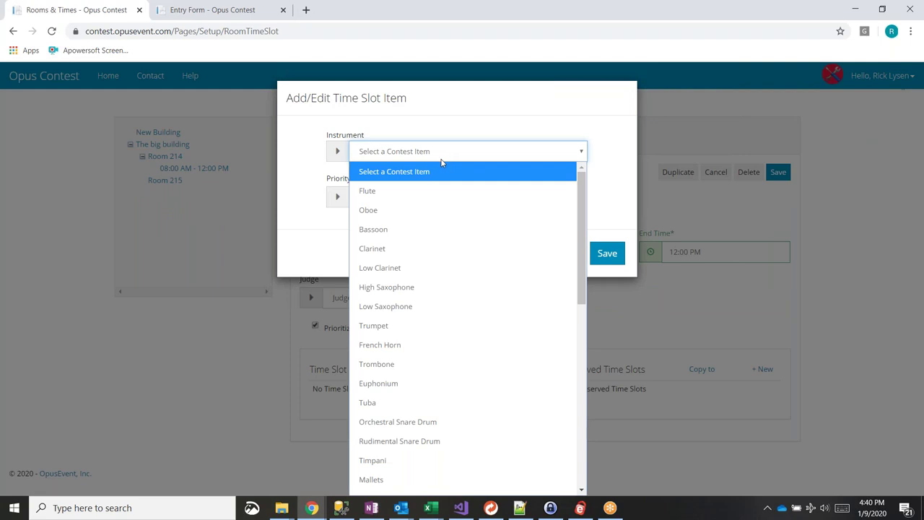
{"action": "left_click", "coordinate": [396, 191]}
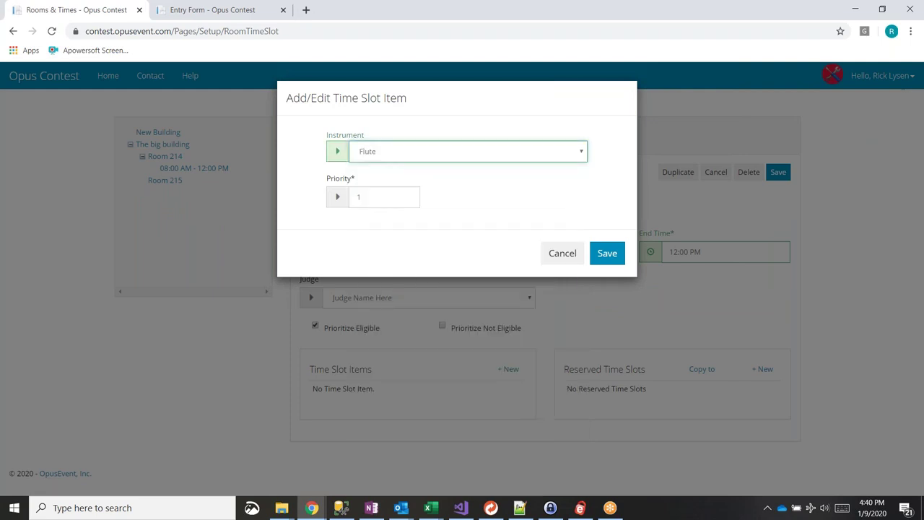
{"action": "left_click", "coordinate": [603, 253]}
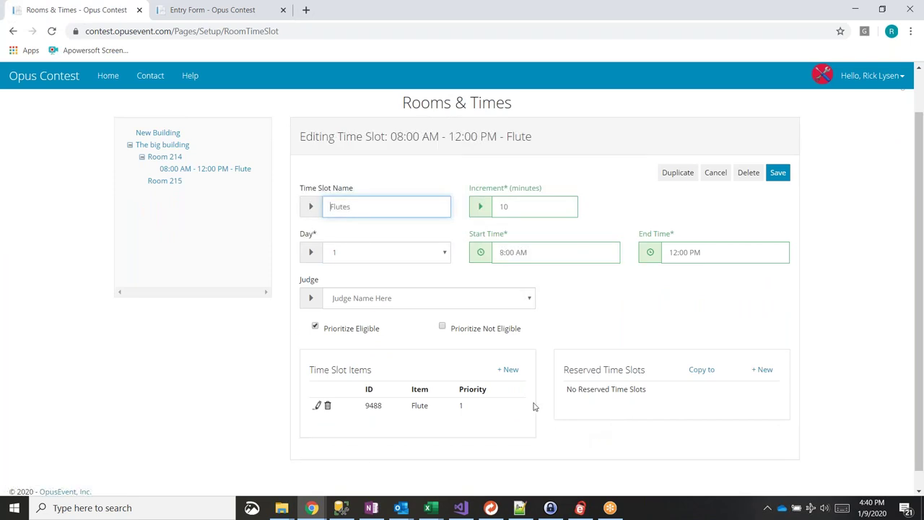
Step: Add Oboe as a second time slot item with priority 2
{"action": "left_click", "coordinate": [509, 369]}
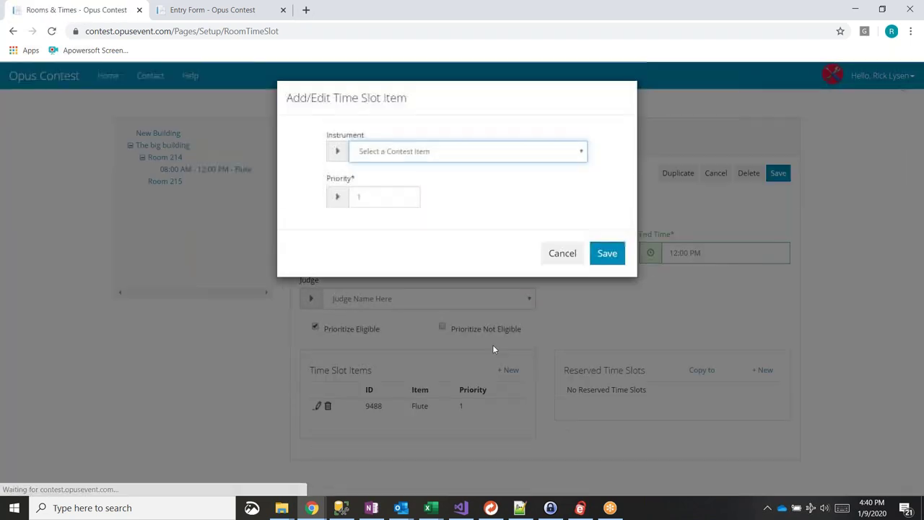
{"action": "left_click", "coordinate": [442, 156]}
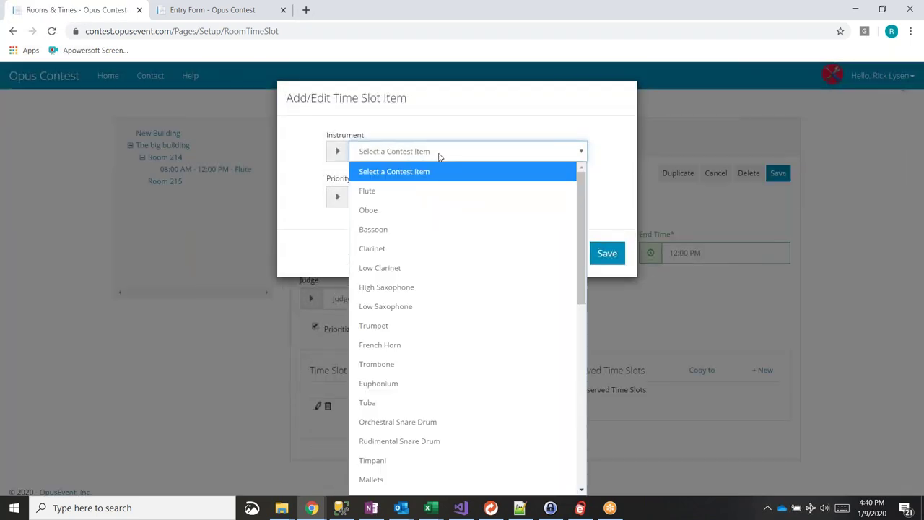
{"action": "left_click", "coordinate": [396, 209]}
{"action": "left_click_drag", "start_coordinate": [377, 198], "coordinate": [334, 196]}
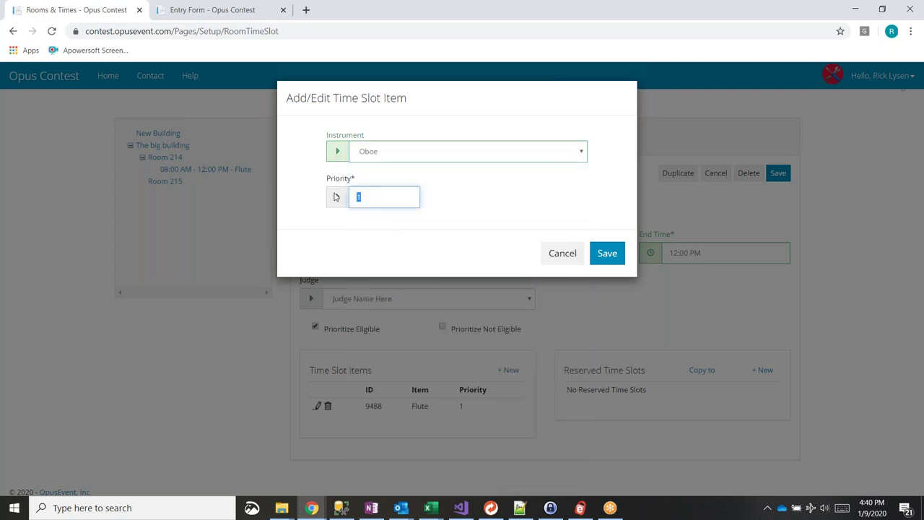
{"action": "type", "text": "2"}
{"action": "left_click", "coordinate": [606, 254]}
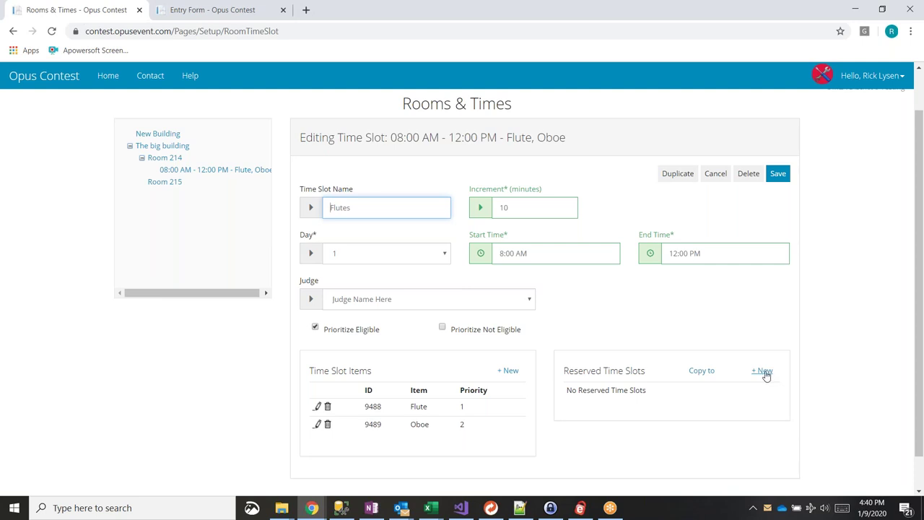
Step: Reserve 2 slots starting at 10:00 AM with the comment 'Break'
{"action": "left_click", "coordinate": [766, 375]}
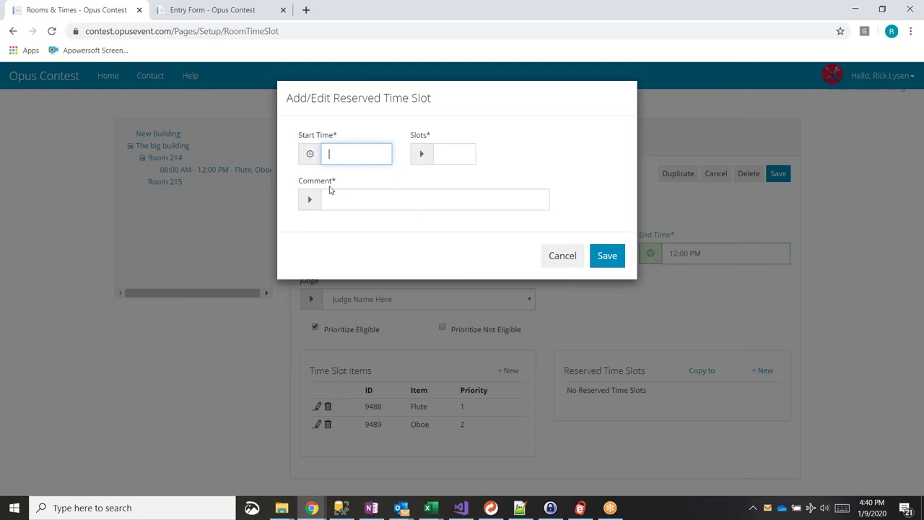
{"action": "type", "text": "1000"}
{"action": "key", "text": "Tab"}
{"action": "type", "text": "2"}
{"action": "key", "text": "Tab"}
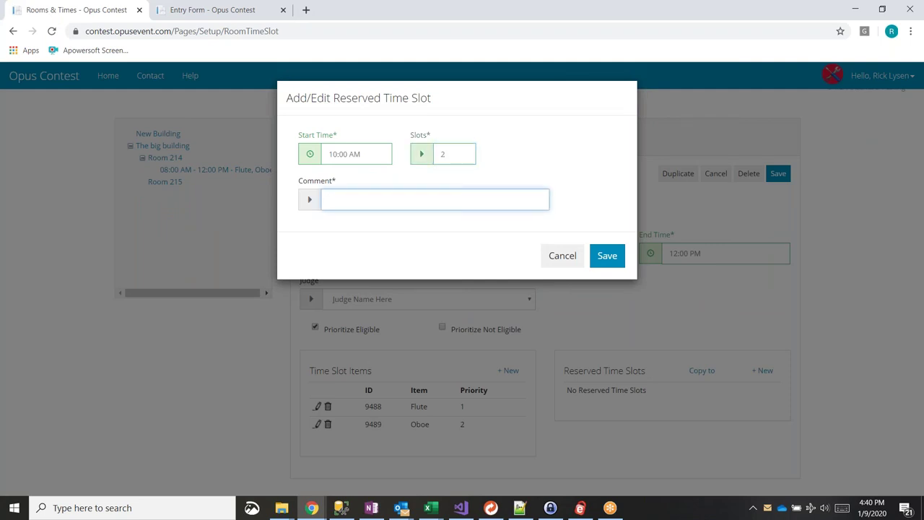
{"action": "type", "text": "Break"}
{"action": "left_click", "coordinate": [607, 257]}
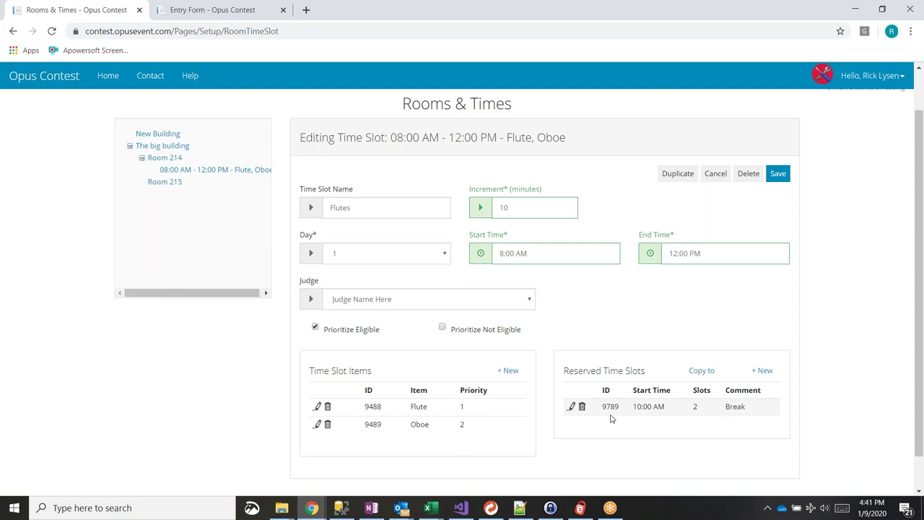
Step: Edit the increment, leave it at 10 minutes, and save the time slot
{"action": "double_click", "coordinate": [510, 211]}
{"action": "type", "text": "4"}
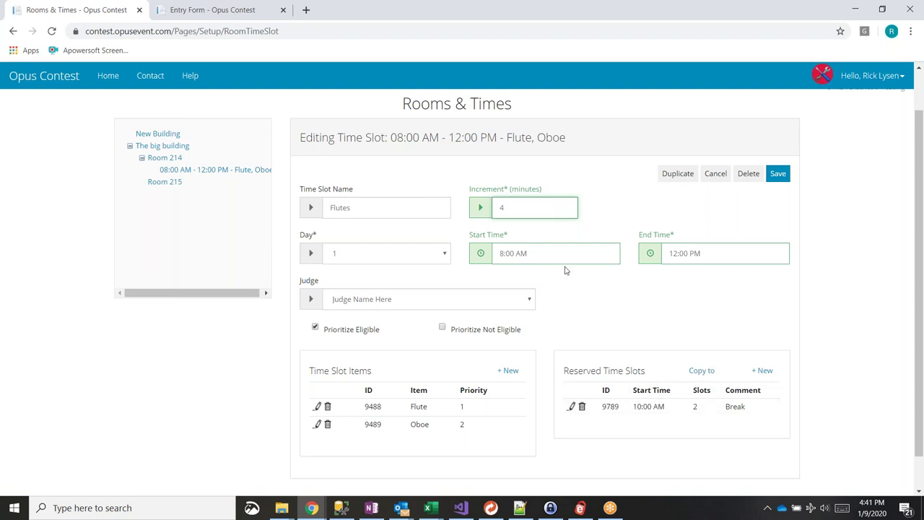
{"action": "left_click_drag", "start_coordinate": [510, 206], "coordinate": [468, 213]}
{"action": "type", "text": "10"}
{"action": "left_click", "coordinate": [778, 174]}
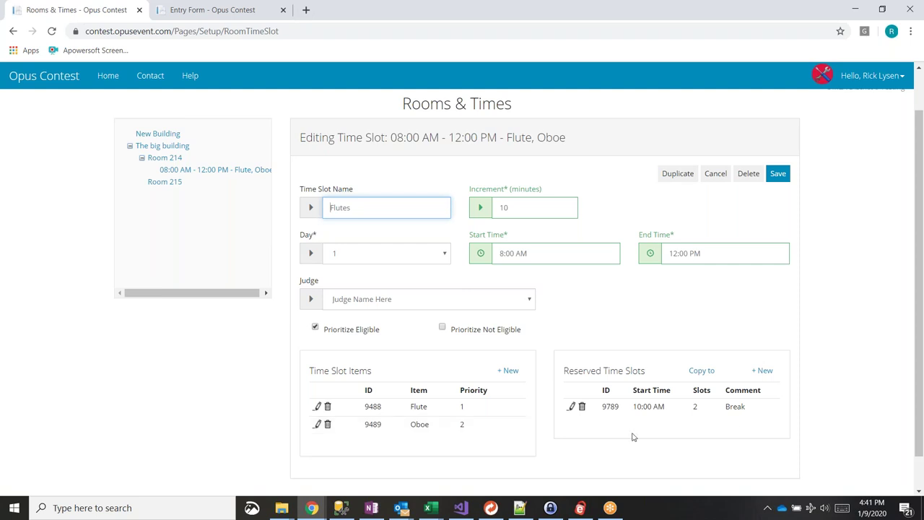
Step: Change the time slot's end time to 5:00 PM and save
{"action": "left_click", "coordinate": [714, 252]}
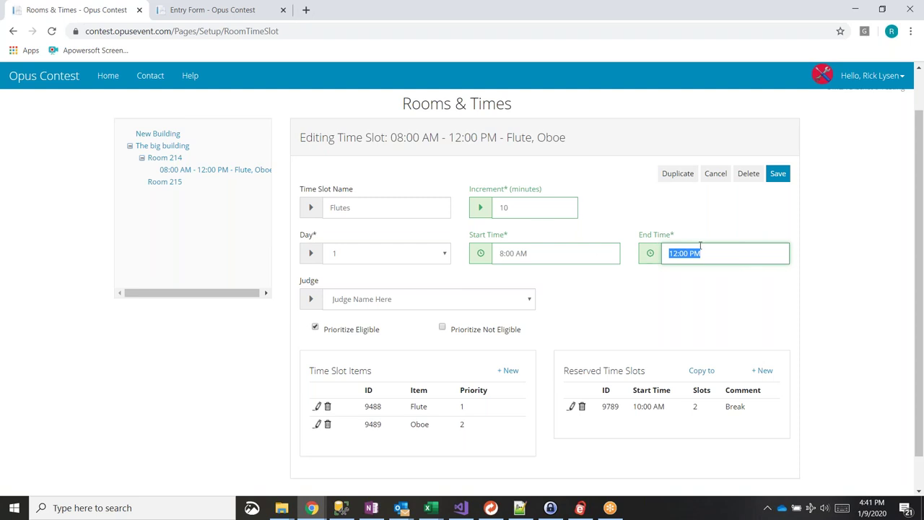
{"action": "type", "text": "17000"}
{"action": "key", "text": "BackSpace"}
{"action": "key", "text": "Tab"}
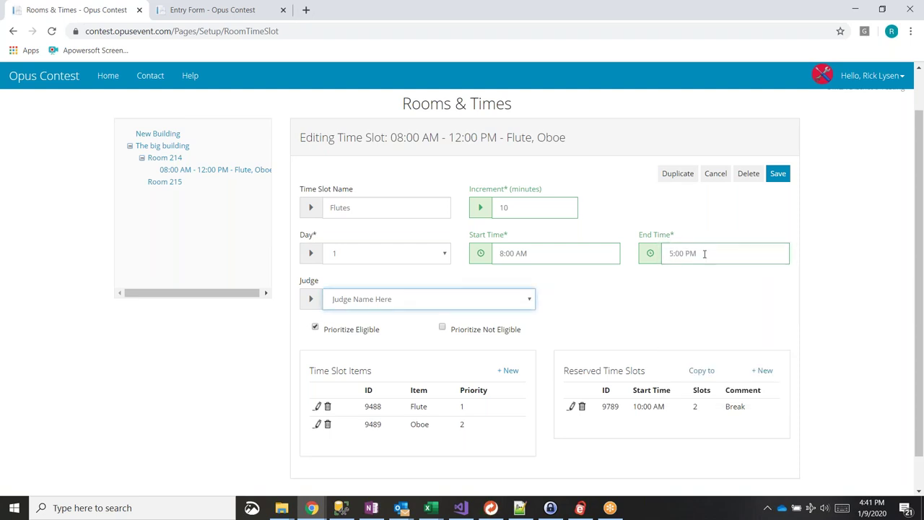
{"action": "left_click", "coordinate": [783, 176]}
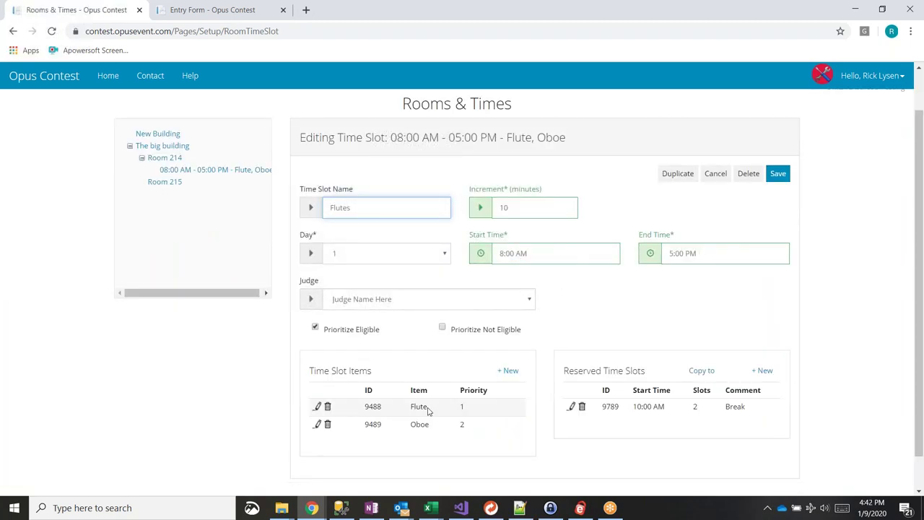
{"action": "left_click", "coordinate": [766, 372]}
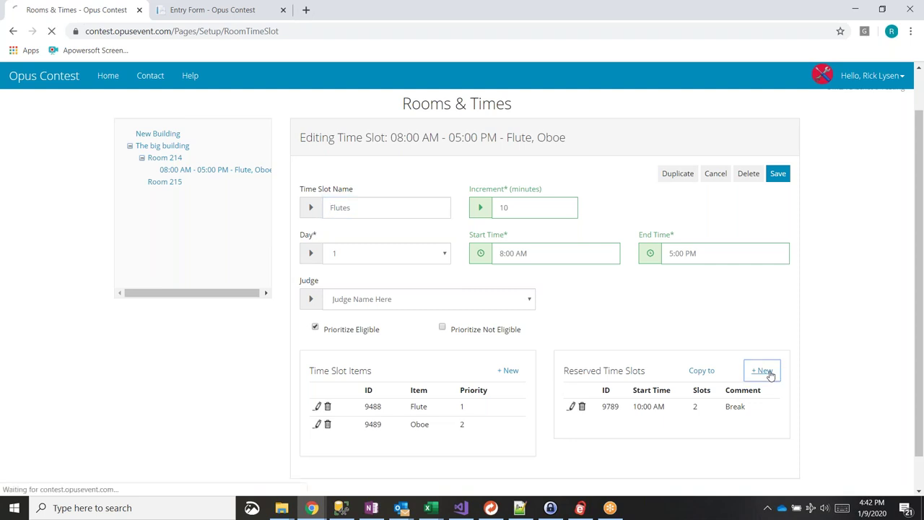
Step: Reserve 6 slots at 12:00 PM with the comment 'Lunch'
{"action": "type", "text": "1200"}
{"action": "key", "text": "Tab"}
{"action": "type", "text": "6"}
{"action": "key", "text": "Tab"}
{"action": "type", "text": "Lunch"}
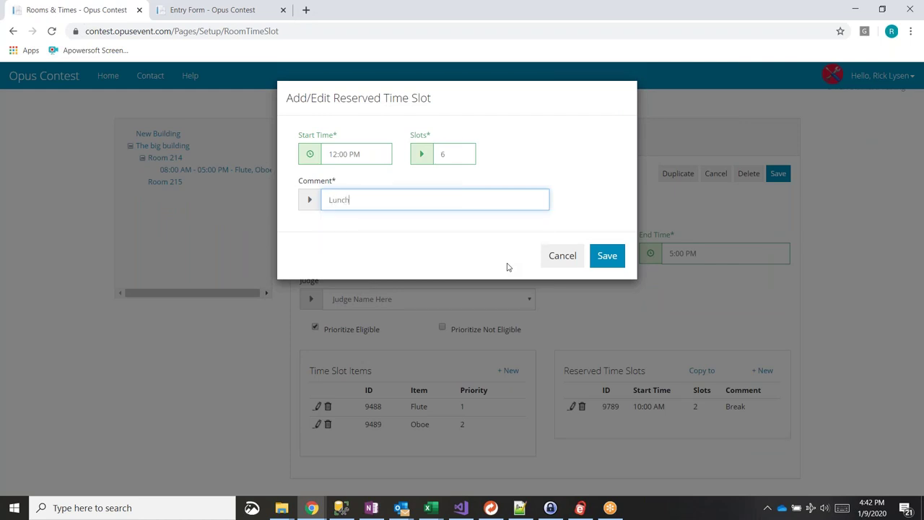
{"action": "key", "text": "Return"}
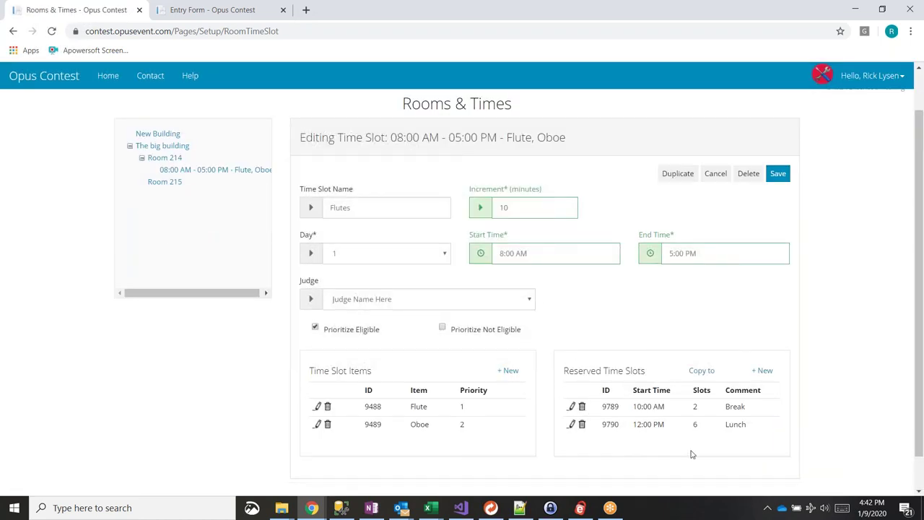
Step: Reserve 2 slots at 3:00 PM with the comment 'Break/Crash'
{"action": "left_click", "coordinate": [762, 371]}
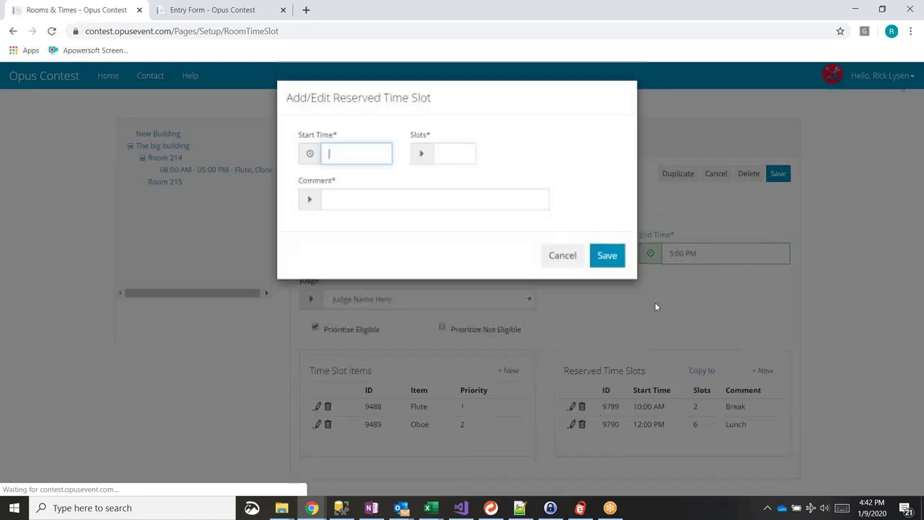
{"action": "type", "text": "1500"}
{"action": "key", "text": "Tab"}
{"action": "type", "text": "2"}
{"action": "key", "text": "Tab"}
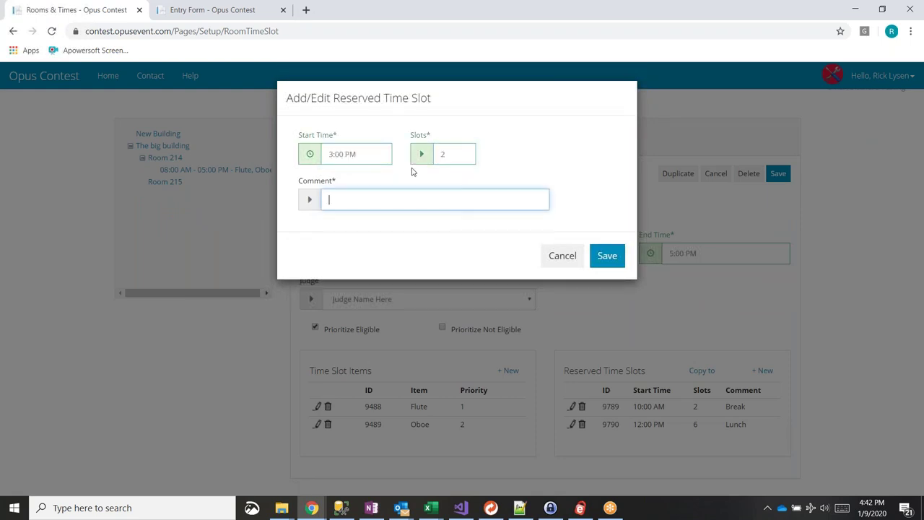
{"action": "type", "text": "Brea"}
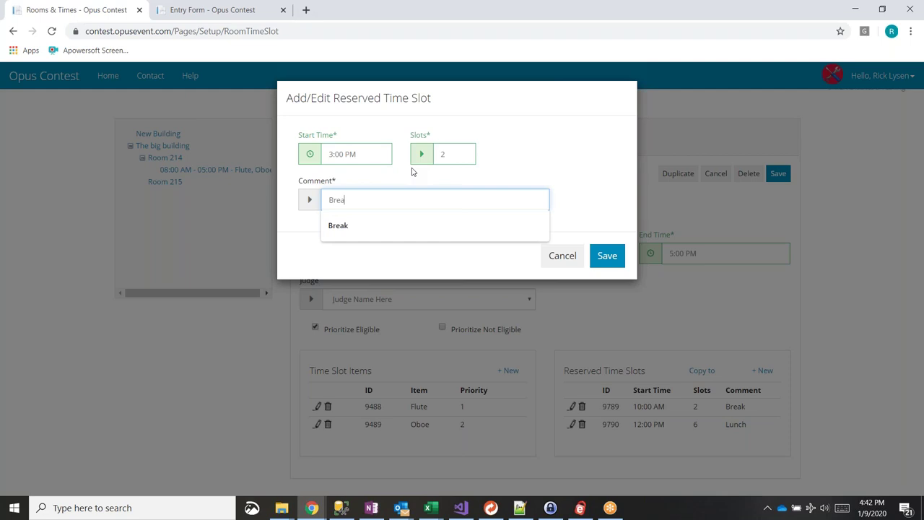
{"action": "type", "text": "k/Crash"}
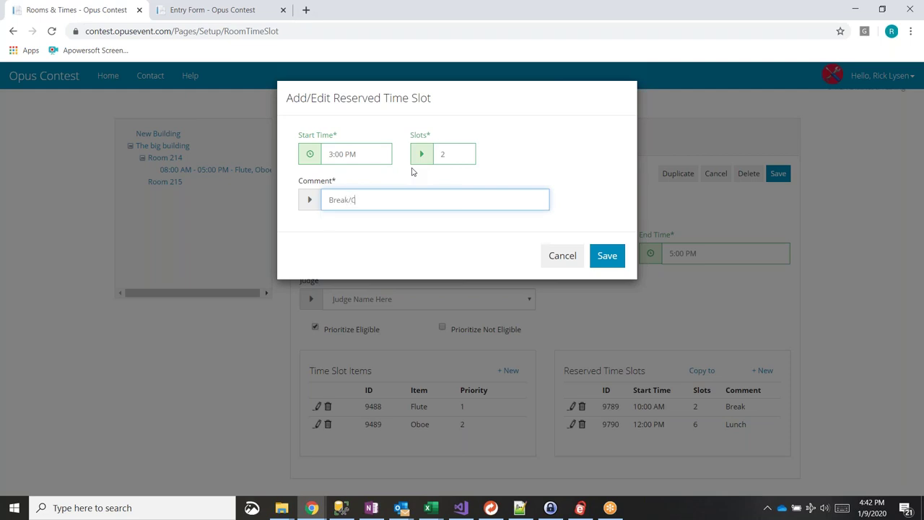
{"action": "key", "text": "Return"}
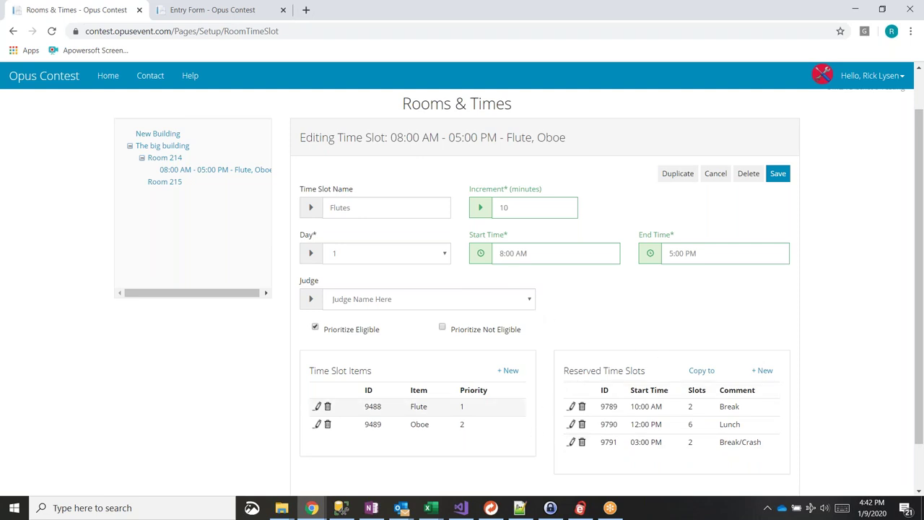
{"action": "scroll", "coordinate": [566, 349], "scroll_direction": "down", "scroll_amount": 1}
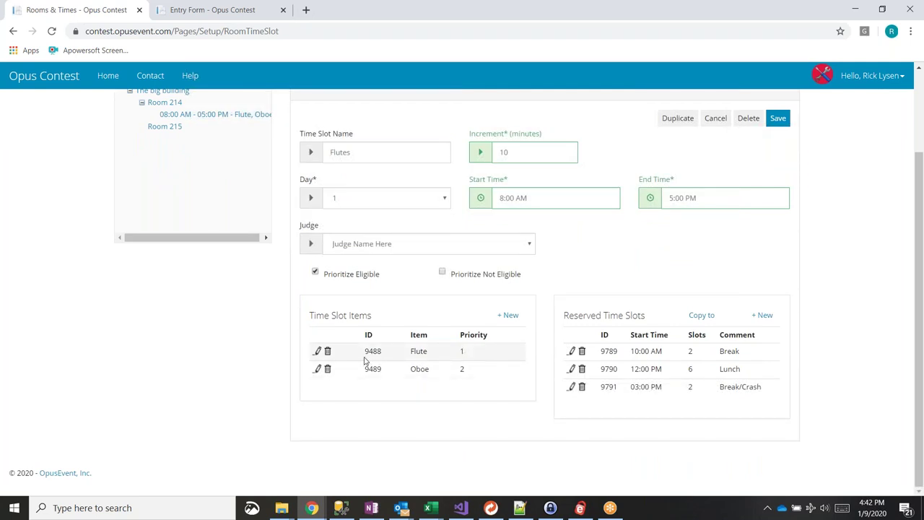
{"action": "scroll", "coordinate": [364, 354], "scroll_direction": "up", "scroll_amount": 1}
{"action": "scroll", "coordinate": [192, 142], "scroll_direction": "up", "scroll_amount": 2}
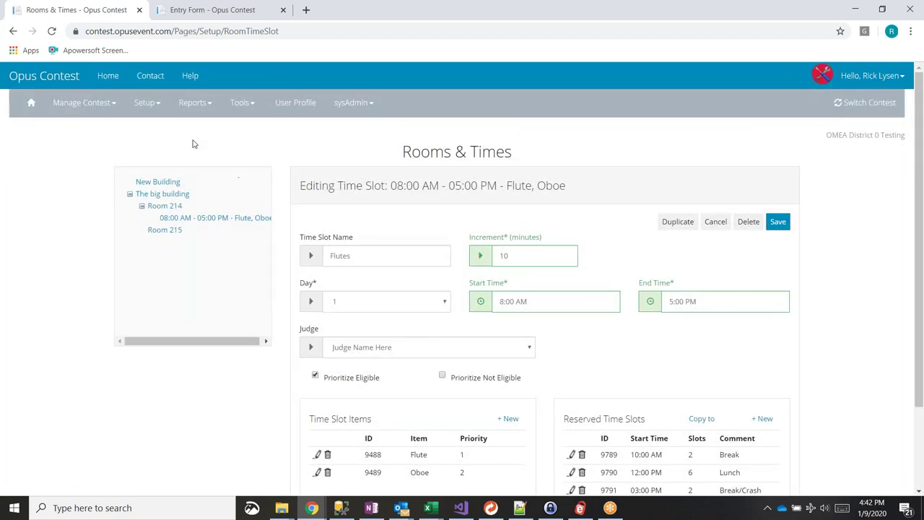
Step: Check the accompanist same-room, different-room and different-building minutes in Scheduling settings
{"action": "left_click", "coordinate": [147, 102]}
{"action": "left_click", "coordinate": [161, 154]}
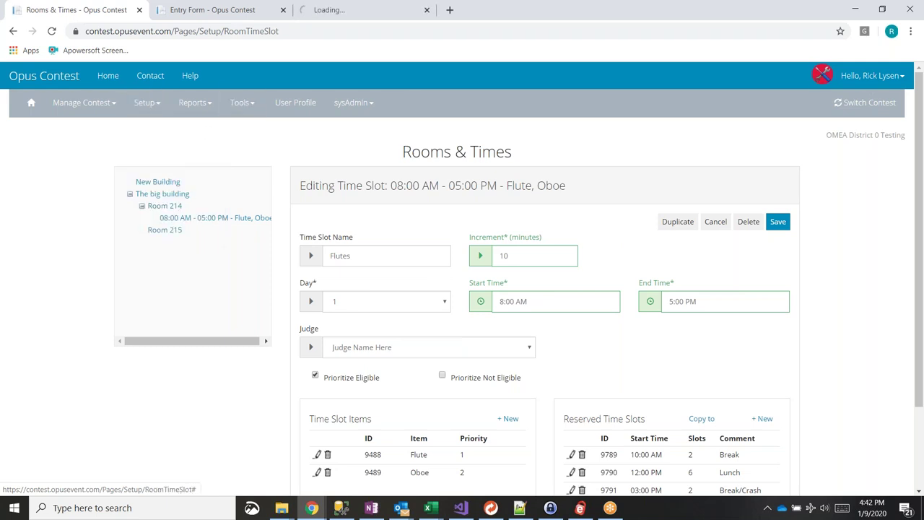
{"action": "left_click", "coordinate": [169, 280]}
{"action": "scroll", "coordinate": [392, 347], "scroll_direction": "down", "scroll_amount": 2}
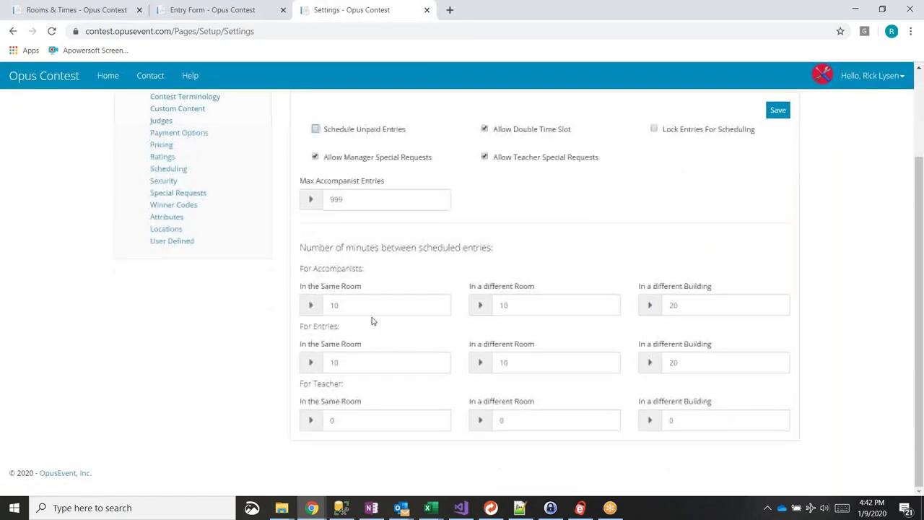
{"action": "double_click", "coordinate": [333, 304]}
{"action": "double_click", "coordinate": [524, 304]}
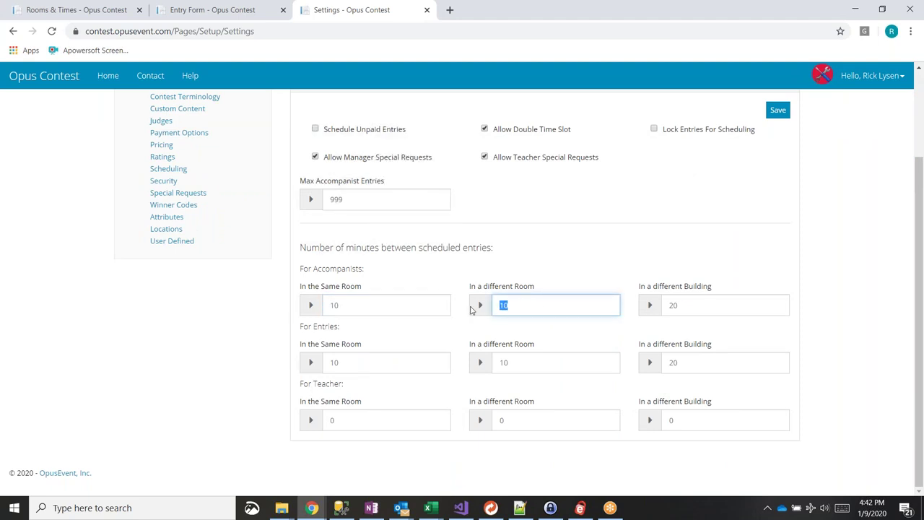
{"action": "double_click", "coordinate": [695, 306]}
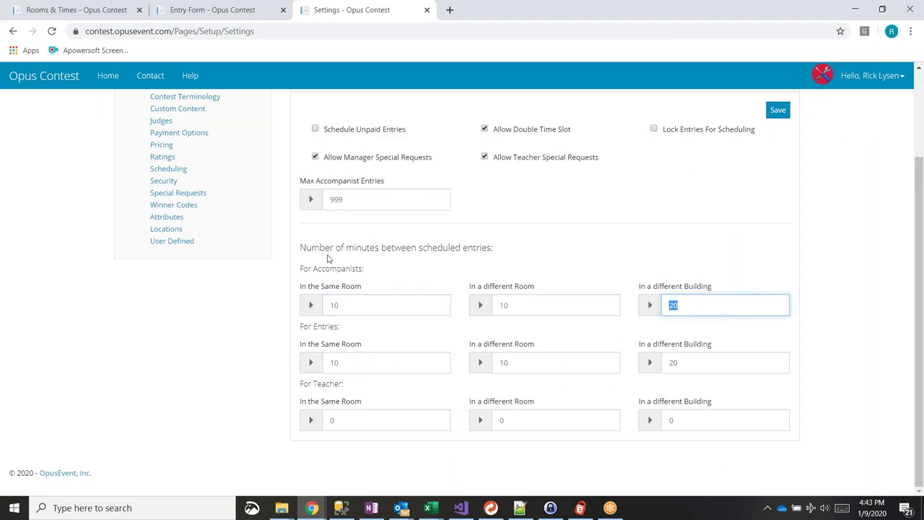
Step: Return to Rooms & Times and review the Room 214 Flutes slot items
{"action": "left_click", "coordinate": [245, 8]}
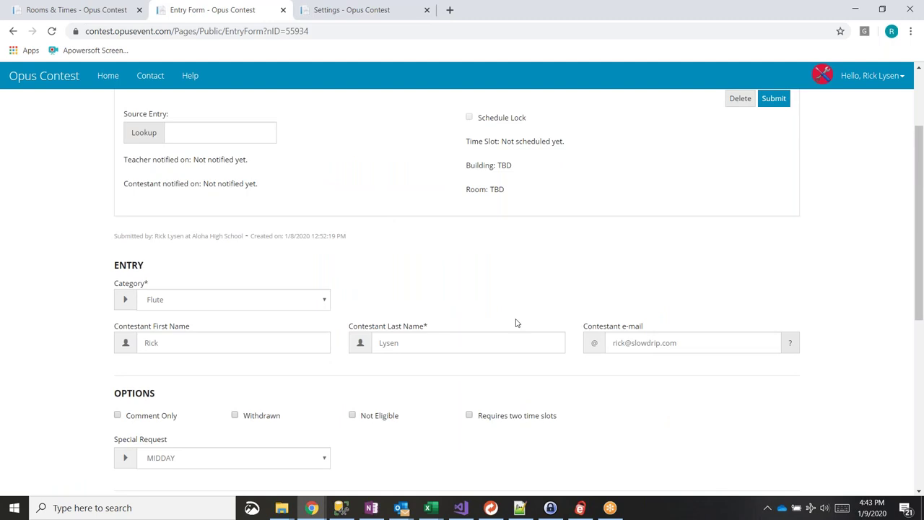
{"action": "left_click", "coordinate": [81, 10]}
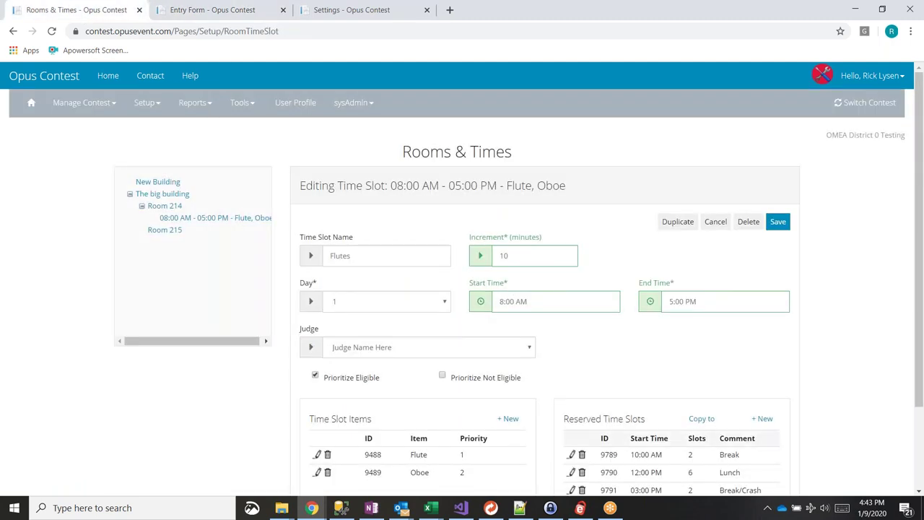
{"action": "scroll", "coordinate": [679, 452], "scroll_direction": "down", "scroll_amount": 1}
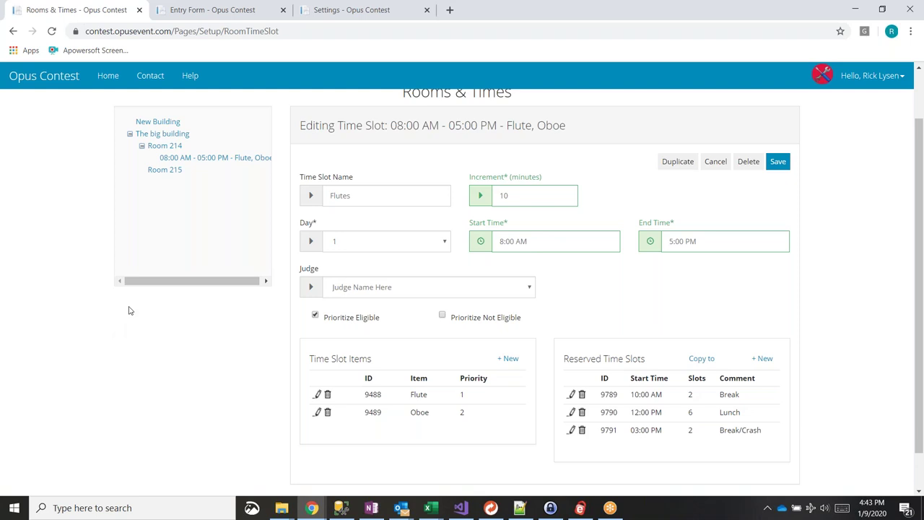
{"action": "double_click", "coordinate": [421, 394]}
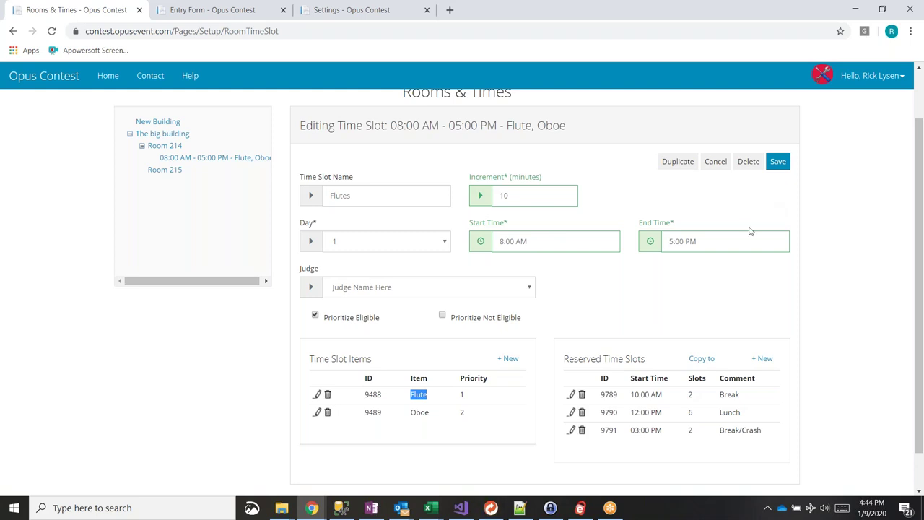
Step: Clear the highlight on the Flute text in the browser page
{"action": "left_click", "coordinate": [740, 296]}
{"action": "scroll", "coordinate": [741, 296], "scroll_direction": "up", "scroll_amount": 1}
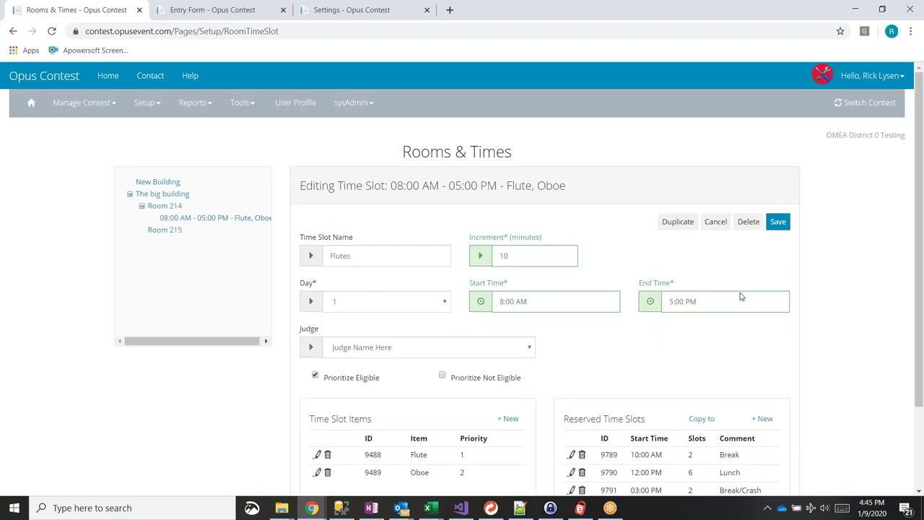
{"action": "scroll", "coordinate": [740, 296], "scroll_direction": "down", "scroll_amount": 2}
{"action": "scroll", "coordinate": [403, 333], "scroll_direction": "up", "scroll_amount": 2}
Step: Bring the OMEA Training notes up full screen in OneNote at the Contest Manager section
{"action": "left_click", "coordinate": [372, 507]}
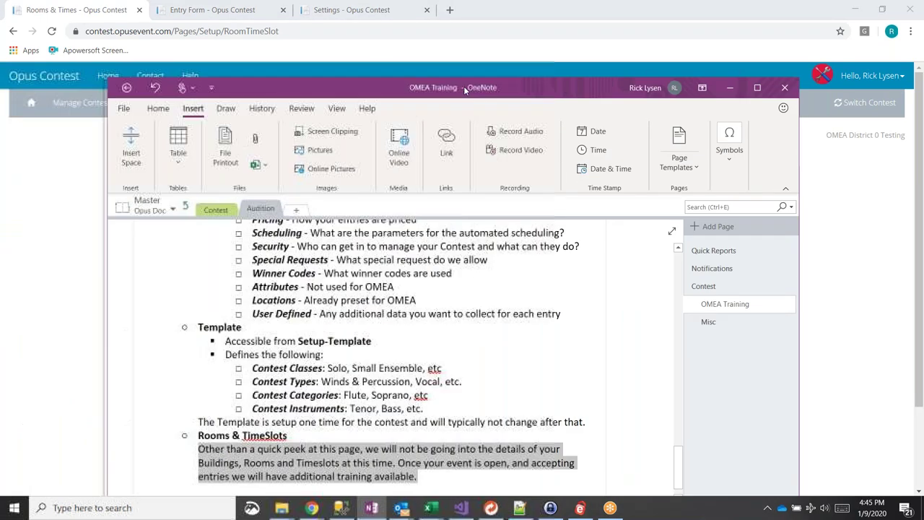
{"action": "double_click", "coordinate": [532, 5]}
{"action": "scroll", "coordinate": [574, 193], "scroll_direction": "up", "scroll_amount": 15}
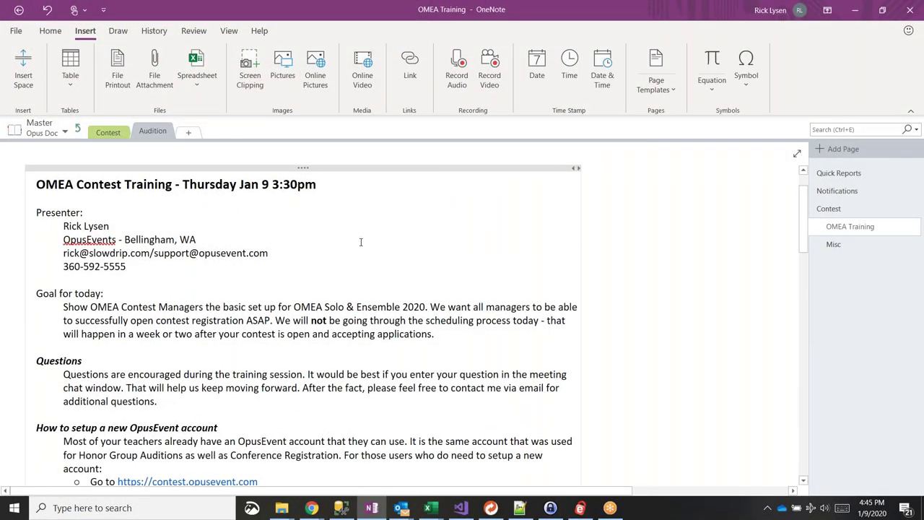
{"action": "scroll", "coordinate": [294, 257], "scroll_direction": "down", "scroll_amount": 10}
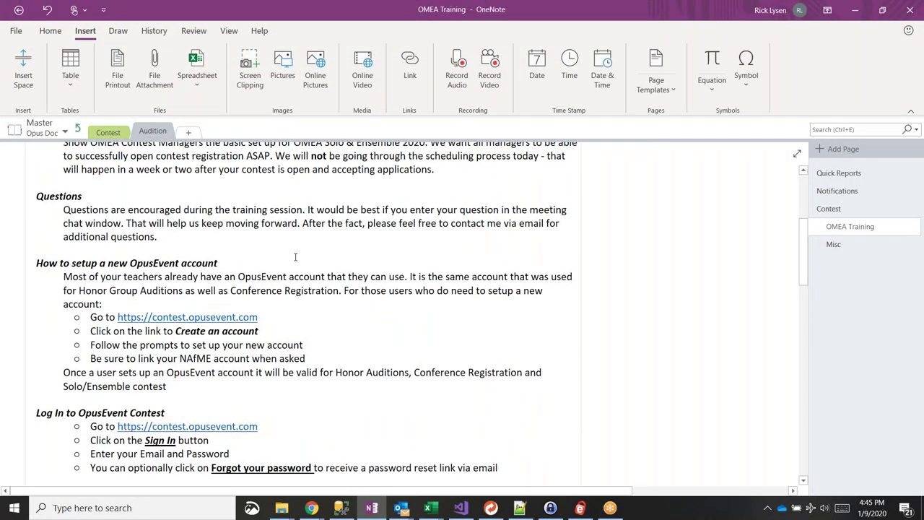
{"action": "scroll", "coordinate": [296, 257], "scroll_direction": "down", "scroll_amount": 3}
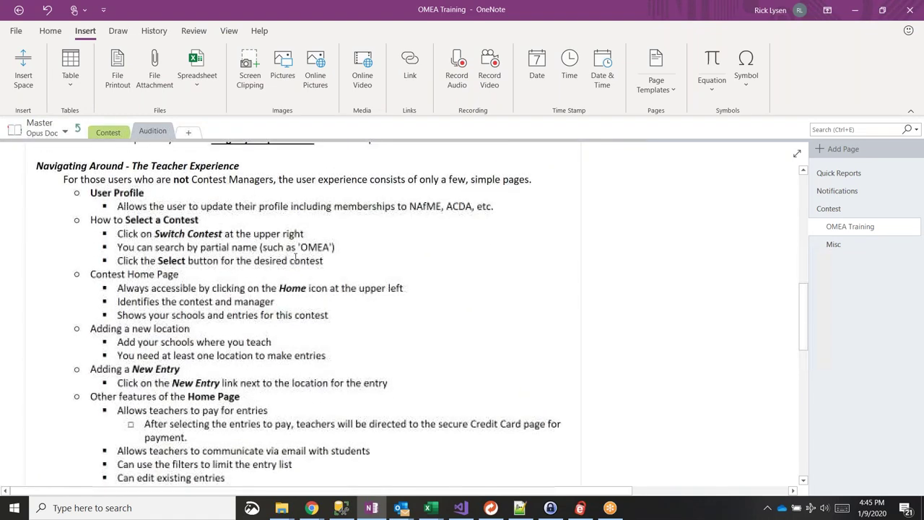
{"action": "scroll", "coordinate": [295, 257], "scroll_direction": "down", "scroll_amount": 8}
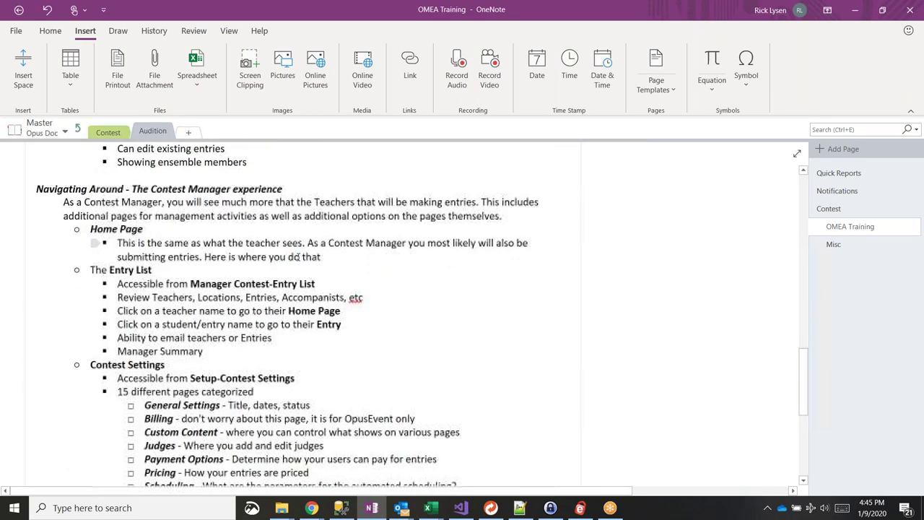
Step: Highlight the Contest Manager experience notes and the phrase 'Manager Contest-Entry List'
{"action": "left_click_drag", "start_coordinate": [36, 189], "coordinate": [373, 345]}
{"action": "left_click", "coordinate": [95, 324]}
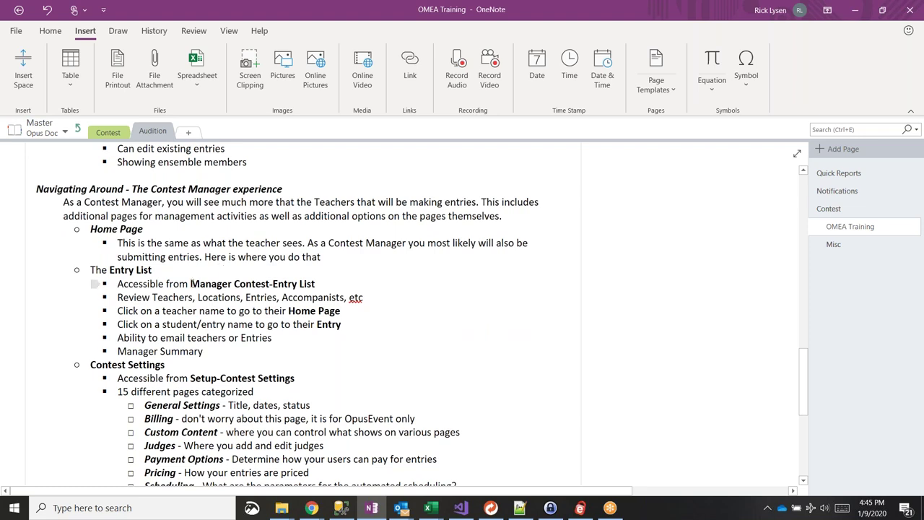
{"action": "left_click_drag", "start_coordinate": [190, 283], "coordinate": [316, 283]}
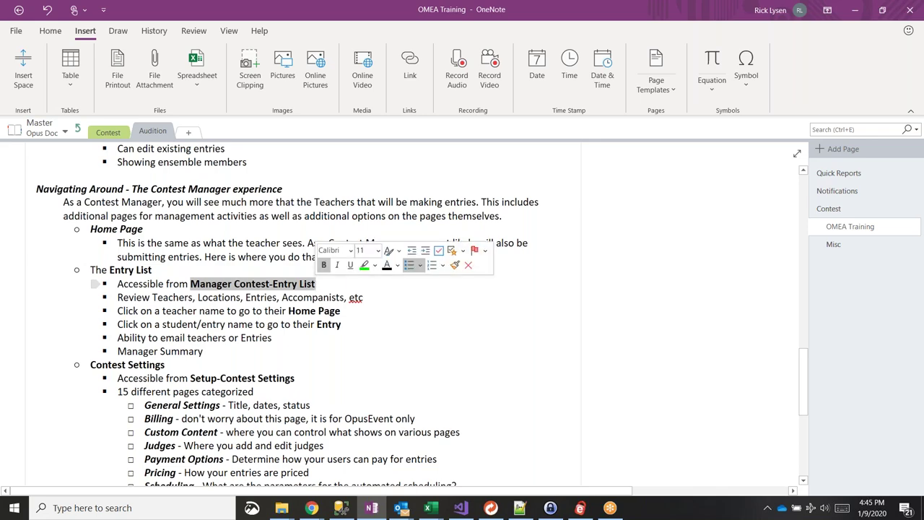
{"action": "scroll", "coordinate": [314, 284], "scroll_direction": "down", "scroll_amount": 3}
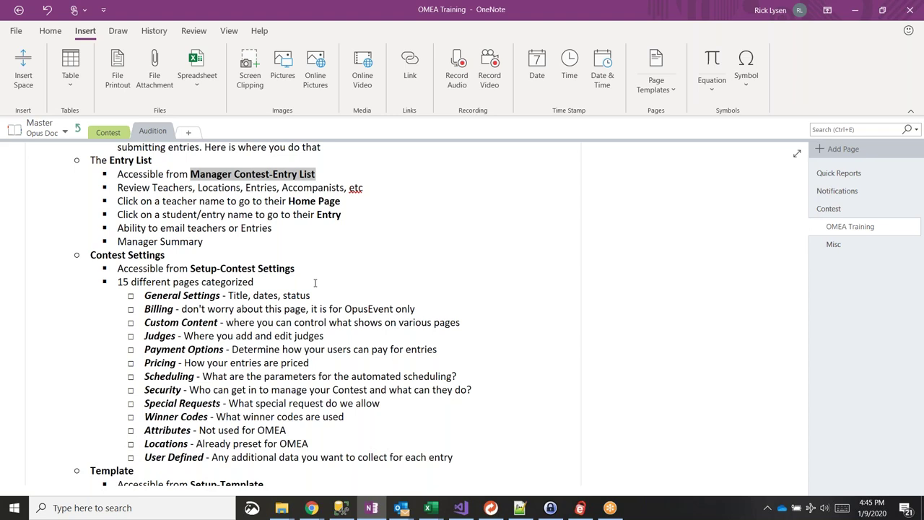
{"action": "left_click", "coordinate": [312, 508]}
Step: Go to the Flute entry's Entry Form page
{"action": "left_click", "coordinate": [271, 466]}
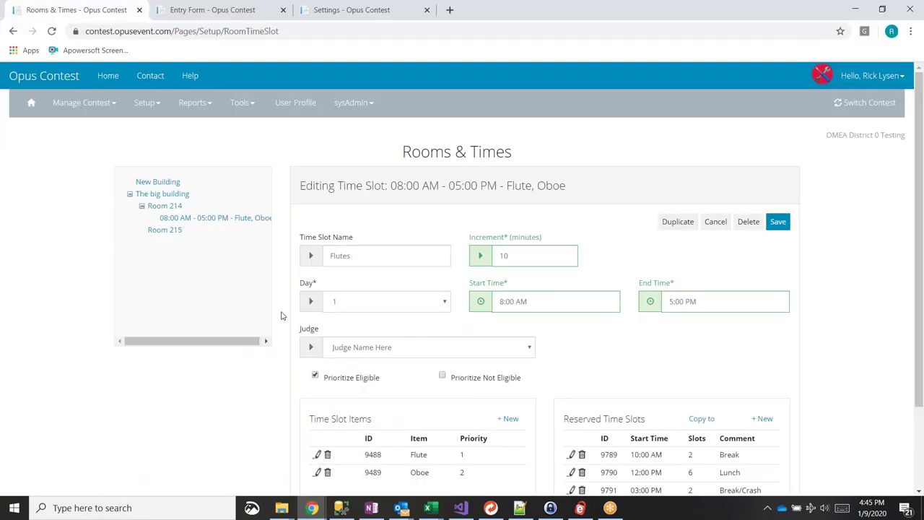
{"action": "left_click", "coordinate": [209, 10]}
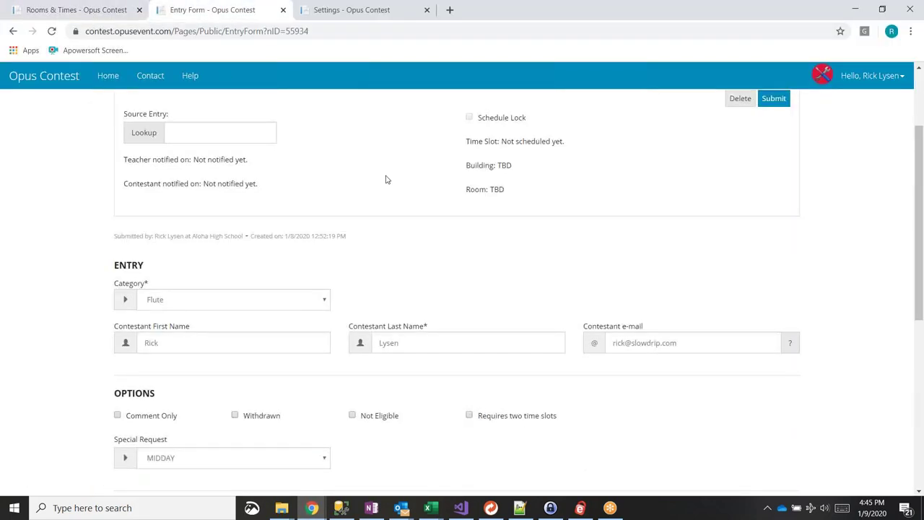
{"action": "scroll", "coordinate": [386, 179], "scroll_direction": "down", "scroll_amount": 2}
{"action": "scroll", "coordinate": [385, 180], "scroll_direction": "up", "scroll_amount": 4}
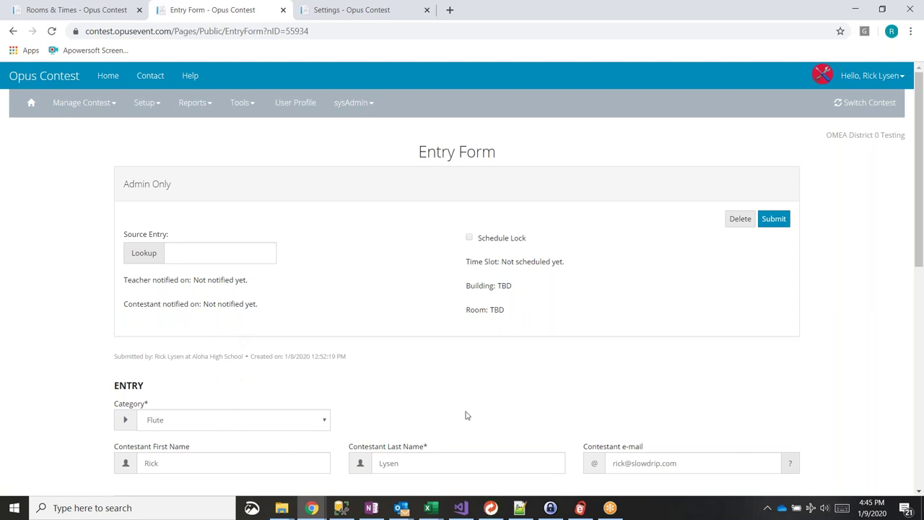
{"action": "scroll", "coordinate": [505, 394], "scroll_direction": "down", "scroll_amount": 10}
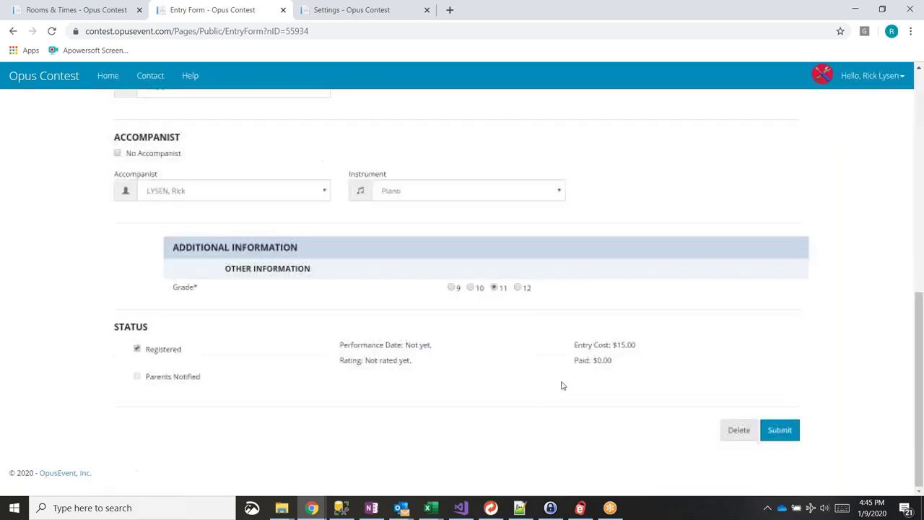
Step: Delete the Flute entry and confirm, which fails because the entry could not be canceled
{"action": "left_click", "coordinate": [748, 437]}
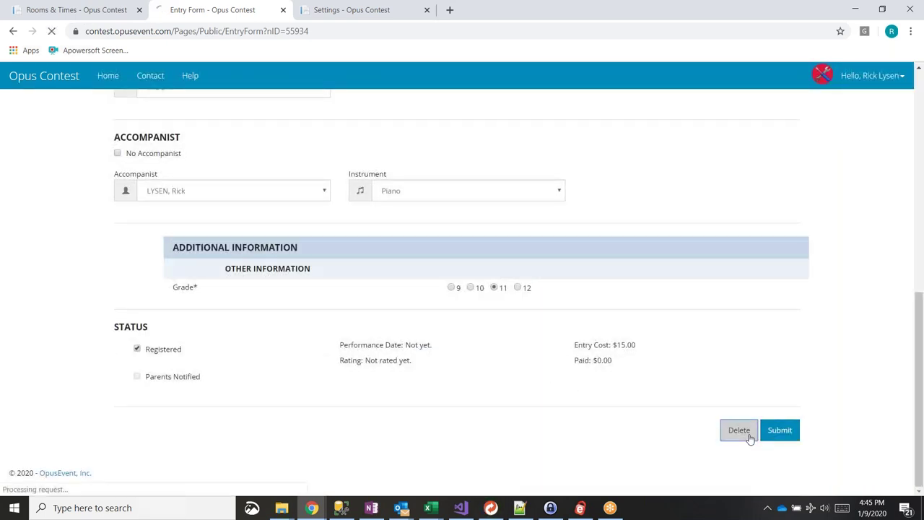
{"action": "left_click", "coordinate": [610, 203]}
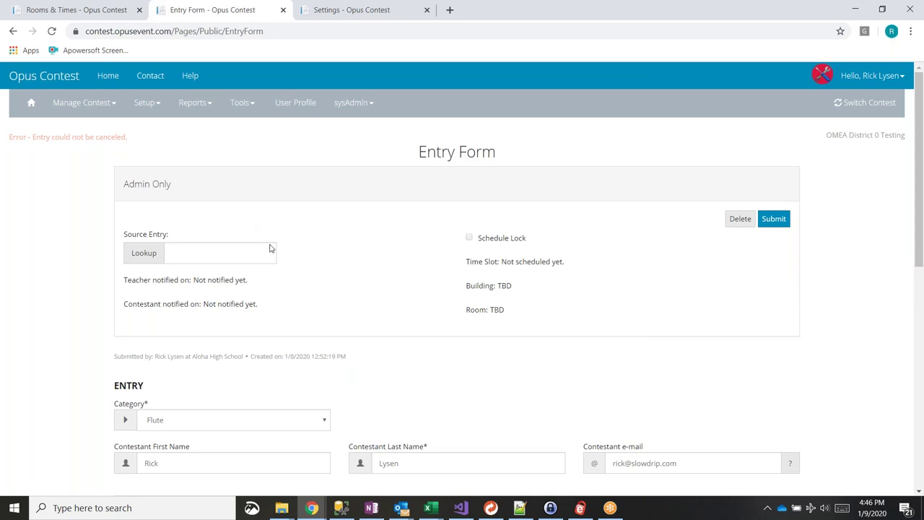
{"action": "scroll", "coordinate": [551, 298], "scroll_direction": "down", "scroll_amount": 6}
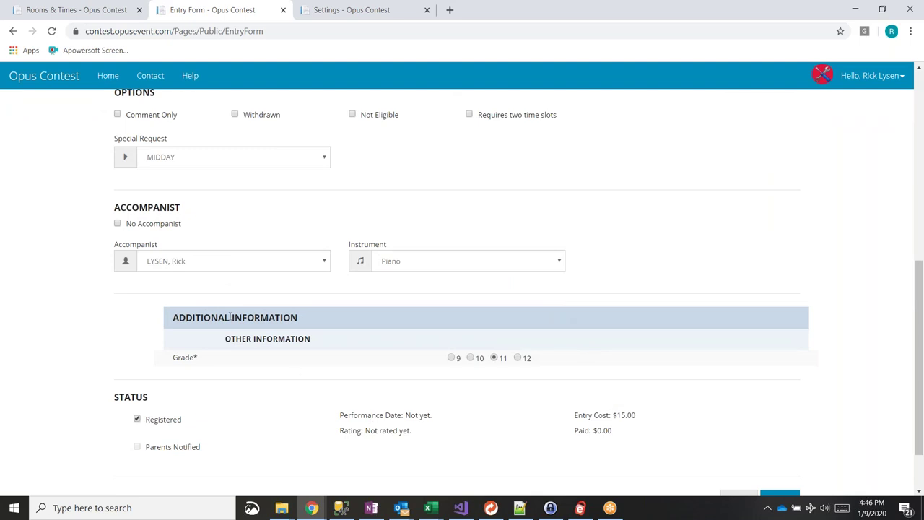
{"action": "scroll", "coordinate": [217, 346], "scroll_direction": "up", "scroll_amount": 6}
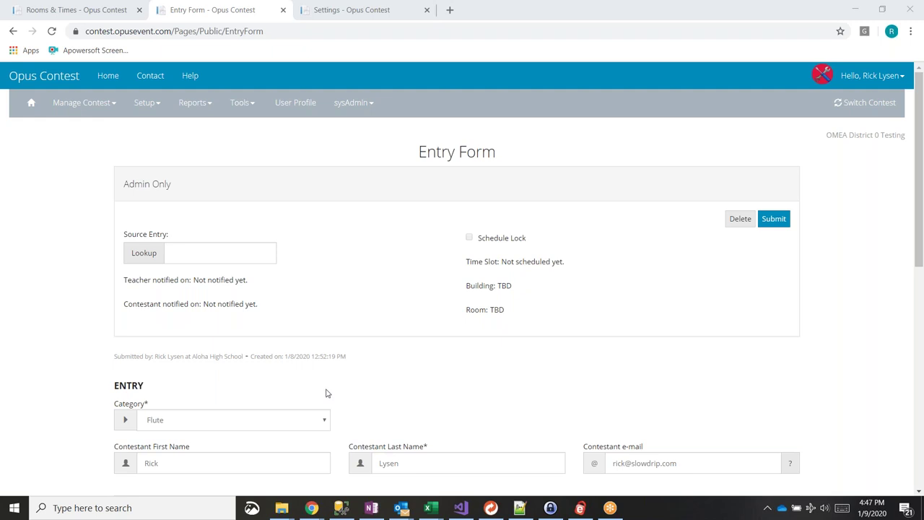
{"action": "scroll", "coordinate": [207, 144], "scroll_direction": "down", "scroll_amount": 2}
{"action": "scroll", "coordinate": [207, 145], "scroll_direction": "up", "scroll_amount": 2}
{"action": "left_click", "coordinate": [98, 19]}
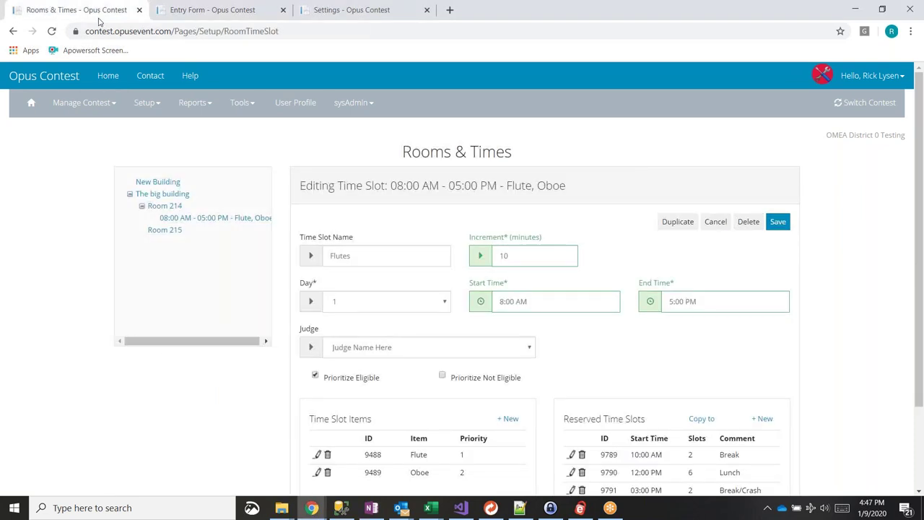
Step: Delete the 9489 Oboe item from the time slot items, leaving Flute at priority 1
{"action": "scroll", "coordinate": [186, 306], "scroll_direction": "down", "scroll_amount": 2}
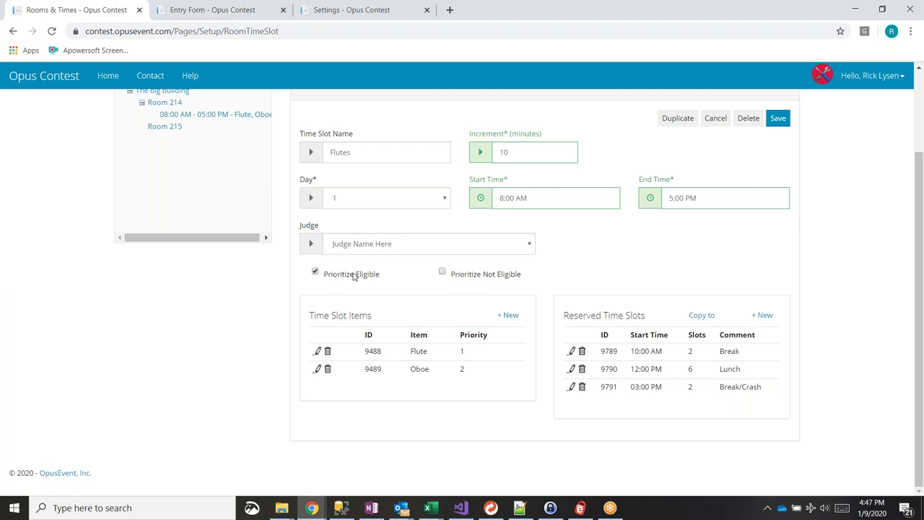
{"action": "left_click", "coordinate": [327, 369]}
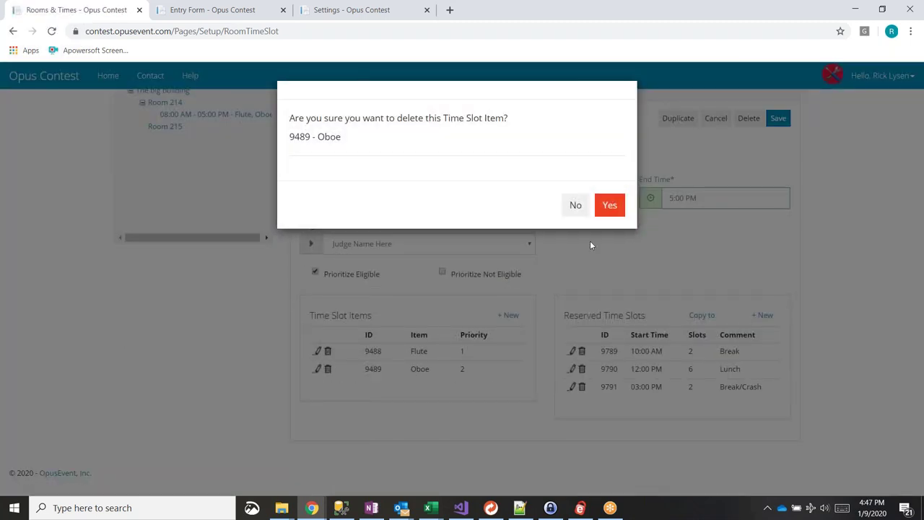
{"action": "left_click", "coordinate": [611, 207]}
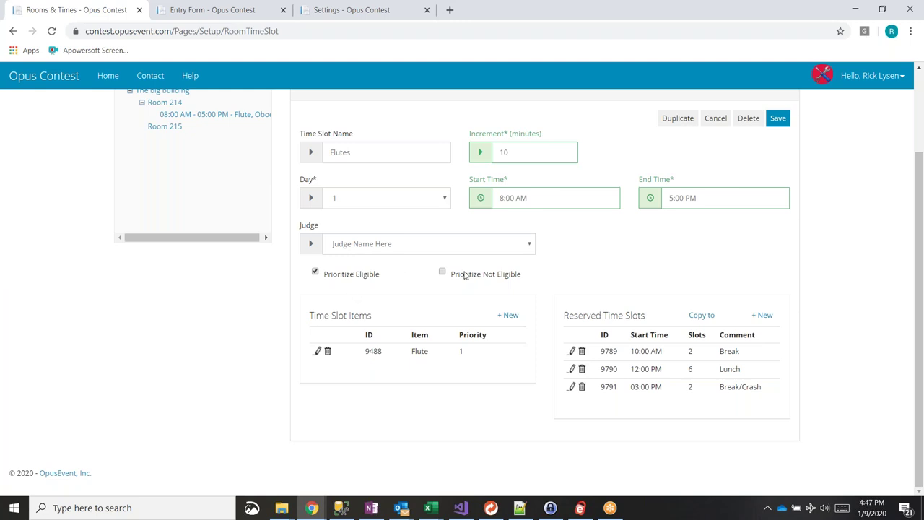
{"action": "left_click_drag", "start_coordinate": [457, 275], "coordinate": [527, 279]}
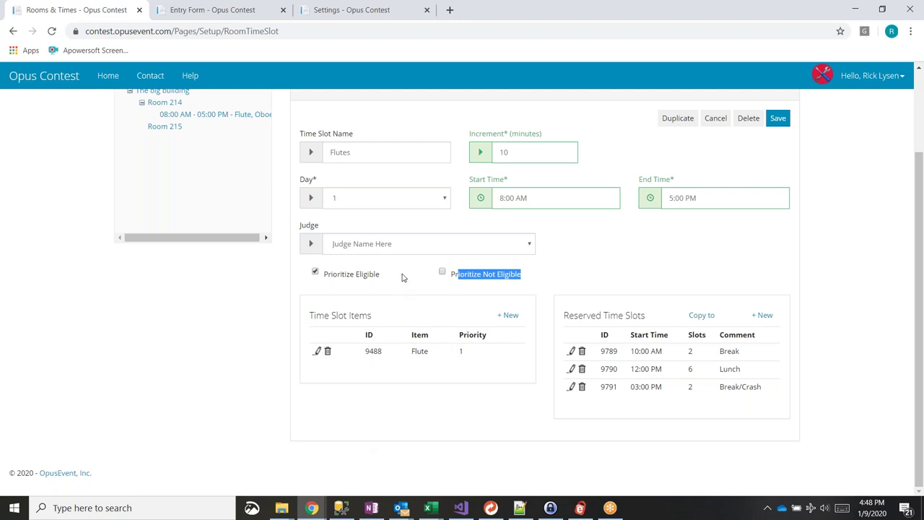
Step: Review the Flutes time slot's Flute item and its Prioritize Eligible and Not Eligible settings
{"action": "scroll", "coordinate": [403, 278], "scroll_direction": "up", "scroll_amount": 2}
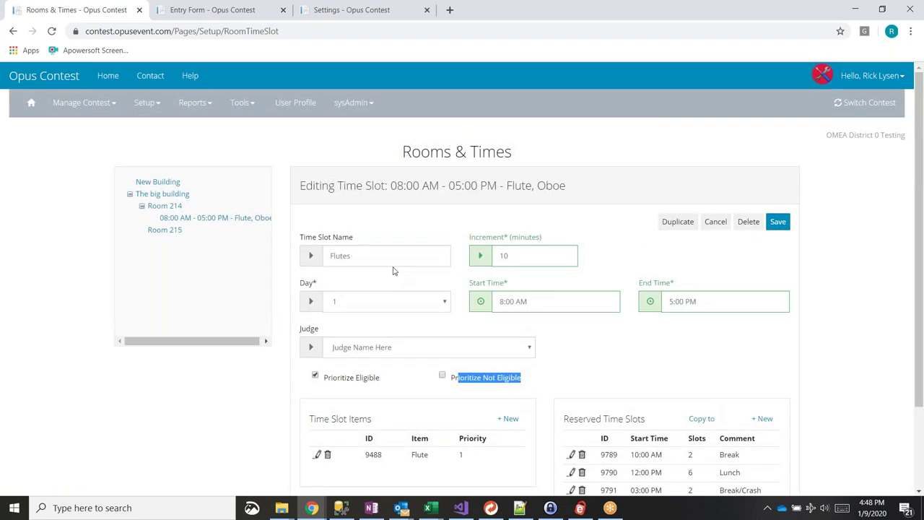
{"action": "left_click", "coordinate": [141, 137]}
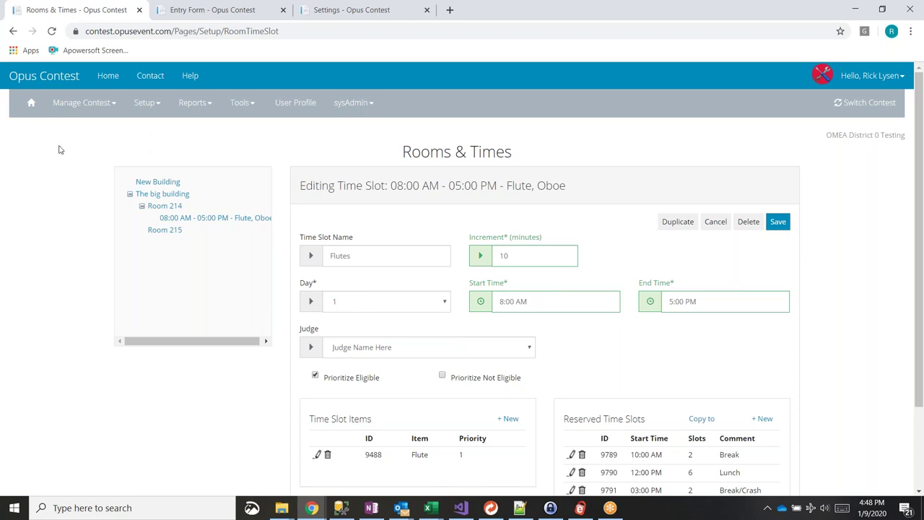
{"action": "scroll", "coordinate": [345, 233], "scroll_direction": "down", "scroll_amount": 2}
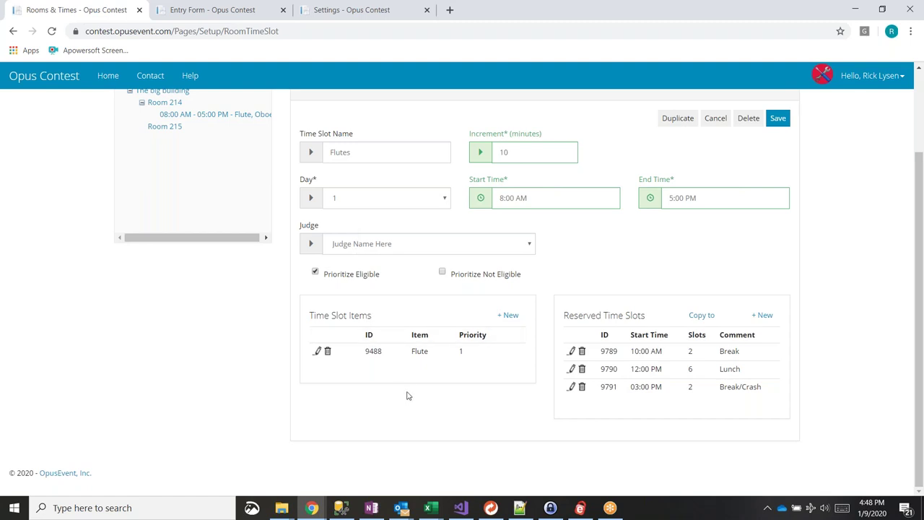
{"action": "scroll", "coordinate": [371, 325], "scroll_direction": "up", "scroll_amount": 1}
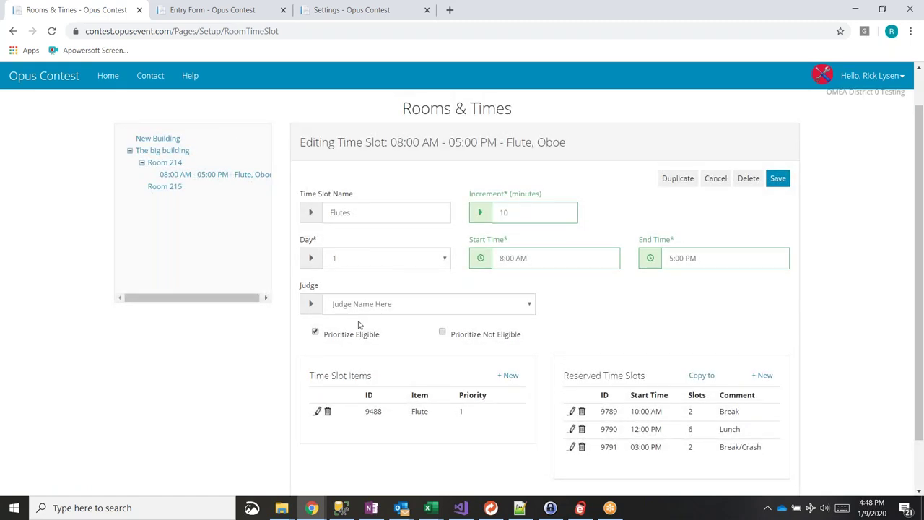
{"action": "scroll", "coordinate": [359, 325], "scroll_direction": "up", "scroll_amount": 1}
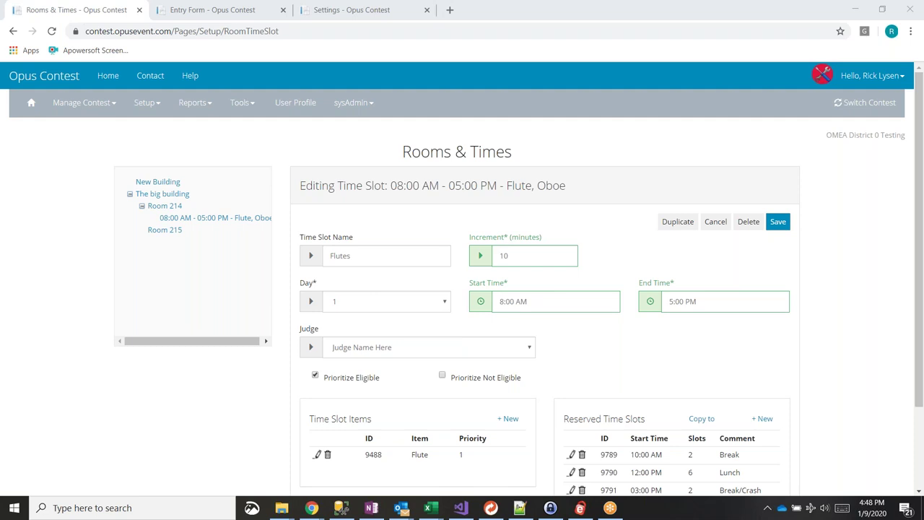
Step: Check the Security settings' two users and try the Find New User search without adding anyone
{"action": "left_click", "coordinate": [320, 17]}
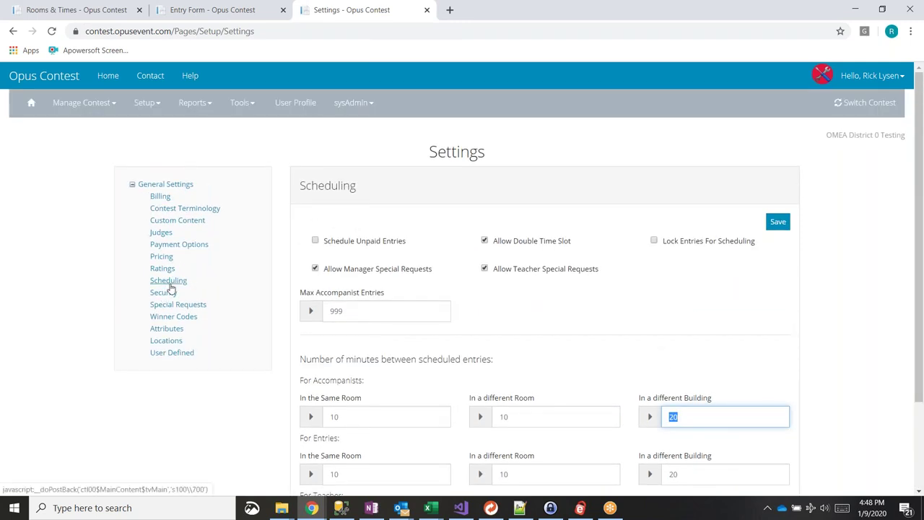
{"action": "left_click", "coordinate": [167, 293]}
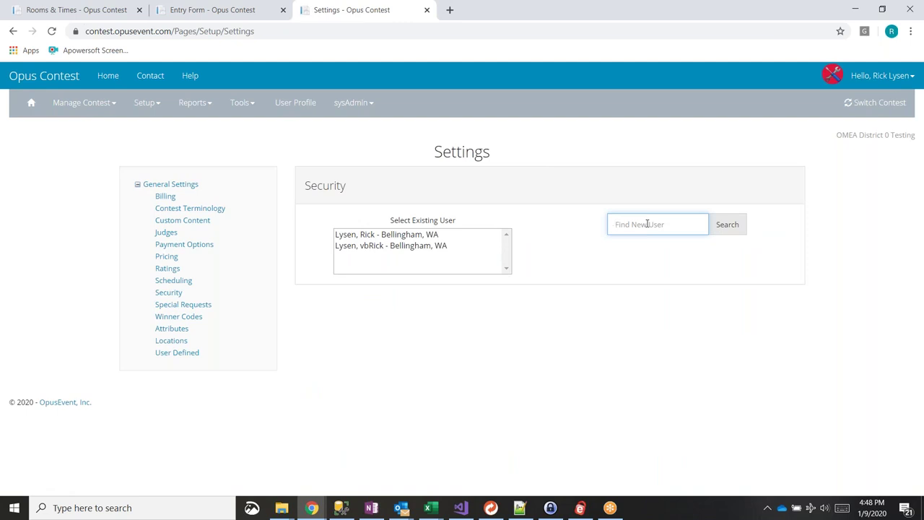
{"action": "left_click", "coordinate": [647, 224]}
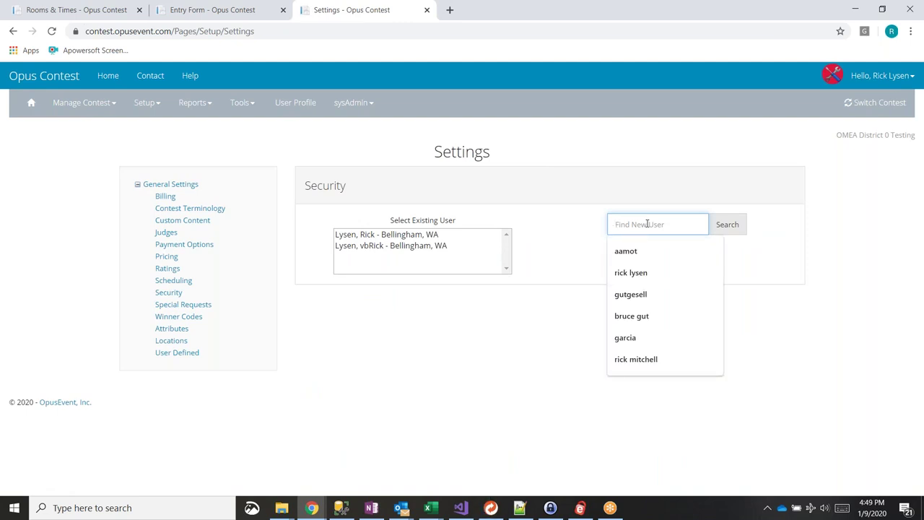
{"action": "key", "text": "Down"}
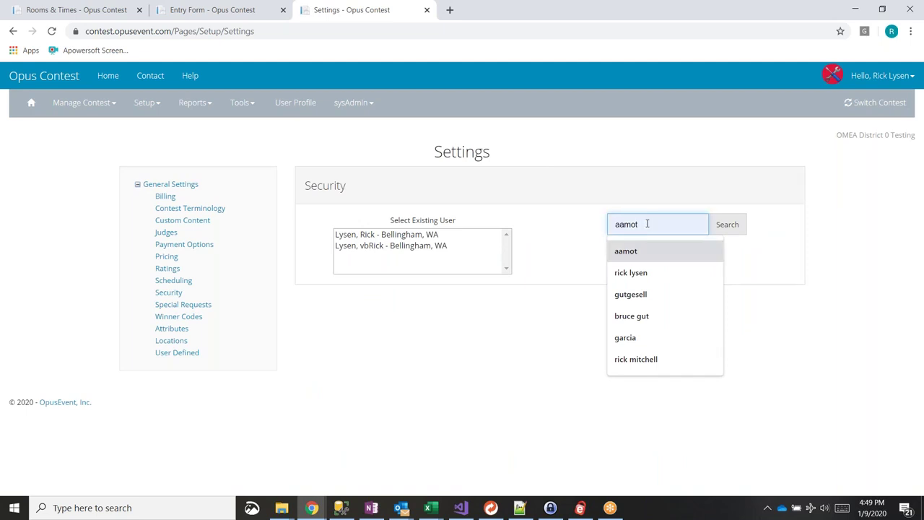
{"action": "key", "text": "Down"}
{"action": "key", "text": "Down"}
{"action": "key", "text": "Down"}
{"action": "key", "text": "Down"}
{"action": "key", "text": "Down"}
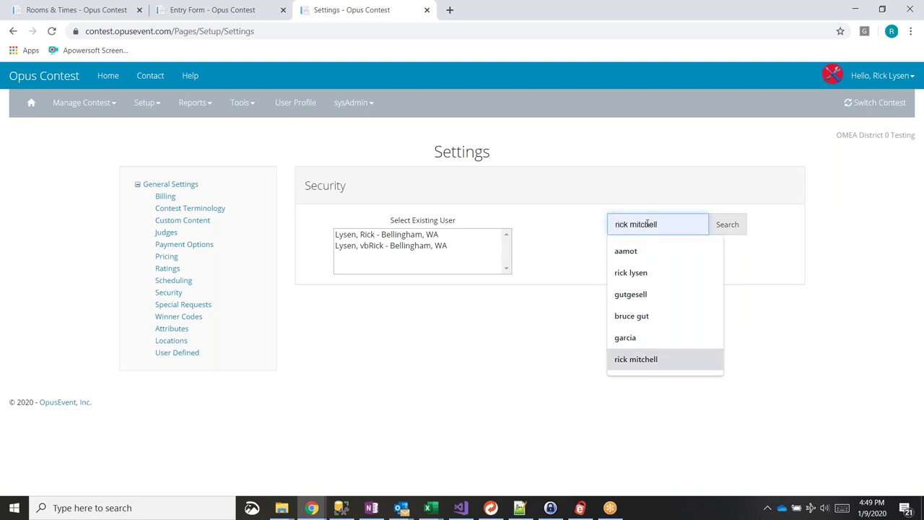
{"action": "key", "text": "Escape"}
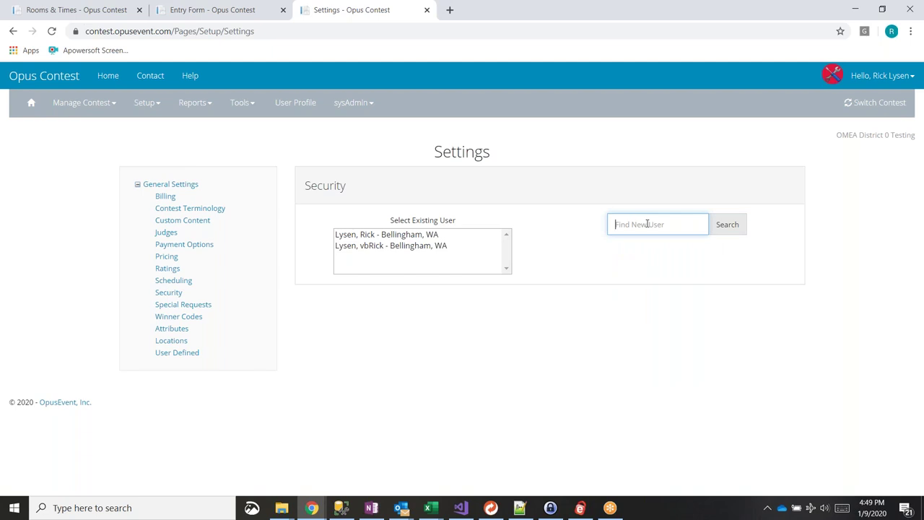
{"action": "left_click", "coordinate": [433, 322]}
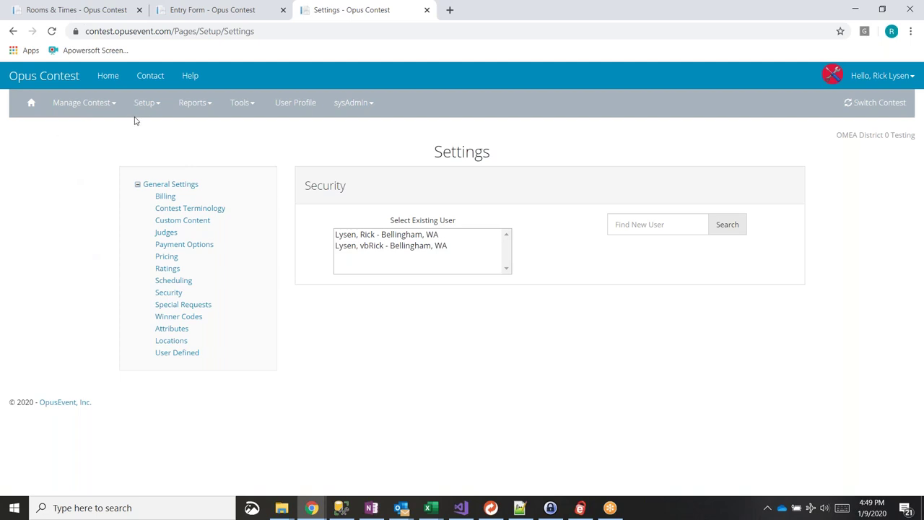
{"action": "left_click", "coordinate": [192, 109]}
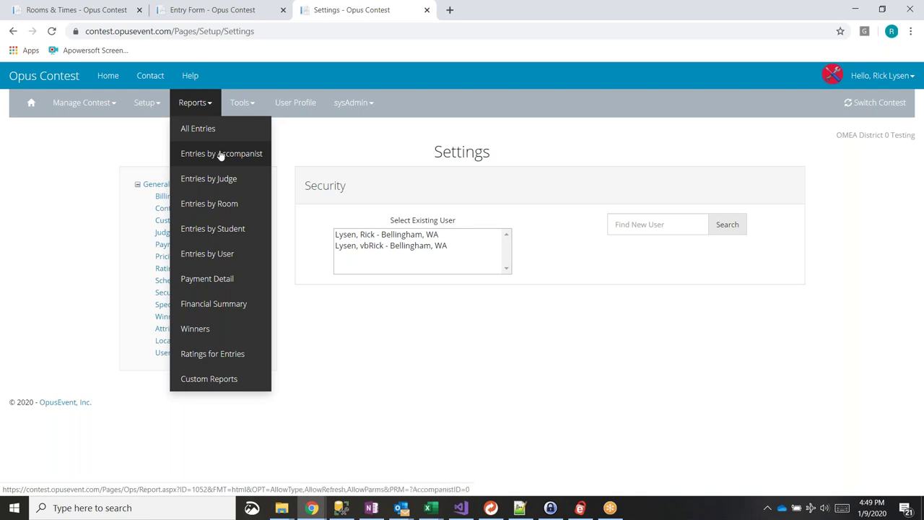
Step: Run the Entries by Accompanist report, showing three accompanists with no entries
{"action": "left_click", "coordinate": [220, 154]}
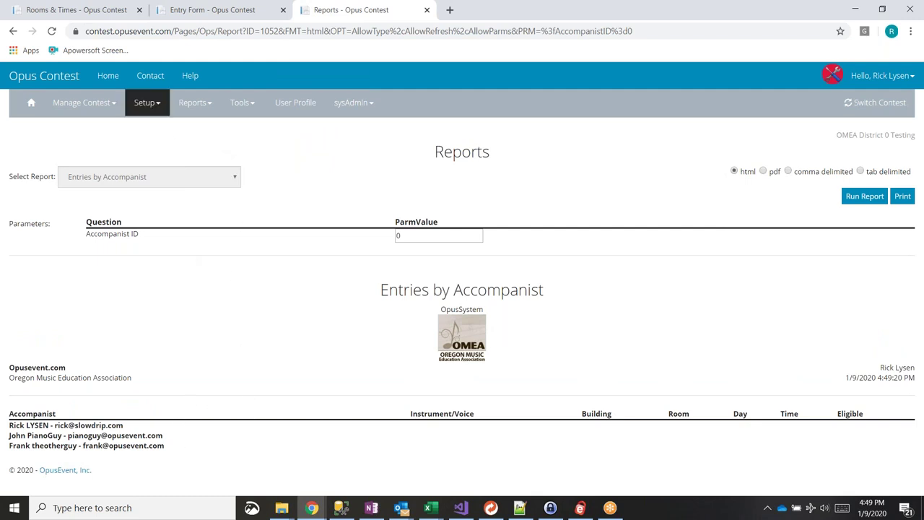
{"action": "left_click", "coordinate": [147, 105]}
Step: Open the All Entries report of five entries and run it as a PDF
{"action": "left_click", "coordinate": [200, 103]}
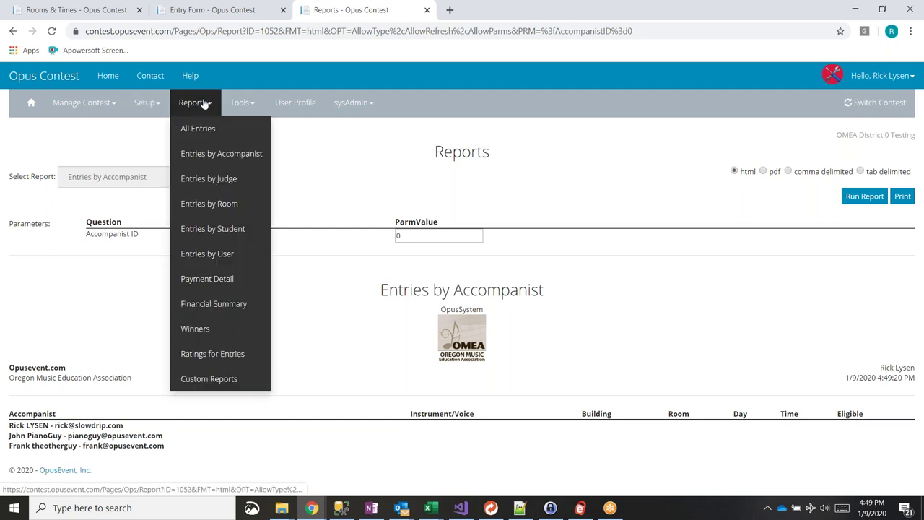
{"action": "left_click", "coordinate": [198, 127]}
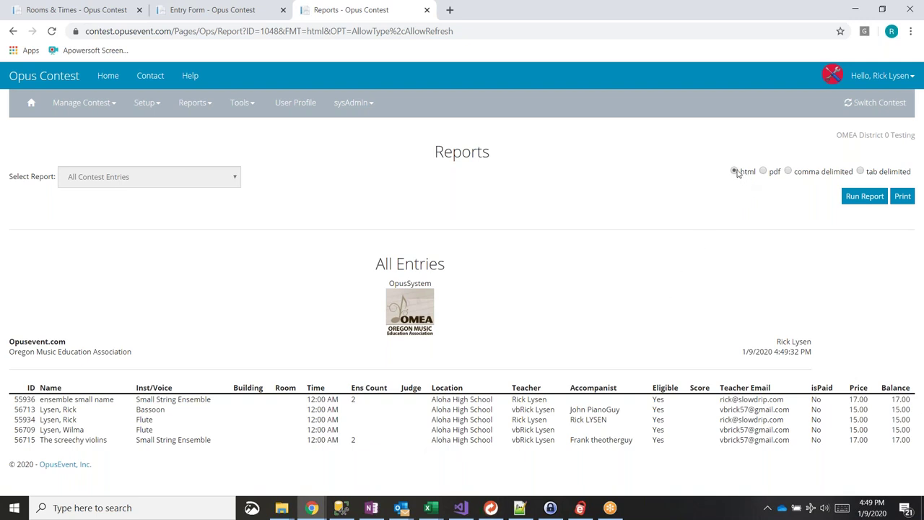
{"action": "left_click", "coordinate": [764, 172]}
{"action": "left_click", "coordinate": [864, 196]}
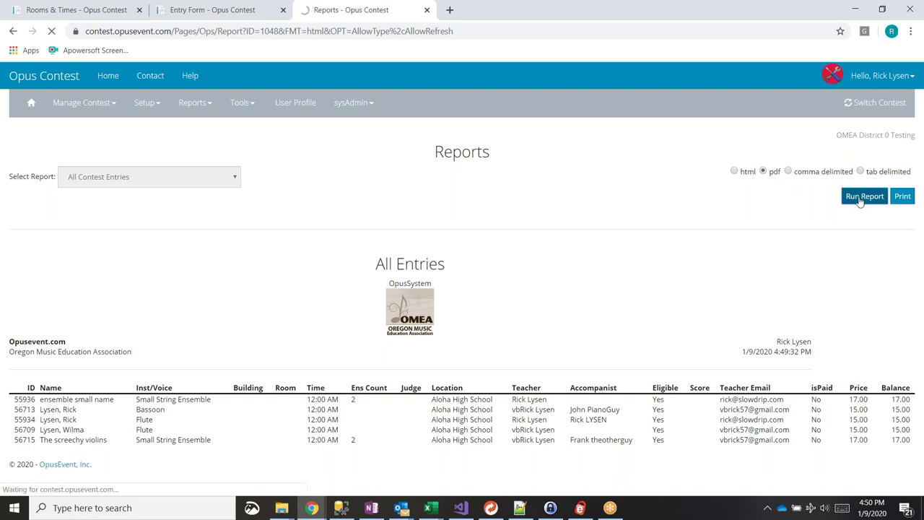
Step: View the All Entries PDF, preview printing, and rerun it comma-delimited as OpusReport (55).csv
{"action": "left_click", "coordinate": [54, 483]}
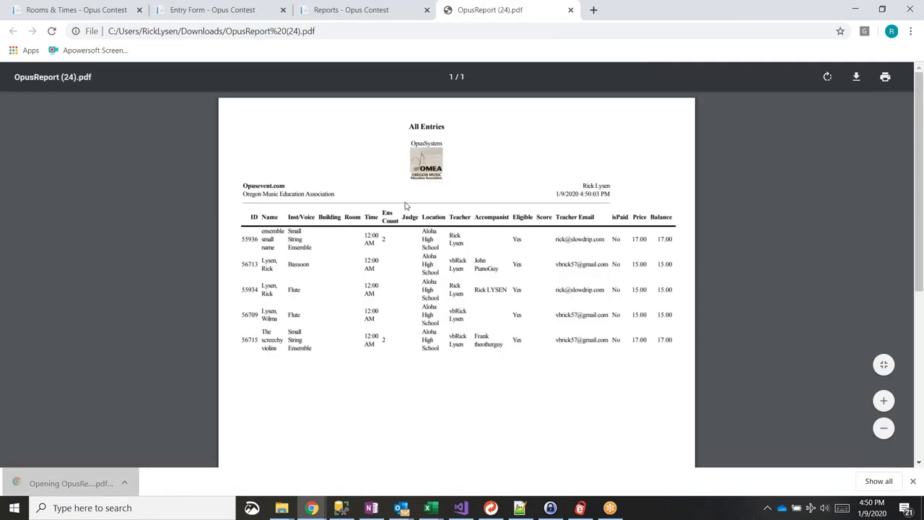
{"action": "left_click", "coordinate": [570, 11]}
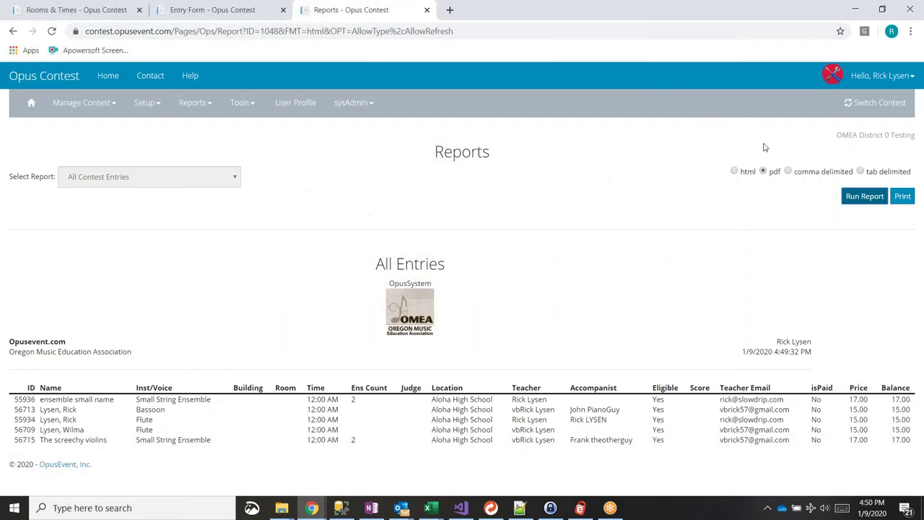
{"action": "left_click", "coordinate": [824, 174]}
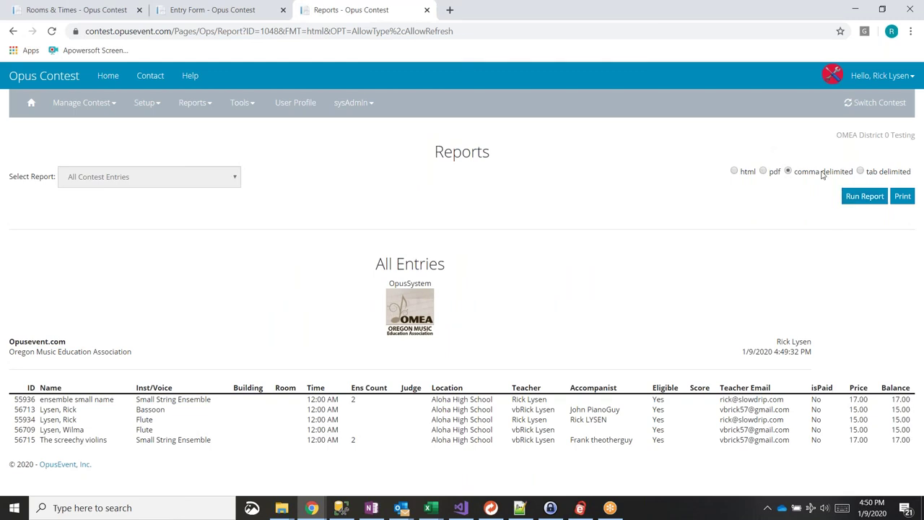
{"action": "left_click", "coordinate": [902, 197]}
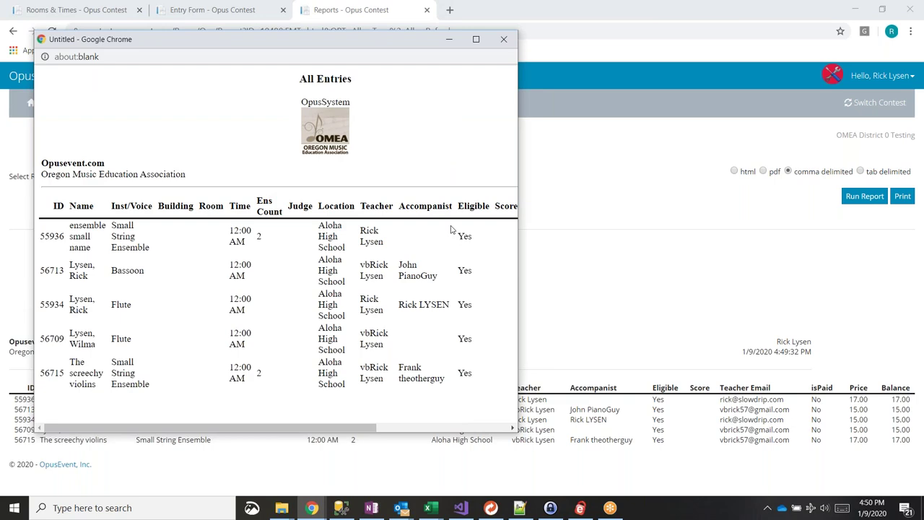
{"action": "left_click", "coordinate": [503, 39]}
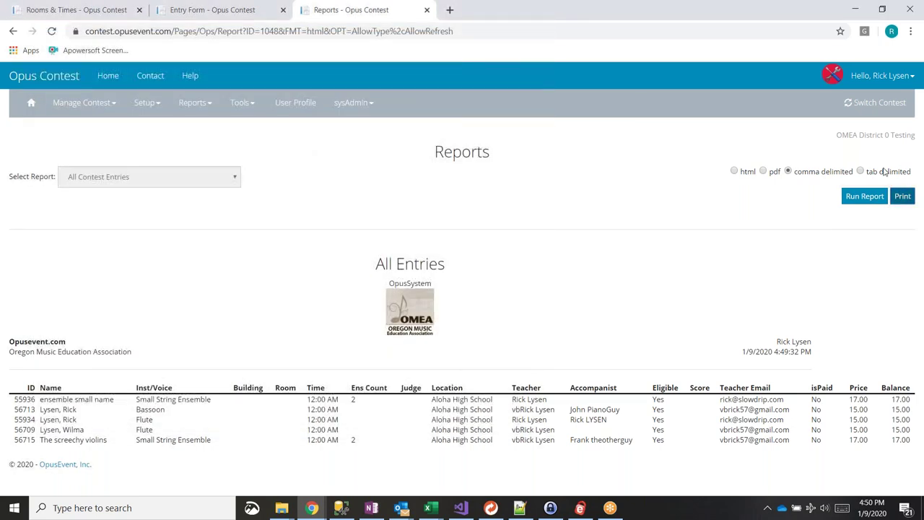
{"action": "left_click", "coordinate": [869, 202]}
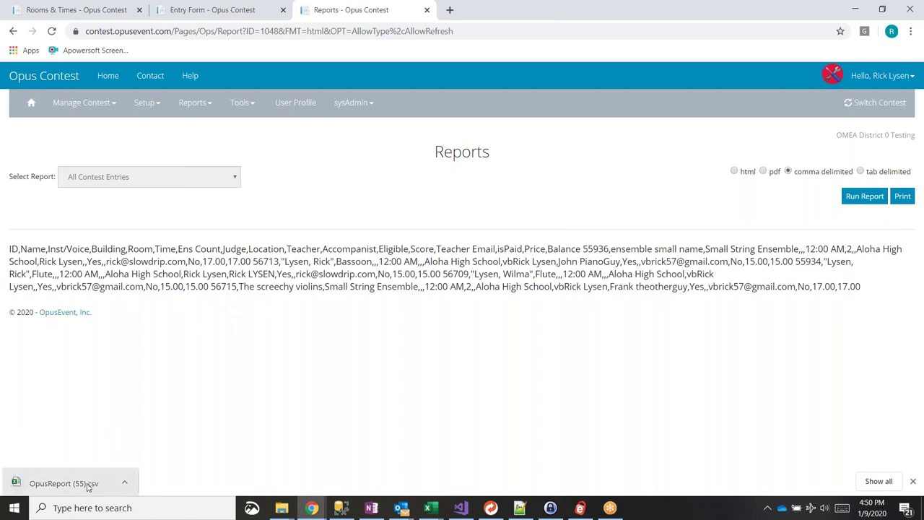
Step: Open OpusReport (55).csv in Excel to check the entry columns, then close Excel
{"action": "right_click", "coordinate": [88, 488]}
{"action": "left_click", "coordinate": [108, 417]}
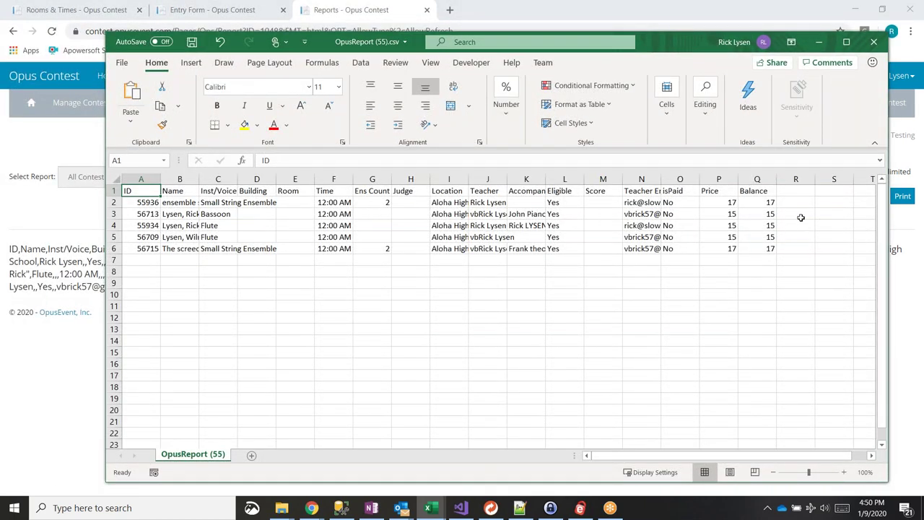
{"action": "left_click", "coordinate": [880, 48]}
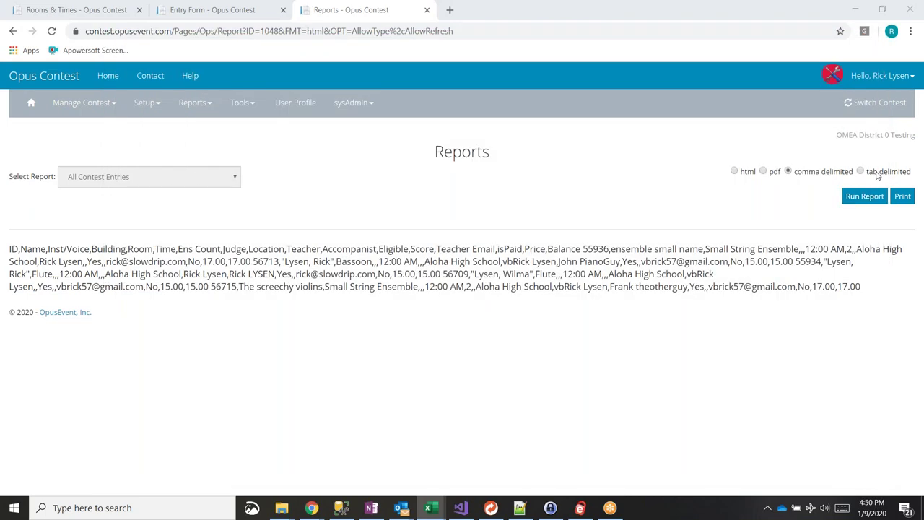
{"action": "left_click", "coordinate": [876, 177]}
Step: Download the report tab-delimited, preview its printout, then rerun it with html output
{"action": "left_click", "coordinate": [866, 196]}
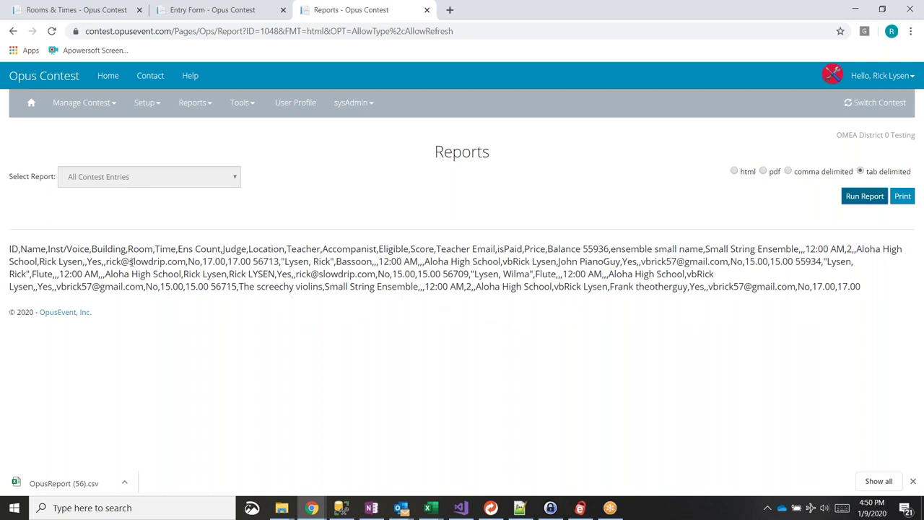
{"action": "left_click_drag", "start_coordinate": [9, 249], "coordinate": [680, 305]}
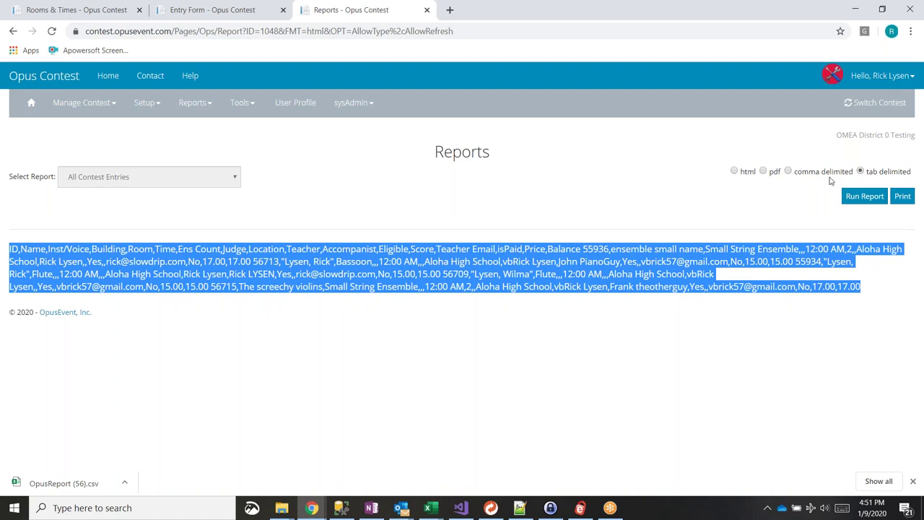
{"action": "left_click", "coordinate": [752, 173]}
{"action": "left_click", "coordinate": [903, 196]}
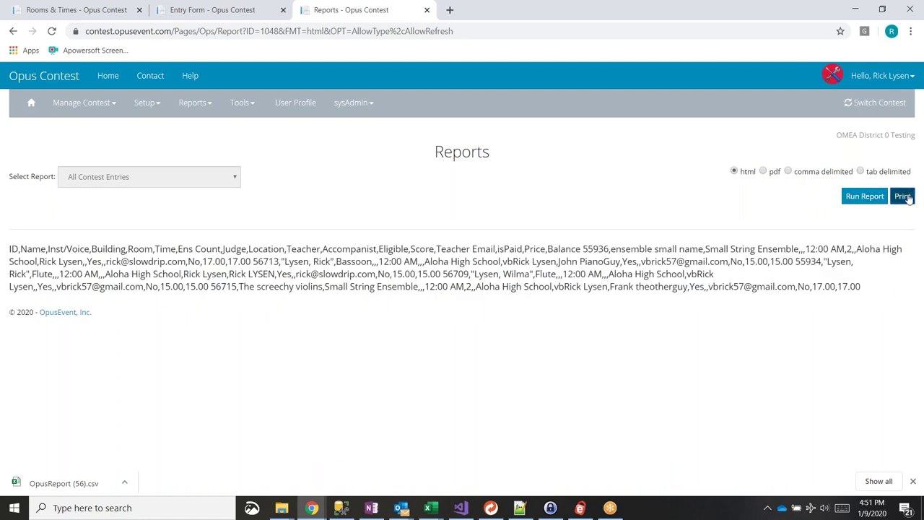
{"action": "left_click", "coordinate": [505, 39]}
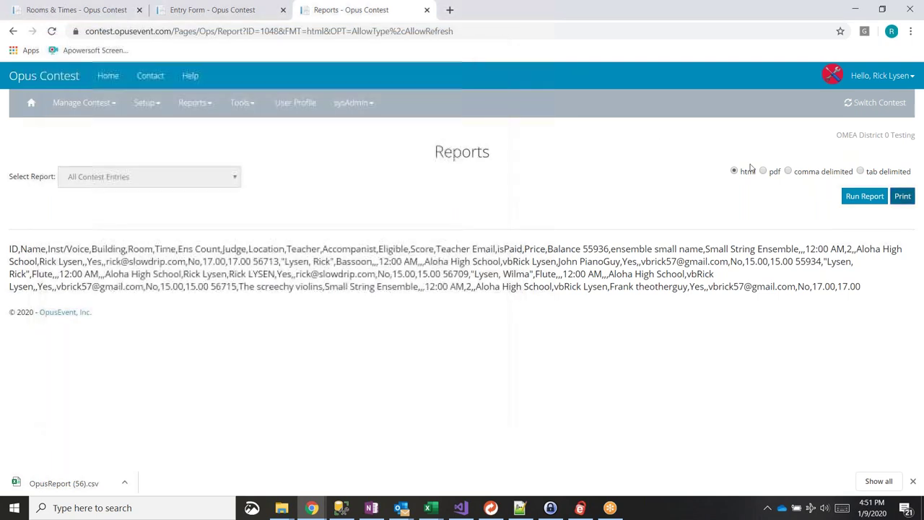
{"action": "left_click", "coordinate": [876, 201]}
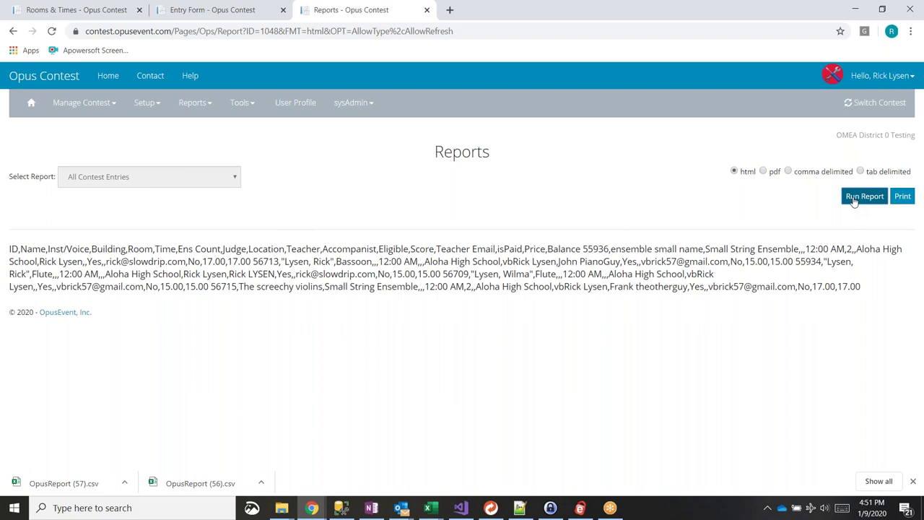
{"action": "left_click", "coordinate": [912, 482]}
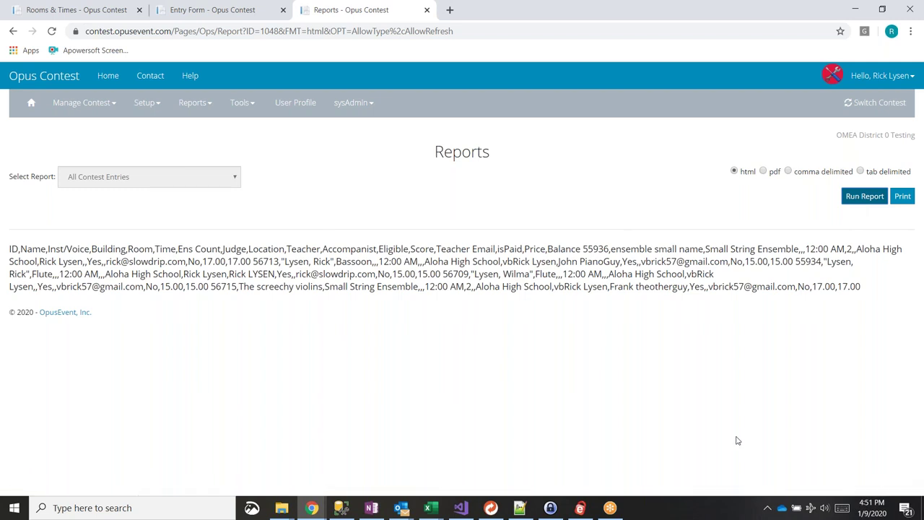
{"action": "left_click", "coordinate": [194, 105]}
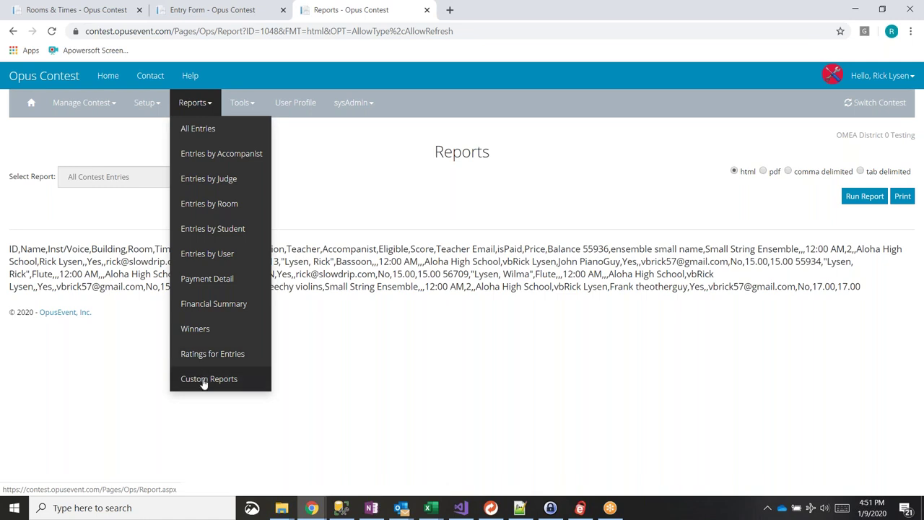
{"action": "left_click", "coordinate": [296, 182]}
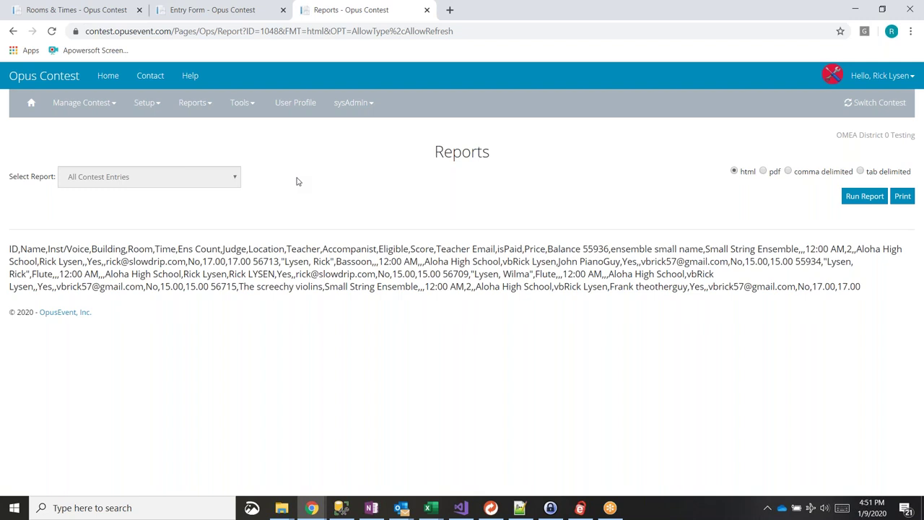
{"action": "left_click", "coordinate": [202, 105]}
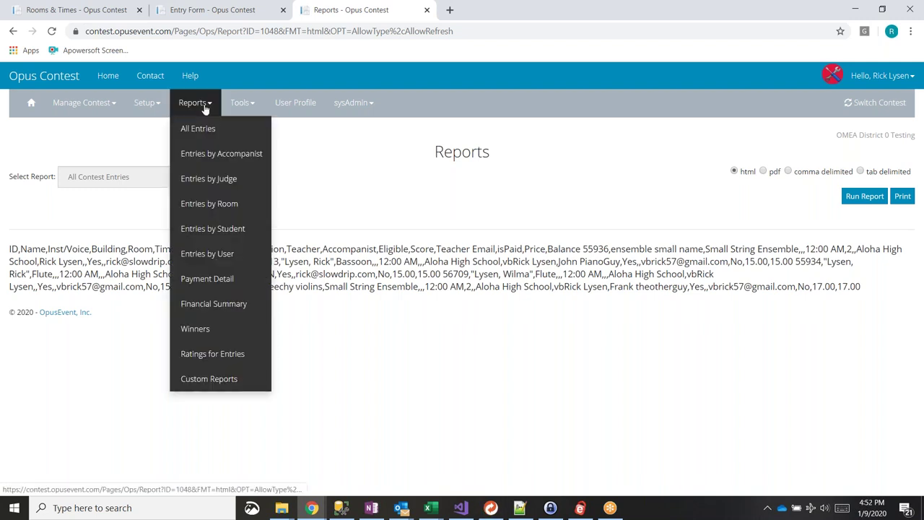
{"action": "left_click", "coordinate": [245, 107]}
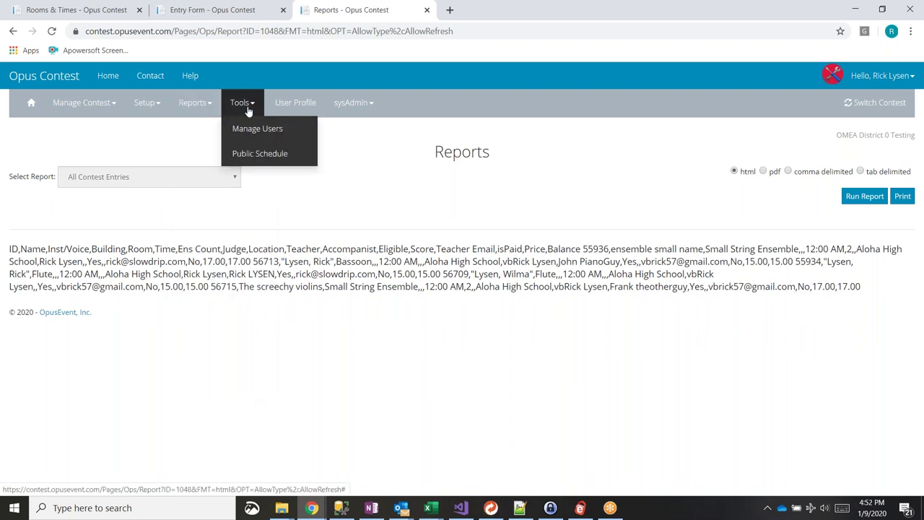
{"action": "left_click", "coordinate": [199, 106]}
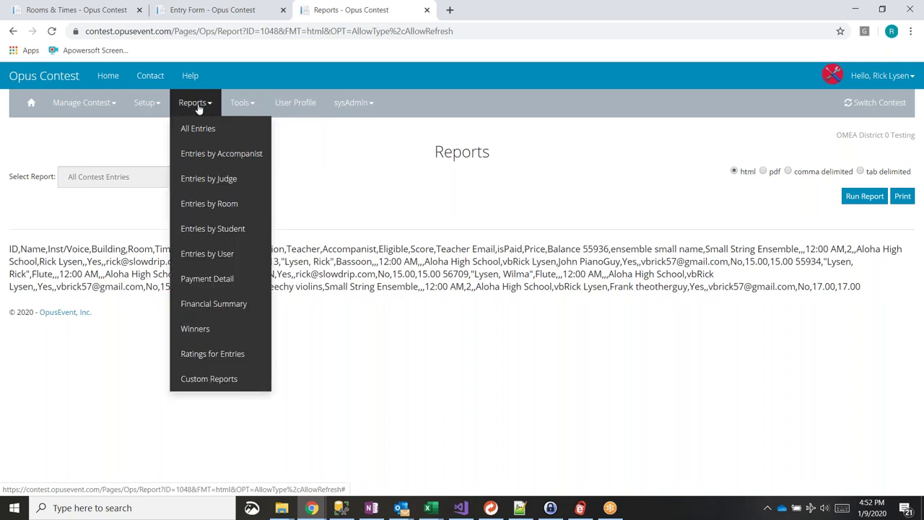
{"action": "left_click", "coordinate": [63, 107]}
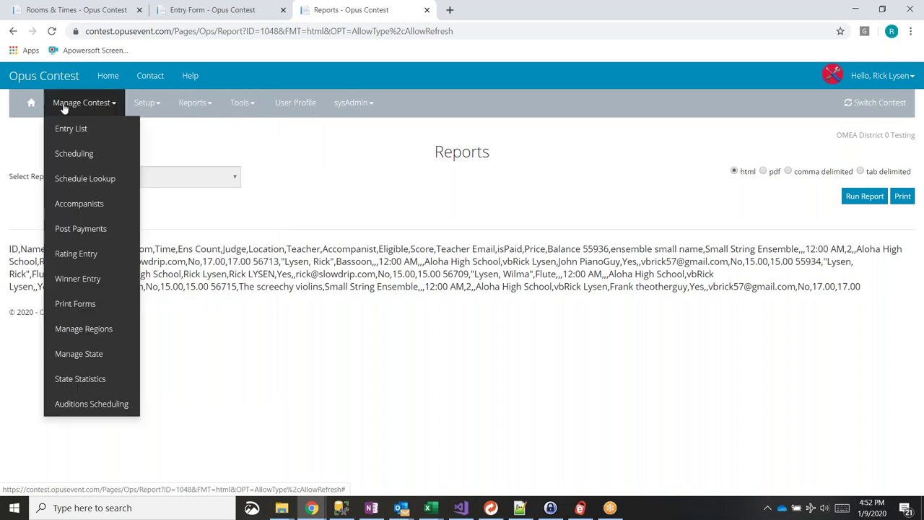
Step: Open Print Forms and settle on Adjudication forms, bringing up the missing Adjudication Report warning
{"action": "left_click", "coordinate": [76, 304]}
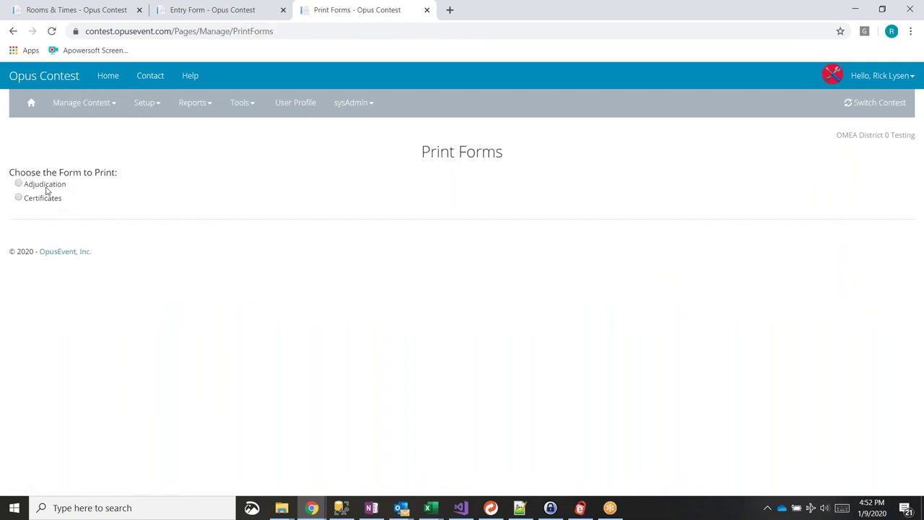
{"action": "left_click", "coordinate": [45, 185]}
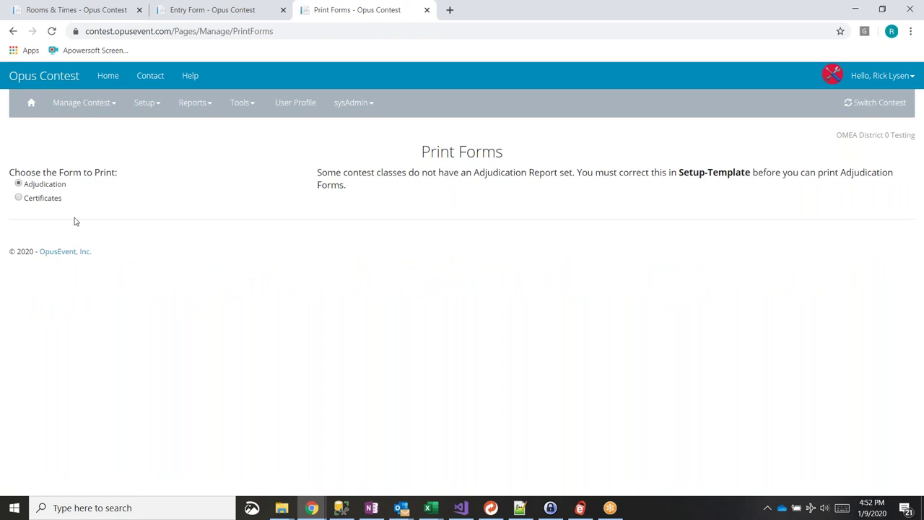
{"action": "left_click", "coordinate": [42, 200]}
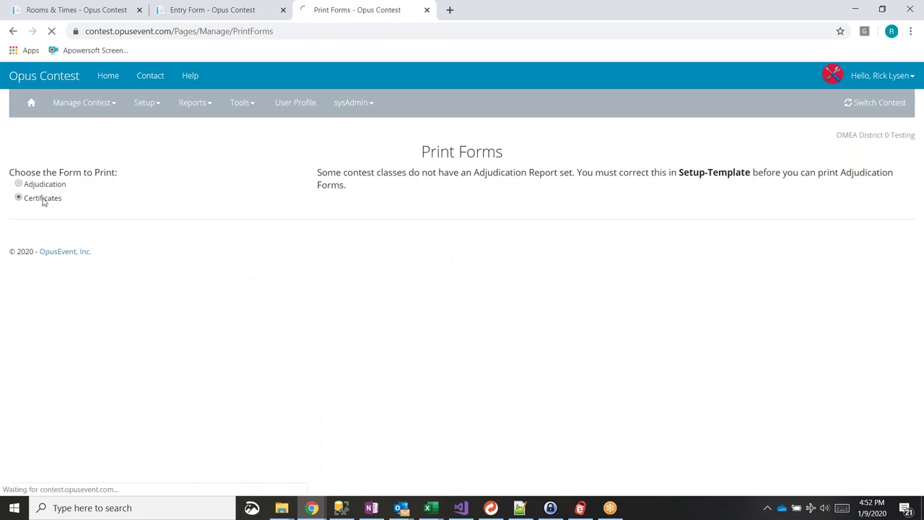
{"action": "left_click", "coordinate": [36, 186]}
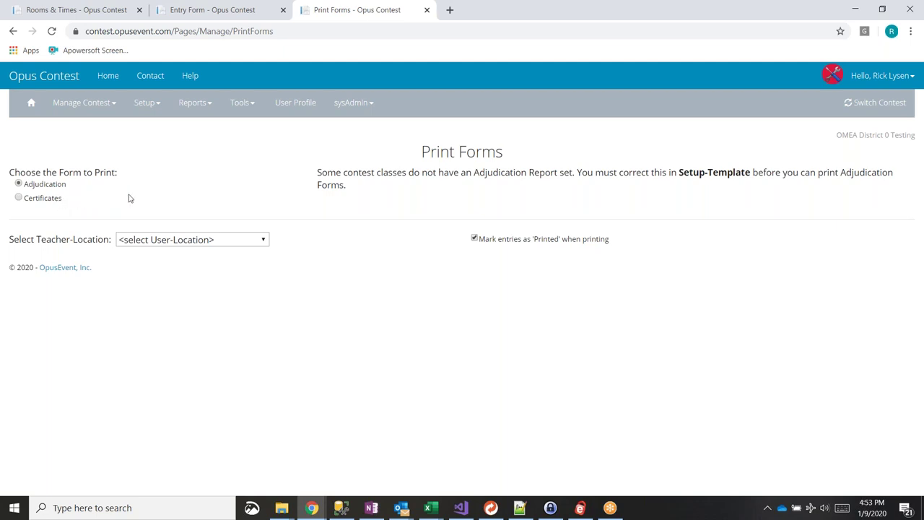
{"action": "left_click", "coordinate": [85, 102]}
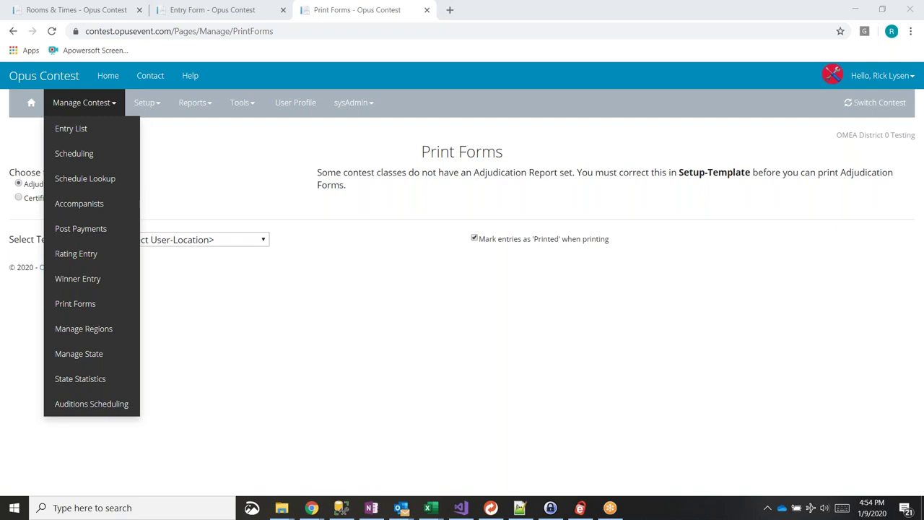
Step: Open Setup > Contest Settings and view the Payment & Pricing settings after checking Scheduling
{"action": "left_click", "coordinate": [242, 103]}
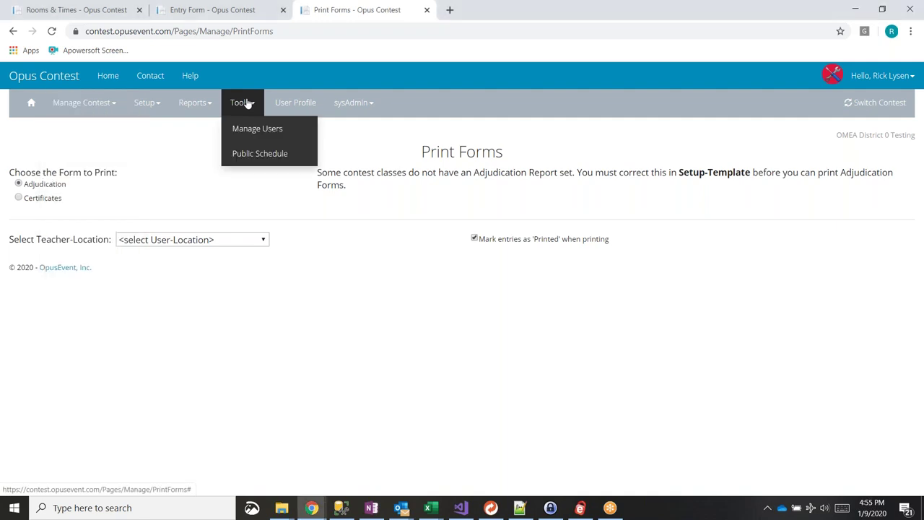
{"action": "left_click", "coordinate": [159, 105]}
{"action": "left_click", "coordinate": [159, 152]}
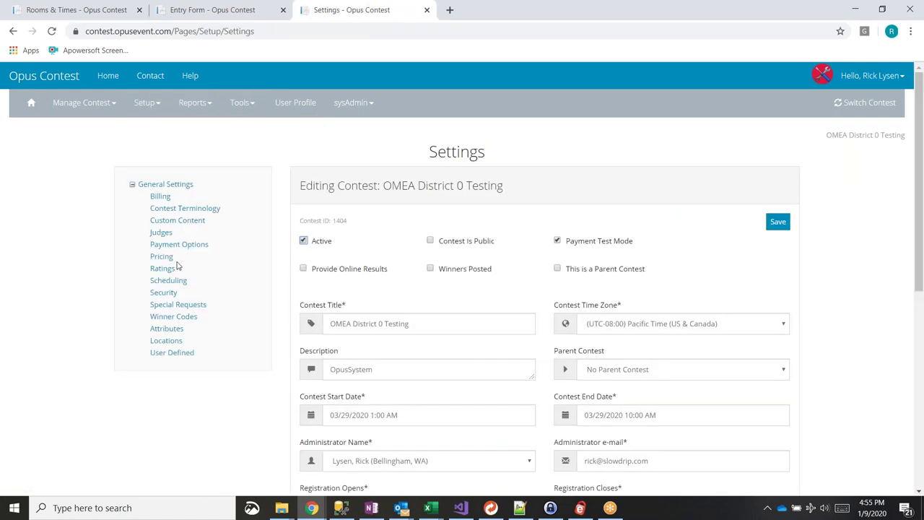
{"action": "left_click", "coordinate": [173, 282]}
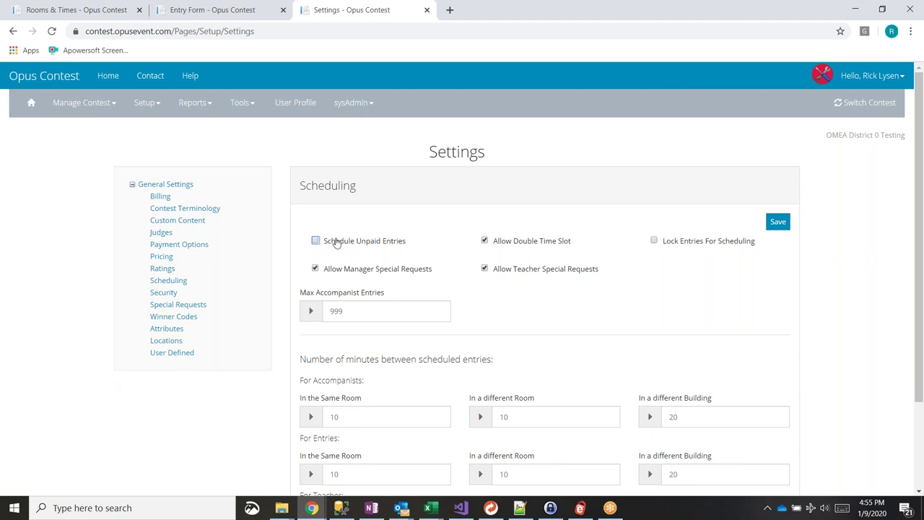
{"action": "left_click", "coordinate": [186, 245]}
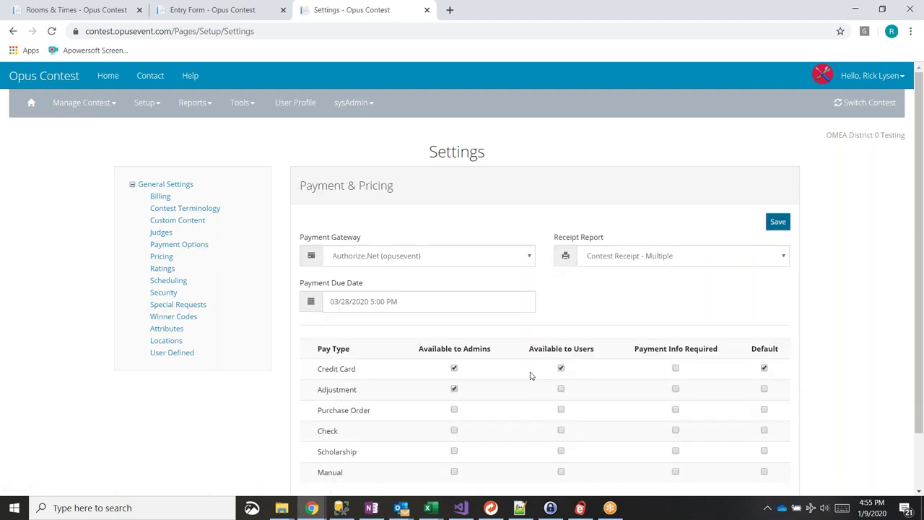
Step: Make Credit Card available to users, and Purchase Order, Check and Scholarship available to admins
{"action": "left_click", "coordinate": [561, 367]}
{"action": "left_click", "coordinate": [454, 410]}
{"action": "left_click", "coordinate": [454, 432]}
{"action": "left_click", "coordinate": [454, 452]}
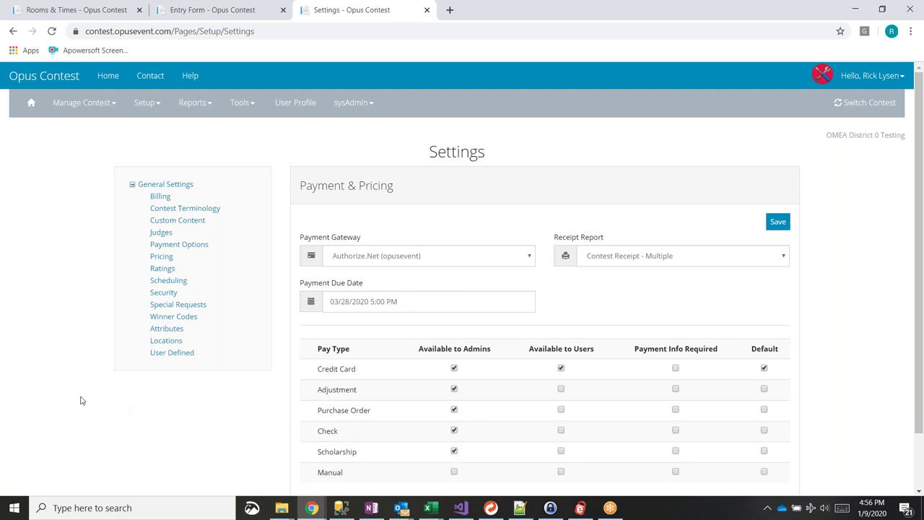
{"action": "left_click", "coordinate": [491, 508]}
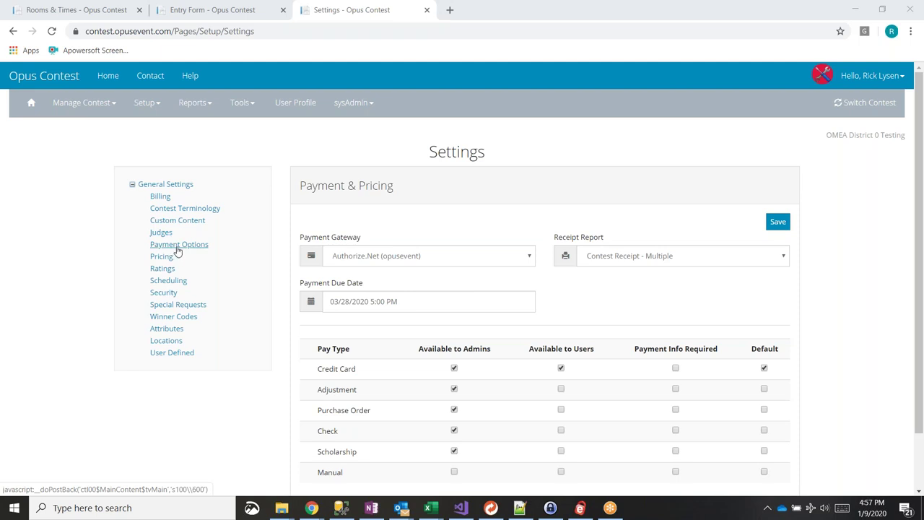
Step: Untick 'Schedule Unpaid Entries' on the Scheduling settings page
{"action": "left_click", "coordinate": [173, 281]}
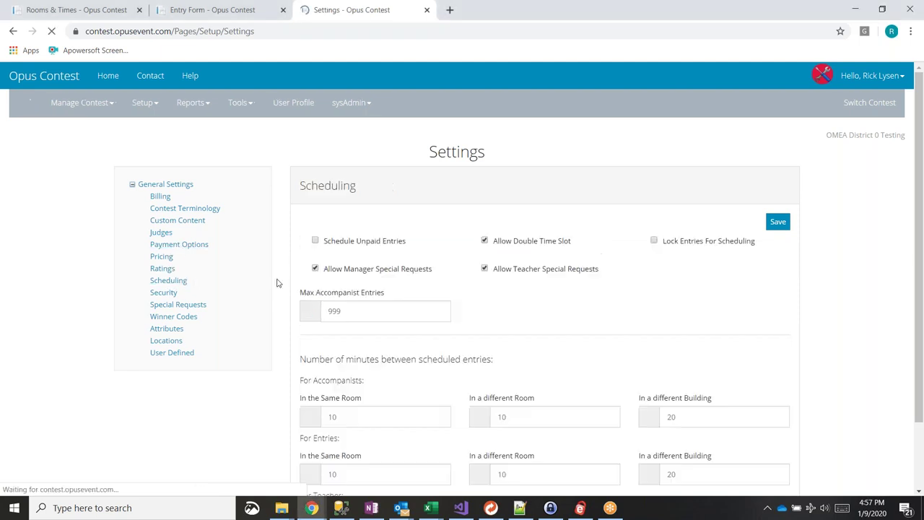
{"action": "left_click", "coordinate": [385, 244]}
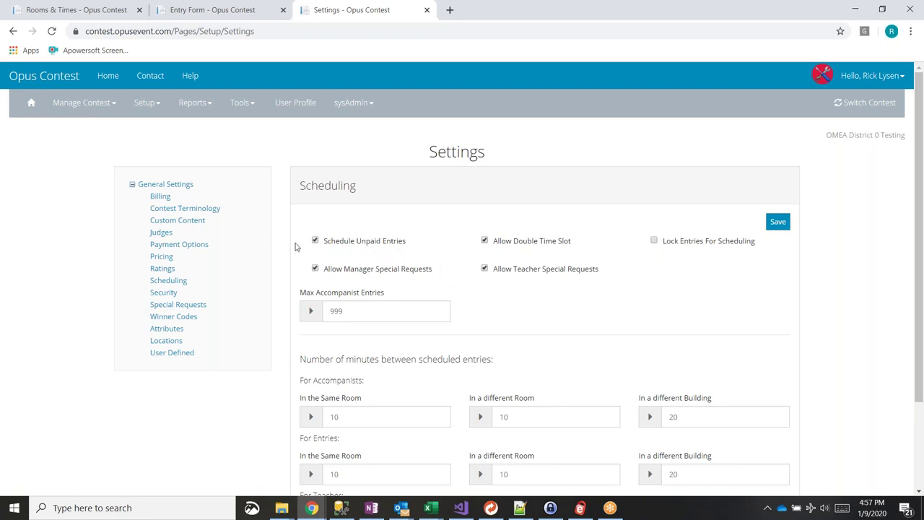
{"action": "left_click", "coordinate": [334, 243]}
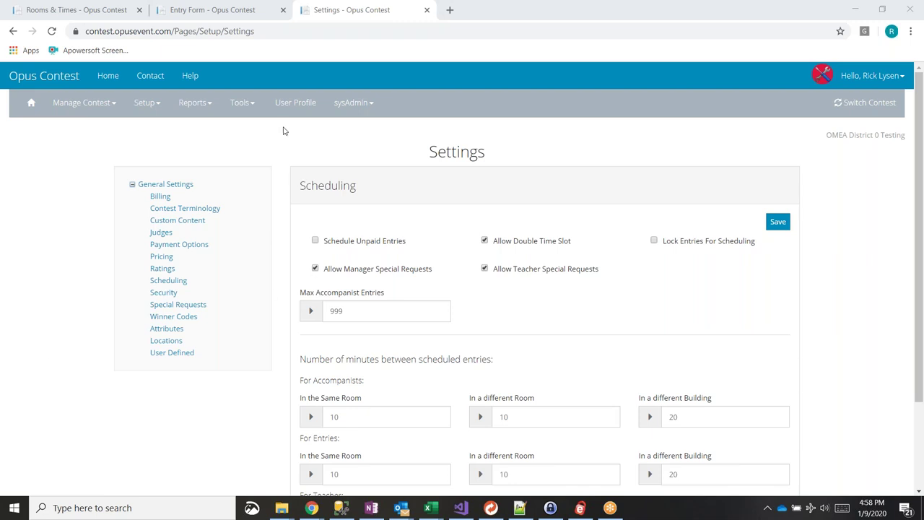
Step: Go to Manage Contest > Print Forms, then bring up the Reports list
{"action": "left_click", "coordinate": [242, 106]}
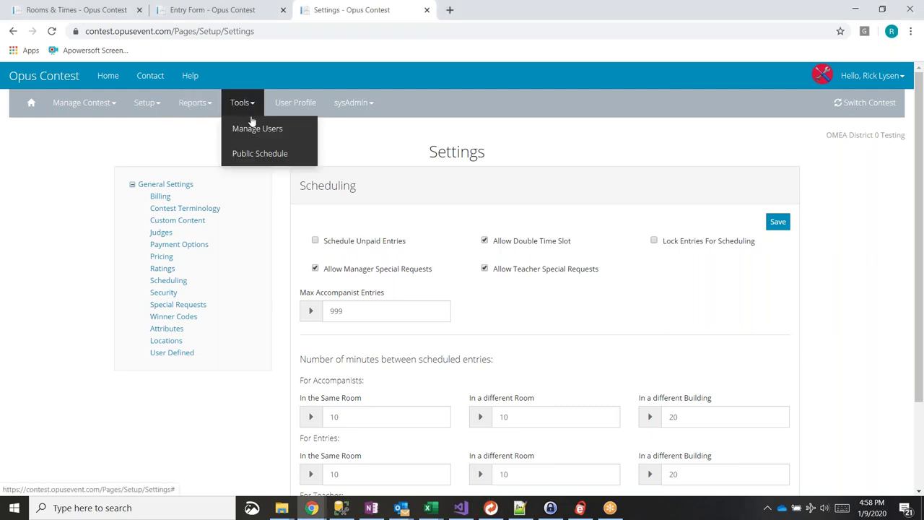
{"action": "left_click", "coordinate": [99, 105]}
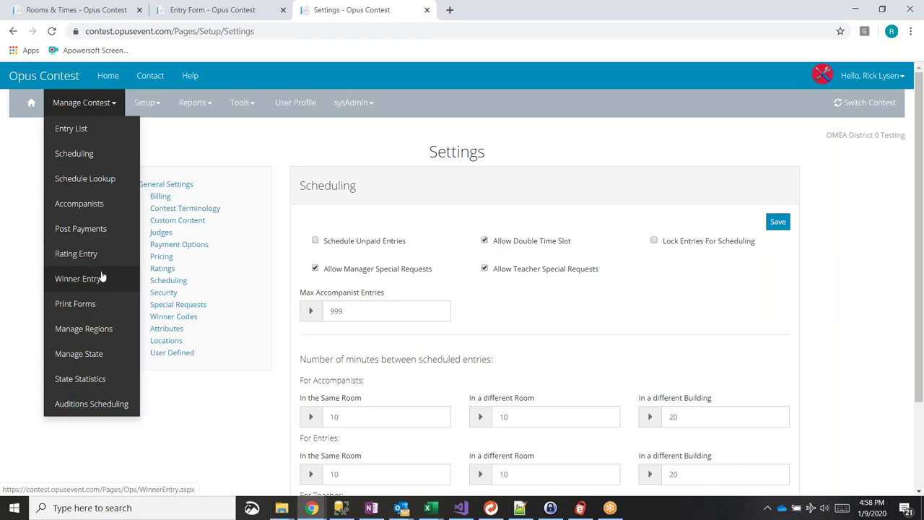
{"action": "left_click", "coordinate": [75, 304]}
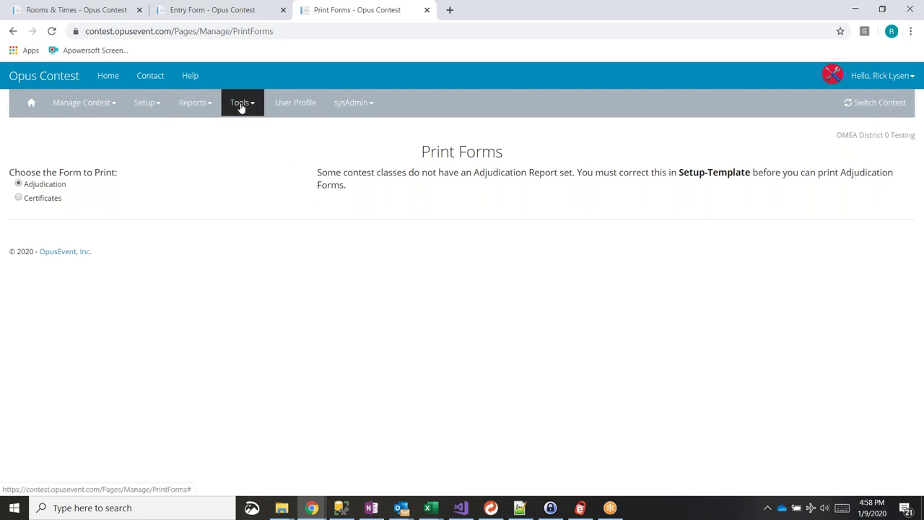
{"action": "left_click", "coordinate": [208, 107]}
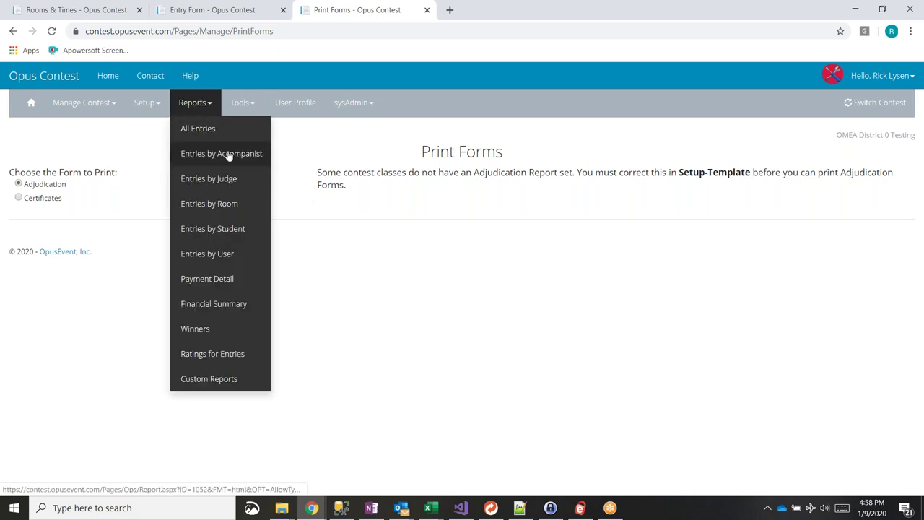
Step: Run the Entries by Accompanist and All Entries reports, inspect entry 55936, then return to the Entry Form
{"action": "left_click", "coordinate": [203, 152]}
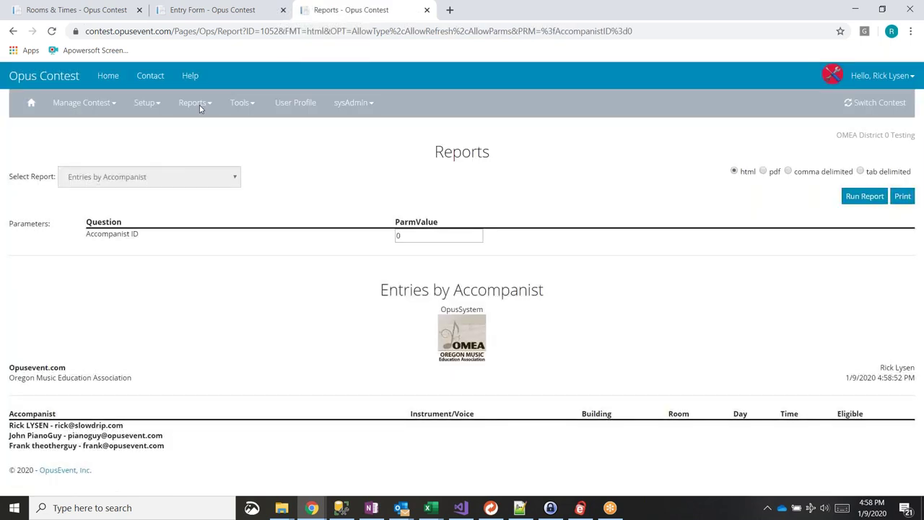
{"action": "left_click", "coordinate": [201, 107]}
{"action": "left_click", "coordinate": [198, 129]}
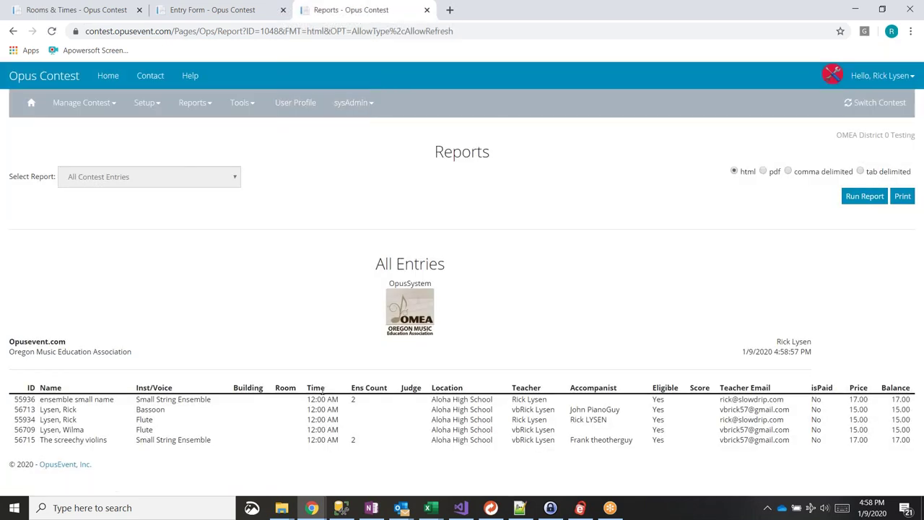
{"action": "double_click", "coordinate": [25, 398]}
{"action": "left_click", "coordinate": [69, 396]}
{"action": "left_click_drag", "start_coordinate": [226, 405], "coordinate": [138, 402]}
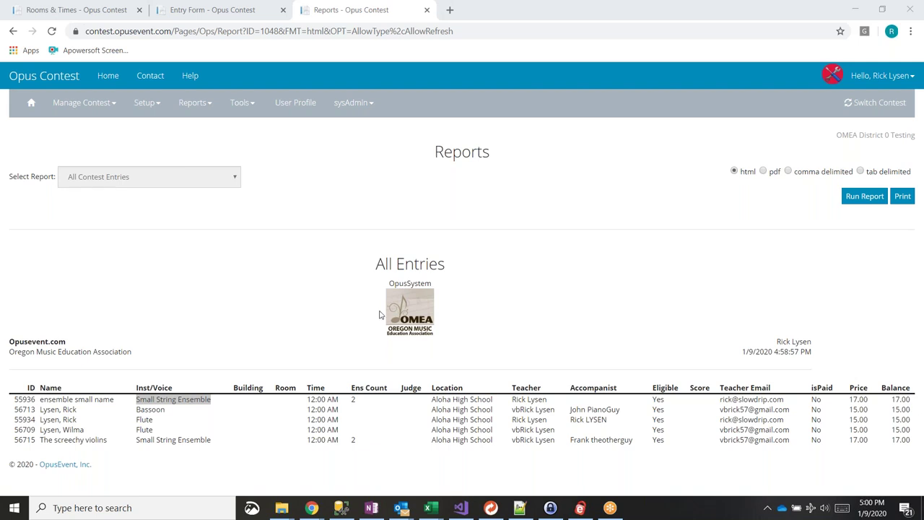
{"action": "left_click", "coordinate": [247, 17]}
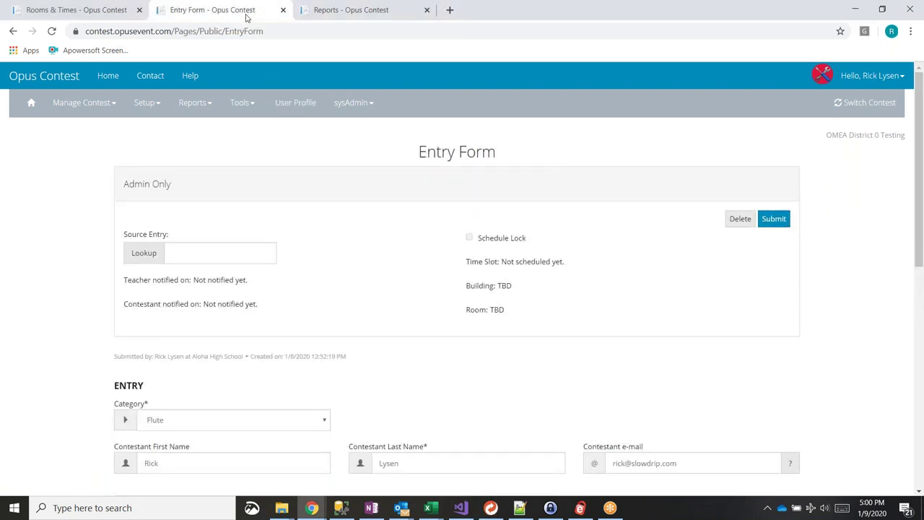
Step: Remove the Flute item from Room 214's morning time slot in Rooms & Times
{"action": "left_click", "coordinate": [118, 16]}
{"action": "scroll", "coordinate": [219, 318], "scroll_direction": "down", "scroll_amount": 2}
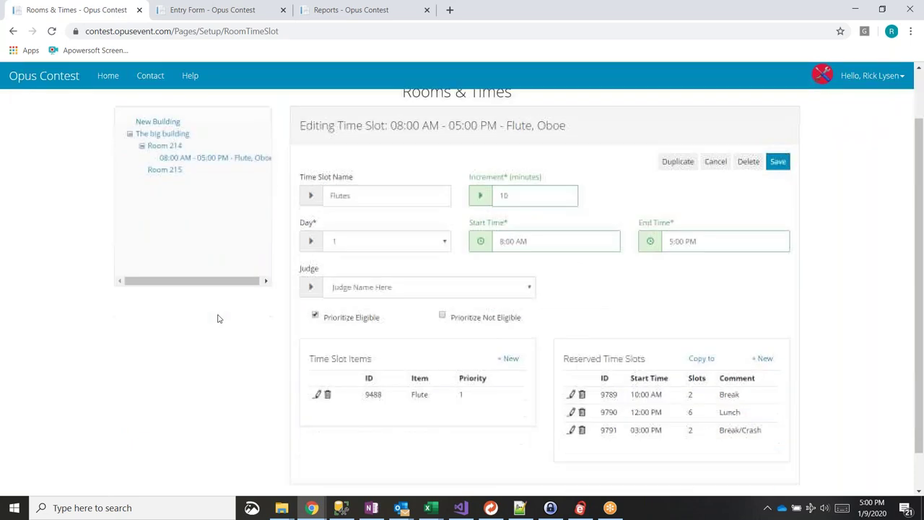
{"action": "left_click", "coordinate": [216, 158]}
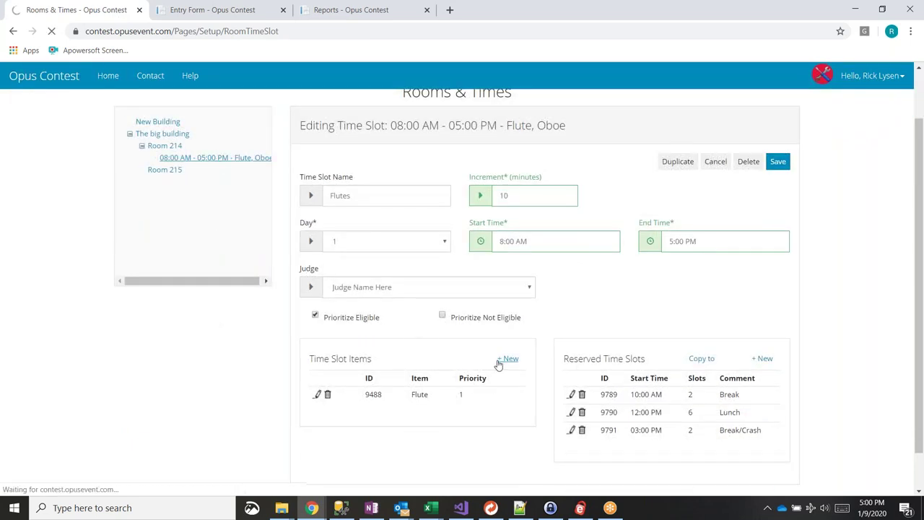
{"action": "left_click", "coordinate": [331, 393]}
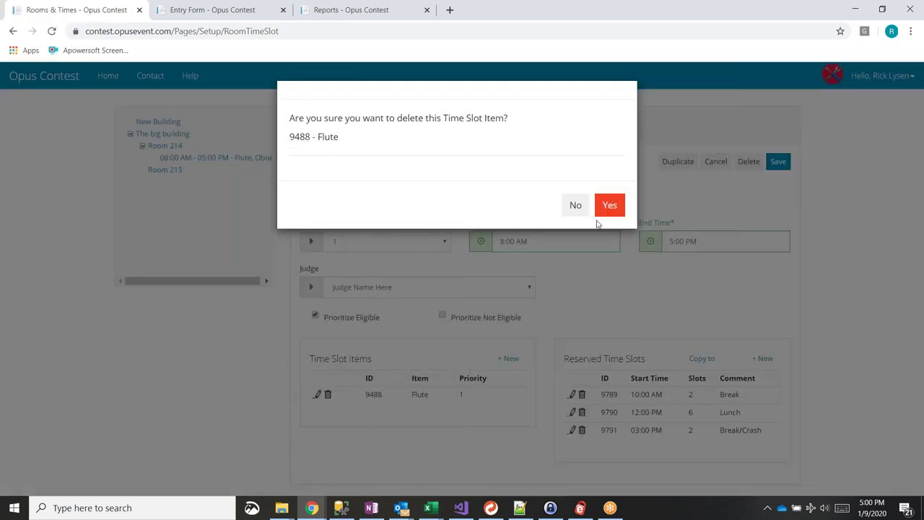
{"action": "left_click", "coordinate": [610, 205]}
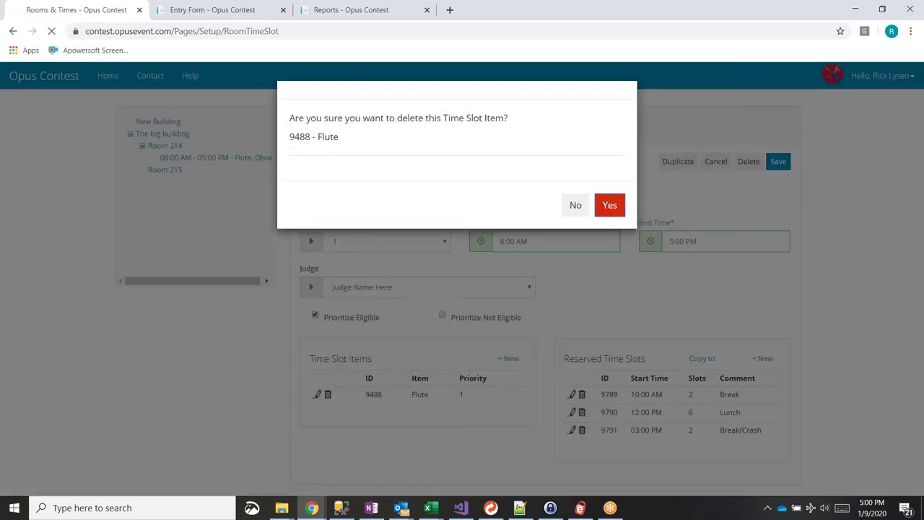
Step: Add French Horn as a new item in the time slot
{"action": "left_click", "coordinate": [510, 358]}
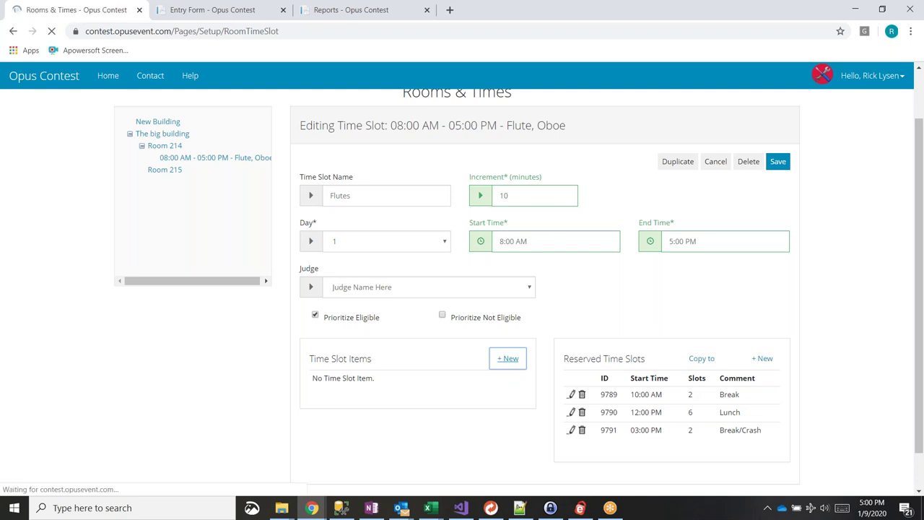
{"action": "left_click", "coordinate": [465, 155]}
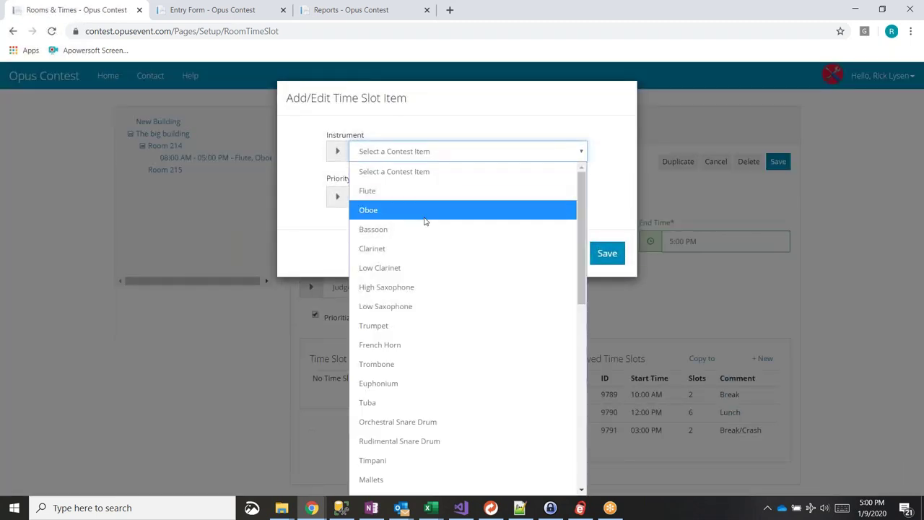
{"action": "left_click", "coordinate": [422, 344]}
{"action": "left_click", "coordinate": [607, 255]}
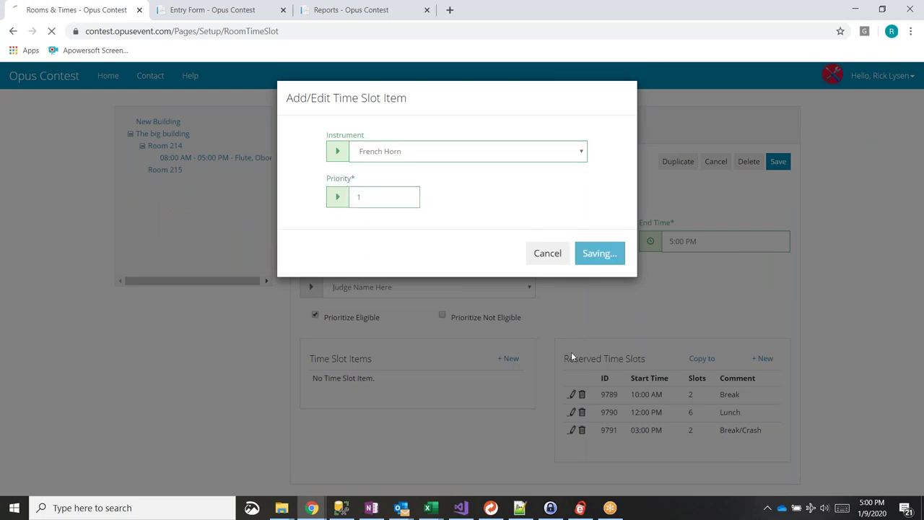
Step: Add Small Mixed Vocal Ensemble as another time slot item
{"action": "left_click", "coordinate": [508, 358]}
{"action": "left_click", "coordinate": [527, 156]}
{"action": "scroll", "coordinate": [495, 334], "scroll_direction": "down", "scroll_amount": 8}
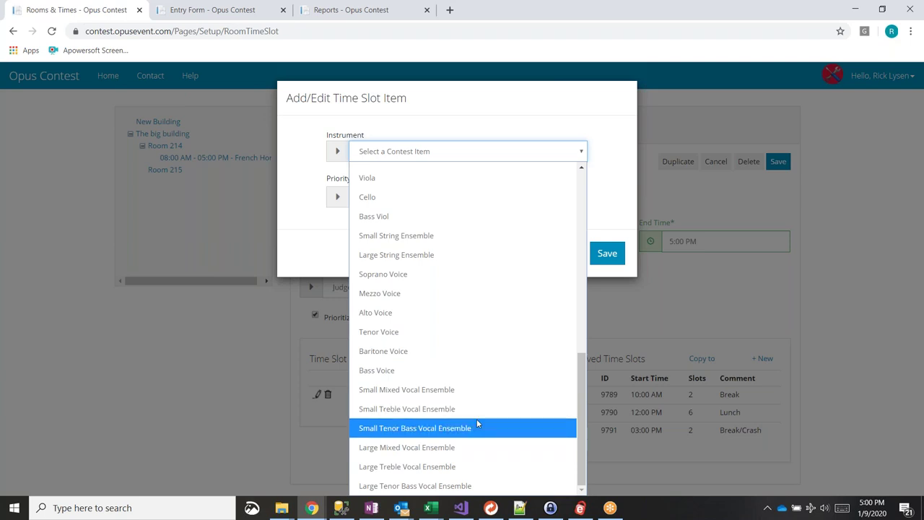
{"action": "left_click", "coordinate": [469, 390]}
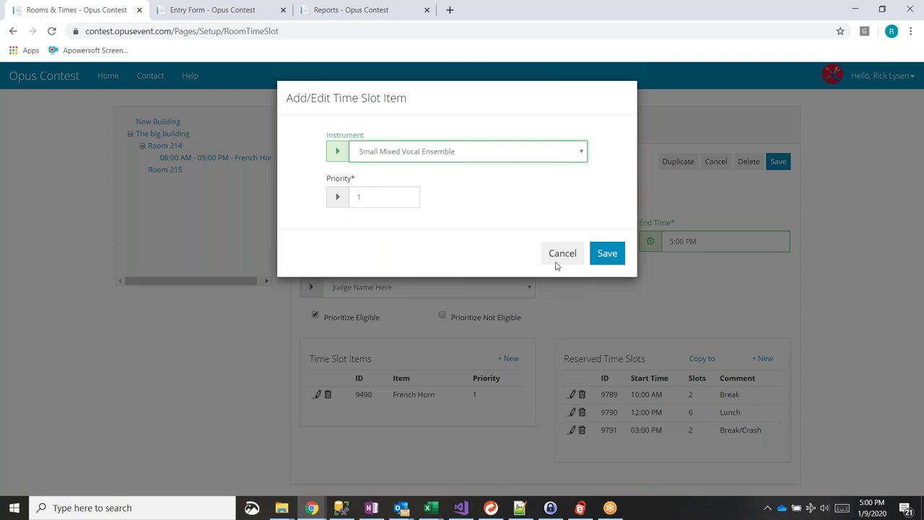
{"action": "left_click", "coordinate": [613, 253]}
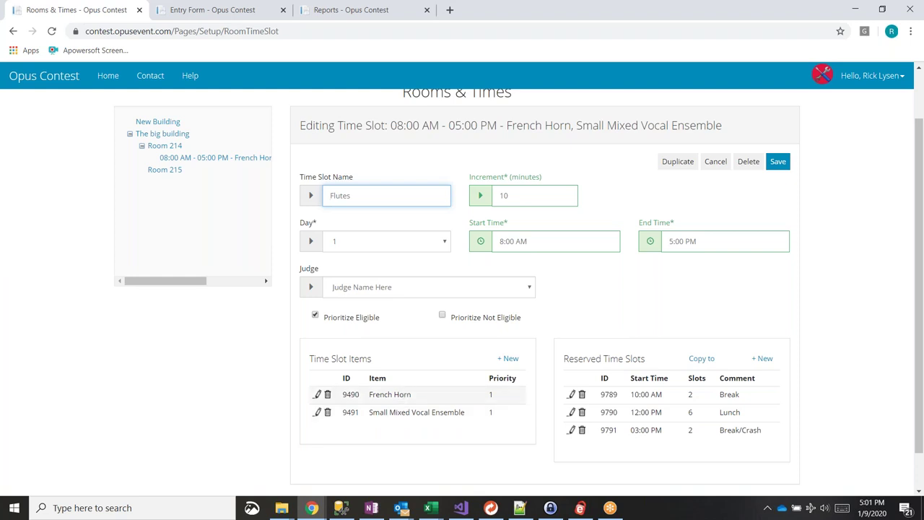
Step: Enter 1200 as the slot's end time, delete Small Mixed Vocal Ensemble, and open Room 214
{"action": "left_click", "coordinate": [715, 241]}
{"action": "type", "text": "1200"}
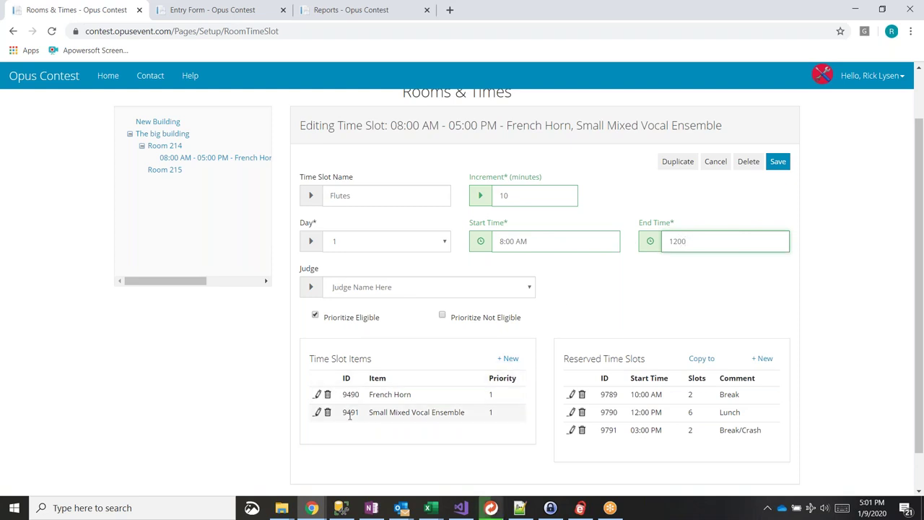
{"action": "left_click", "coordinate": [328, 413]}
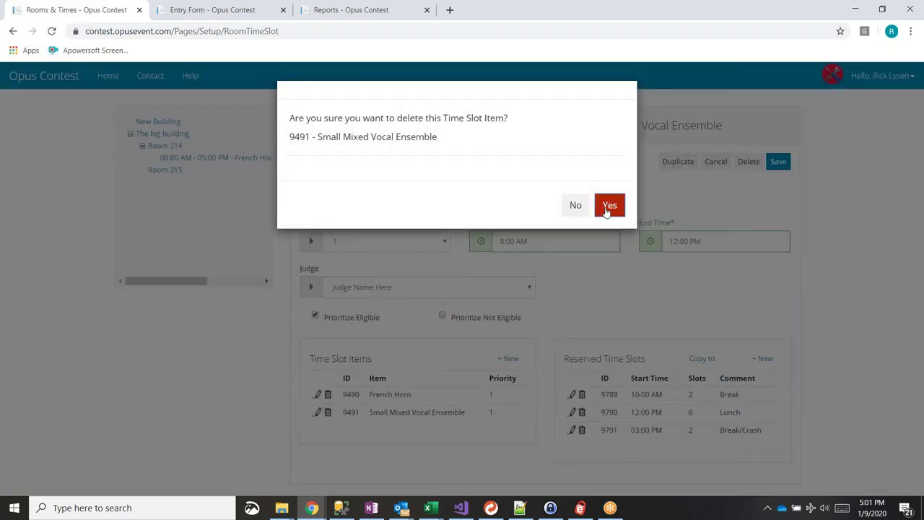
{"action": "left_click", "coordinate": [610, 205]}
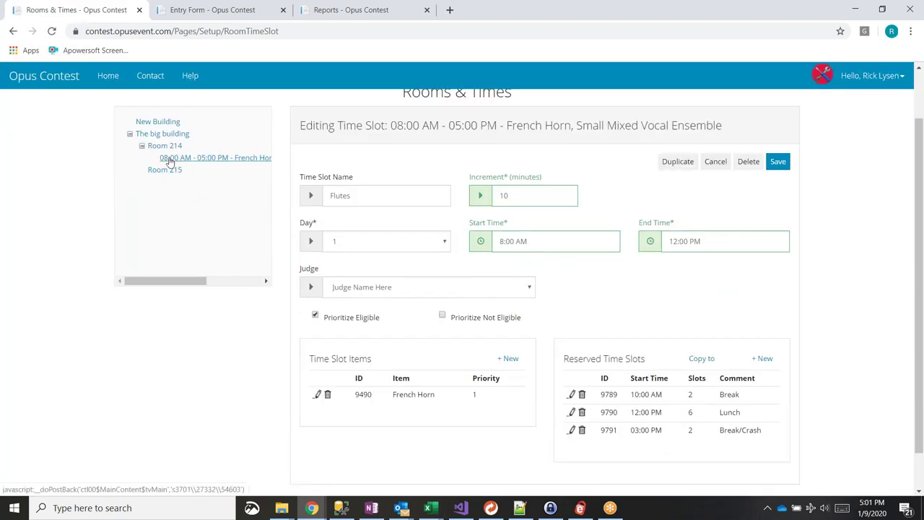
{"action": "left_click", "coordinate": [173, 148]}
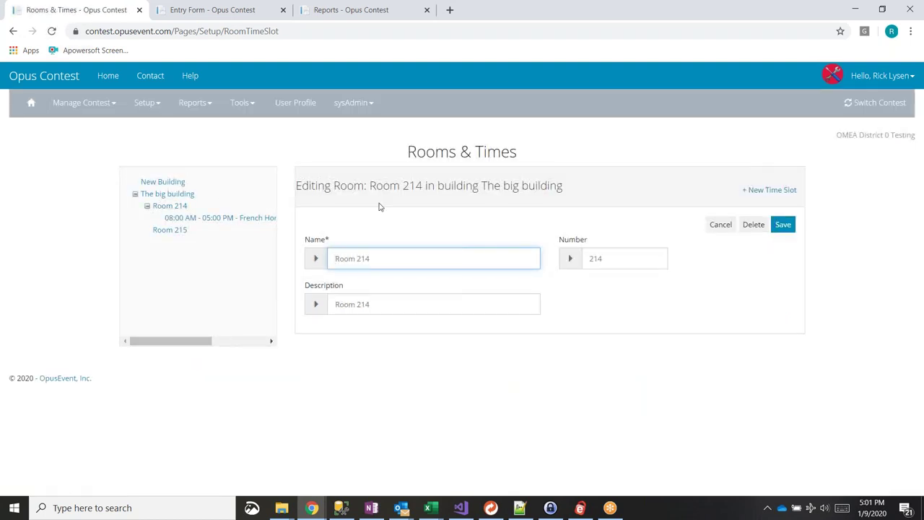
Step: Create a Room 214 time slot 'ENsembles' with 10-minute increments from 1:00 PM to 5:00 PM
{"action": "left_click", "coordinate": [773, 191]}
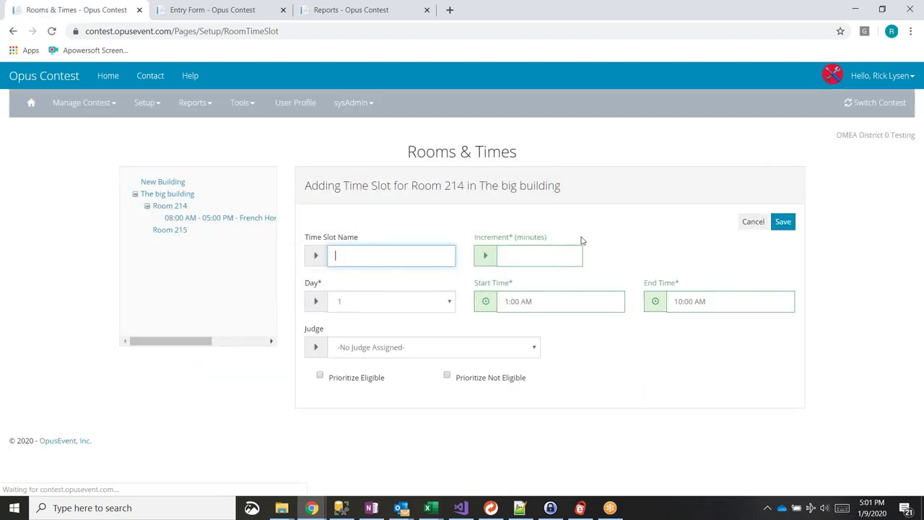
{"action": "type", "text": "ENsembles"}
{"action": "key", "text": "Tab"}
{"action": "type", "text": "10"}
{"action": "key", "text": "Tab"}
{"action": "key", "text": "Tab"}
{"action": "type", "text": "1:00 PM"}
{"action": "key", "text": "Tab"}
{"action": "type", "text": "5:00 PM"}
{"action": "key", "text": "Tab"}
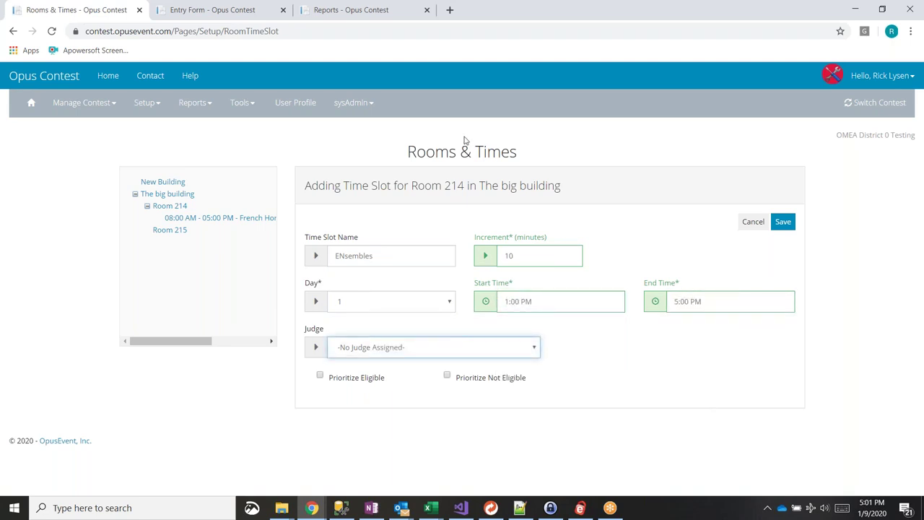
{"action": "left_click", "coordinate": [784, 224]}
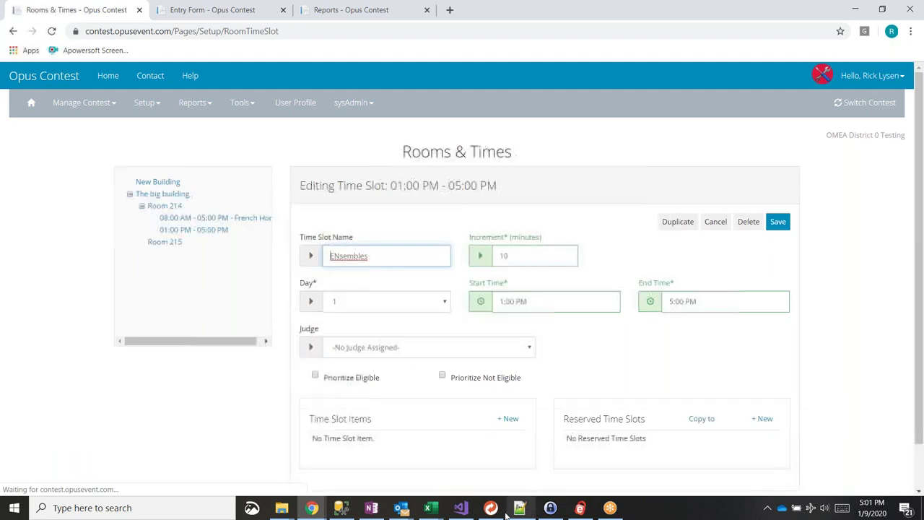
Step: Assign Small Treble Vocal Ensemble to the ENsembles slot, then compare with the 8 AM French Horn slot
{"action": "left_click", "coordinate": [508, 419]}
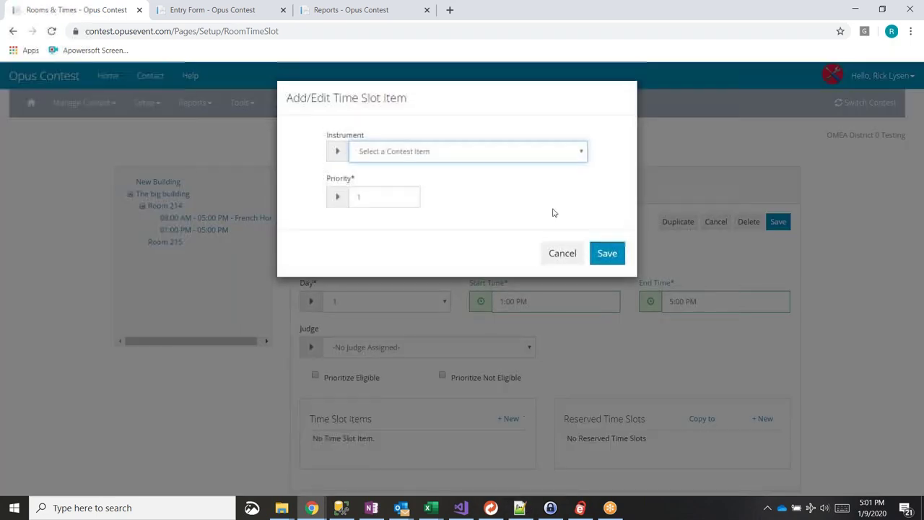
{"action": "left_click", "coordinate": [583, 153]}
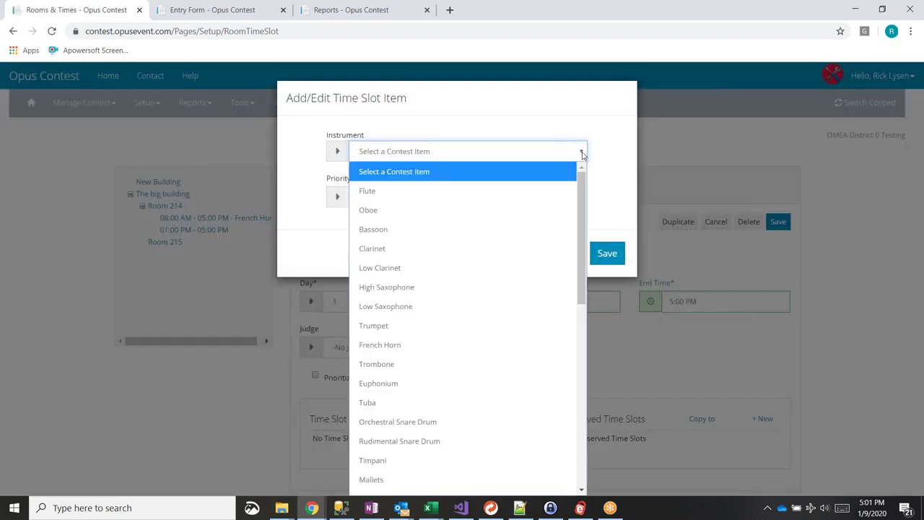
{"action": "scroll", "coordinate": [426, 426], "scroll_direction": "down", "scroll_amount": 10}
{"action": "left_click", "coordinate": [425, 408]}
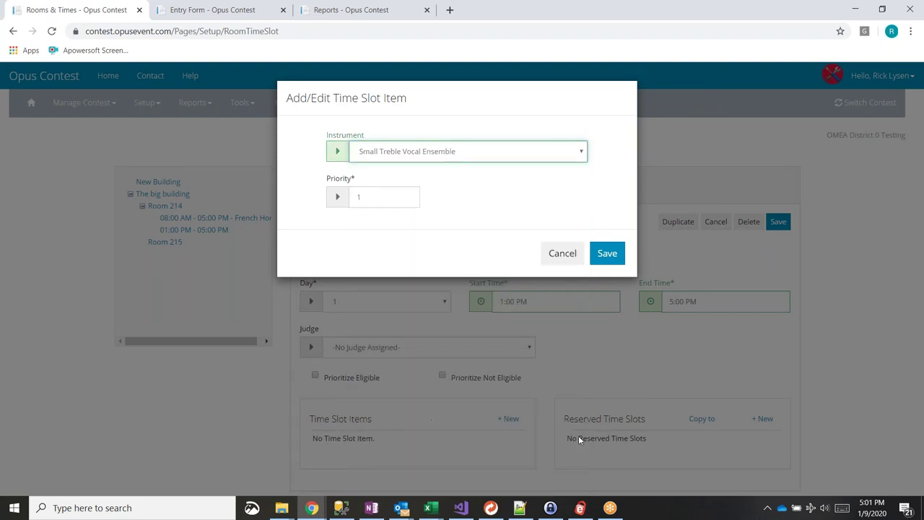
{"action": "left_click", "coordinate": [610, 264]}
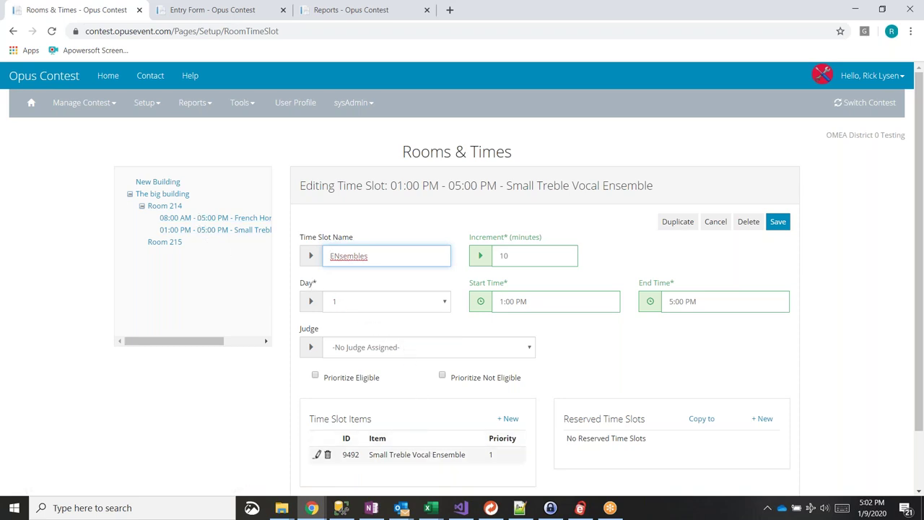
{"action": "left_click", "coordinate": [210, 222]}
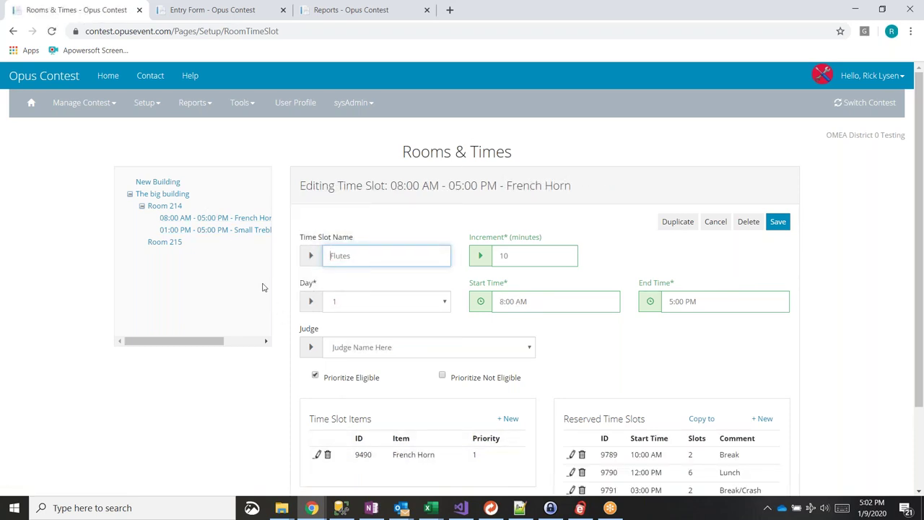
{"action": "left_click", "coordinate": [205, 231]}
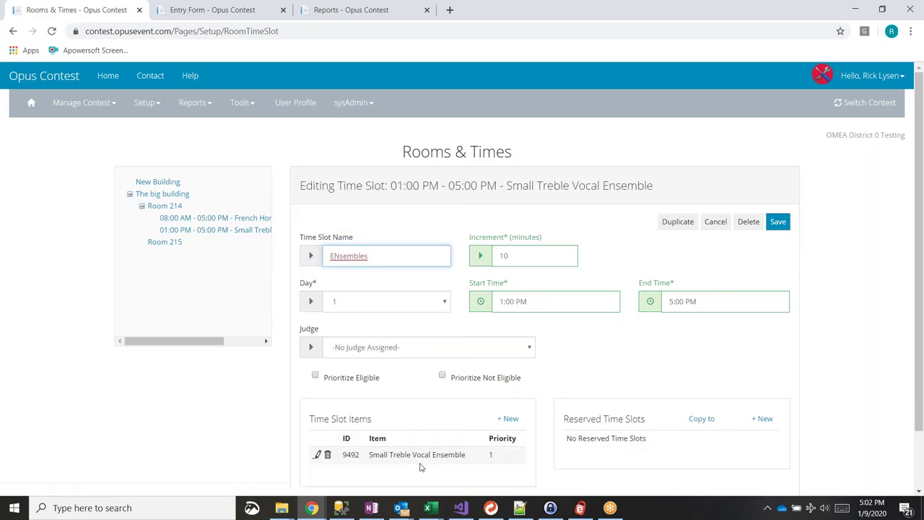